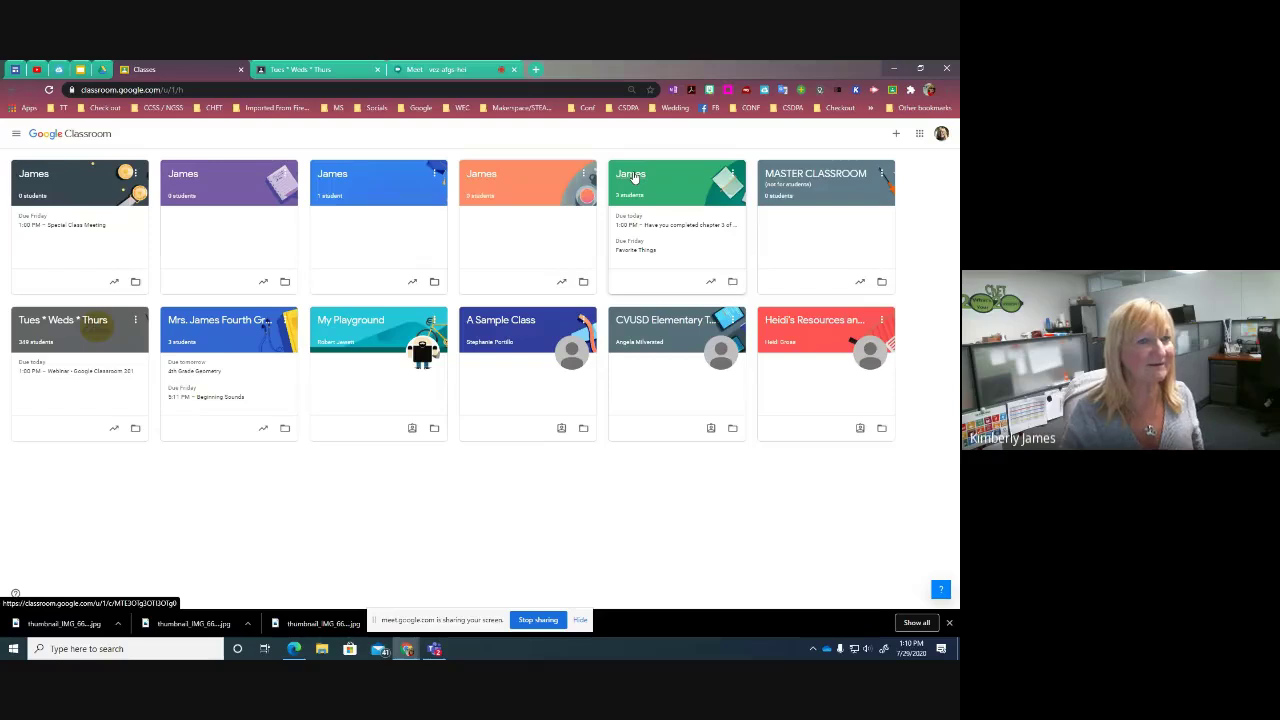
# Open the green class with three students and look over the topics on its Classwork page.
pyautogui.click(632, 175)
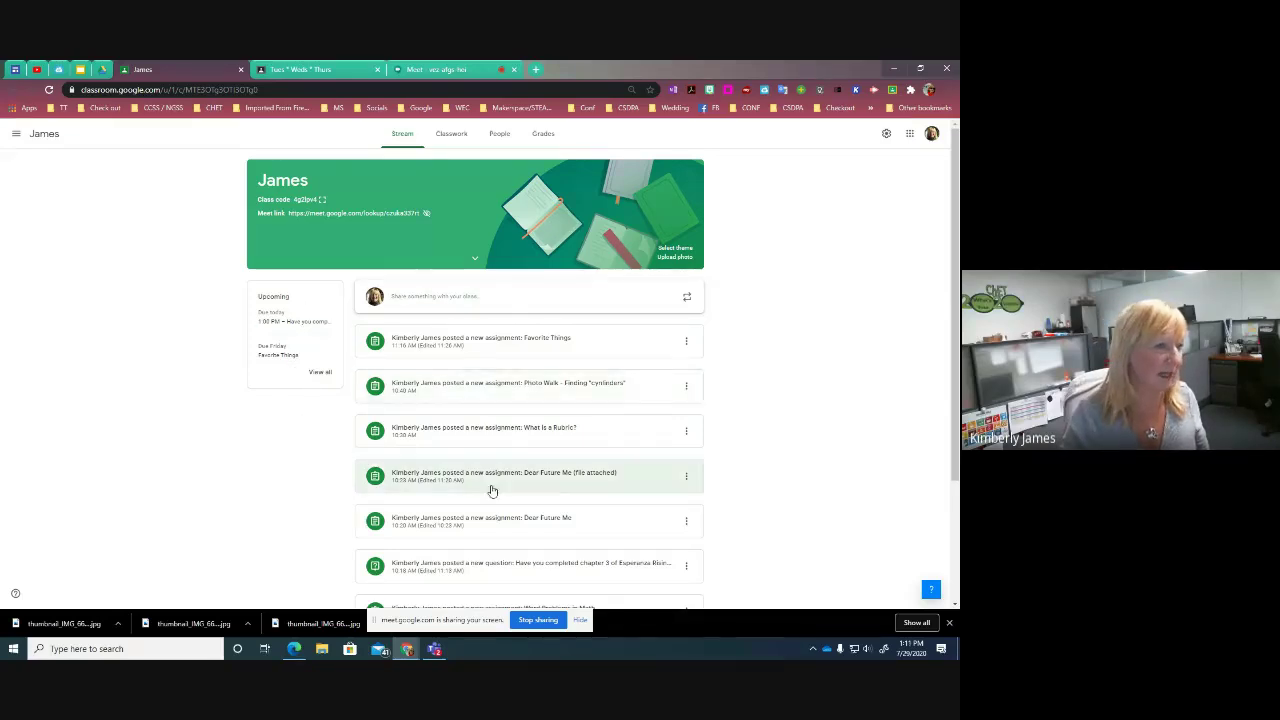
pyautogui.click(452, 134)
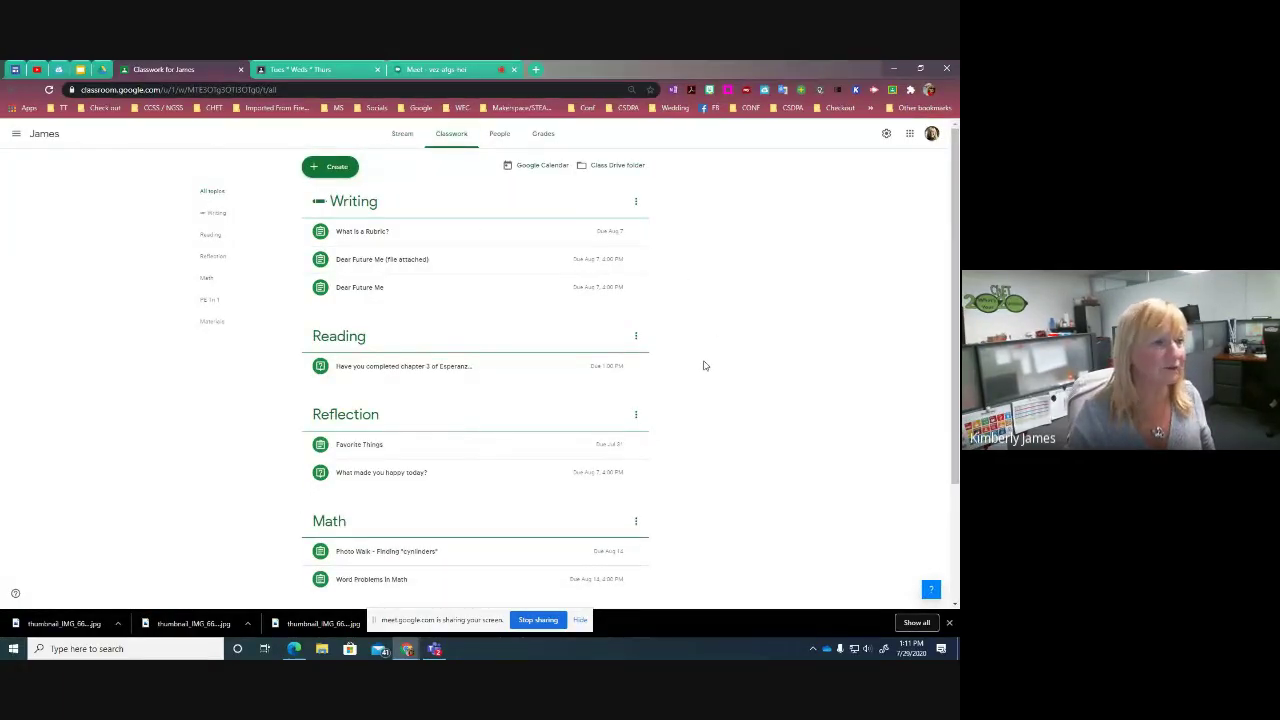
pyautogui.scroll(-3, 704, 366)
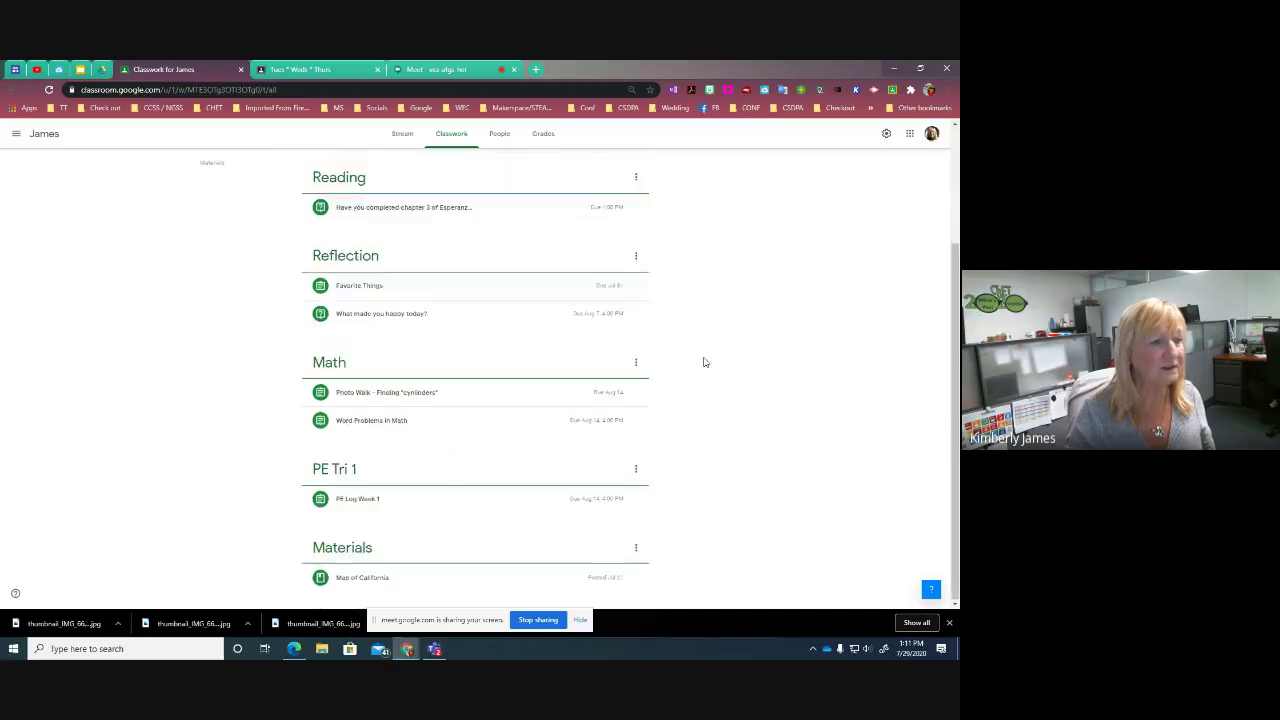
pyautogui.scroll(3, 704, 362)
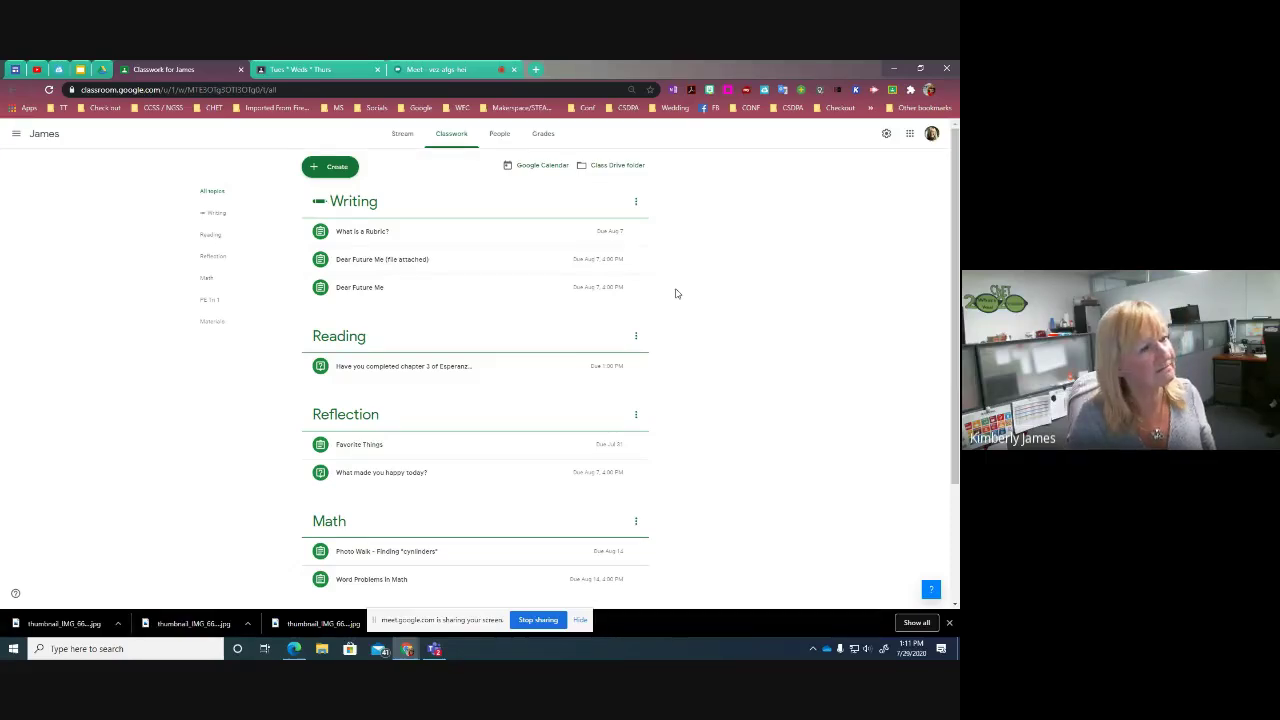
# View the blank form for creating a new classwork material and close it without posting.
pyautogui.click(337, 172)
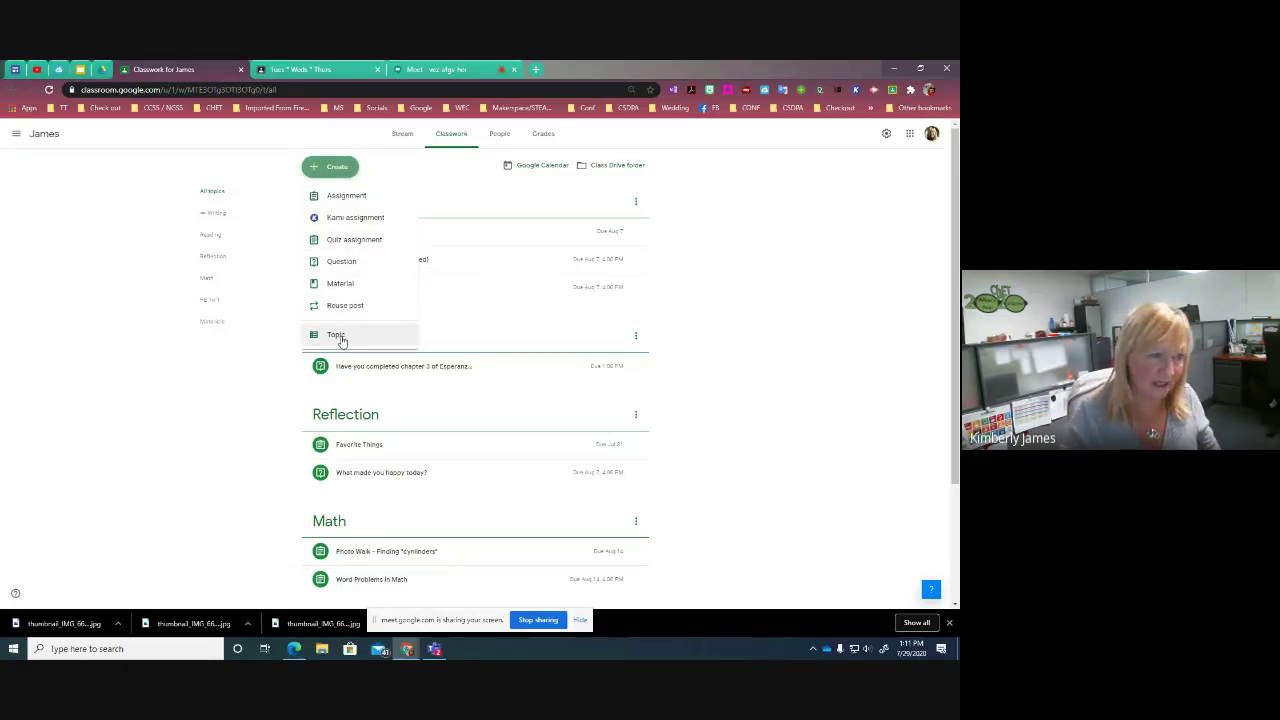
pyautogui.click(345, 285)
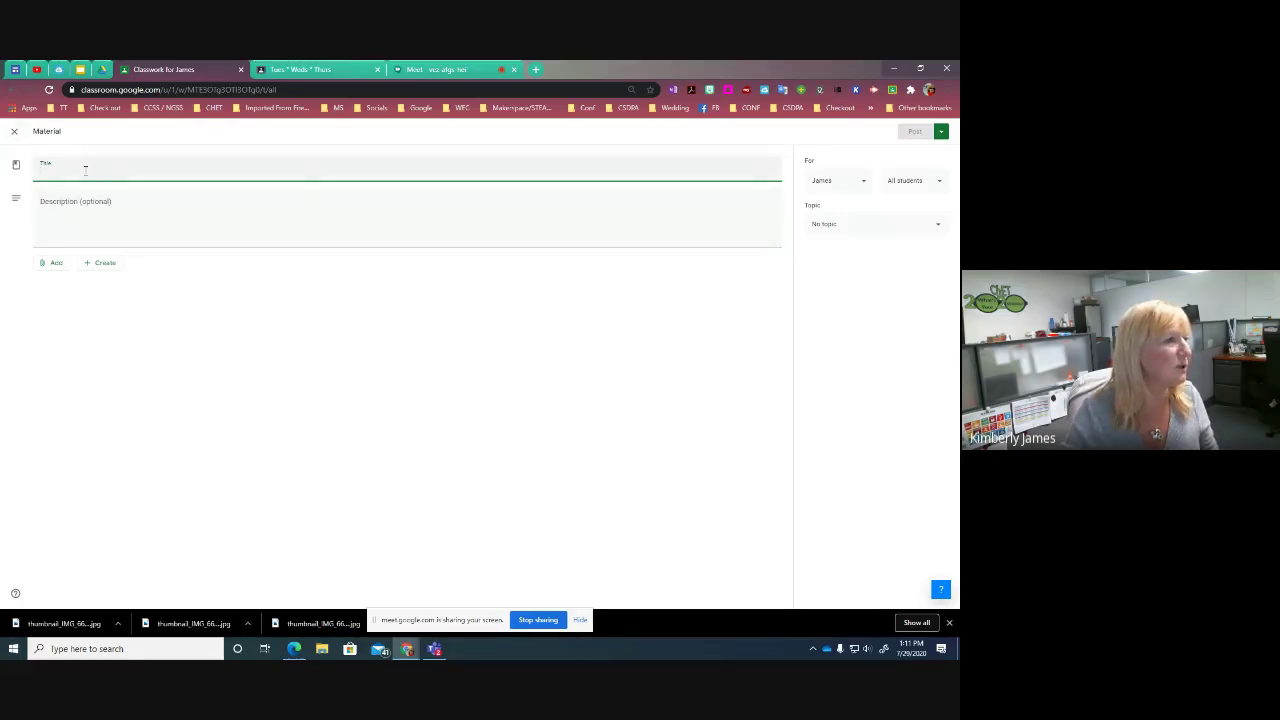
pyautogui.click(14, 133)
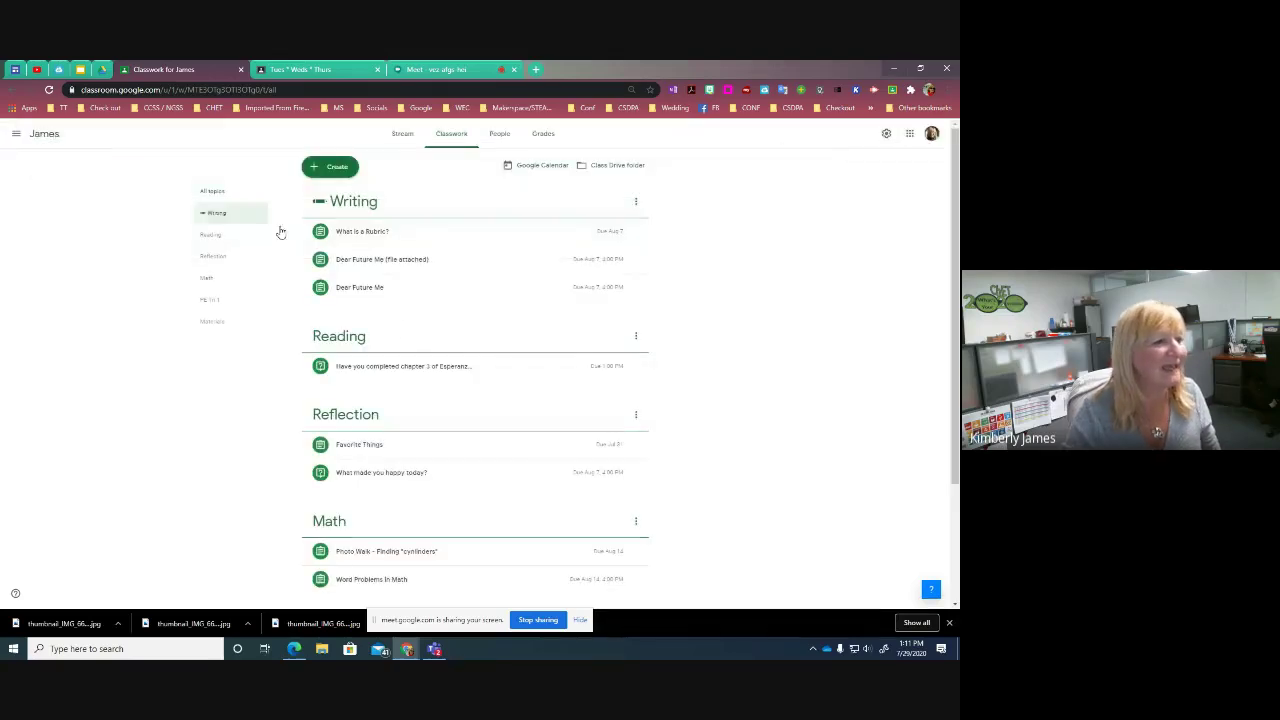
# Hide the screen-sharing notice and open the Map of California material under the Materials topic.
pyautogui.scroll(-3, 534, 437)
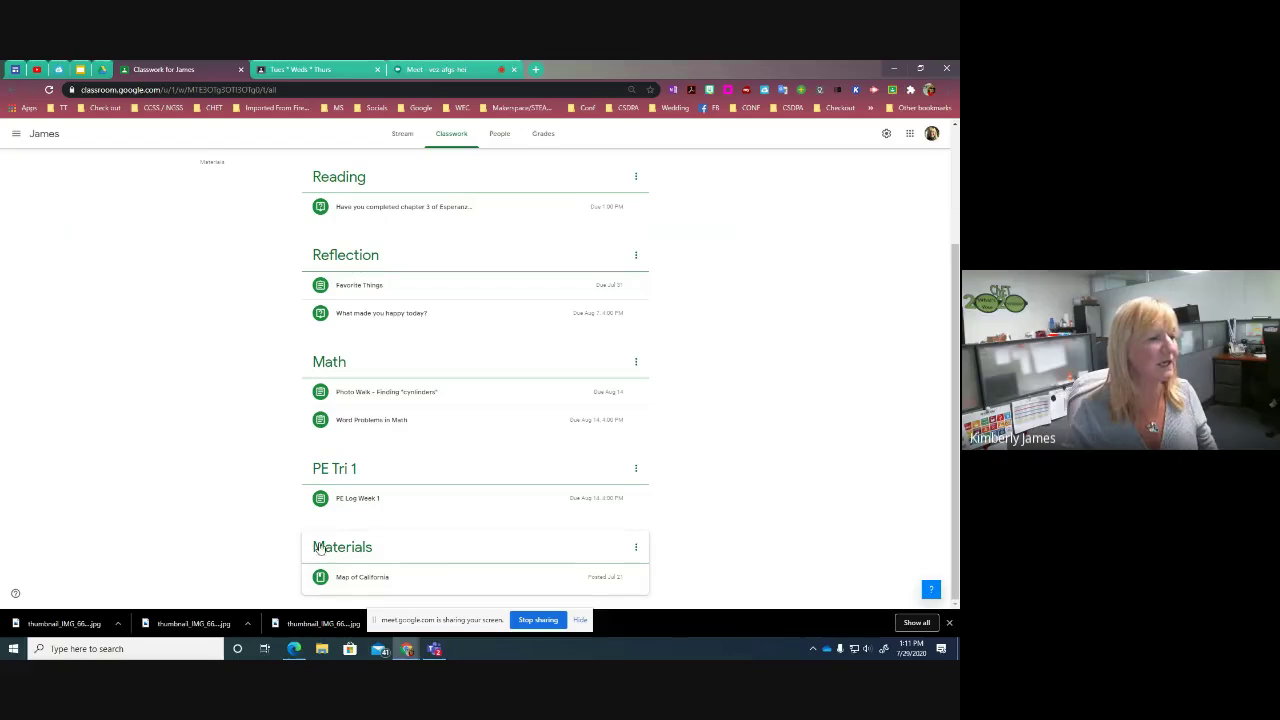
pyautogui.click(366, 582)
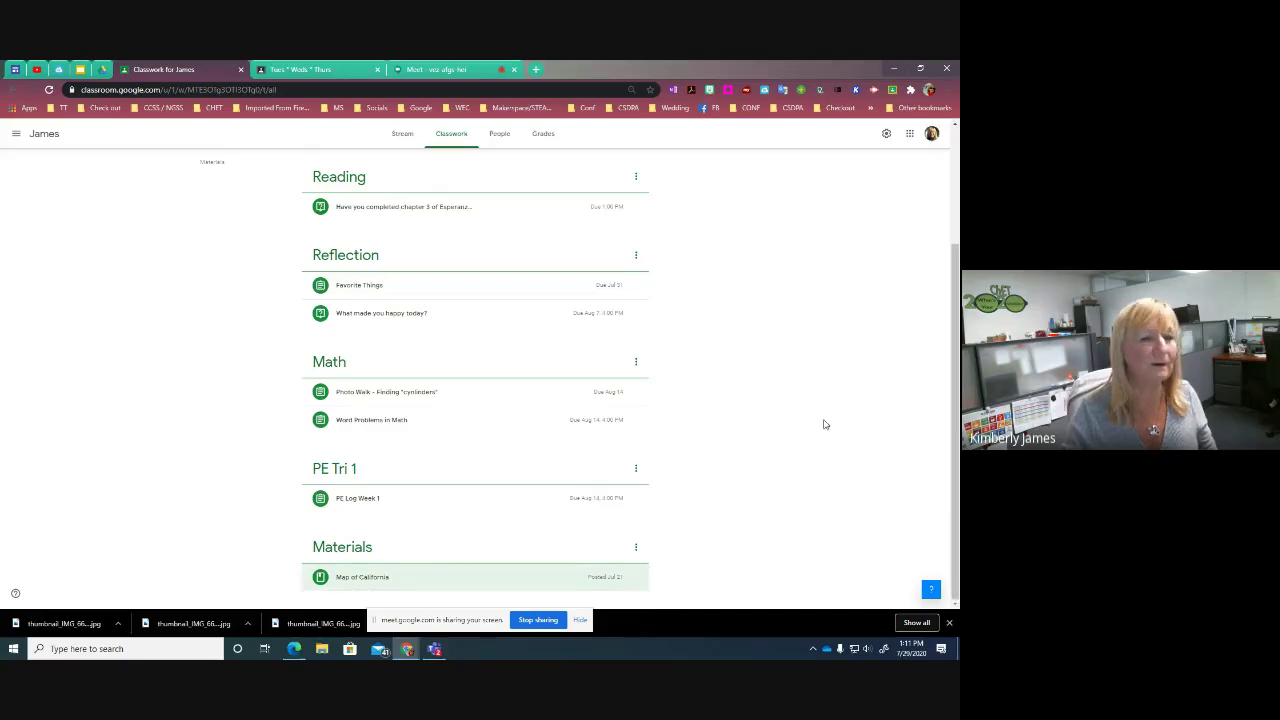
pyautogui.click(372, 582)
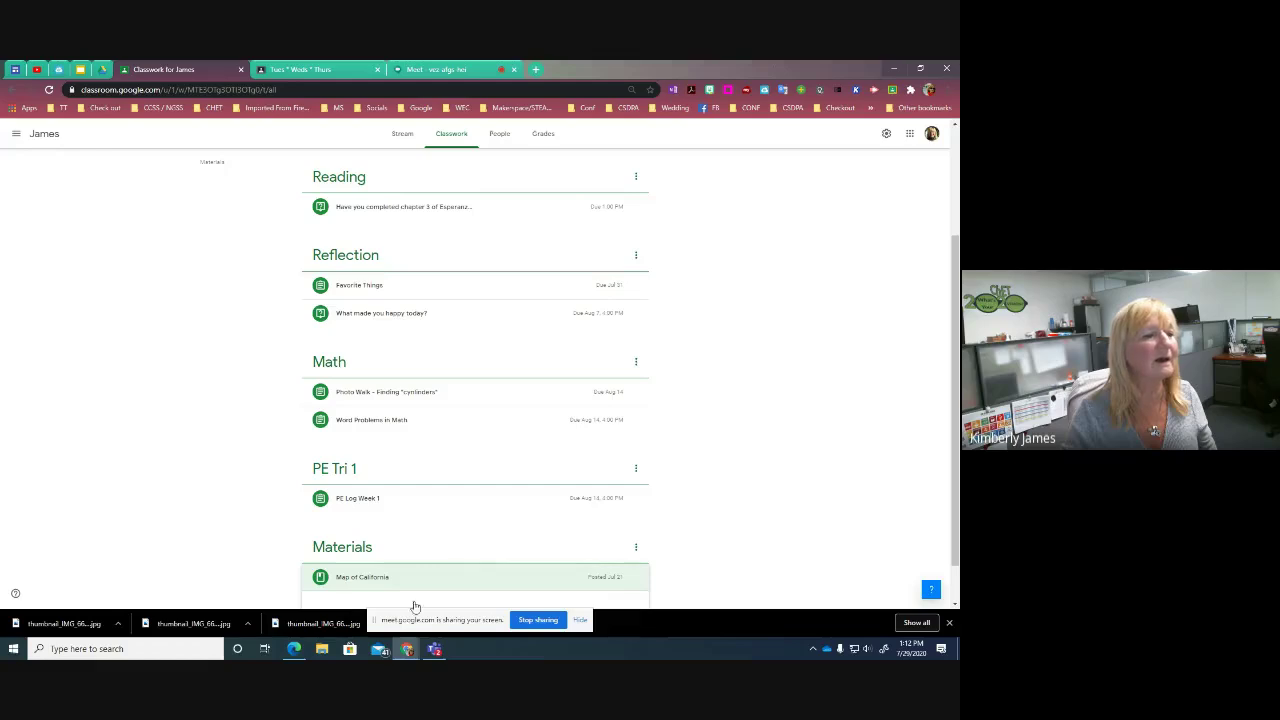
pyautogui.click(580, 622)
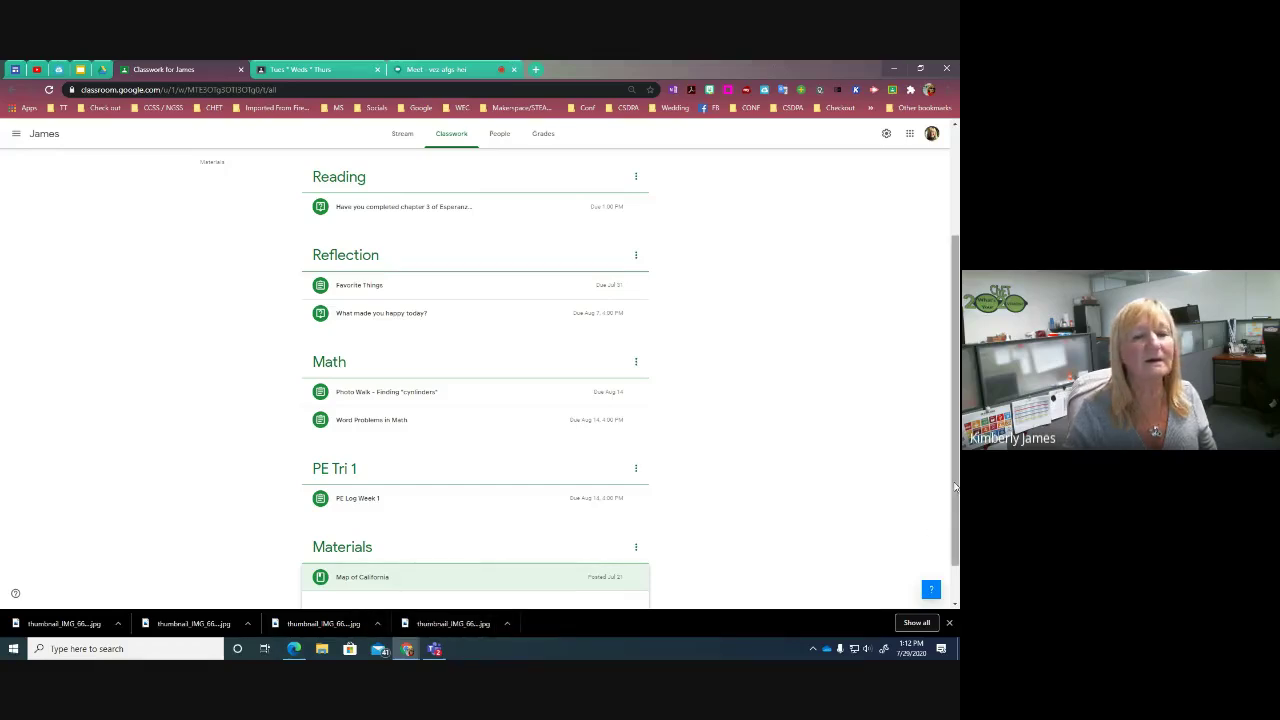
pyautogui.scroll(-1, 880, 565)
pyautogui.click(348, 579)
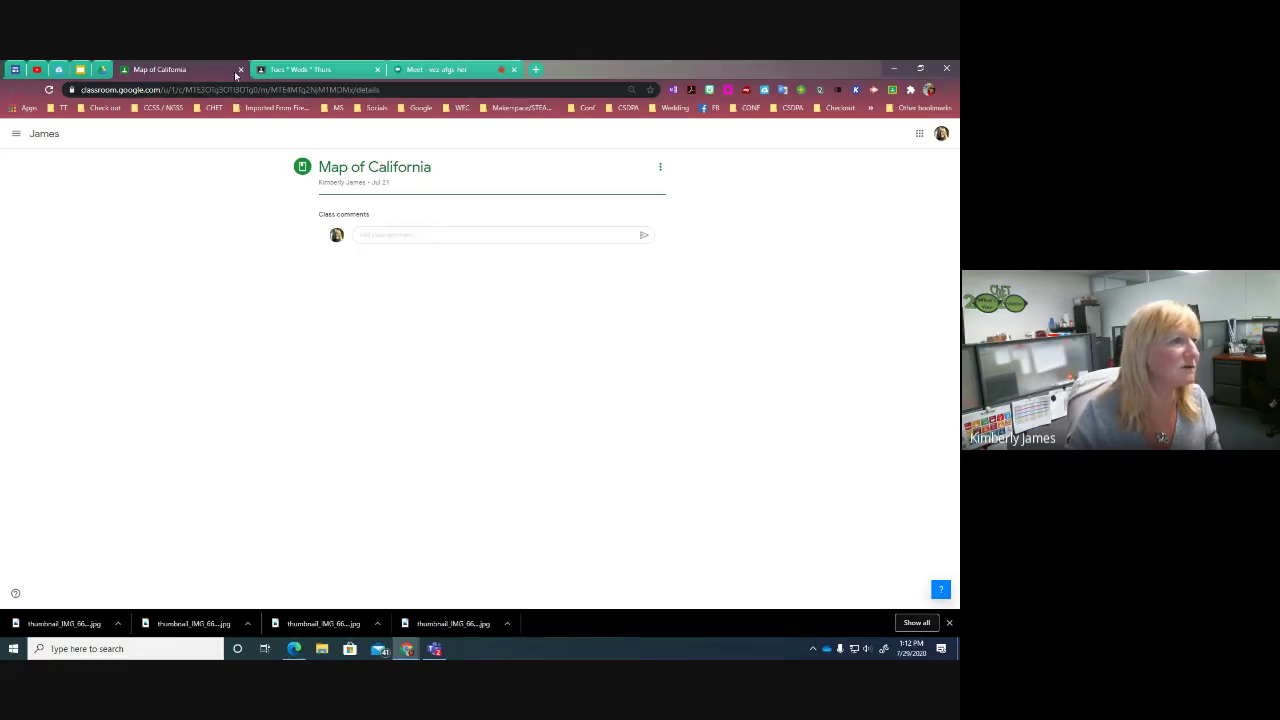
# Leave the material and return to the class's Classwork page.
pyautogui.click(42, 133)
pyautogui.moveTo(408, 645)
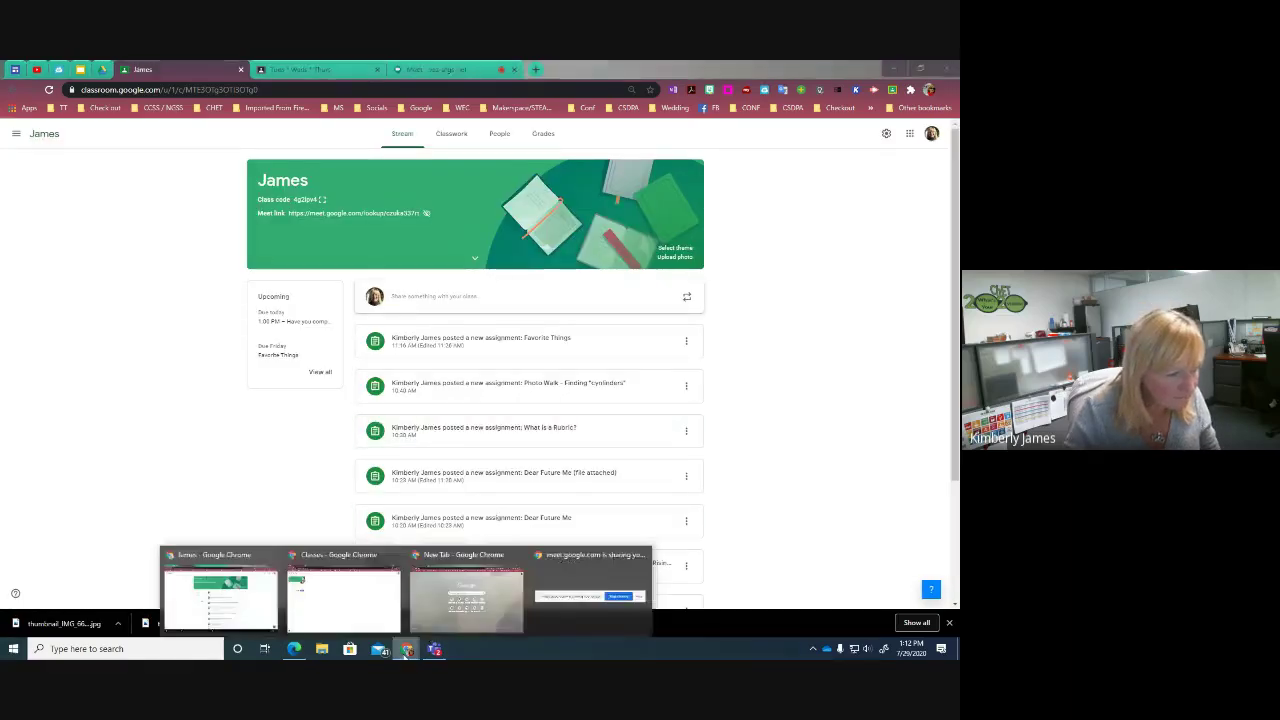
pyautogui.moveTo(353, 614)
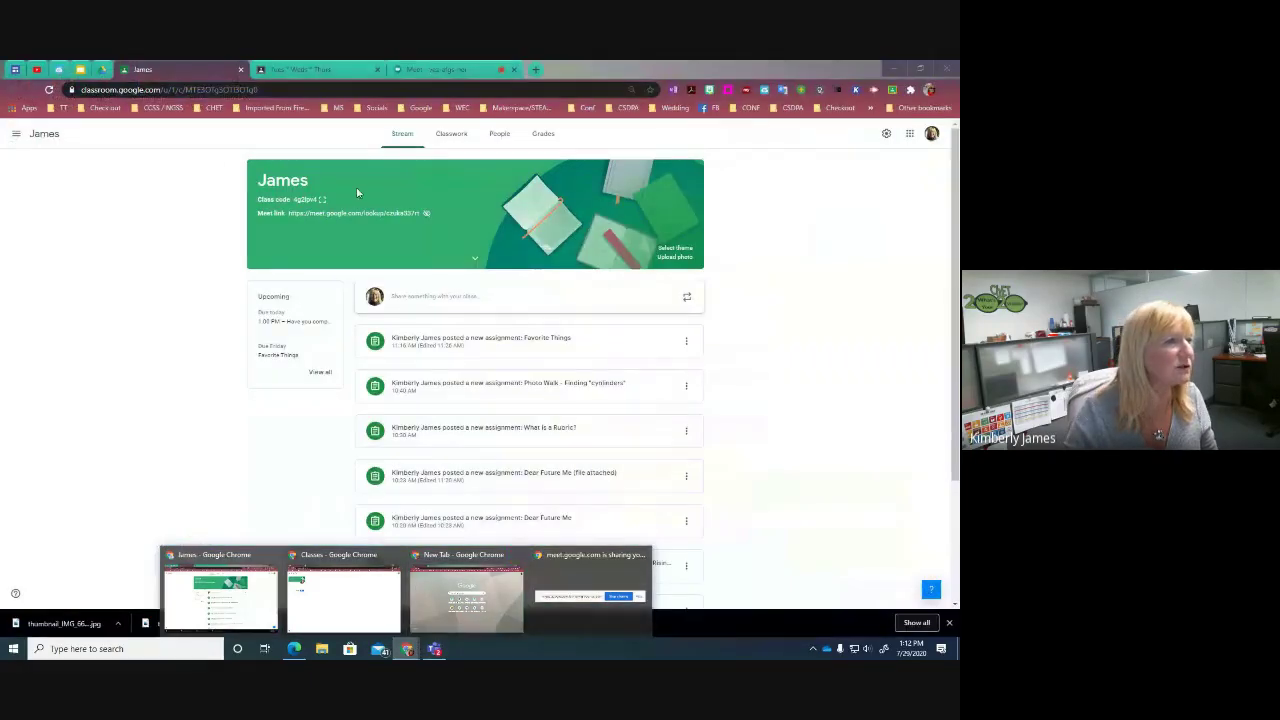
pyautogui.click(449, 134)
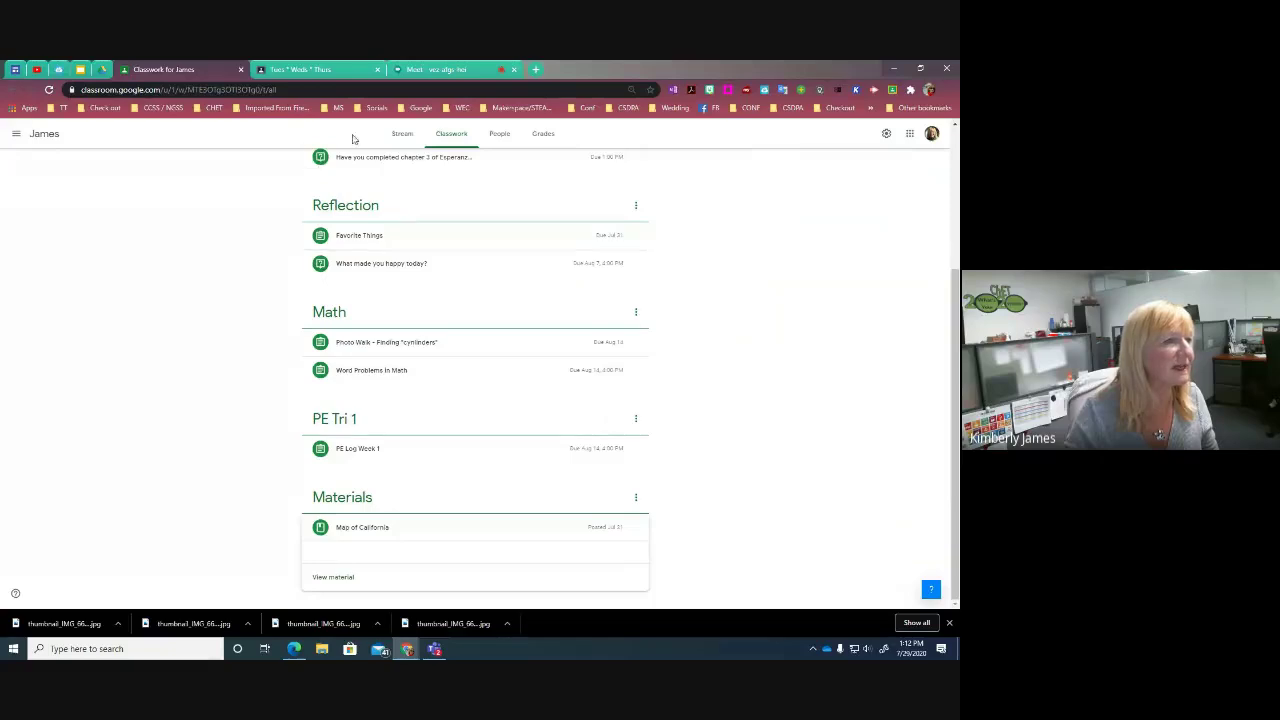
# View the answer type and points options of a new question form and close it without asking.
pyautogui.click(341, 168)
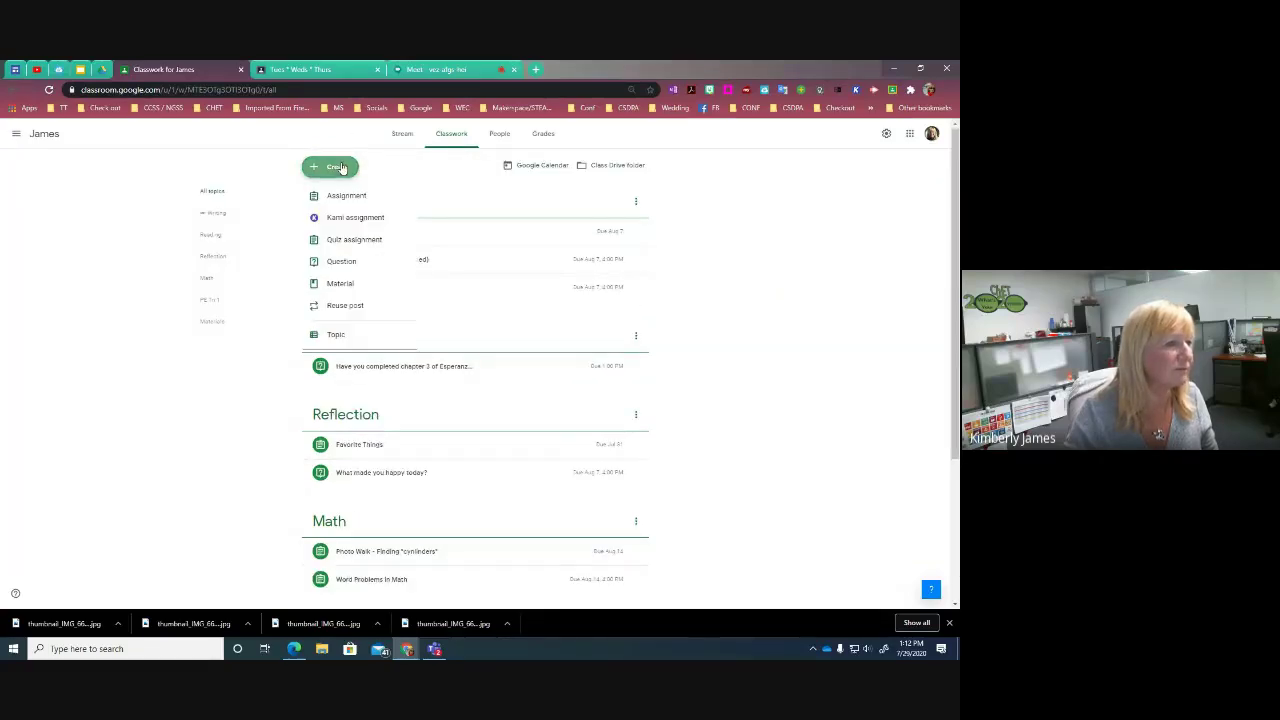
pyautogui.click(337, 264)
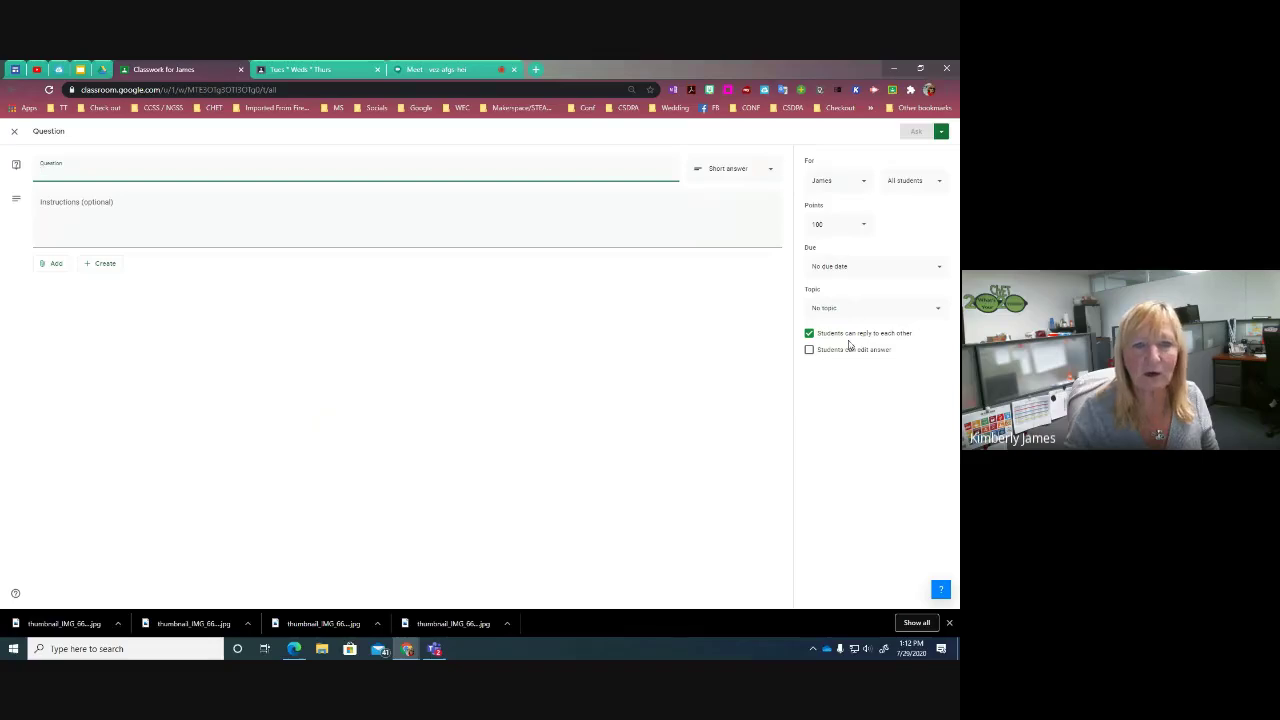
pyautogui.click(728, 170)
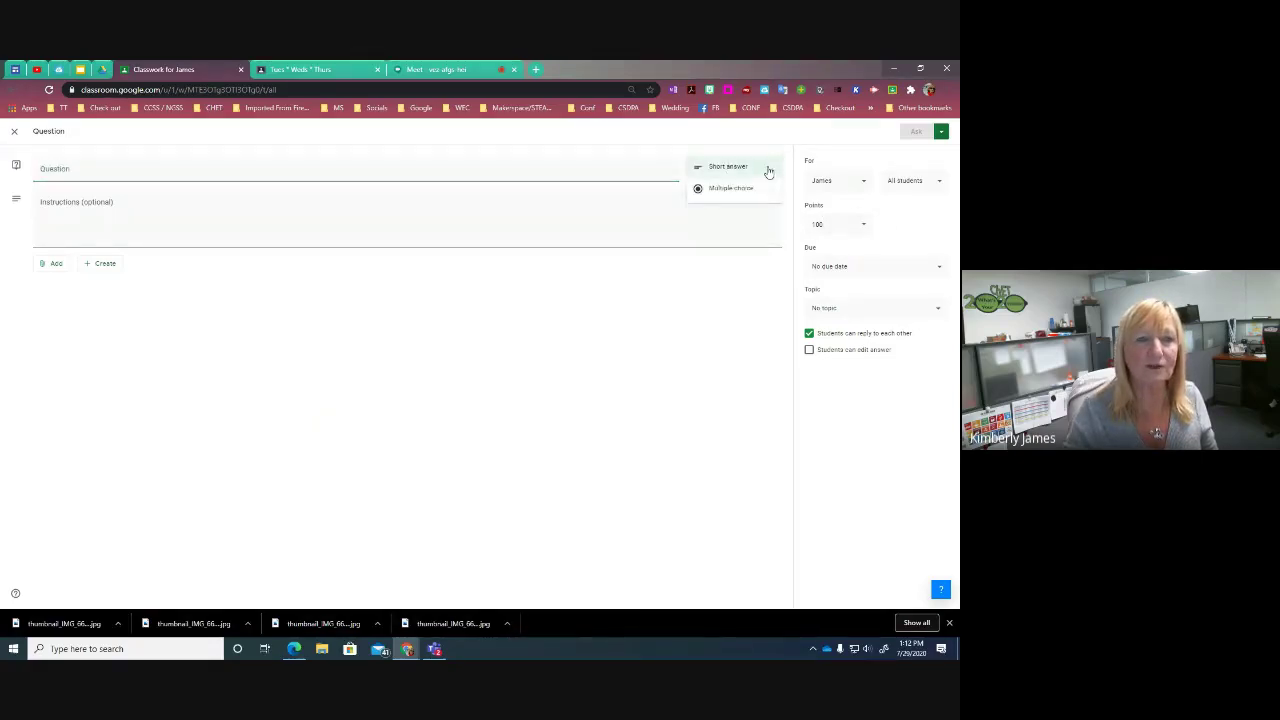
pyautogui.click(734, 377)
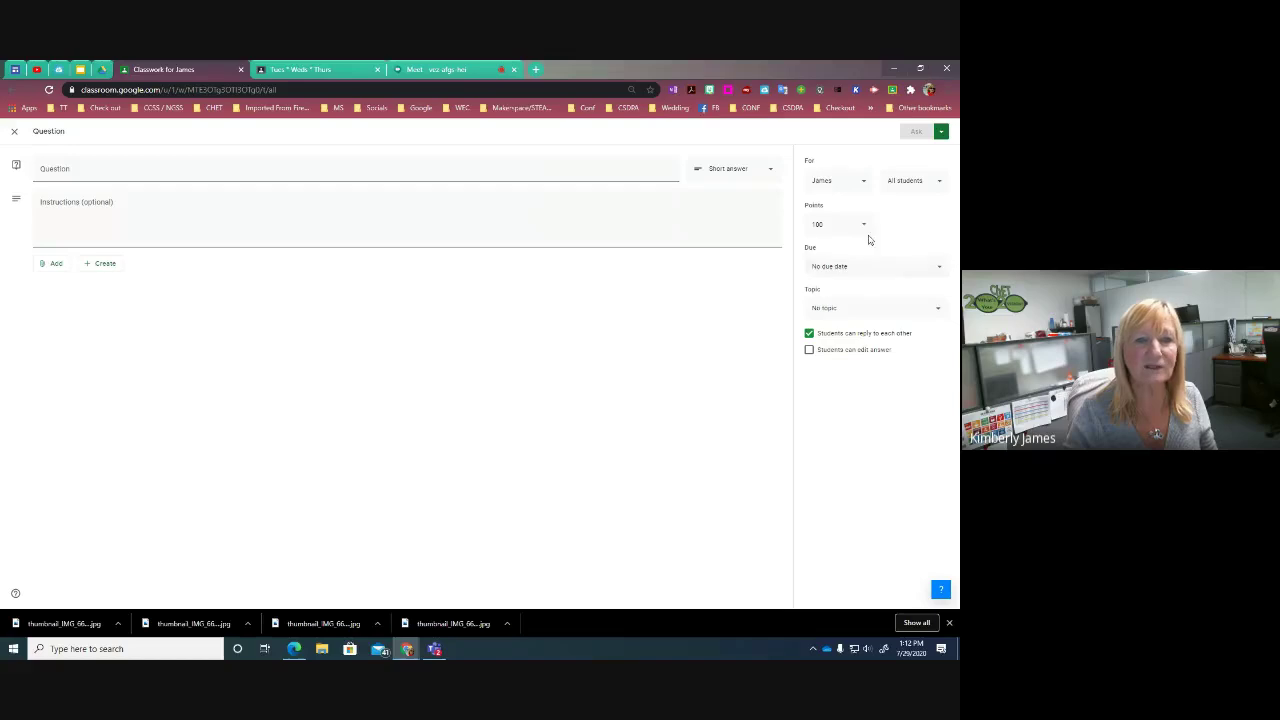
pyautogui.click(865, 228)
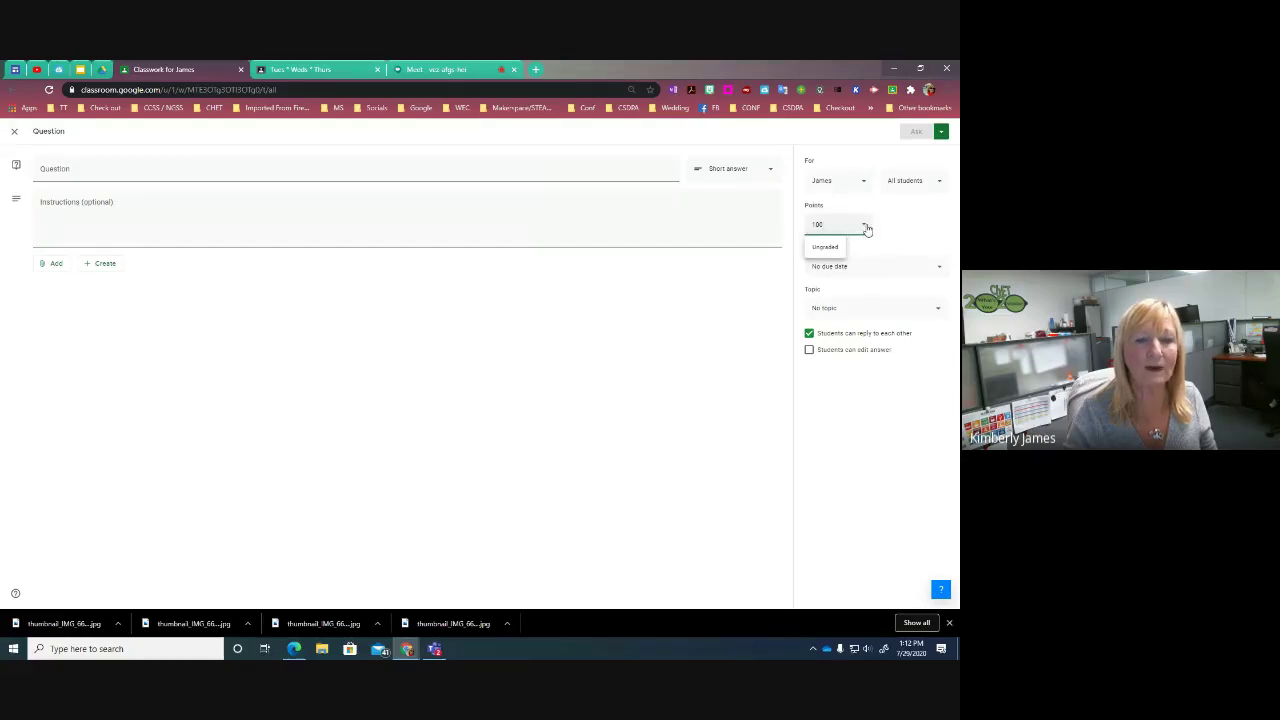
pyautogui.click(14, 131)
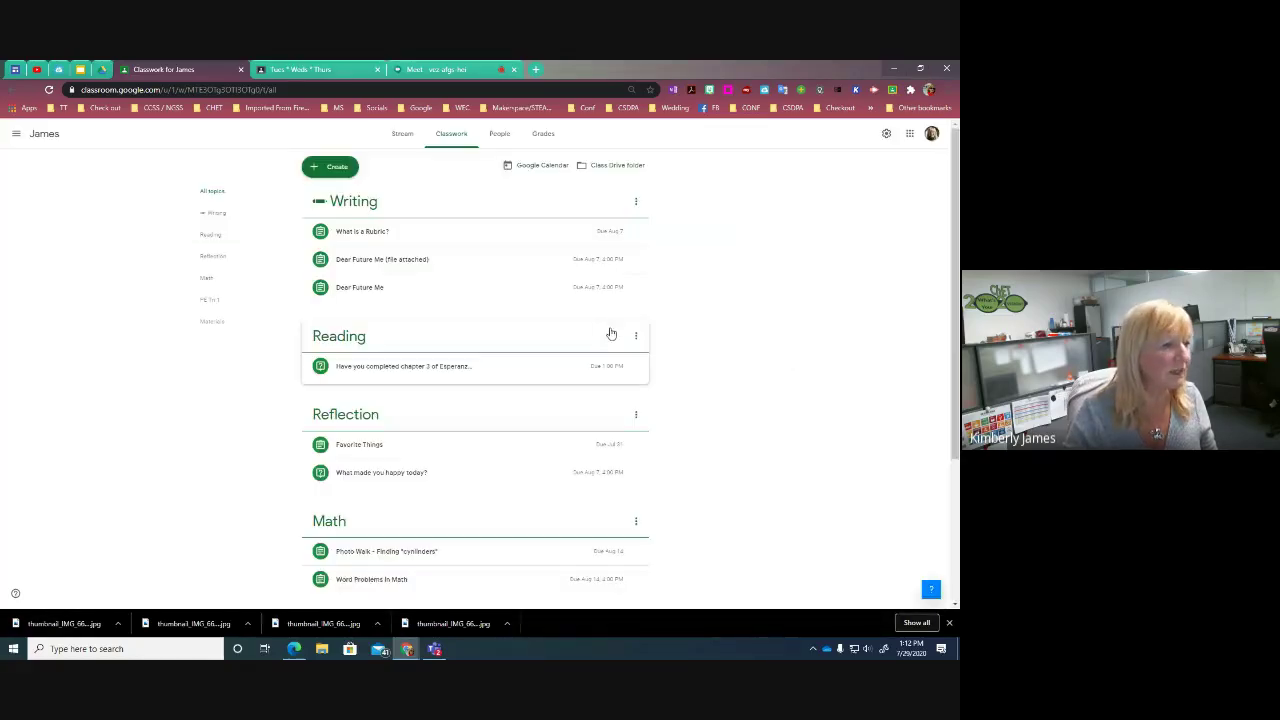
# Open the "What made you happy today?" question under Reflection to view its student answers.
pyautogui.scroll(-3, 700, 385)
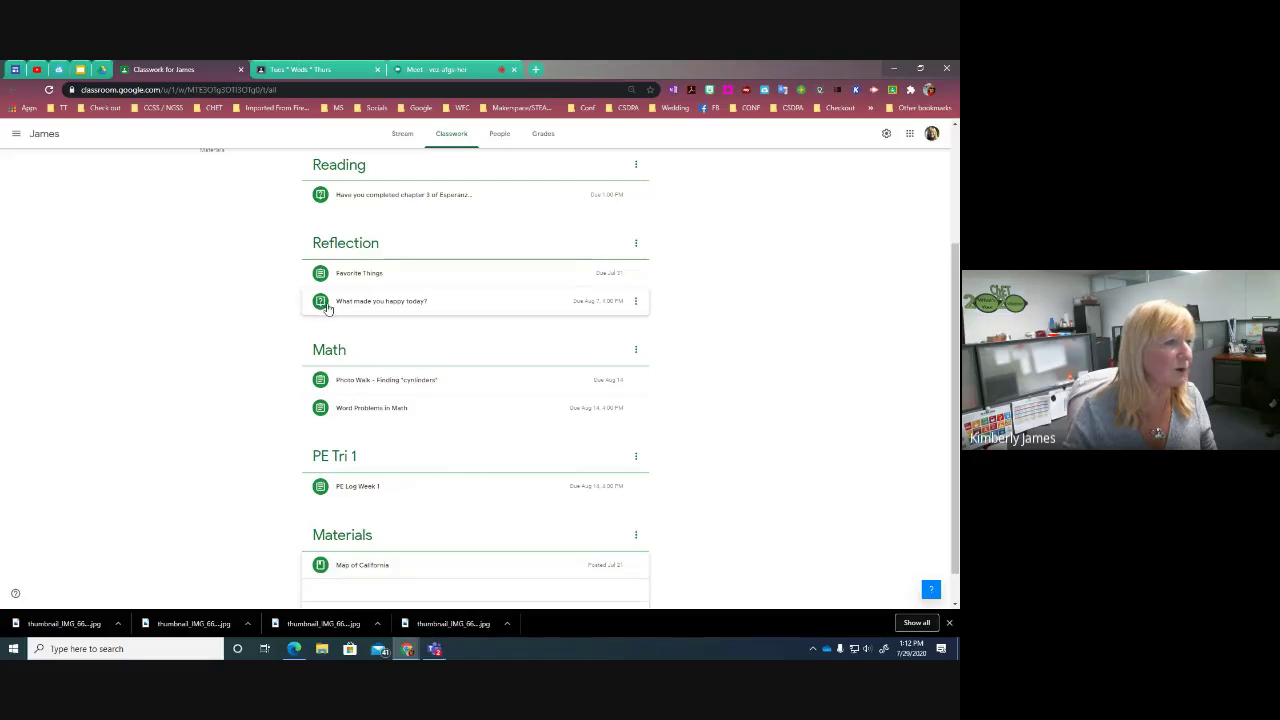
pyautogui.click(374, 301)
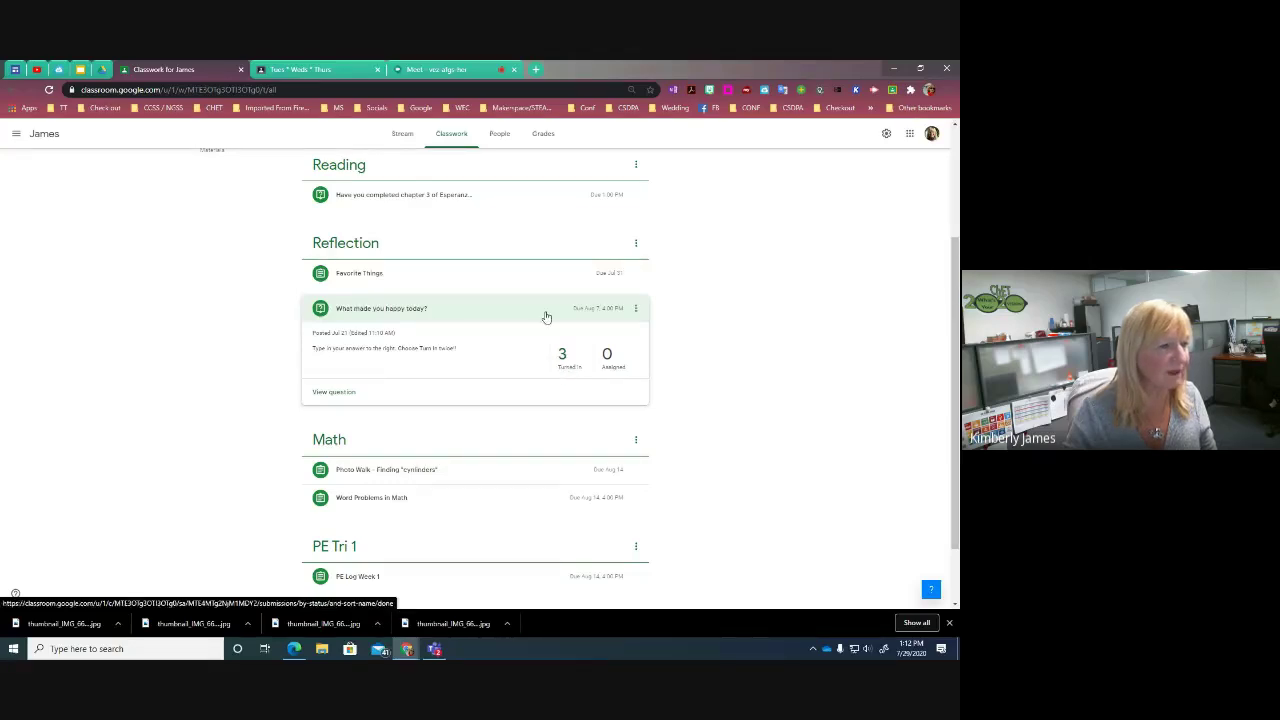
pyautogui.click(341, 394)
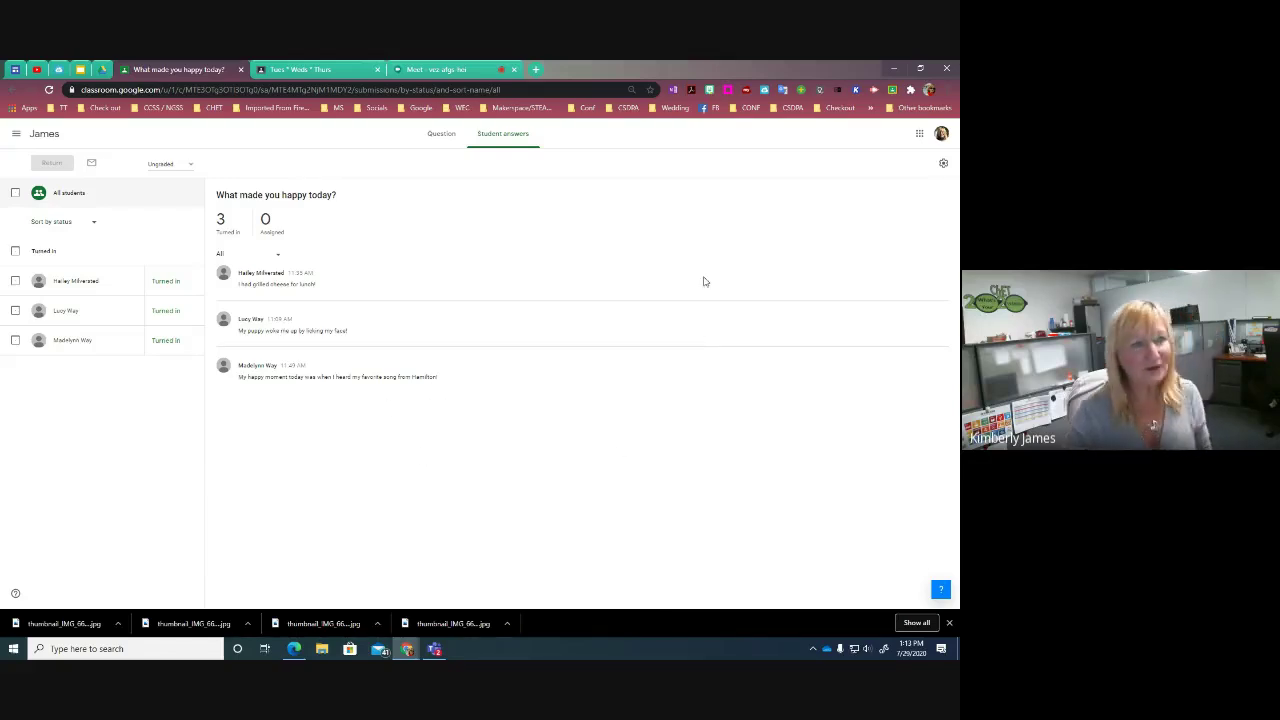
# Check the question's instructions page, return to the student answers and look at their status filter.
pyautogui.click(444, 140)
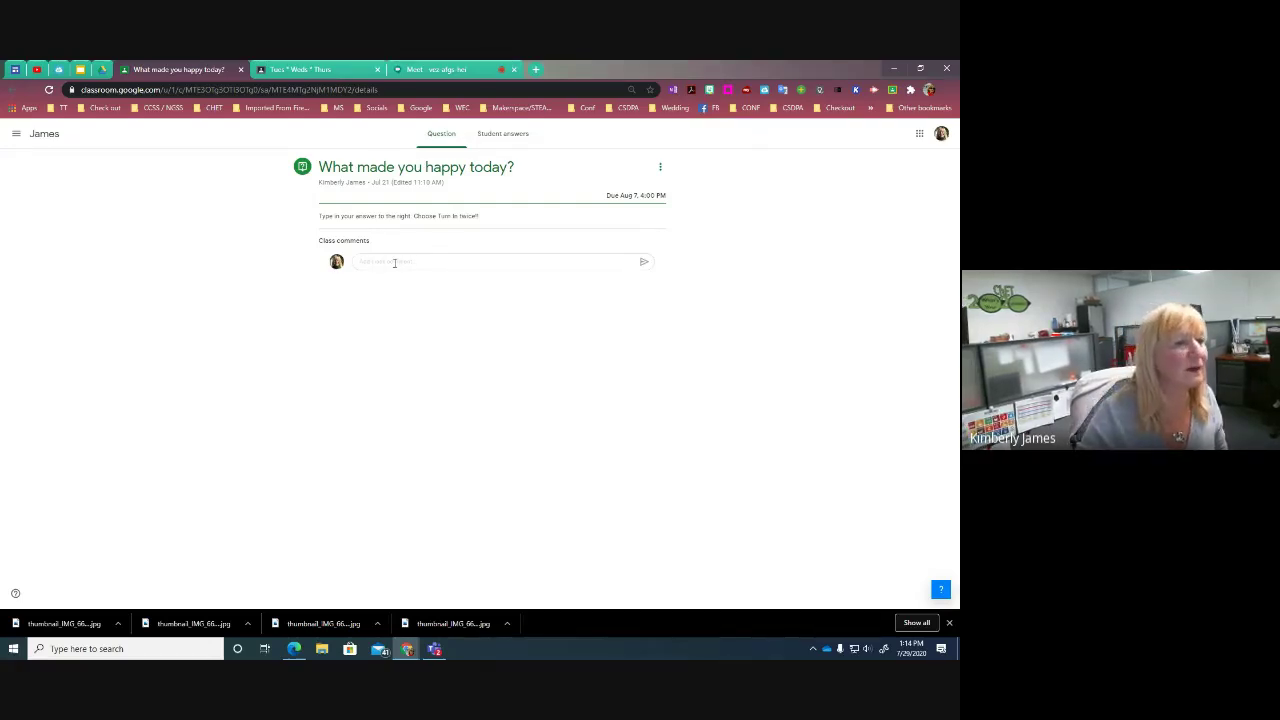
pyautogui.click(503, 134)
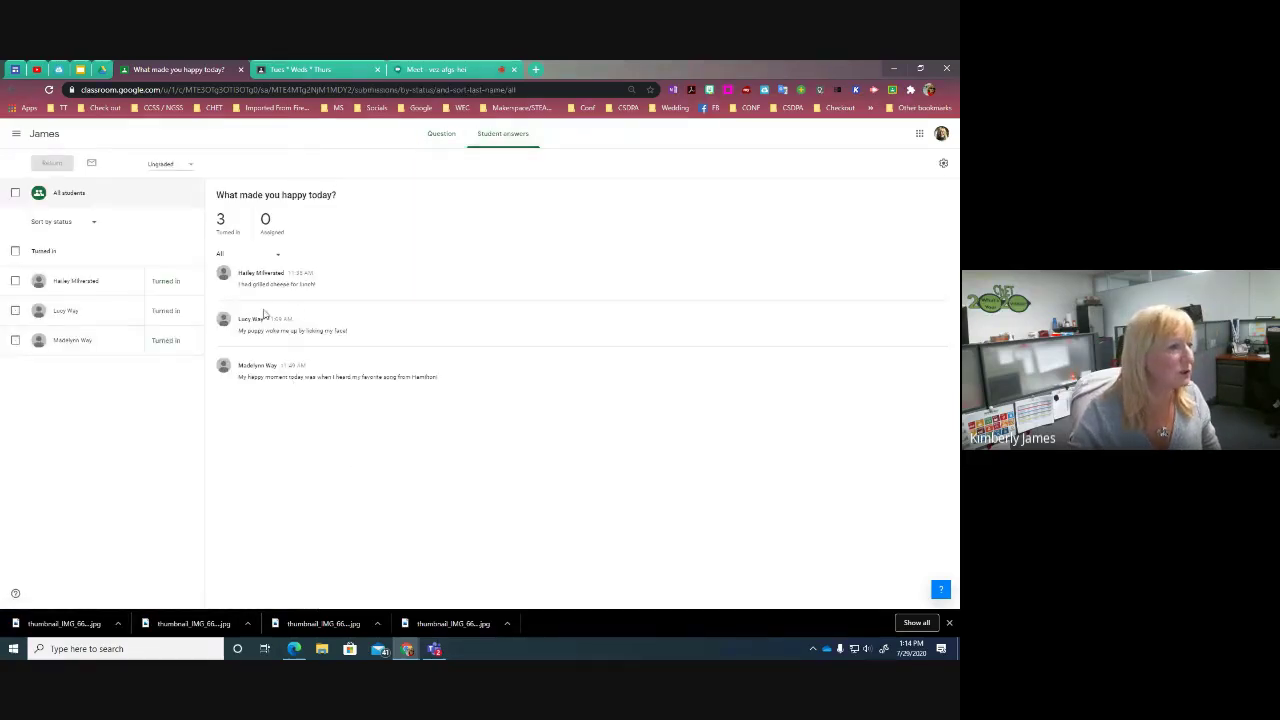
pyautogui.click(277, 255)
pyautogui.click(277, 256)
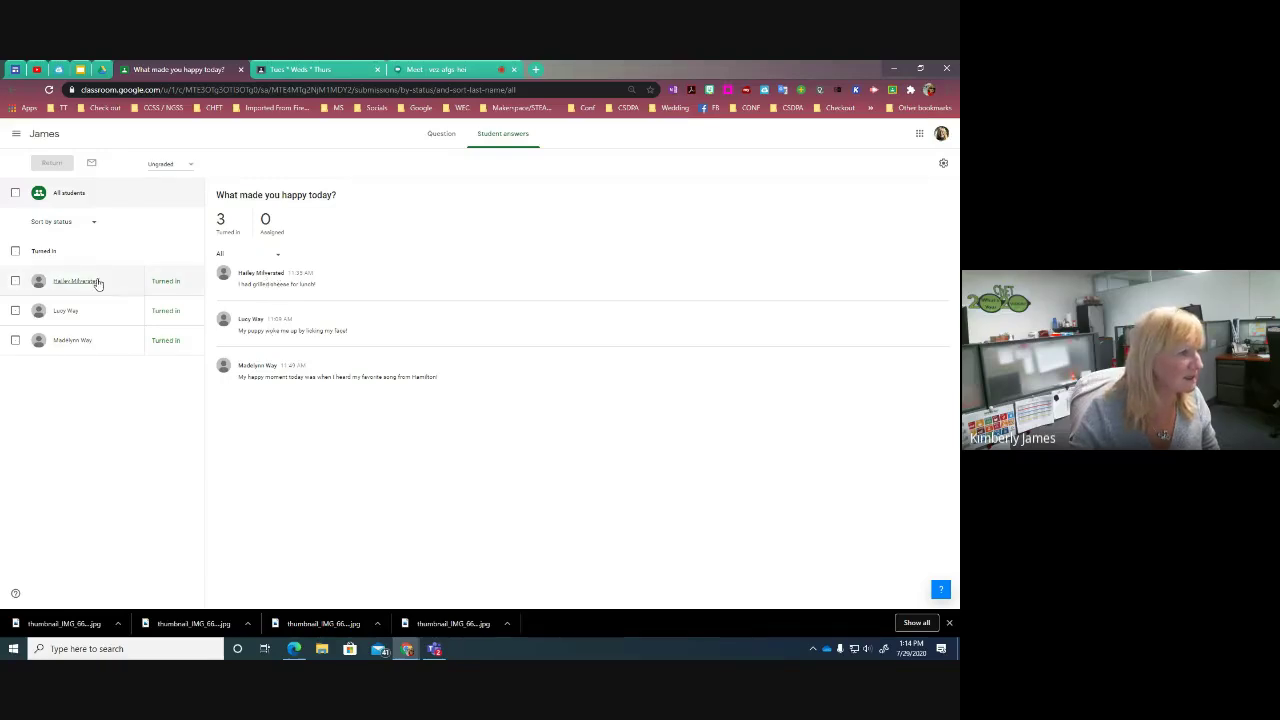
# Write the private comment "I love grilled cheese too!" on the first student's answer and try to post it.
pyautogui.click(166, 284)
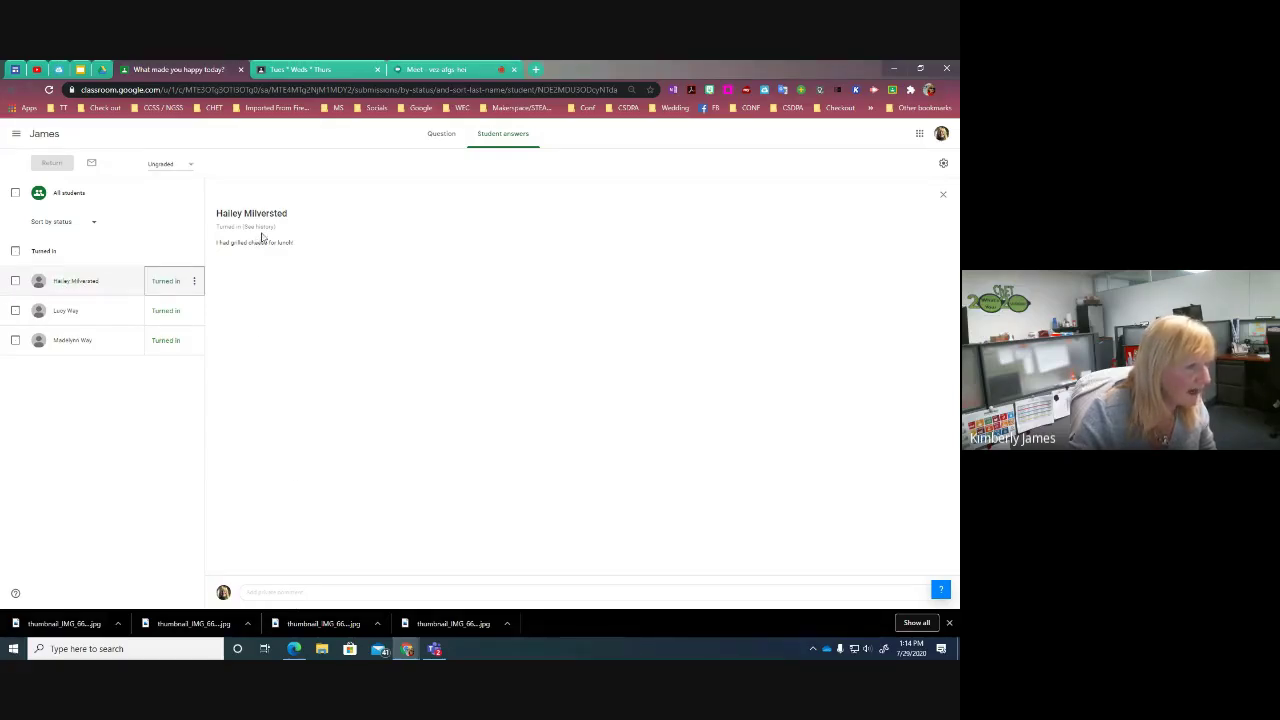
pyautogui.click(261, 592)
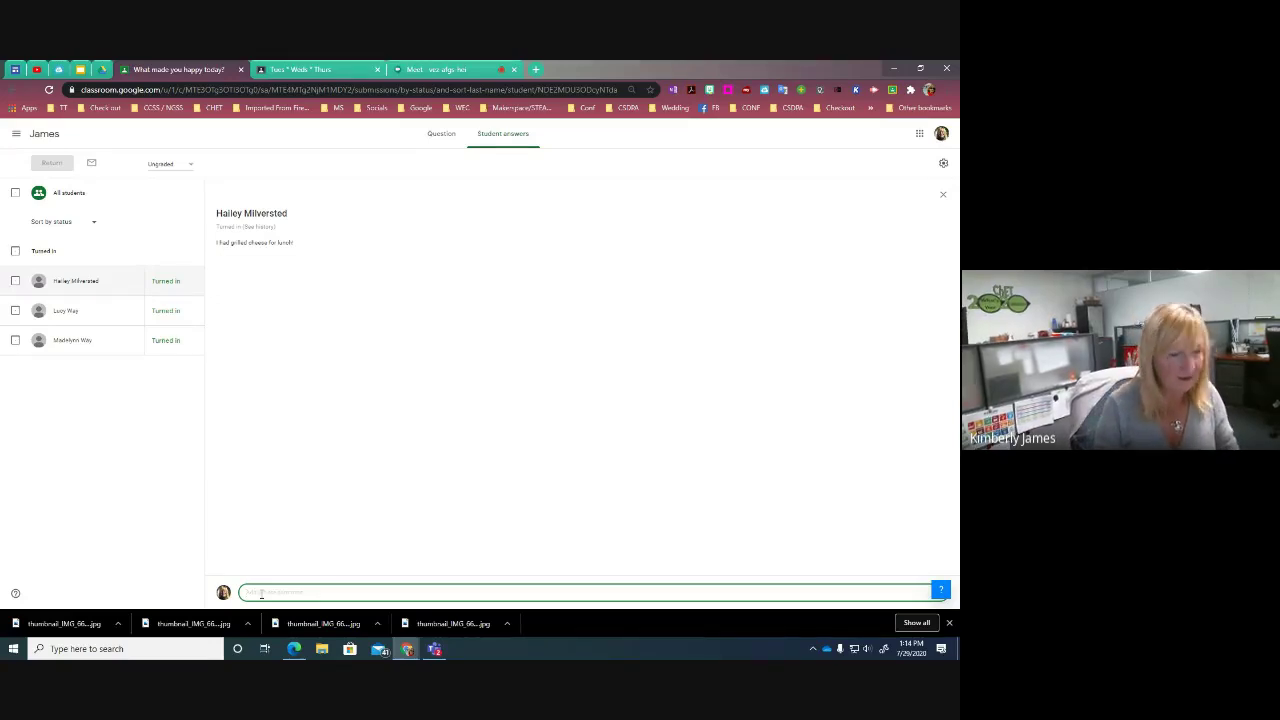
pyautogui.write('I love grilled cheese')
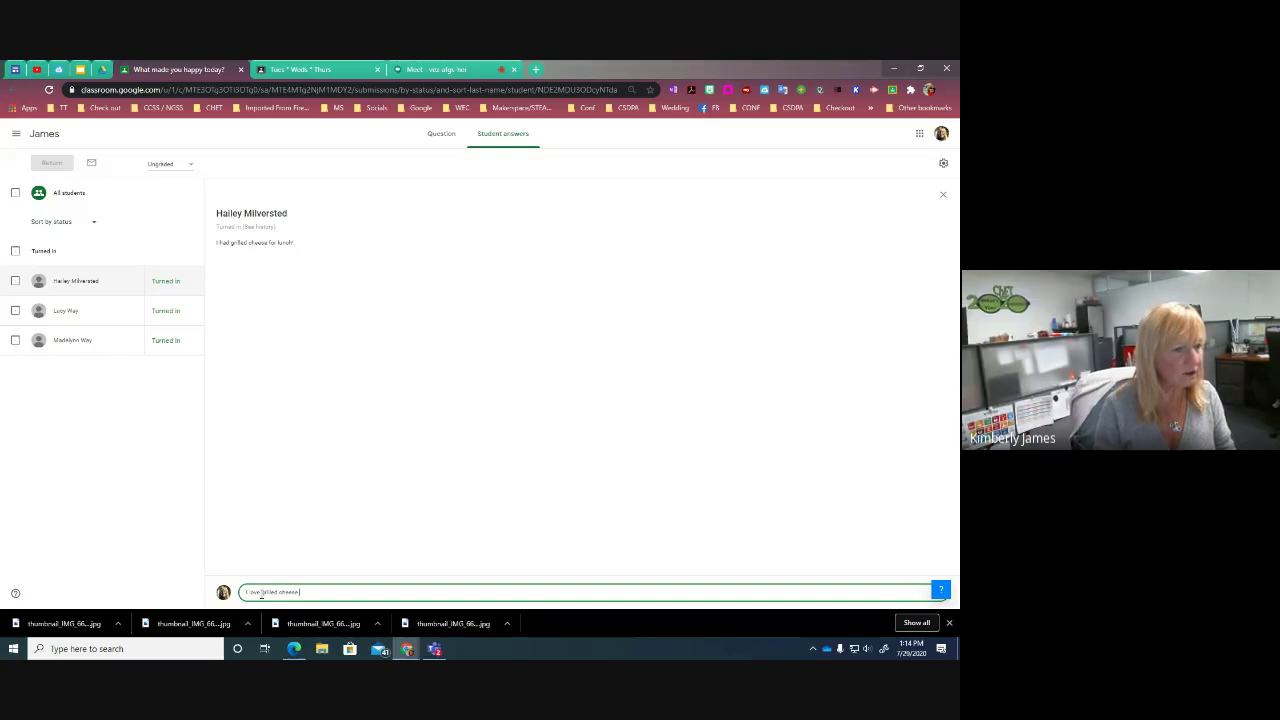
pyautogui.write(' too!')
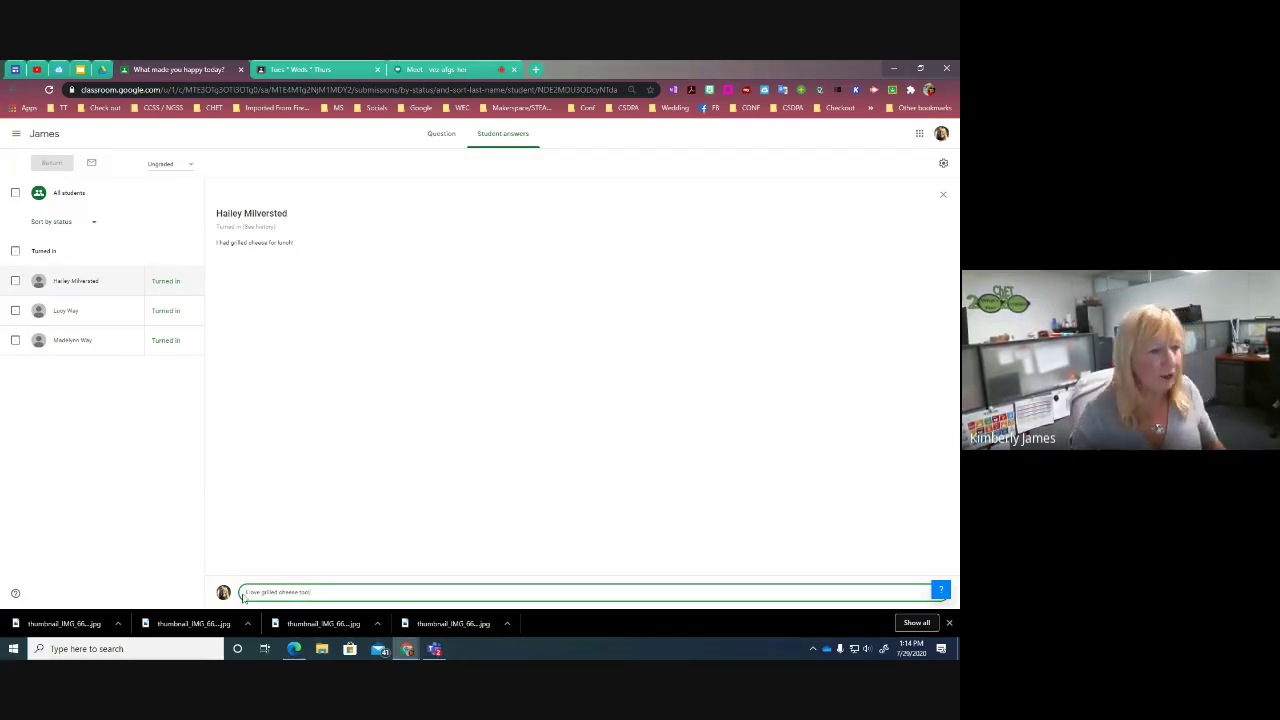
pyautogui.press('Return')
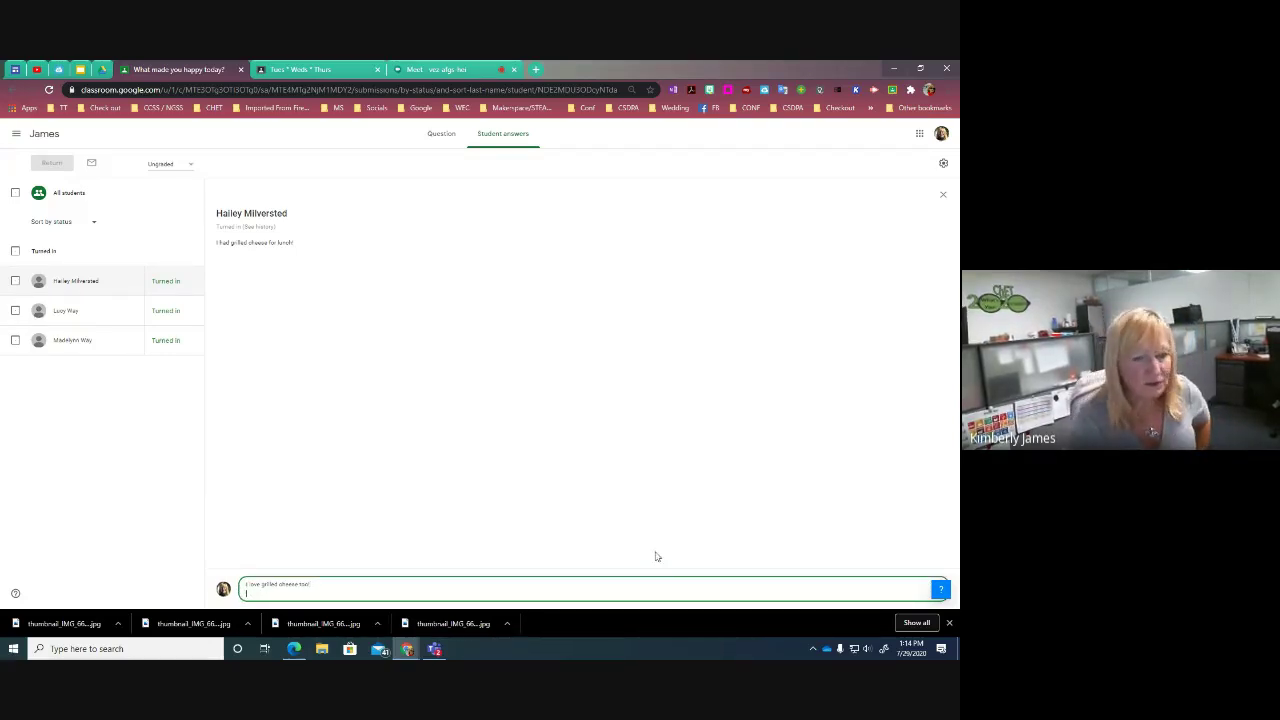
pyautogui.click(929, 594)
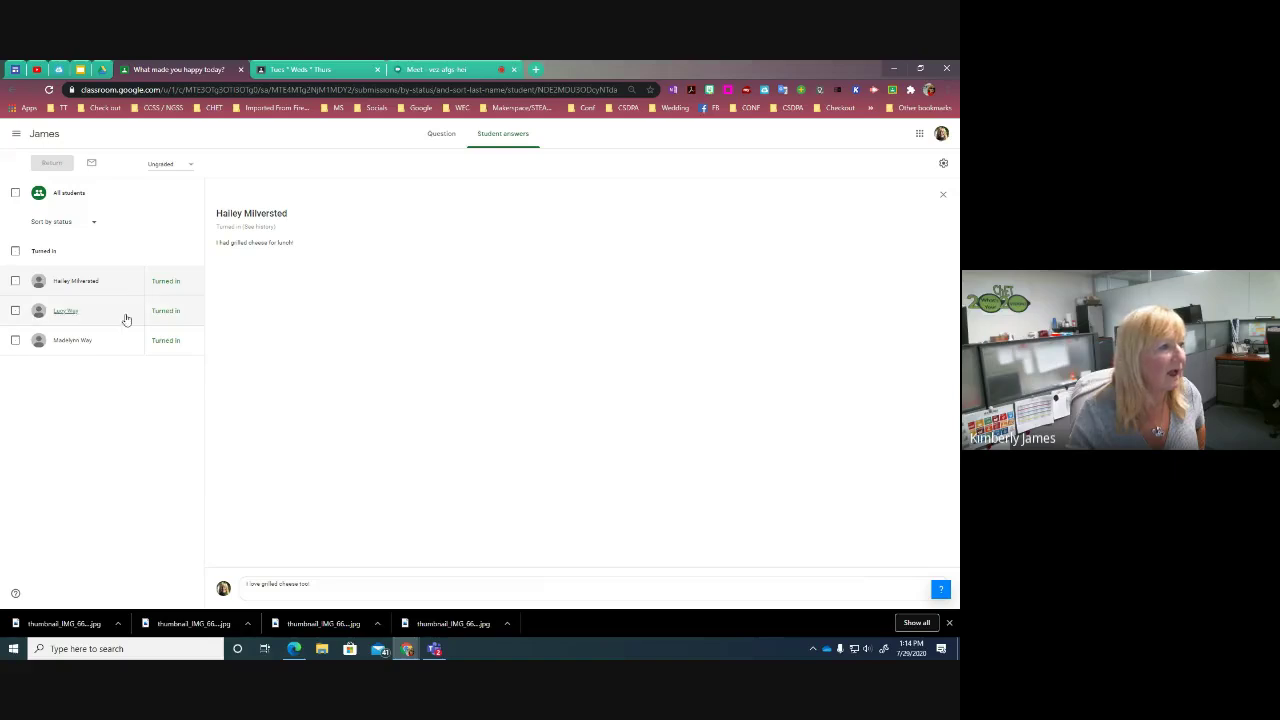
# Open the second student's answer and activate its private comment field.
pyautogui.click(170, 313)
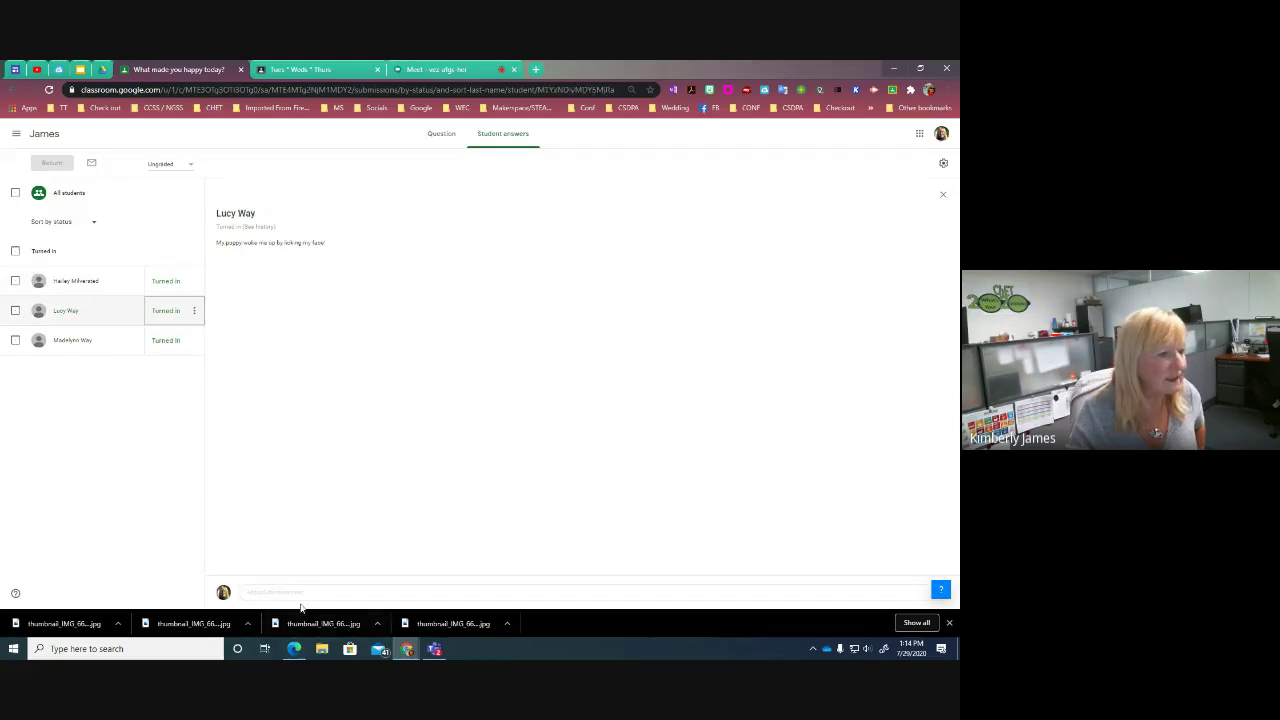
pyautogui.click(305, 592)
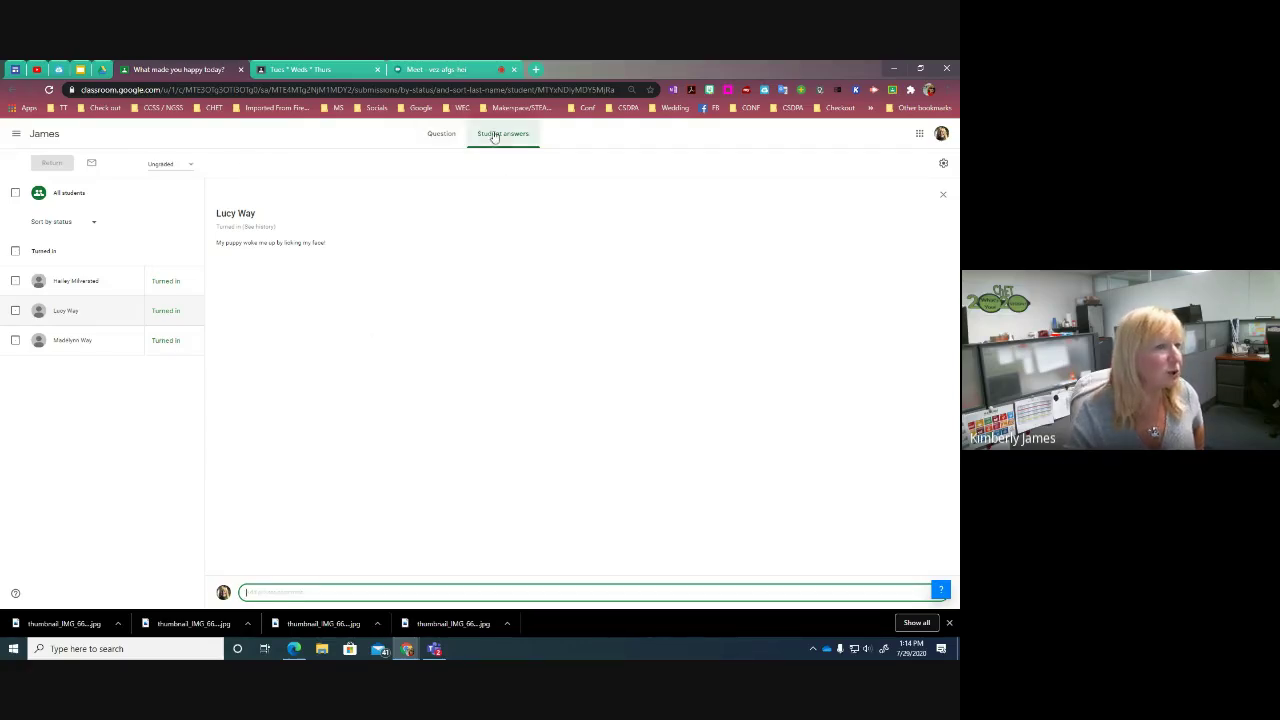
# Leave the second student's answer, discarding the unsent comment, and open the turned-in answers to "What made you happy today?" from the classwork.
pyautogui.click(45, 136)
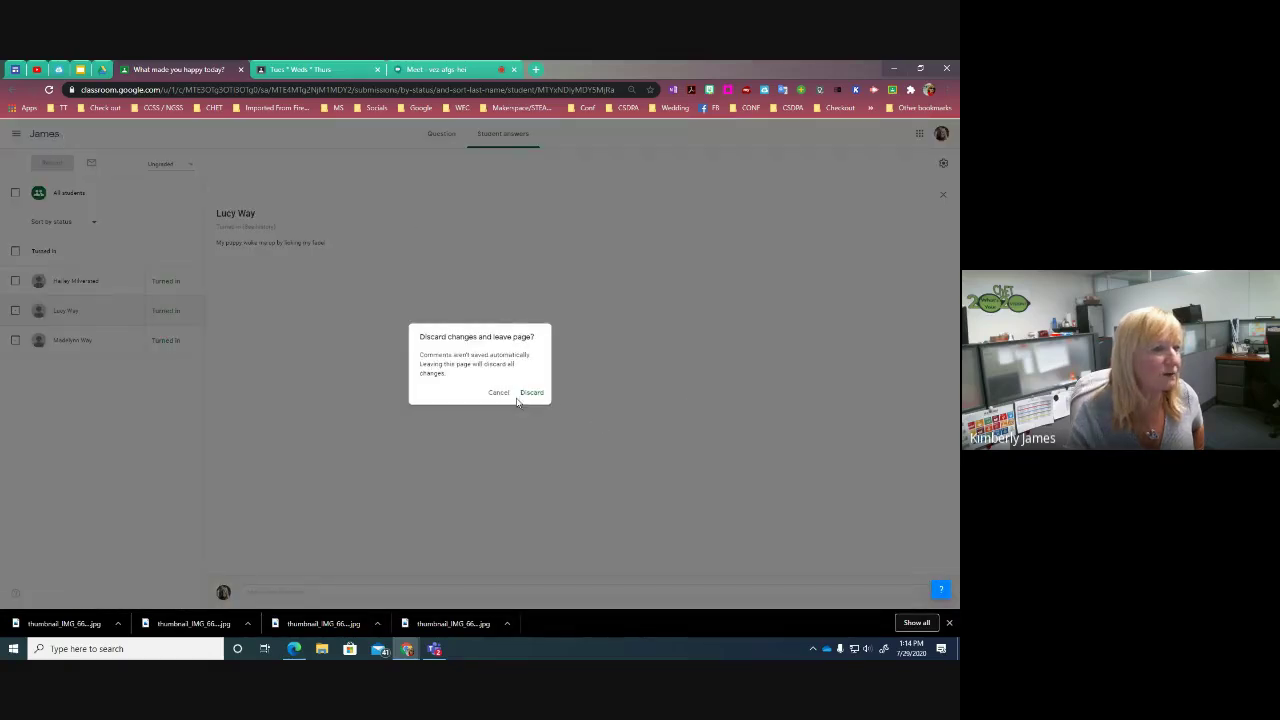
pyautogui.click(531, 393)
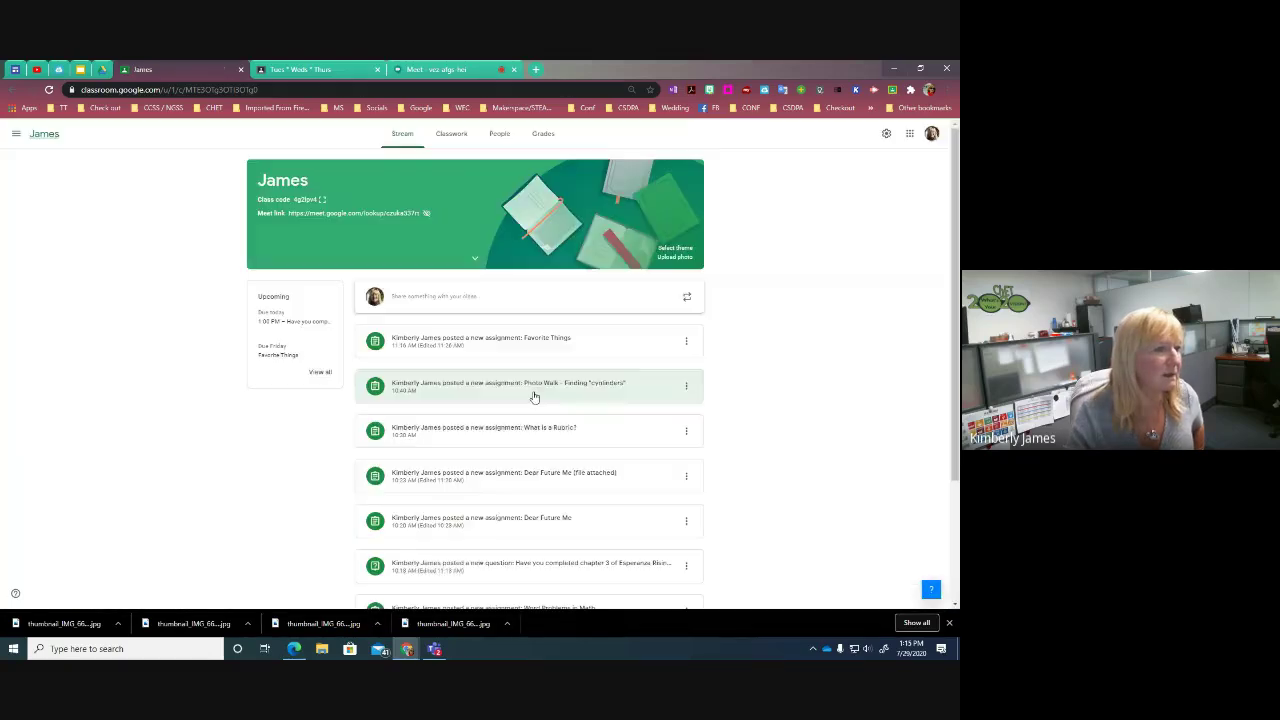
pyautogui.click(450, 135)
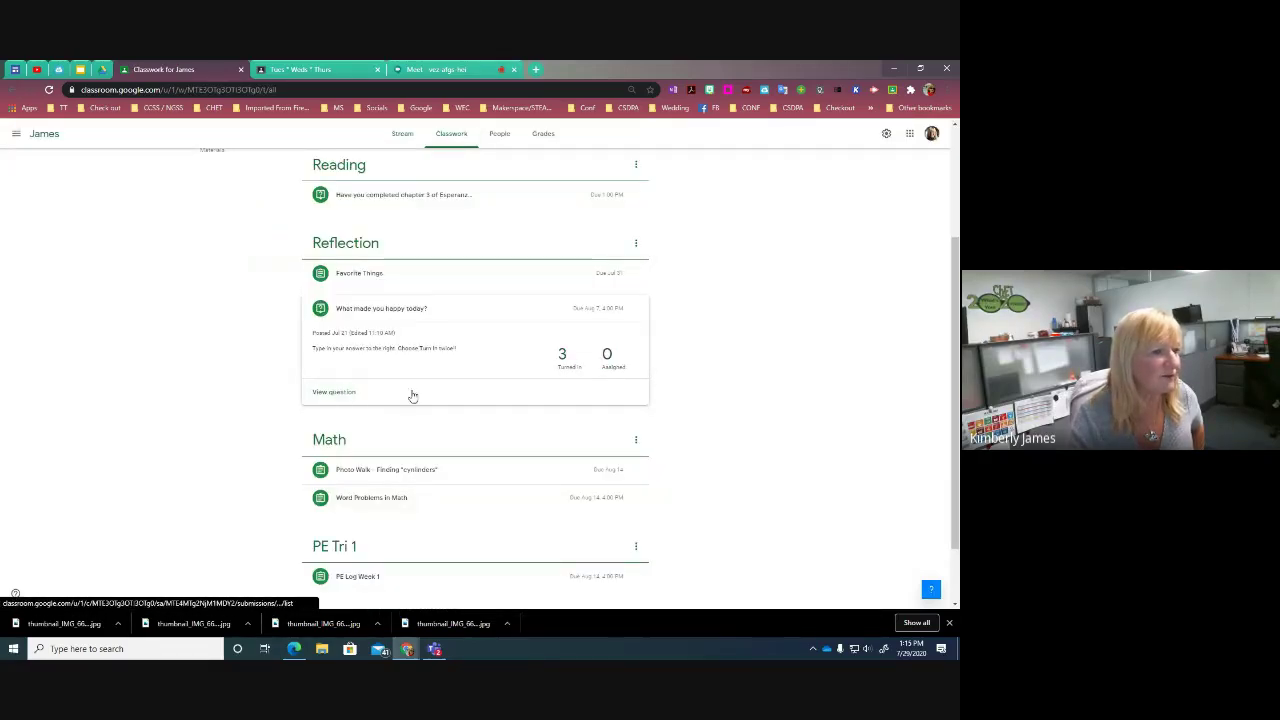
pyautogui.click(564, 358)
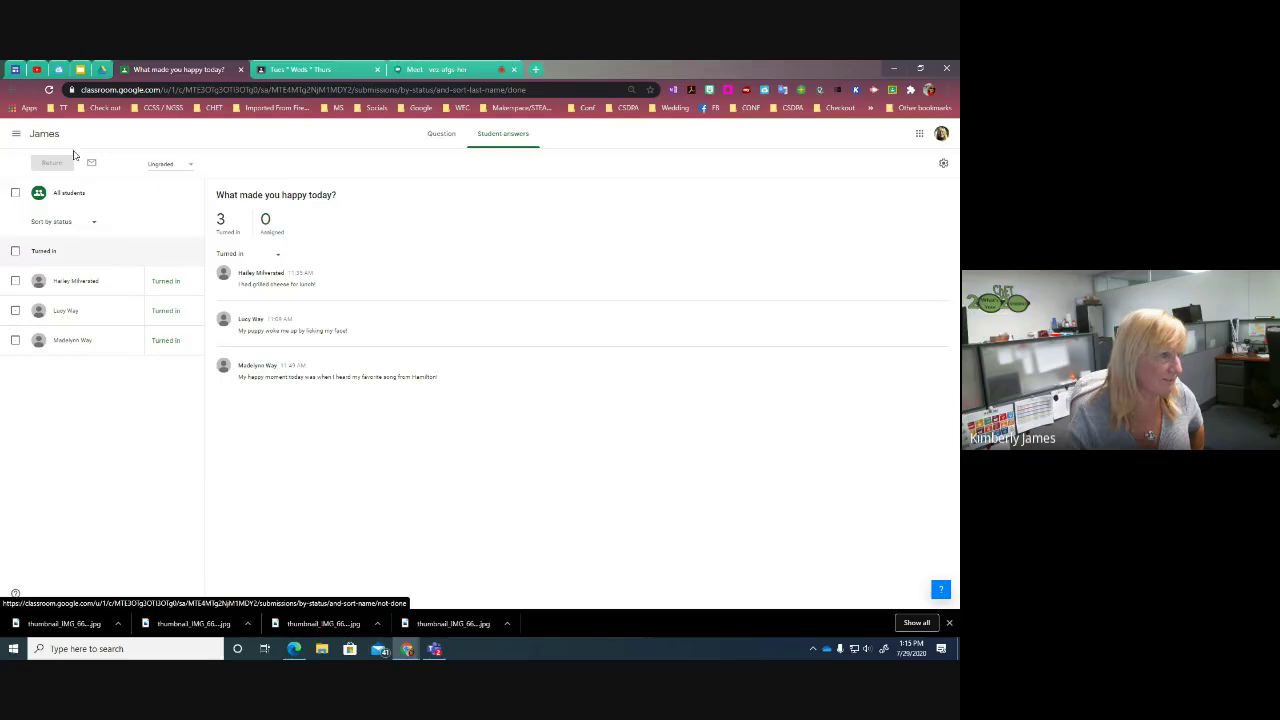
# Leave the question's student answers, discarding unsaved comments, and return to the class's classwork page.
pyautogui.click(44, 133)
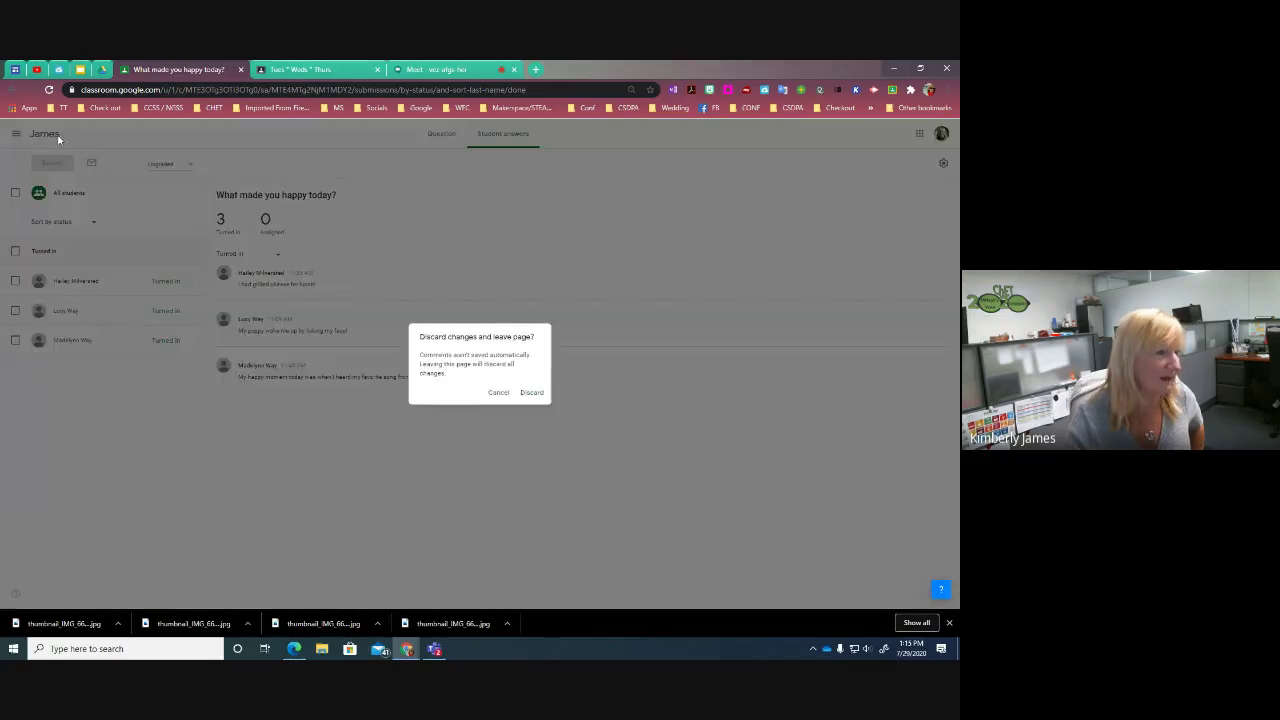
pyautogui.click(532, 392)
pyautogui.click(455, 134)
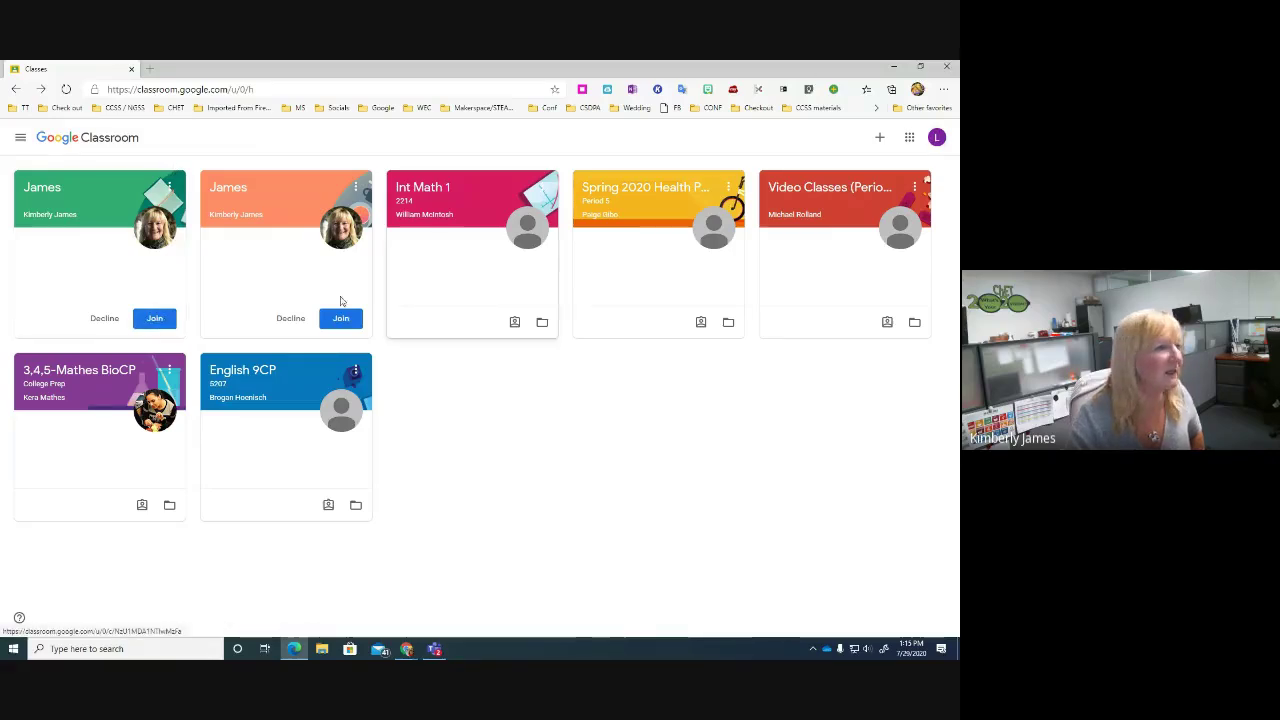
# From the student account in Microsoft Edge, join the class with the green card and look through its classwork topics.
pyautogui.click(162, 324)
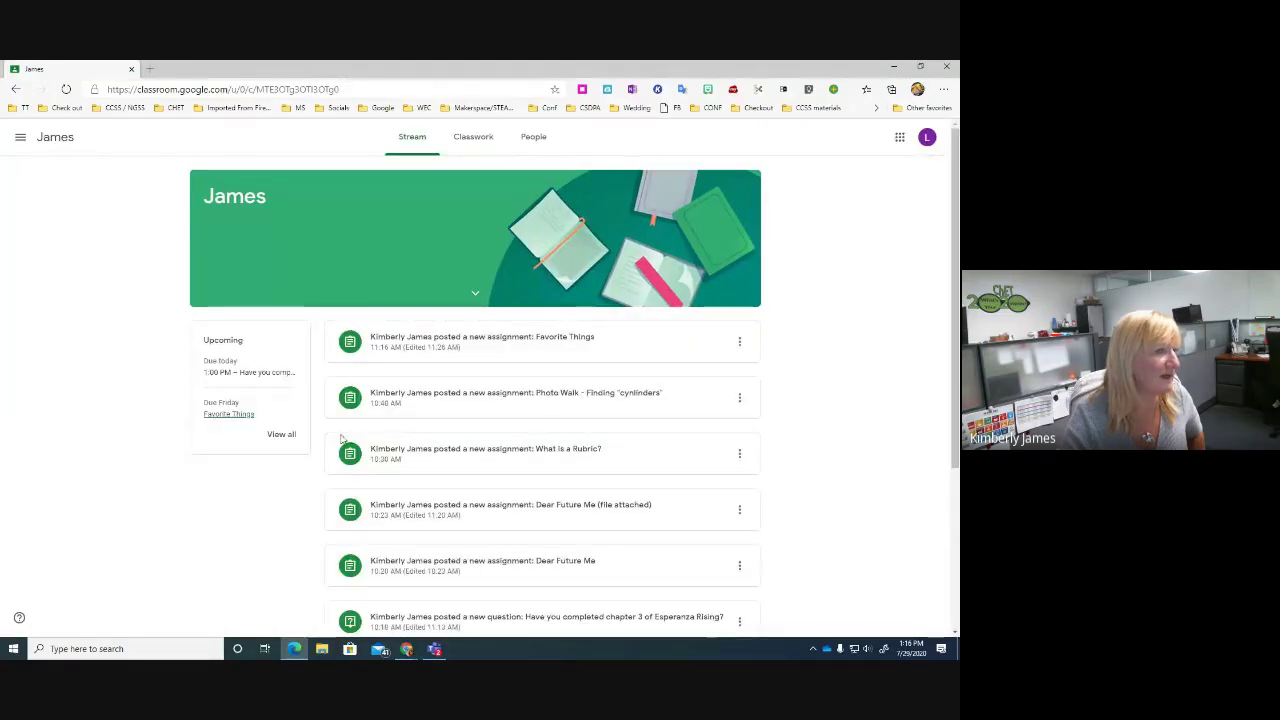
pyautogui.click(475, 139)
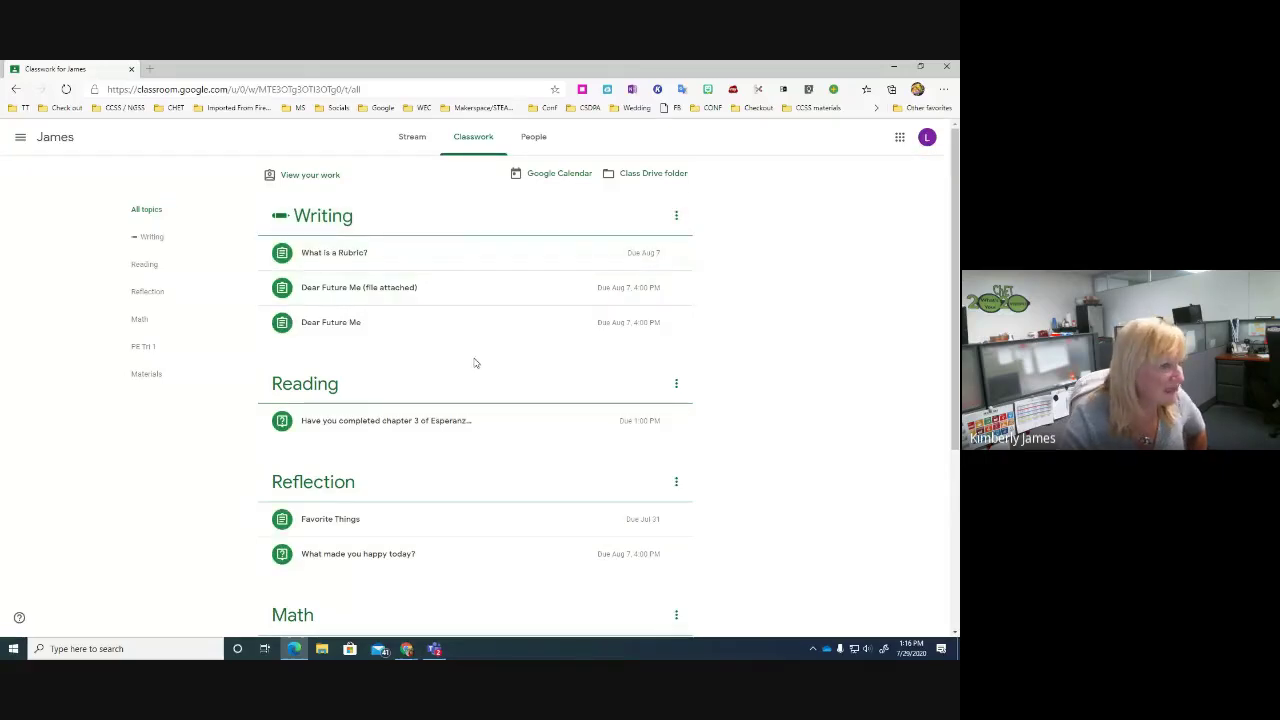
pyautogui.scroll(-3, 518, 330)
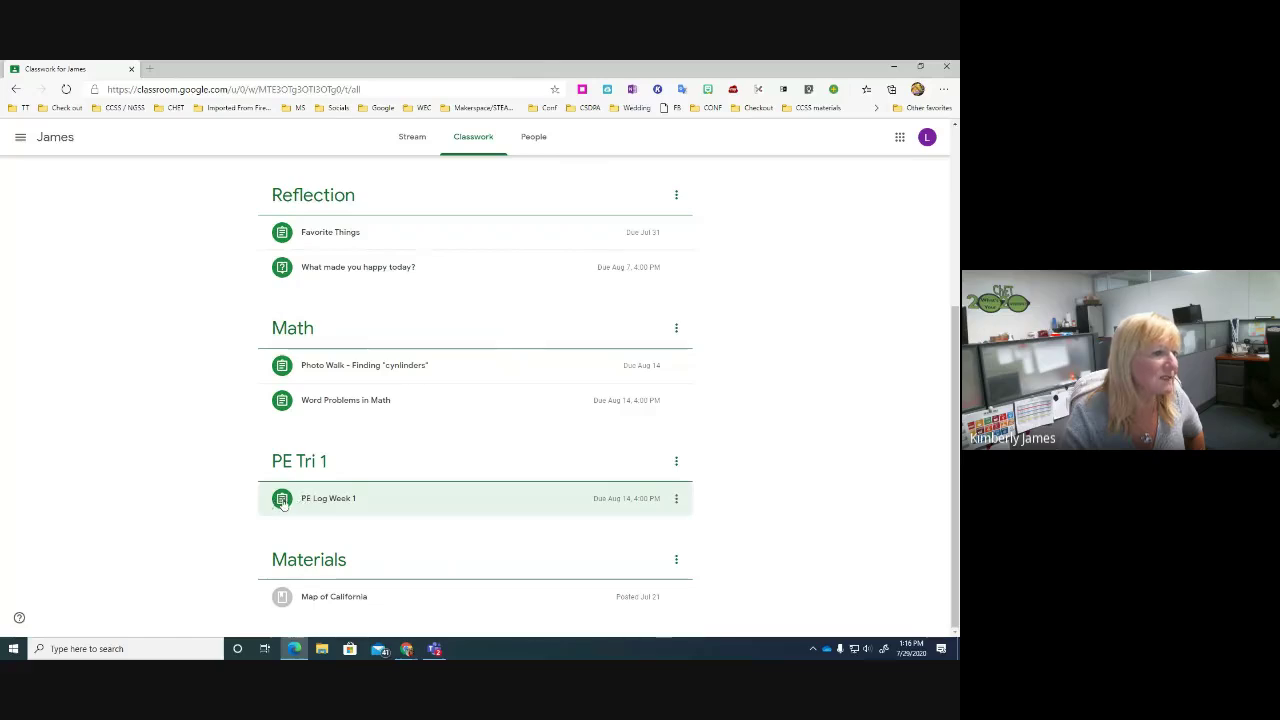
pyautogui.scroll(1, 285, 402)
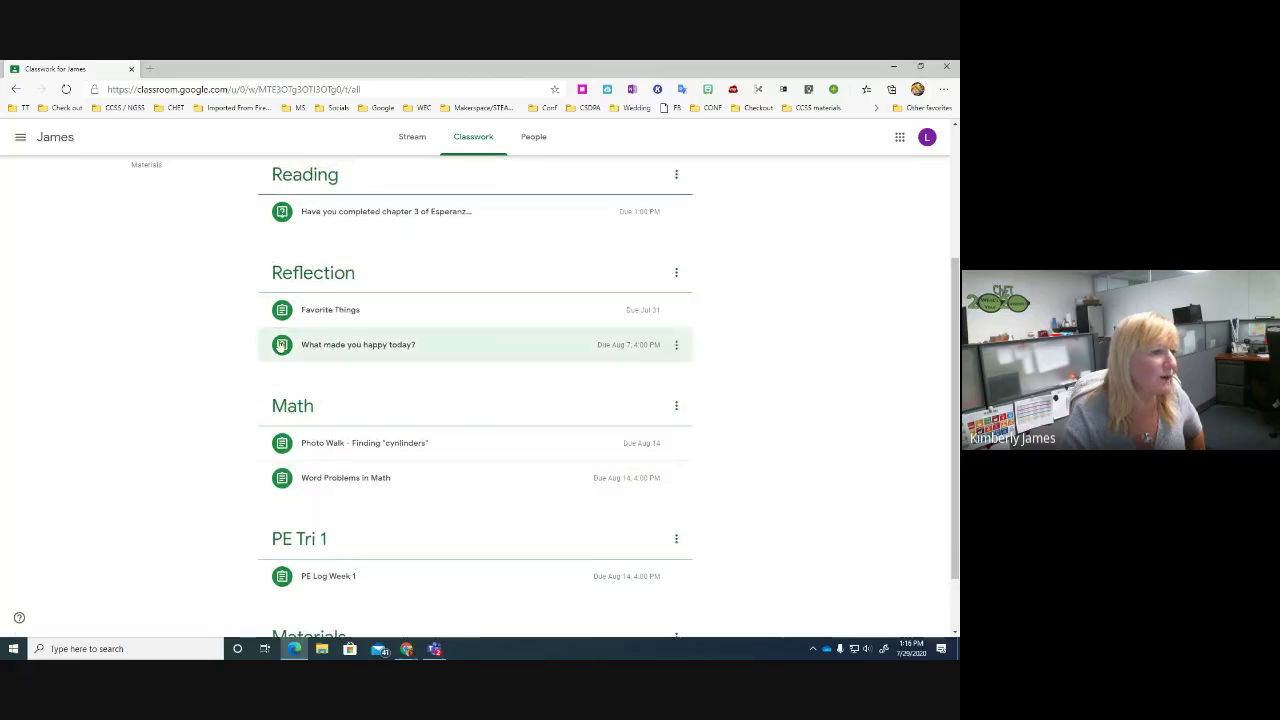
pyautogui.scroll(3, 422, 370)
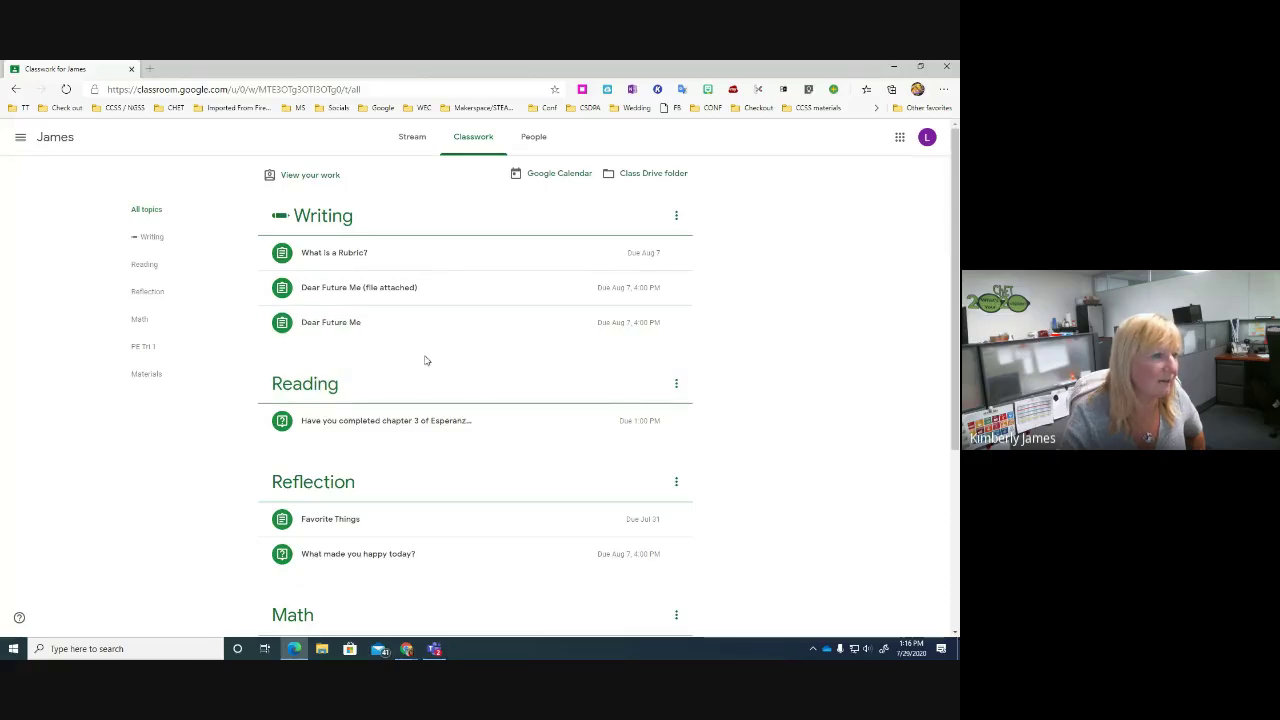
pyautogui.scroll(-2, 437, 370)
pyautogui.scroll(-1, 440, 372)
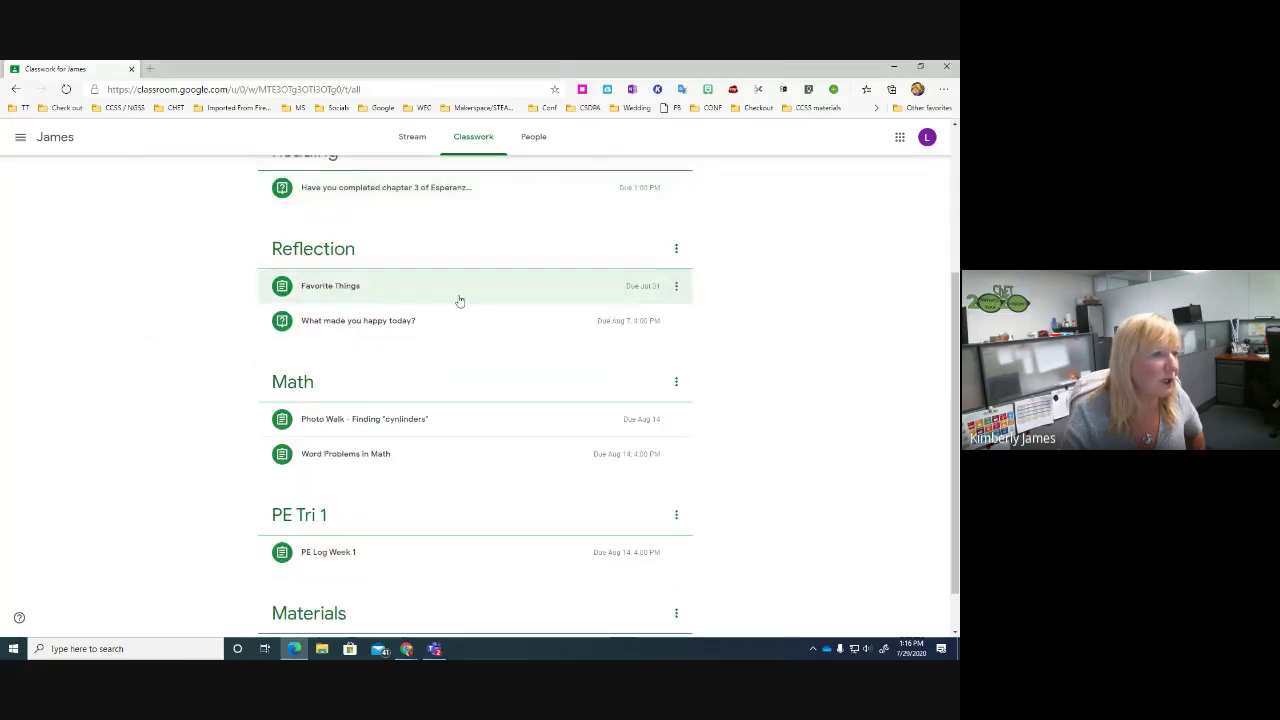
# Open the "What made you happy today?" question under Reflection in the student view and examine its answer field.
pyautogui.click(372, 328)
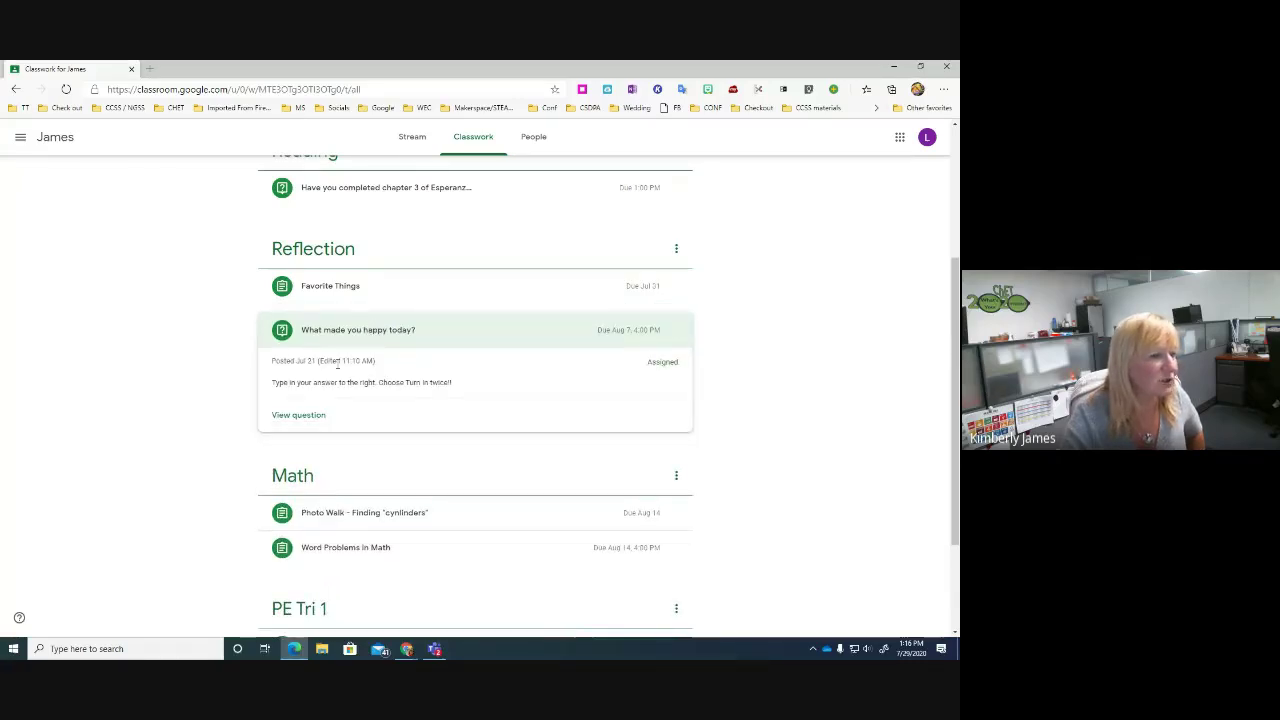
pyautogui.click(282, 418)
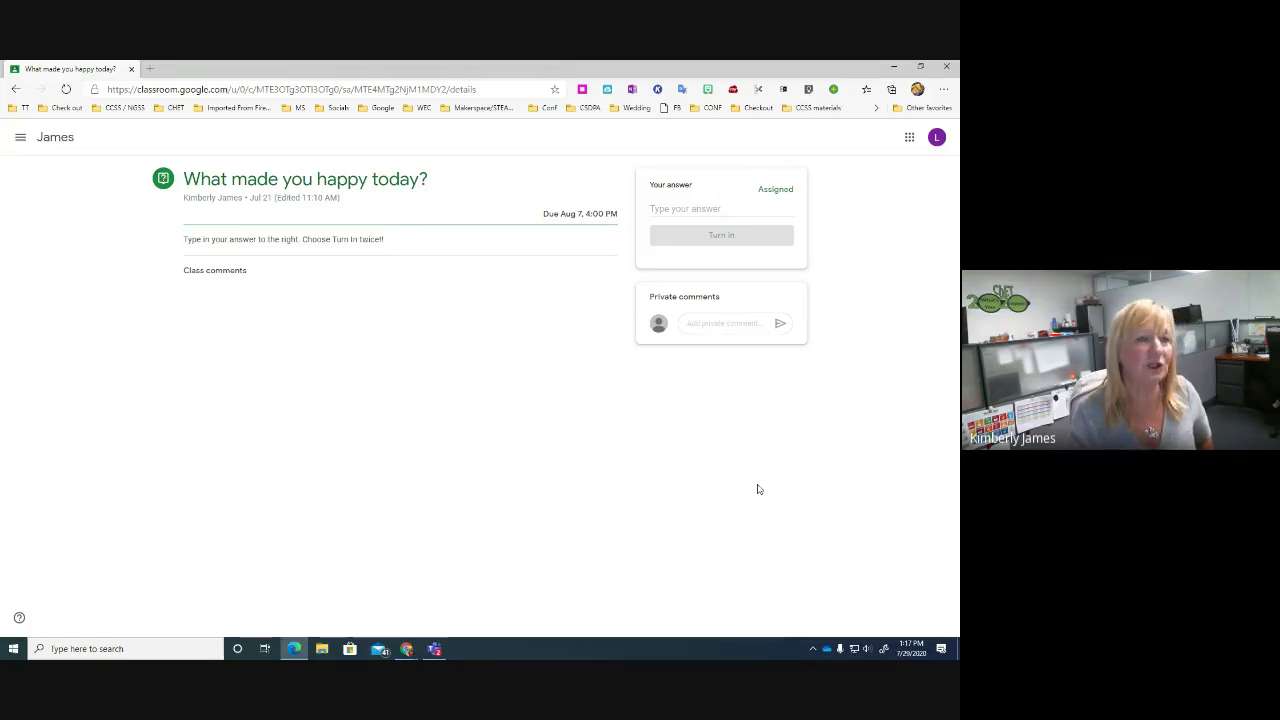
pyautogui.click(665, 206)
pyautogui.click(543, 408)
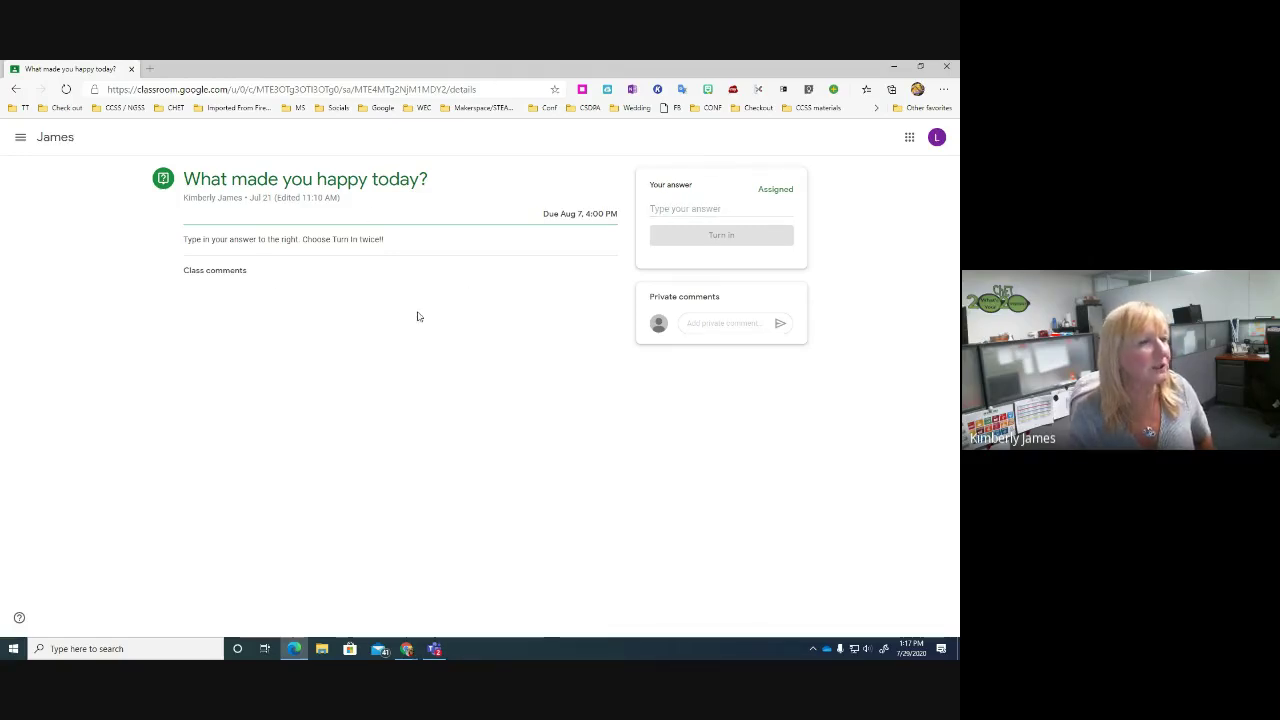
# Return the student view to the class stream and move its window to the other monitor, leaving the teacher's classwork in view.
pyautogui.click(66, 141)
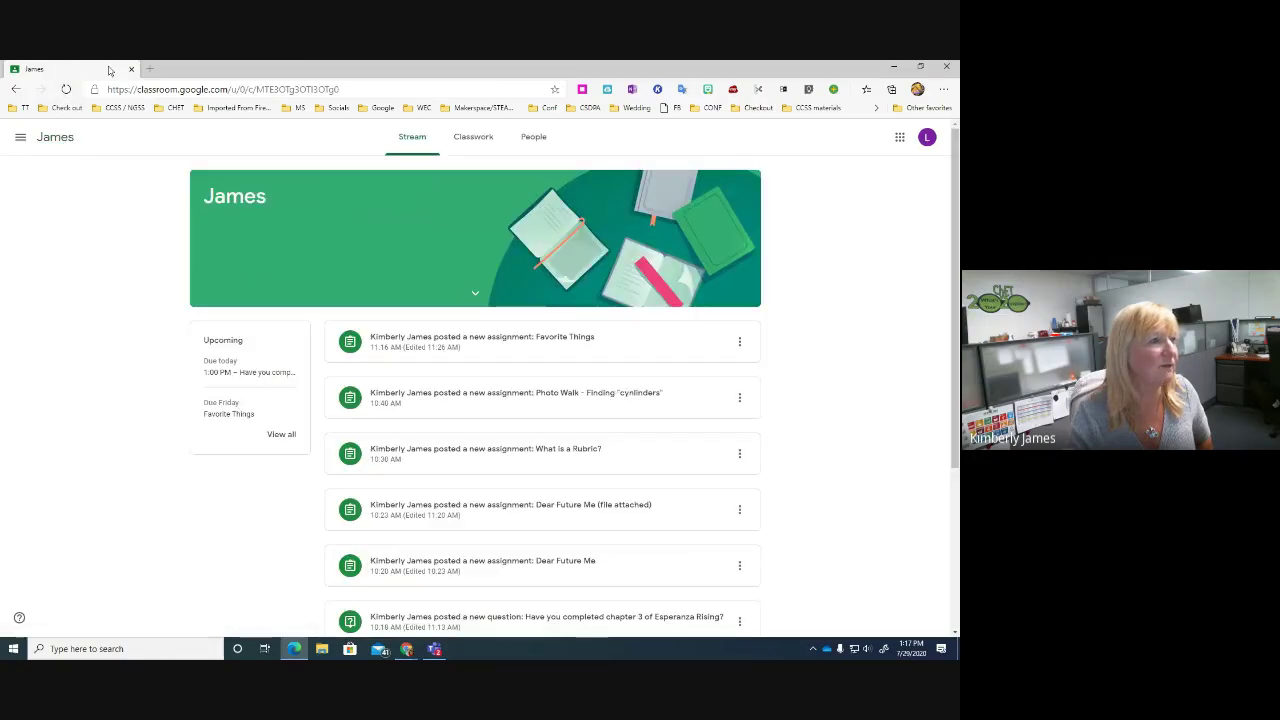
pyautogui.doubleClick(350, 72)
pyautogui.moveTo(350, 72); pyautogui.dragTo(958, 97)
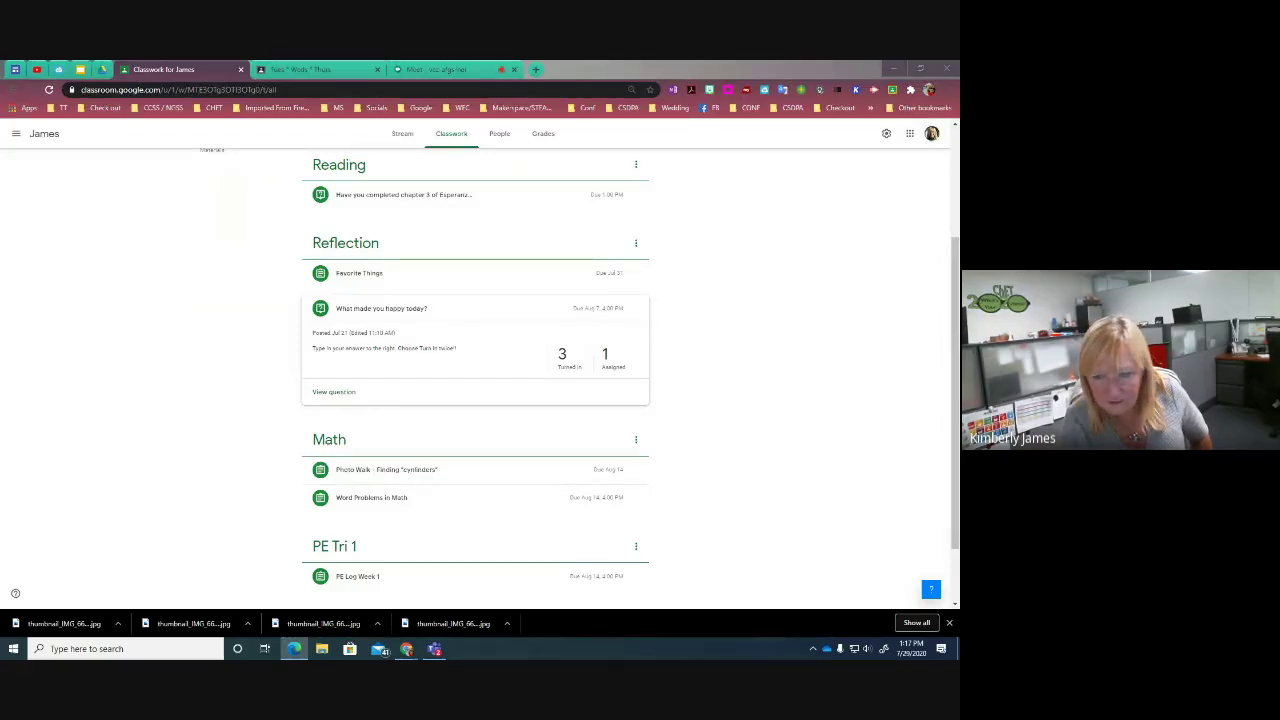
pyautogui.press('super+d')
pyautogui.press('super+d')
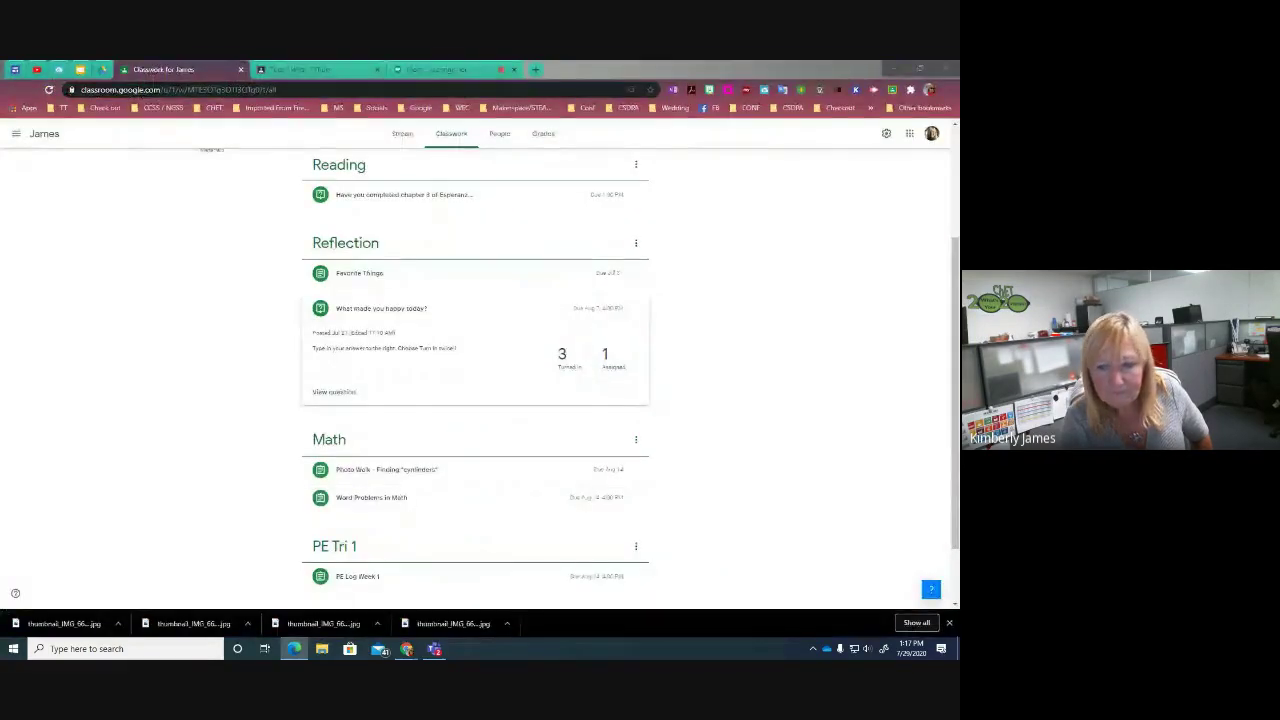
pyautogui.press('super+d')
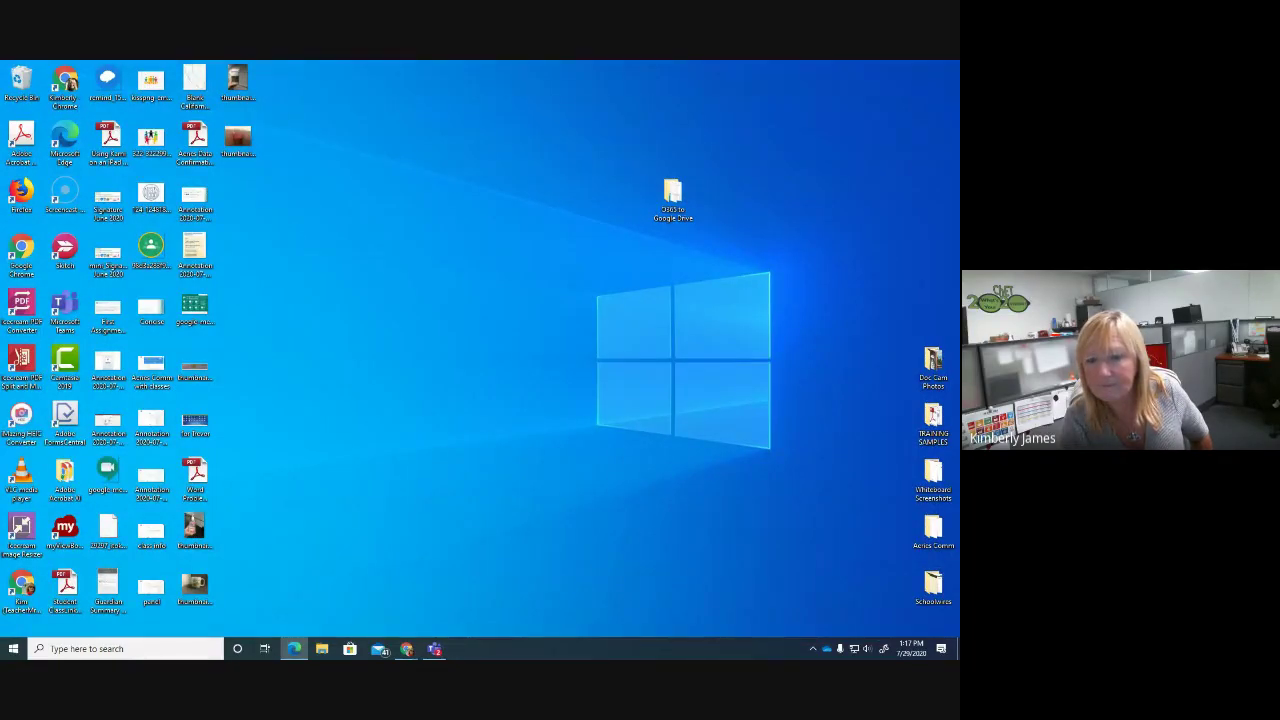
pyautogui.press('super+d')
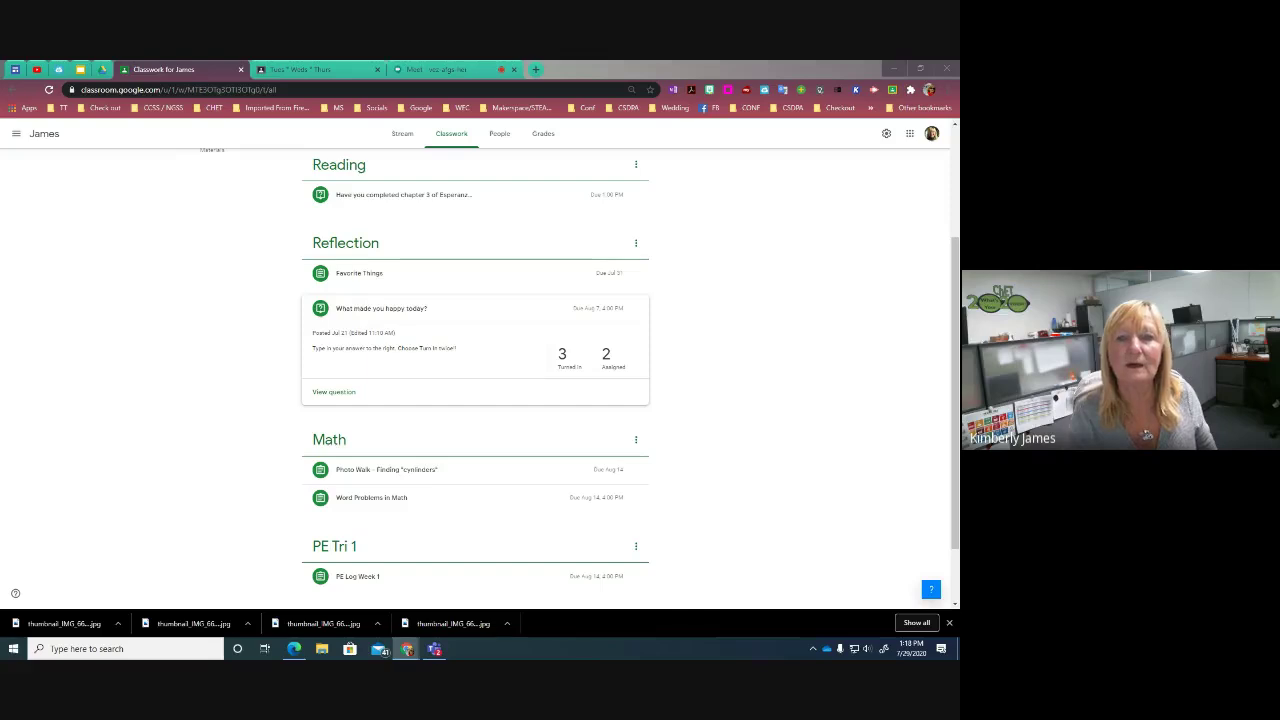
# Bring another student's Incognito window into view and open that student's answer to "What made you happy today?" from the class's classwork.
pyautogui.moveTo(958, 100); pyautogui.dragTo(600, 66)
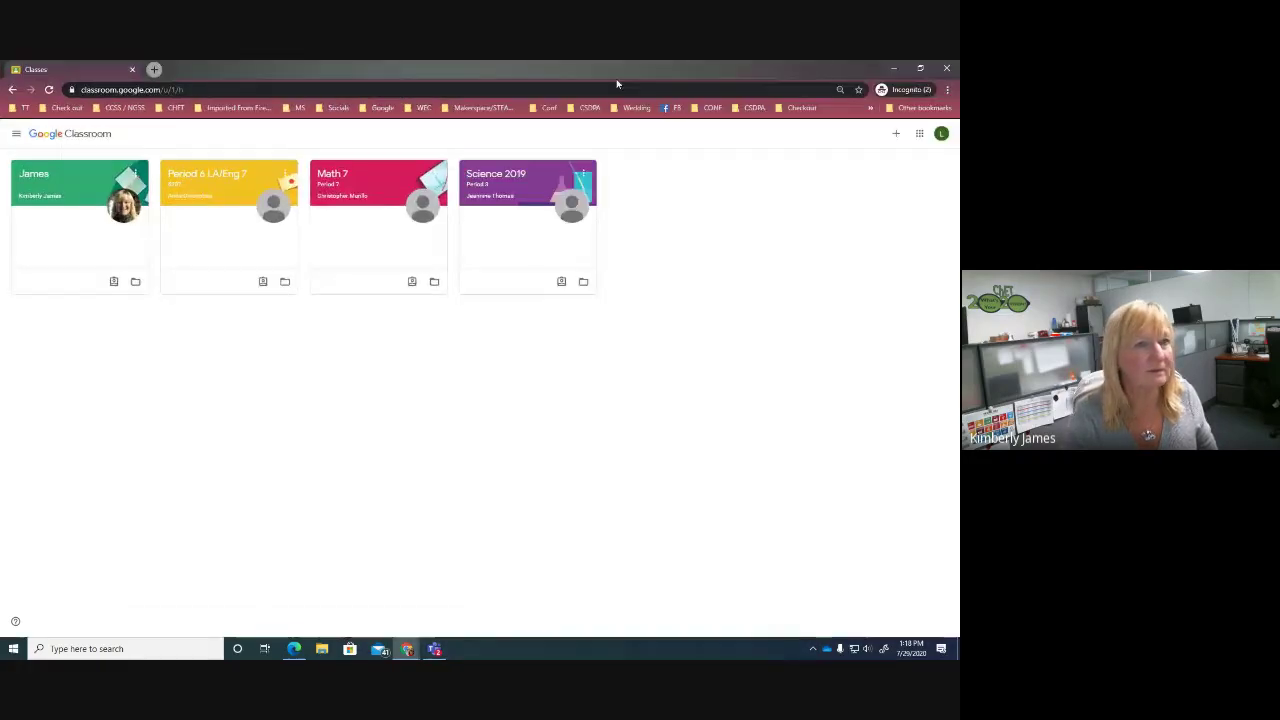
pyautogui.click(38, 178)
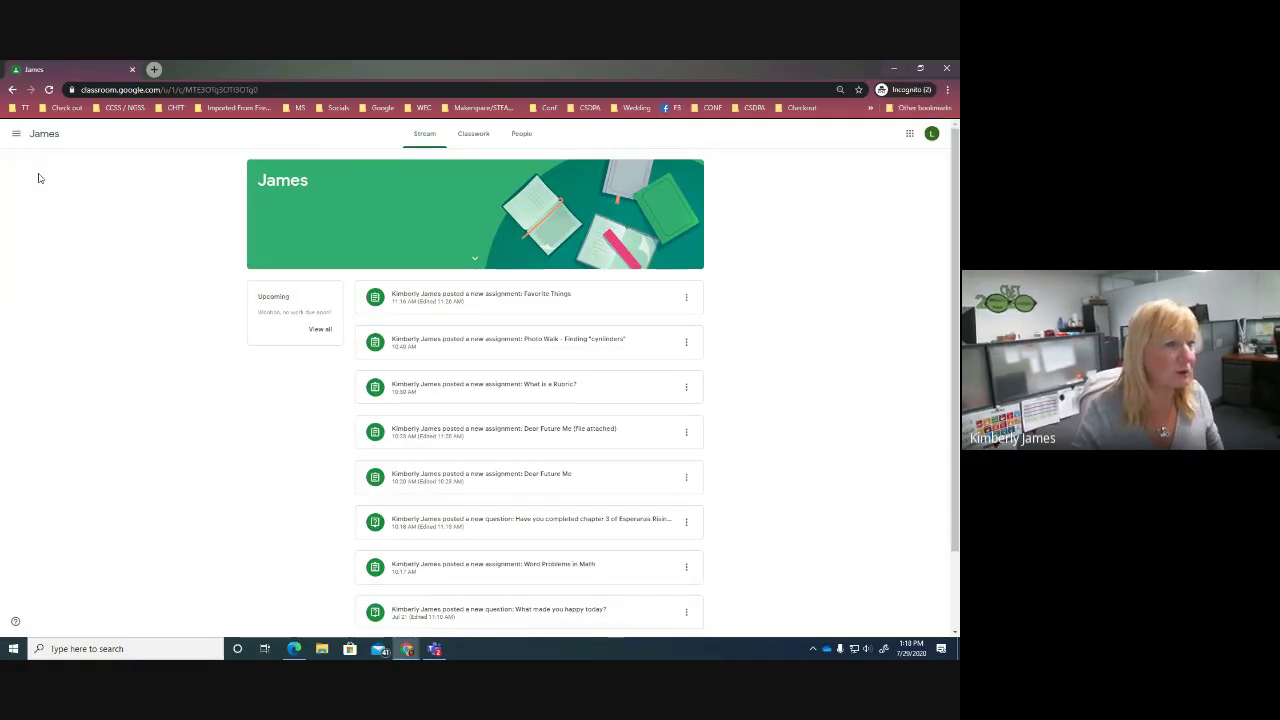
pyautogui.click(474, 134)
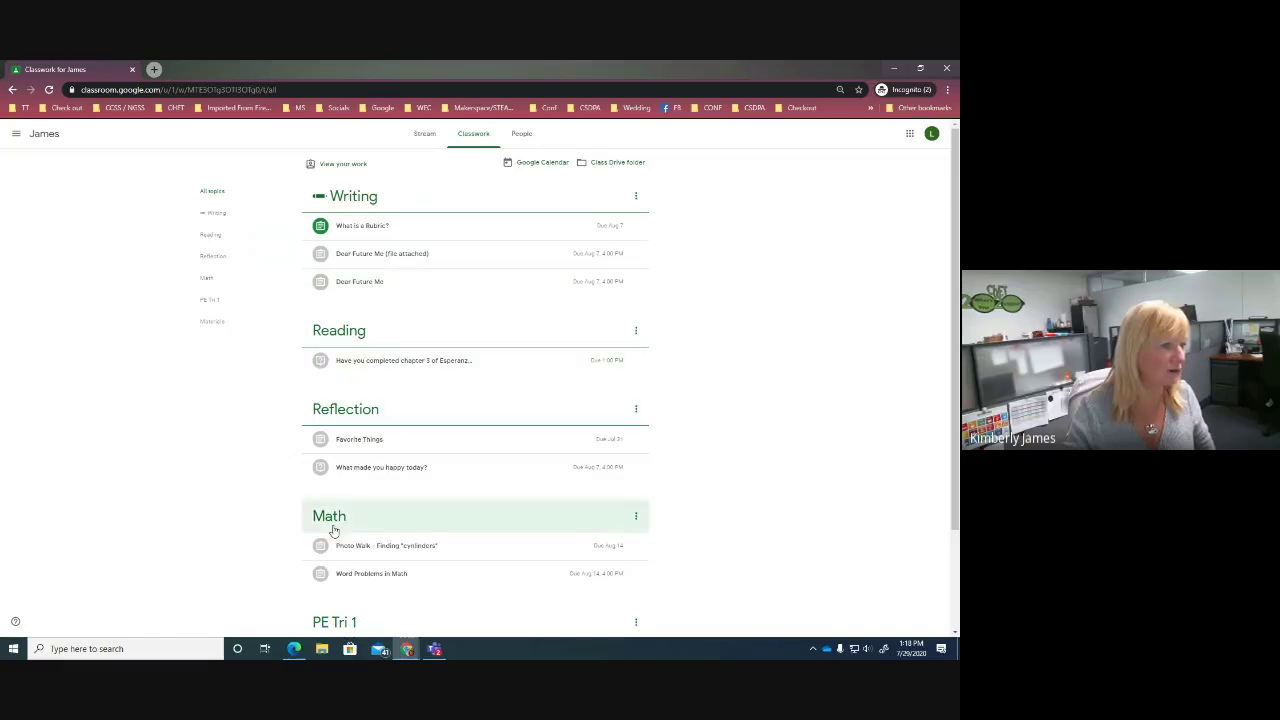
pyautogui.click(409, 469)
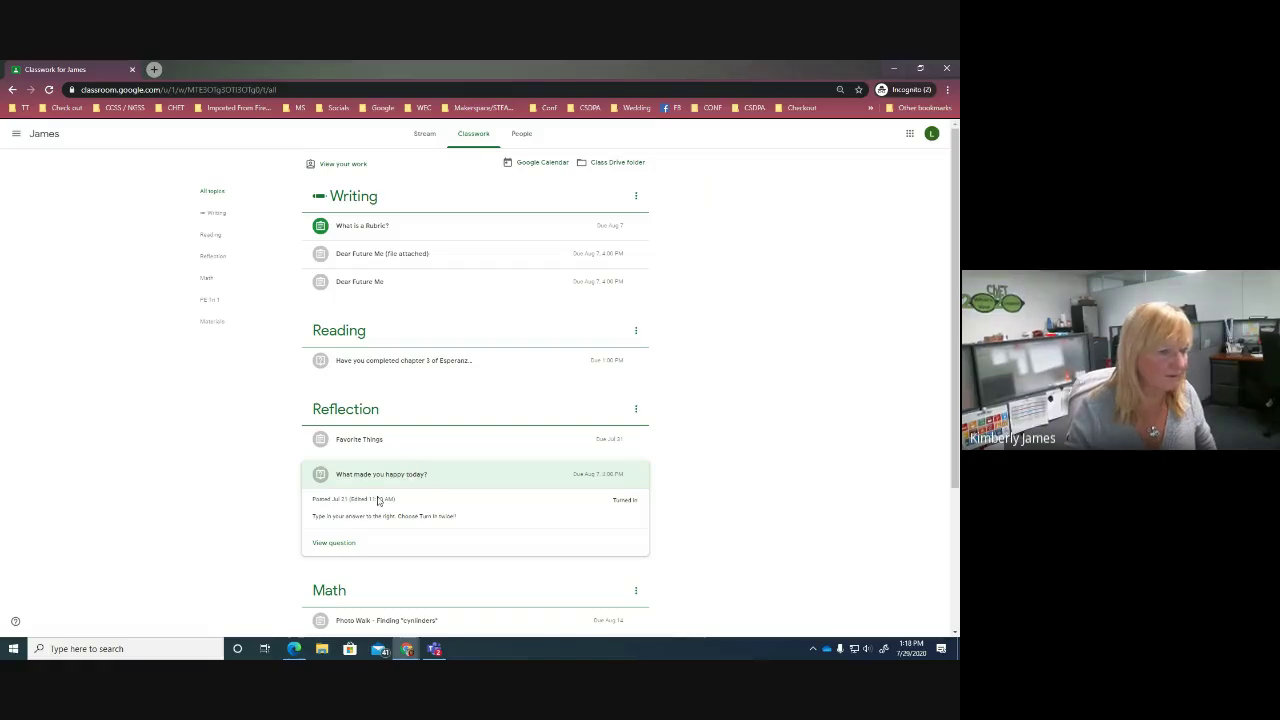
pyautogui.click(336, 543)
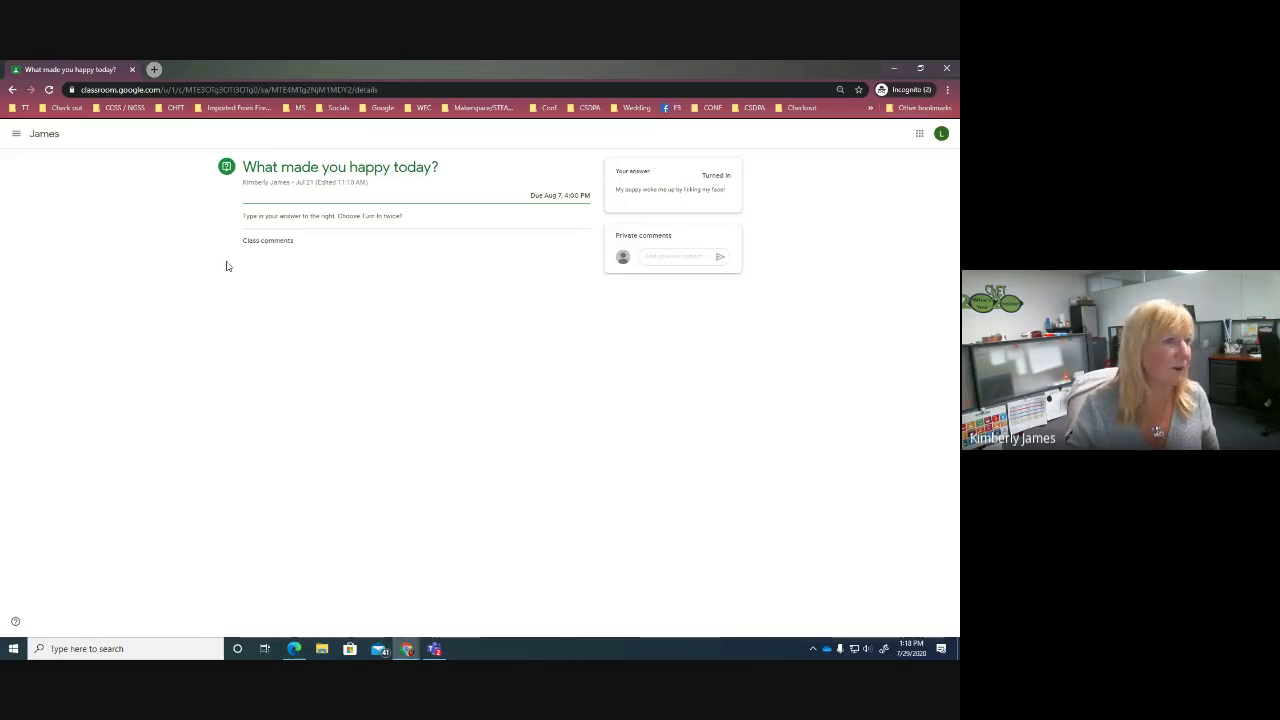
# Return the student view to the stream, move its window away, and open the question's student answers in the teacher's window.
pyautogui.click(44, 134)
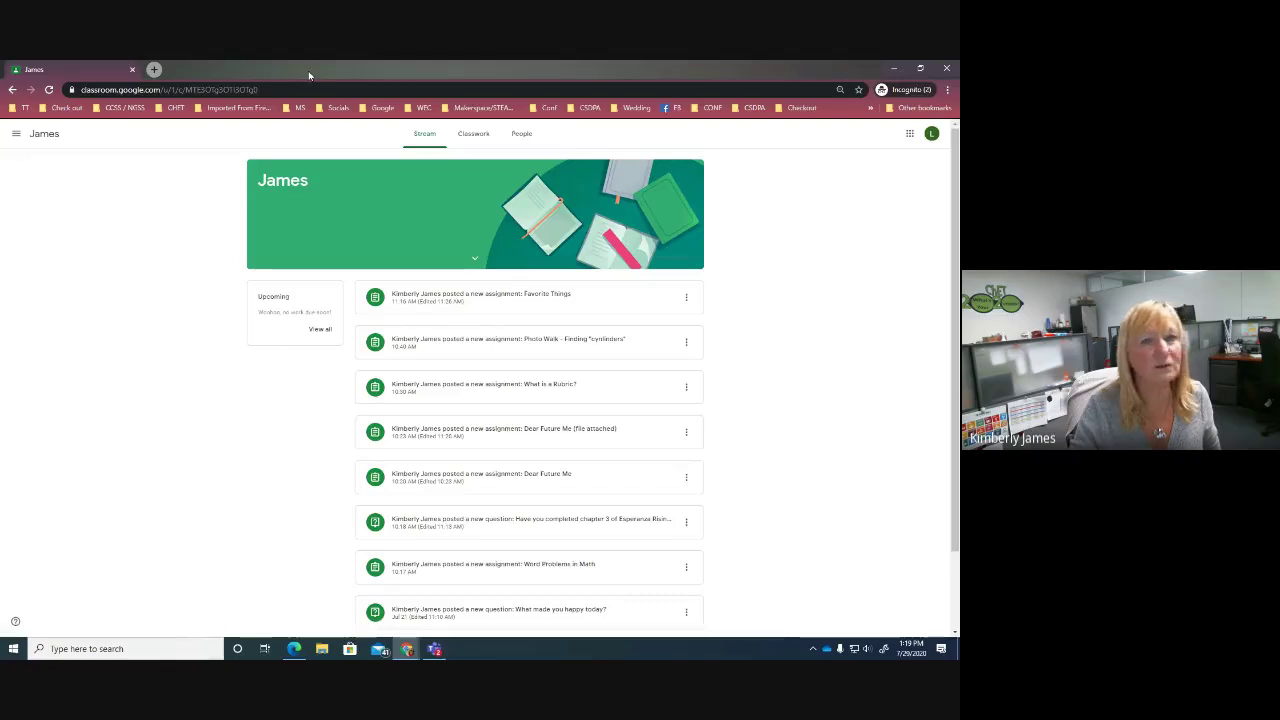
pyautogui.moveTo(308, 76); pyautogui.dragTo(958, 78)
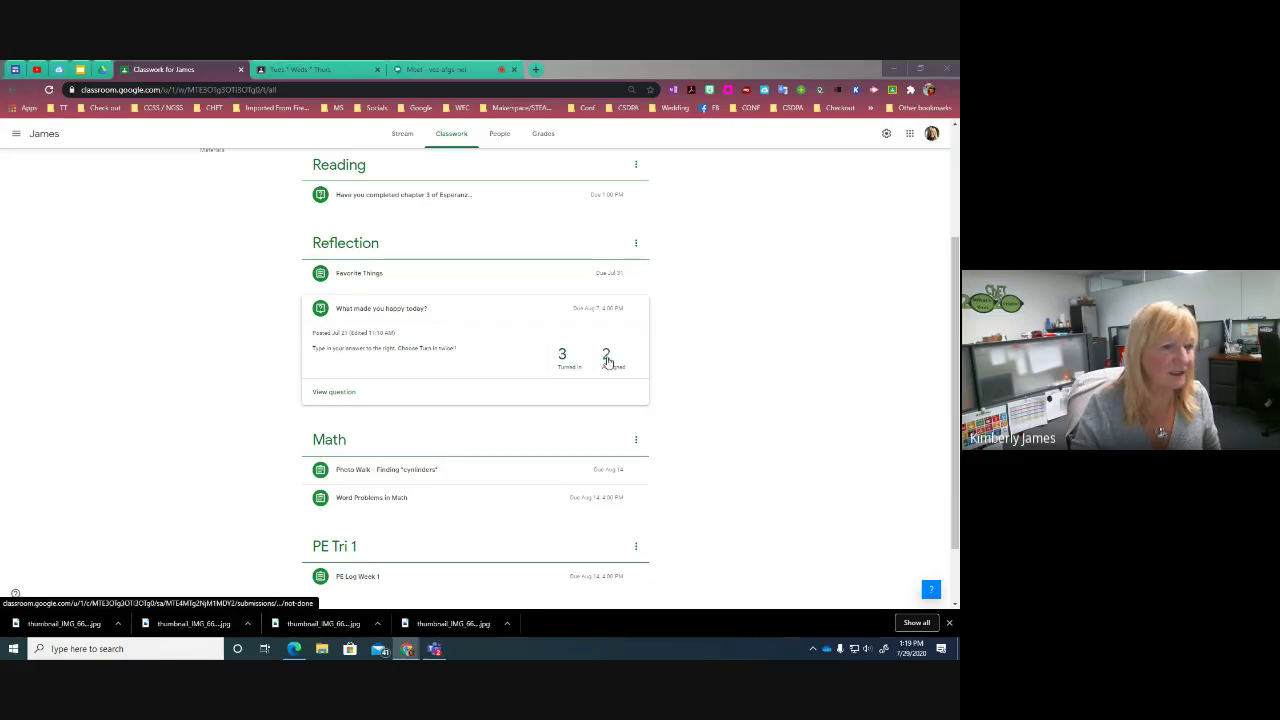
pyautogui.click(338, 393)
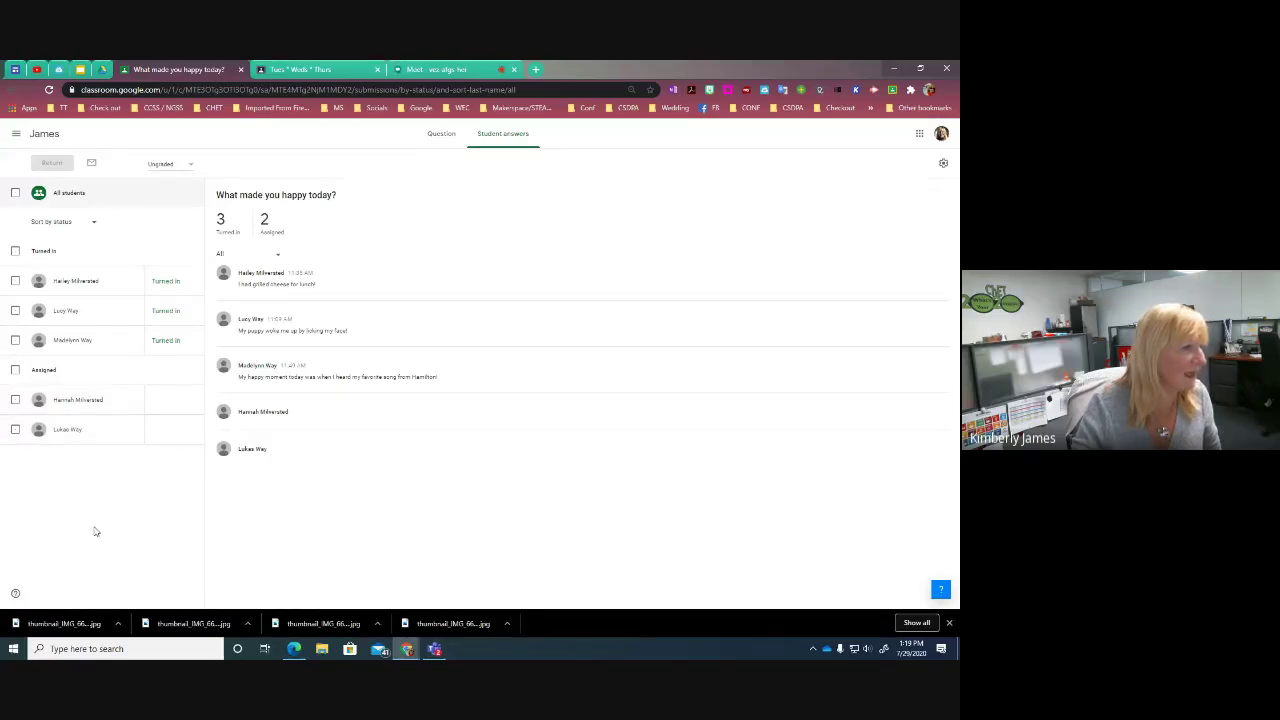
# Select all three turned-in answers and return the work to those students without a comment.
pyautogui.click(16, 341)
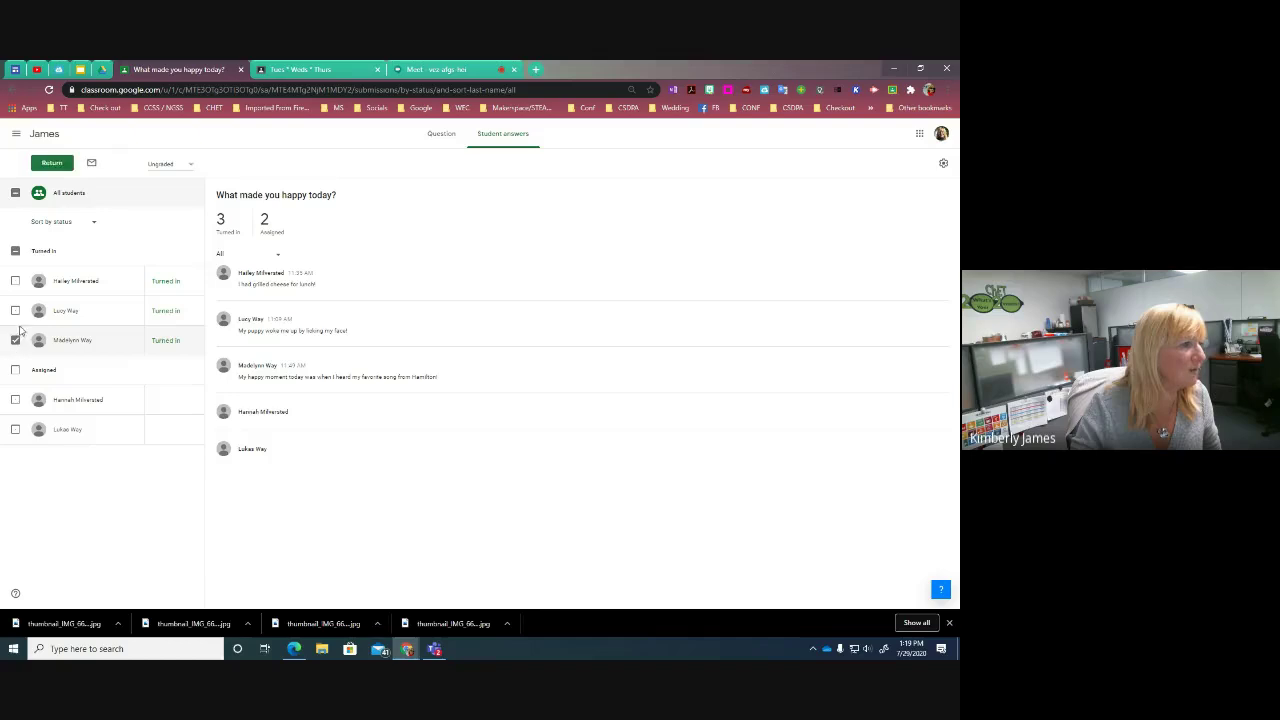
pyautogui.click(15, 311)
pyautogui.click(15, 282)
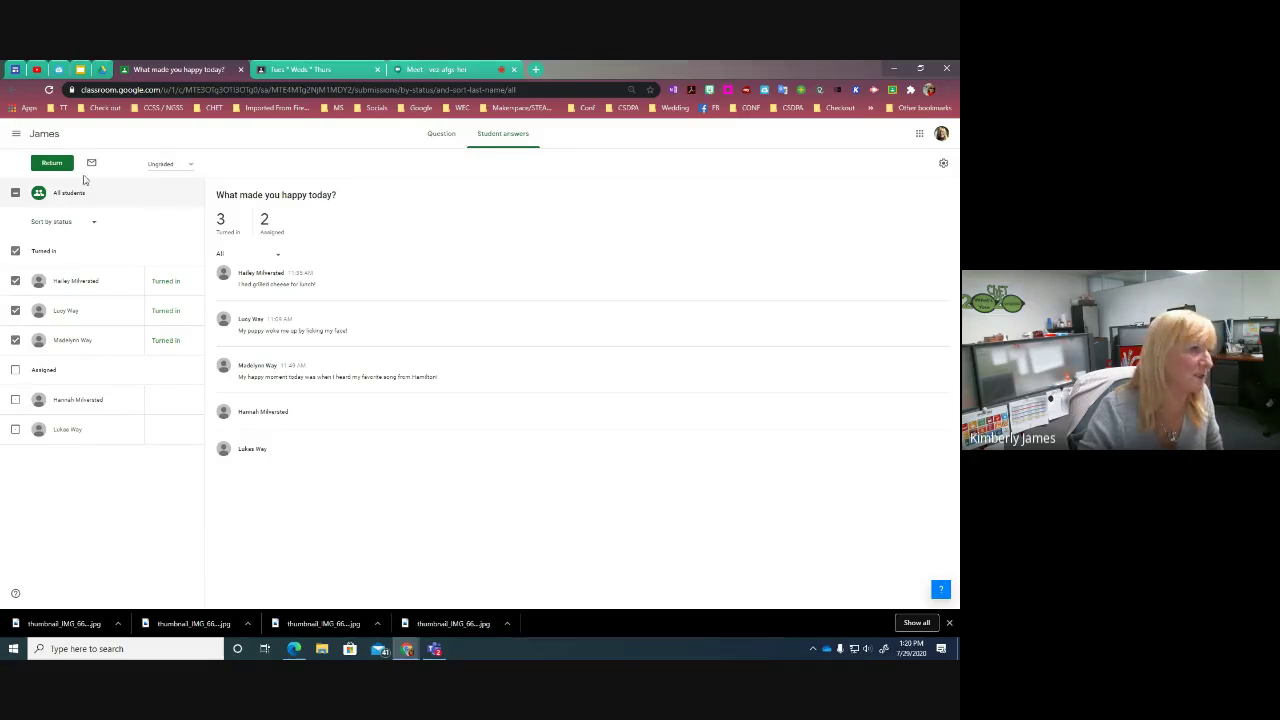
pyautogui.click(51, 163)
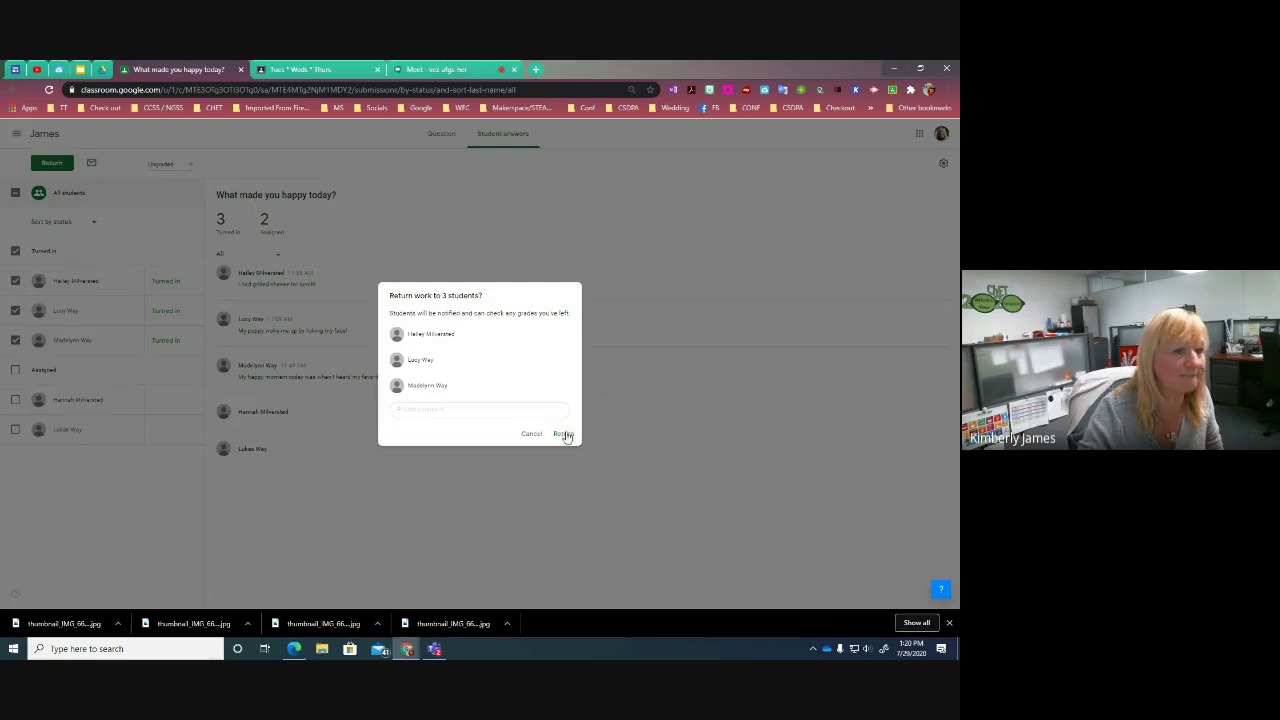
pyautogui.click(563, 434)
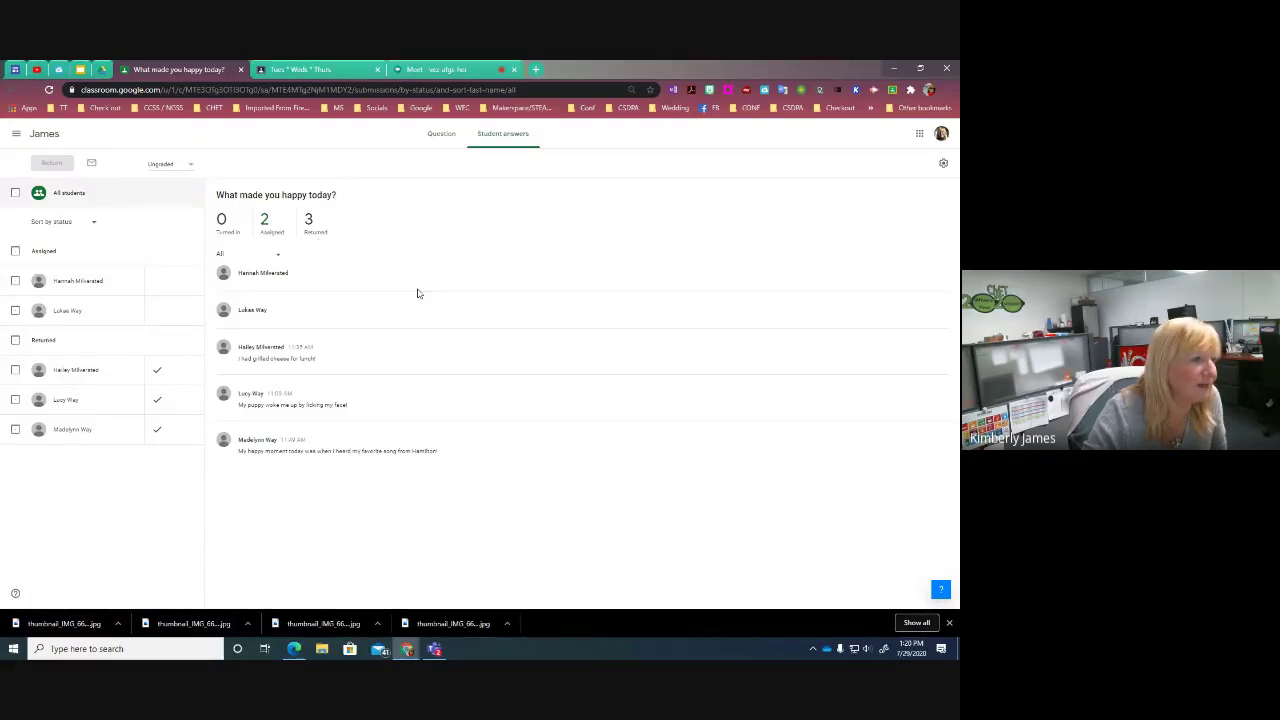
# Leave the student answers, discarding unsaved comments, and bring a different student's Incognito window into view.
pyautogui.click(52, 143)
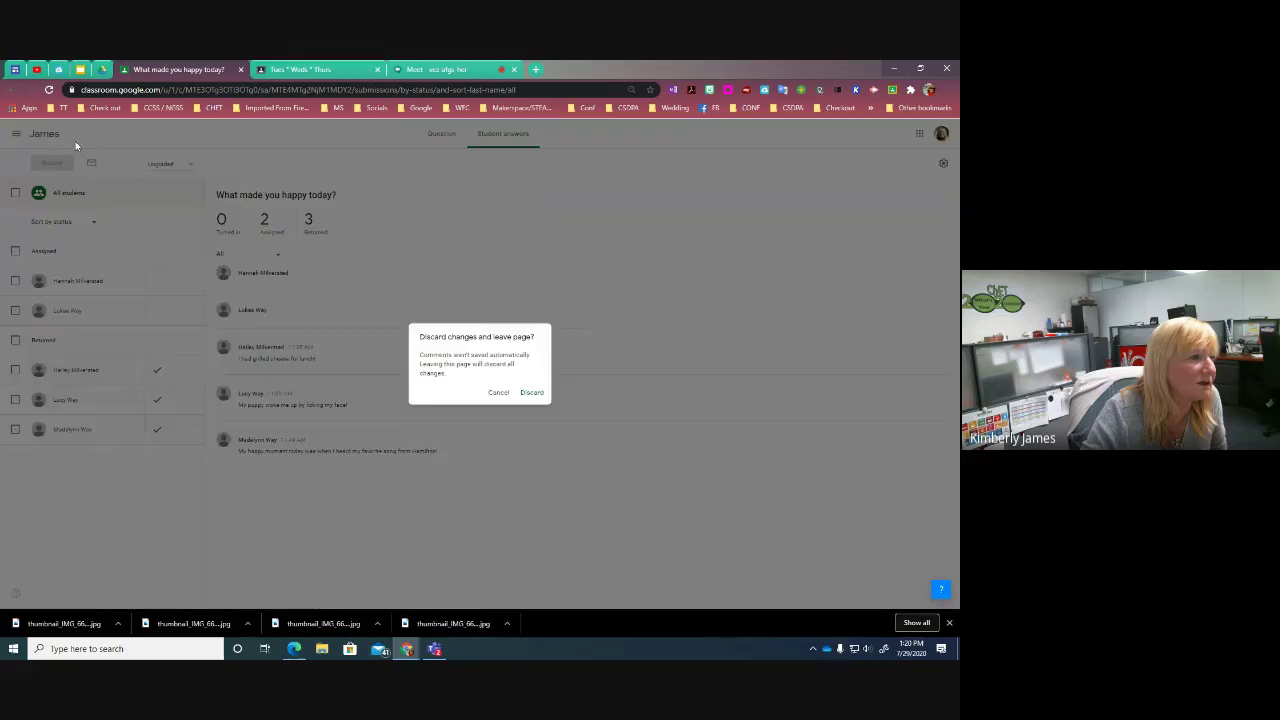
pyautogui.click(531, 392)
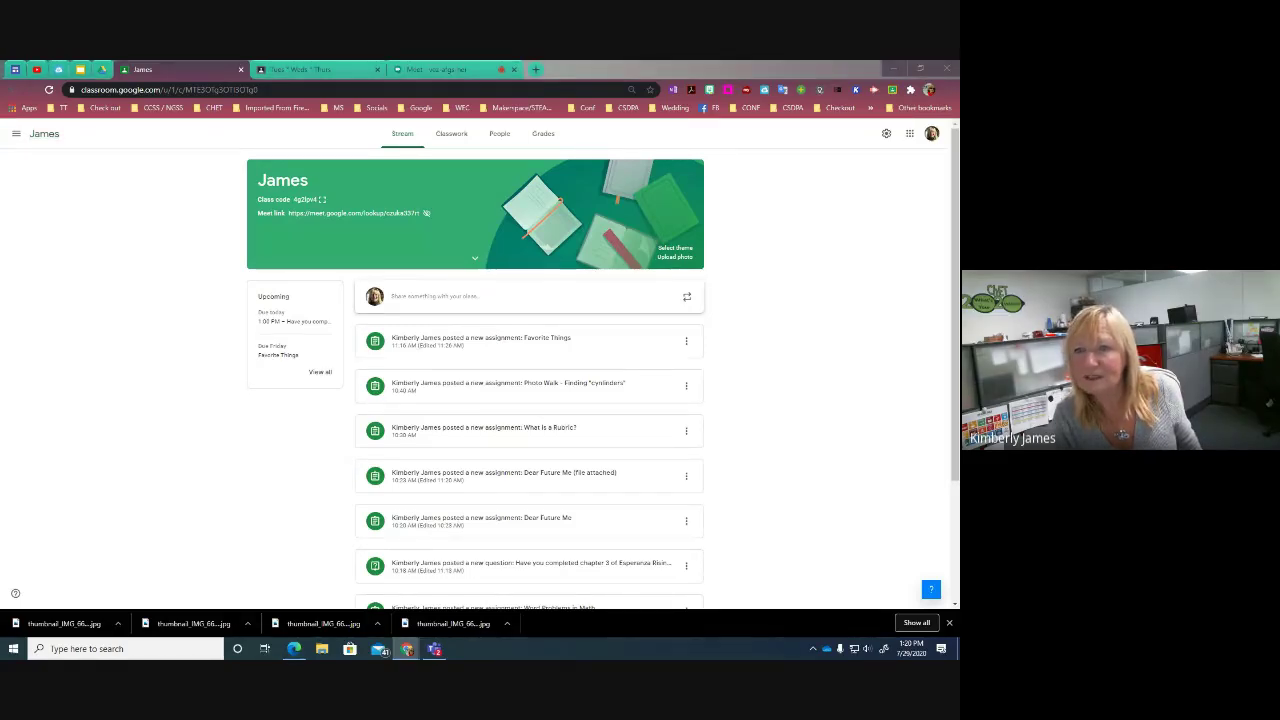
pyautogui.moveTo(959, 127); pyautogui.dragTo(484, 60)
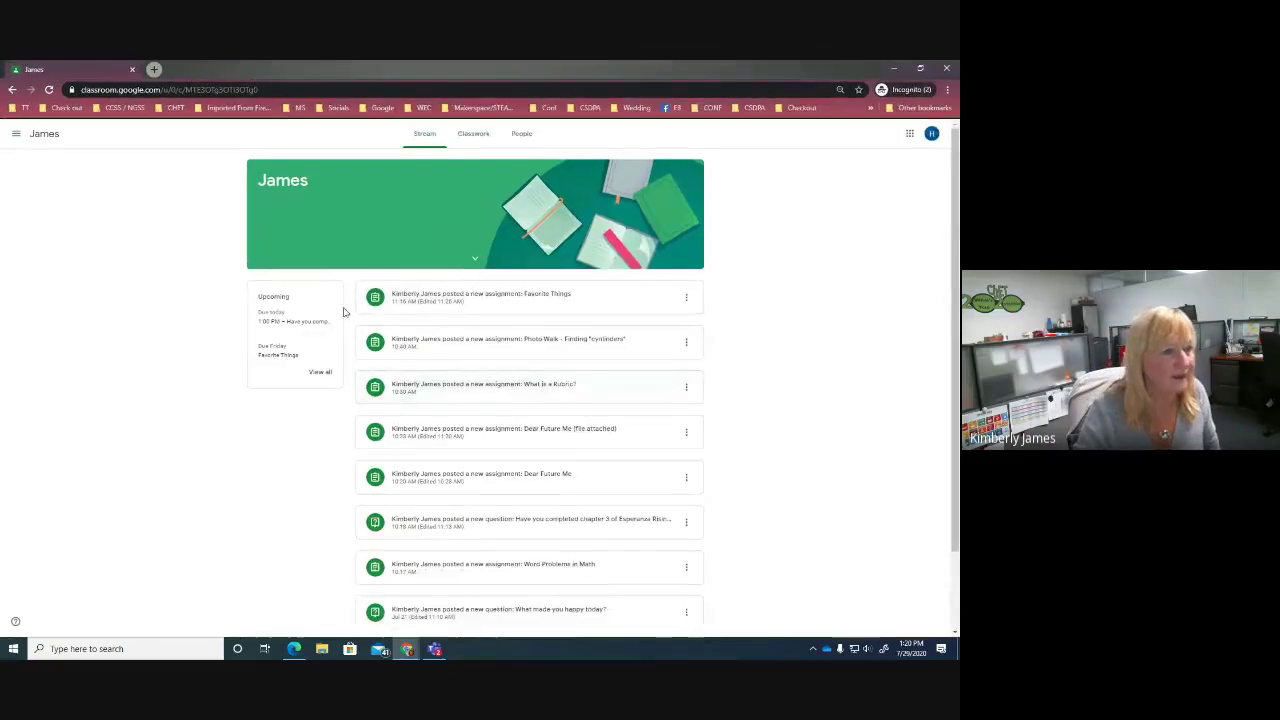
# Open the full question "What made you happy today?" from the student's classwork, dismissing the topic filters tip.
pyautogui.click(483, 135)
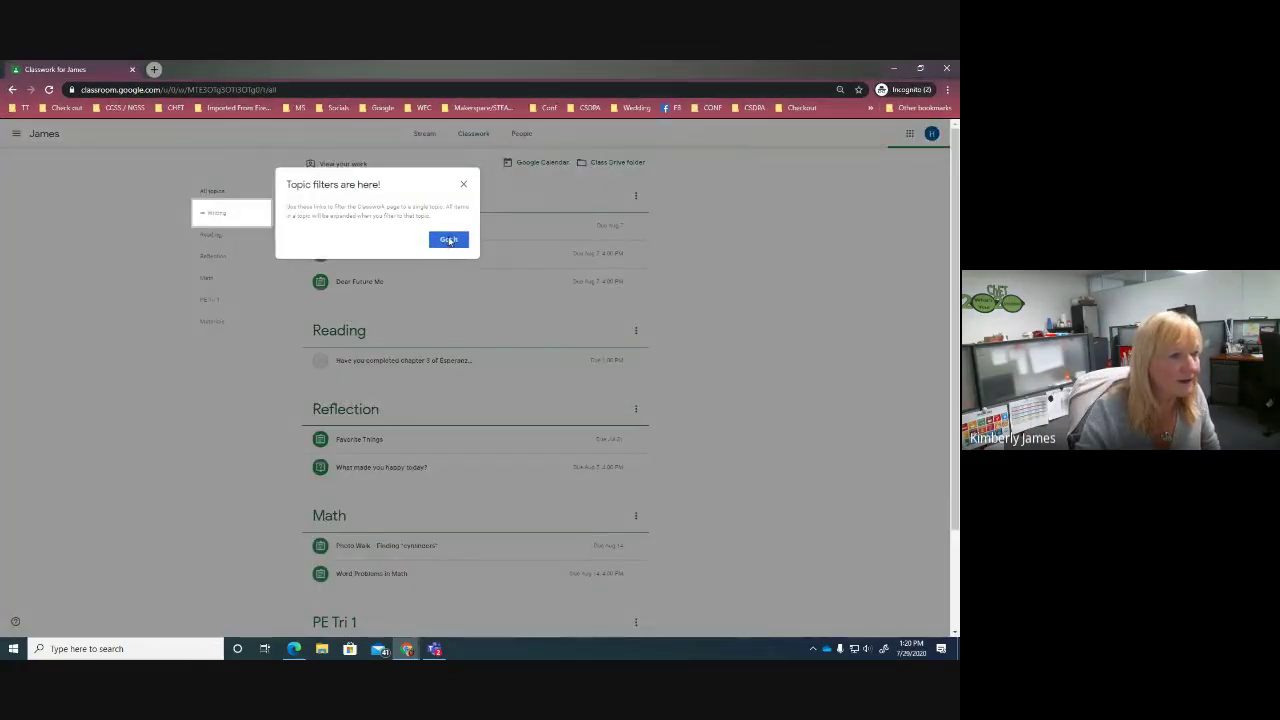
pyautogui.click(449, 240)
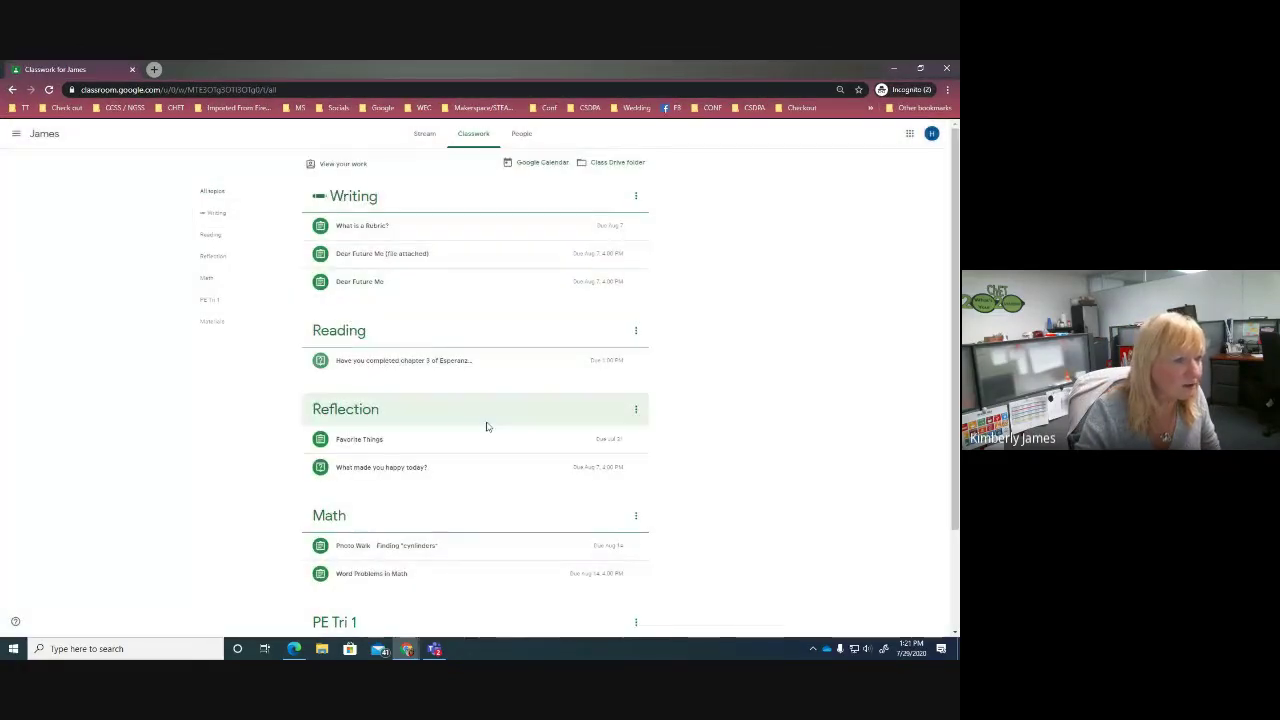
pyautogui.click(406, 474)
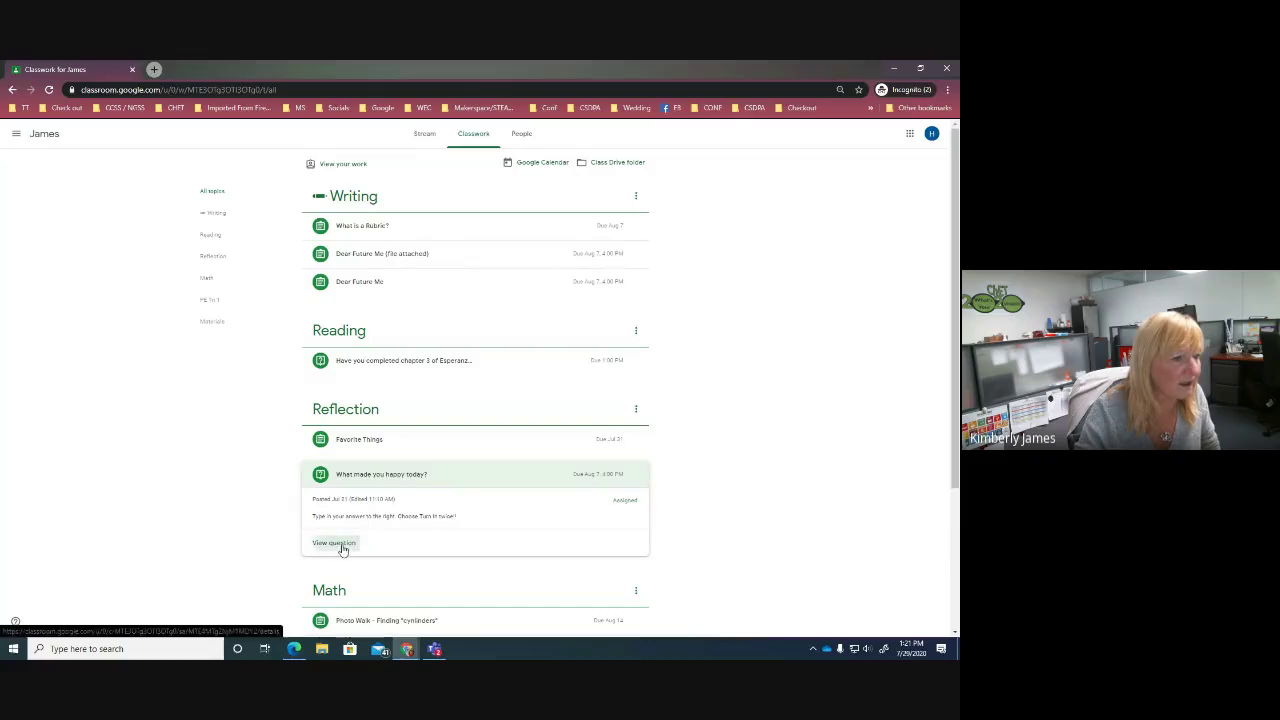
pyautogui.click(338, 546)
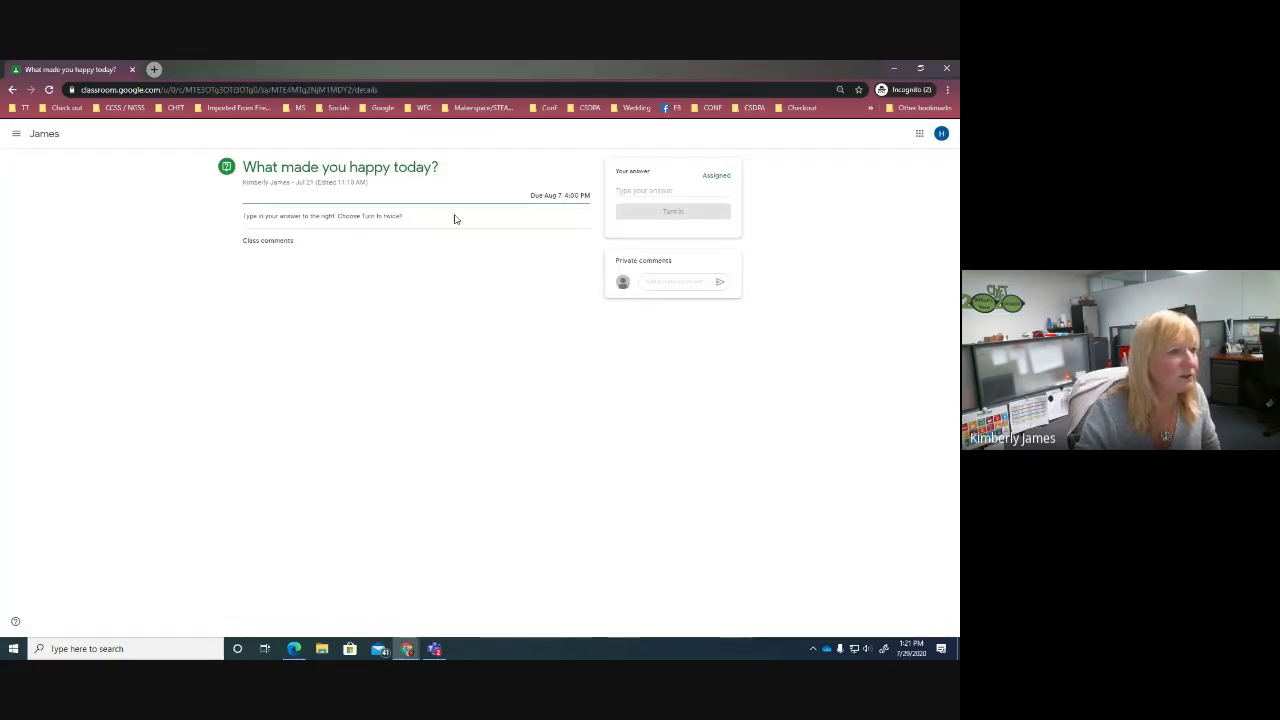
# Answer the question with "My mom" and turn it in, confirming the submission.
pyautogui.click(677, 190)
pyautogui.write('My mom')
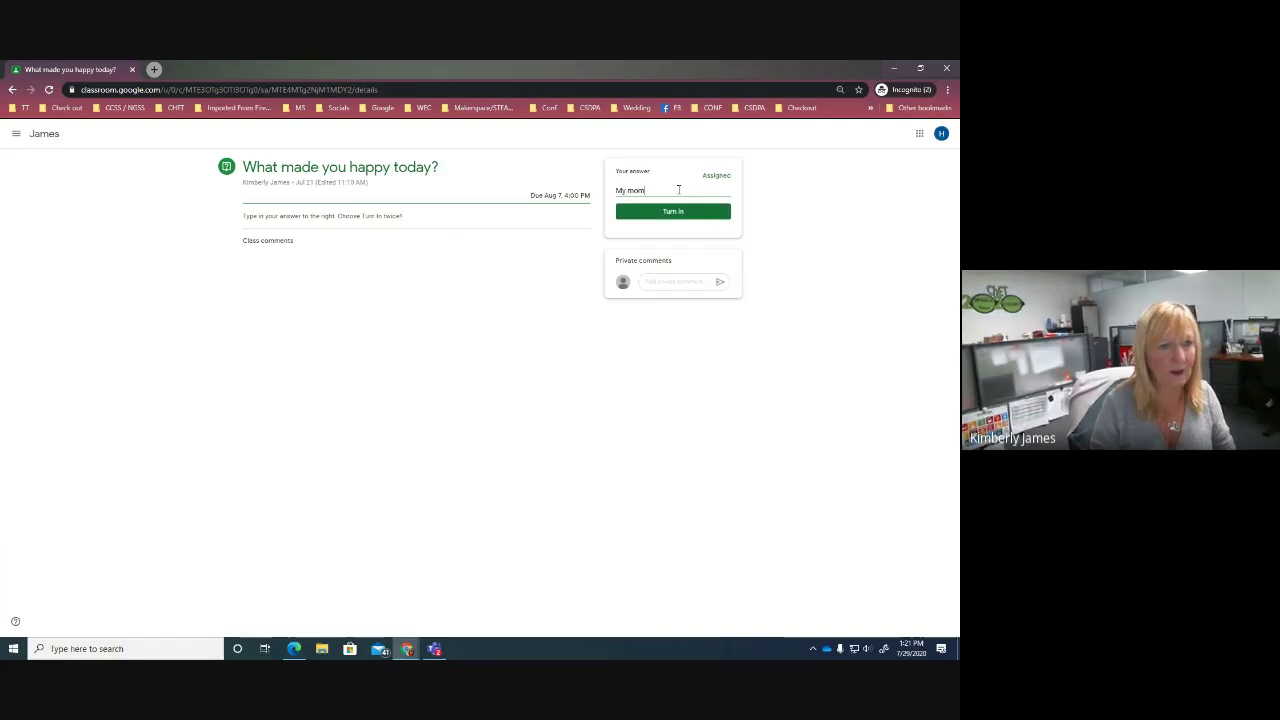
pyautogui.click(680, 213)
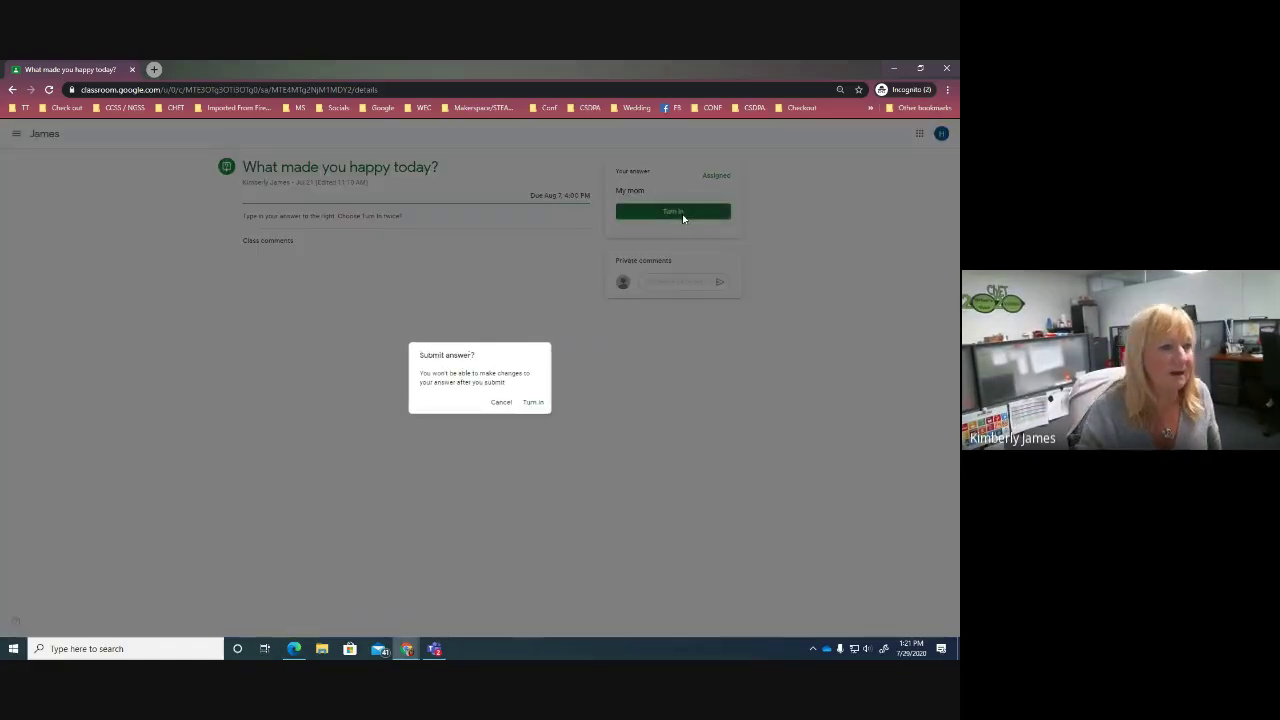
pyautogui.click(532, 404)
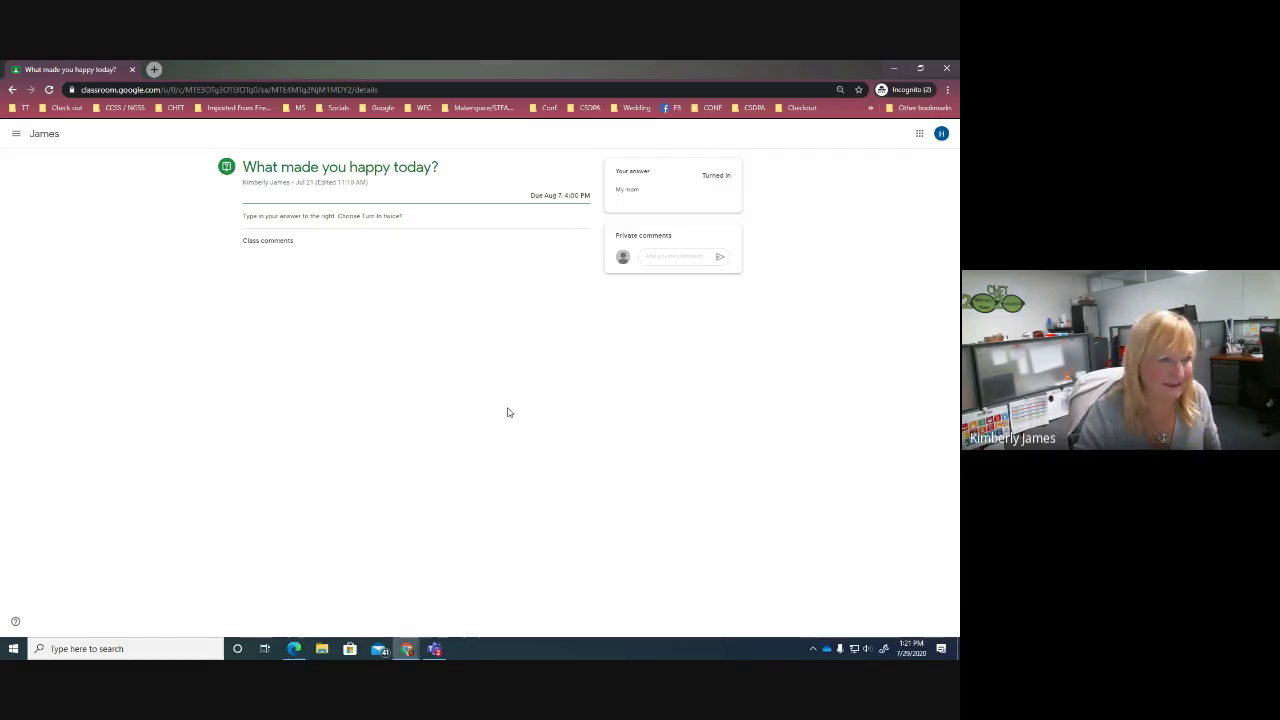
# Move the student's window away and open the student answers to "What made you happy today?" from the teacher's classwork.
pyautogui.doubleClick(491, 72)
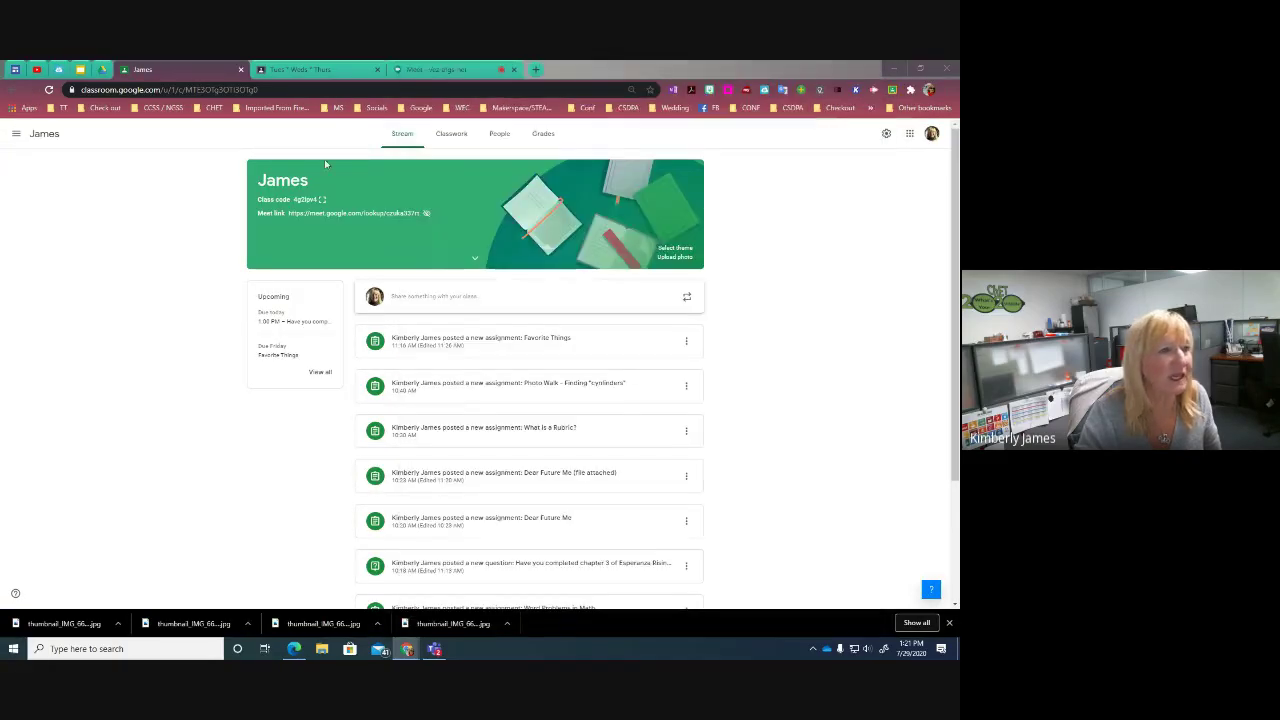
pyautogui.click(457, 134)
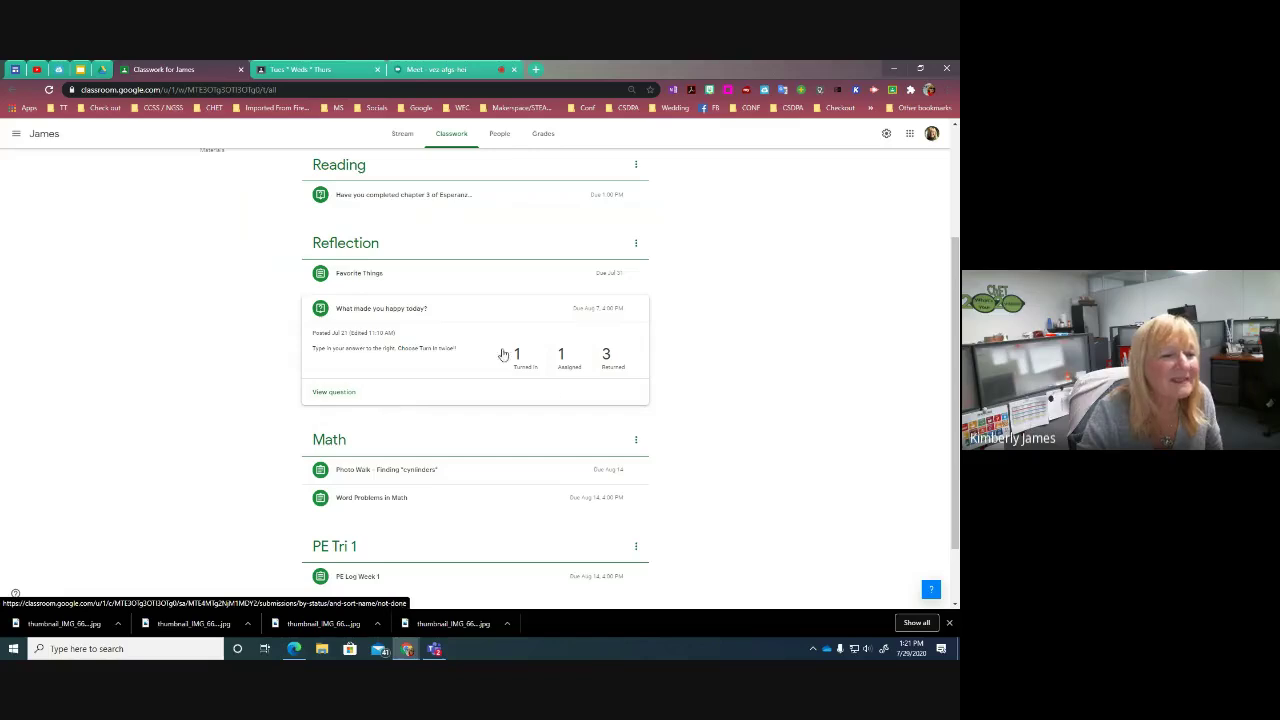
pyautogui.click(334, 392)
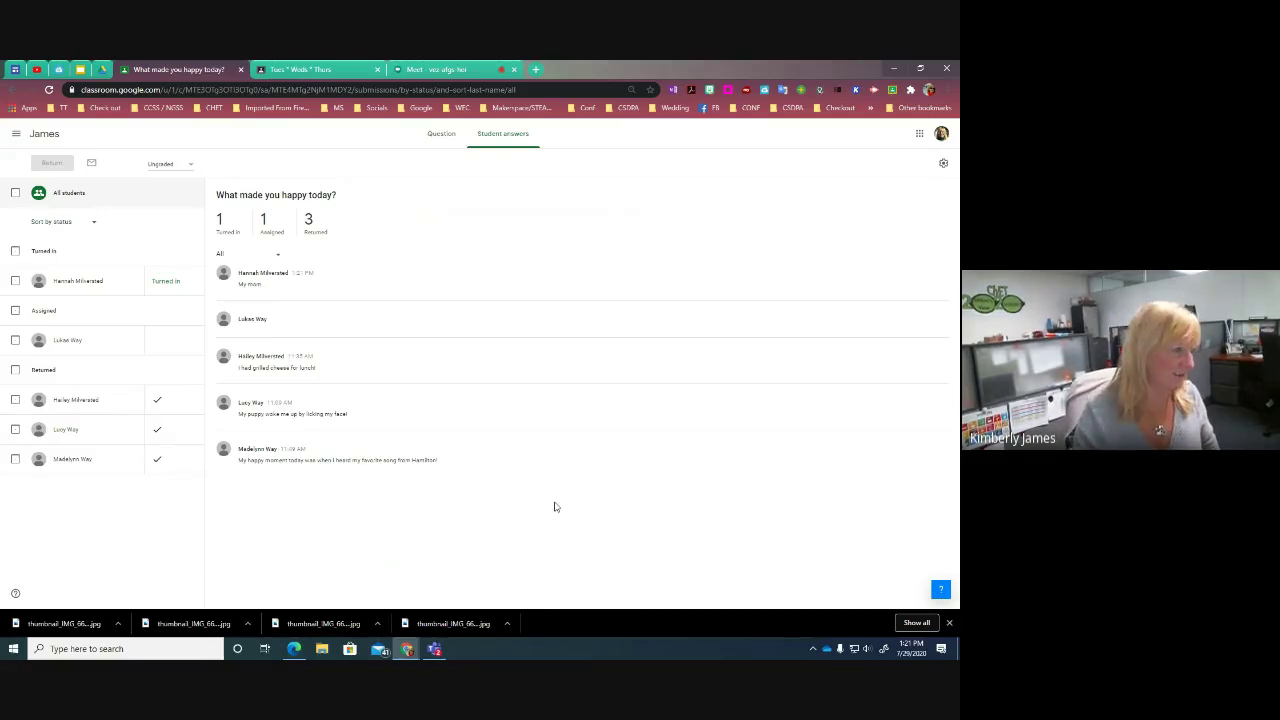
# Leave the student answers, discarding unsaved comments, and bring the student's Incognito window back into view at full size.
pyautogui.click(43, 136)
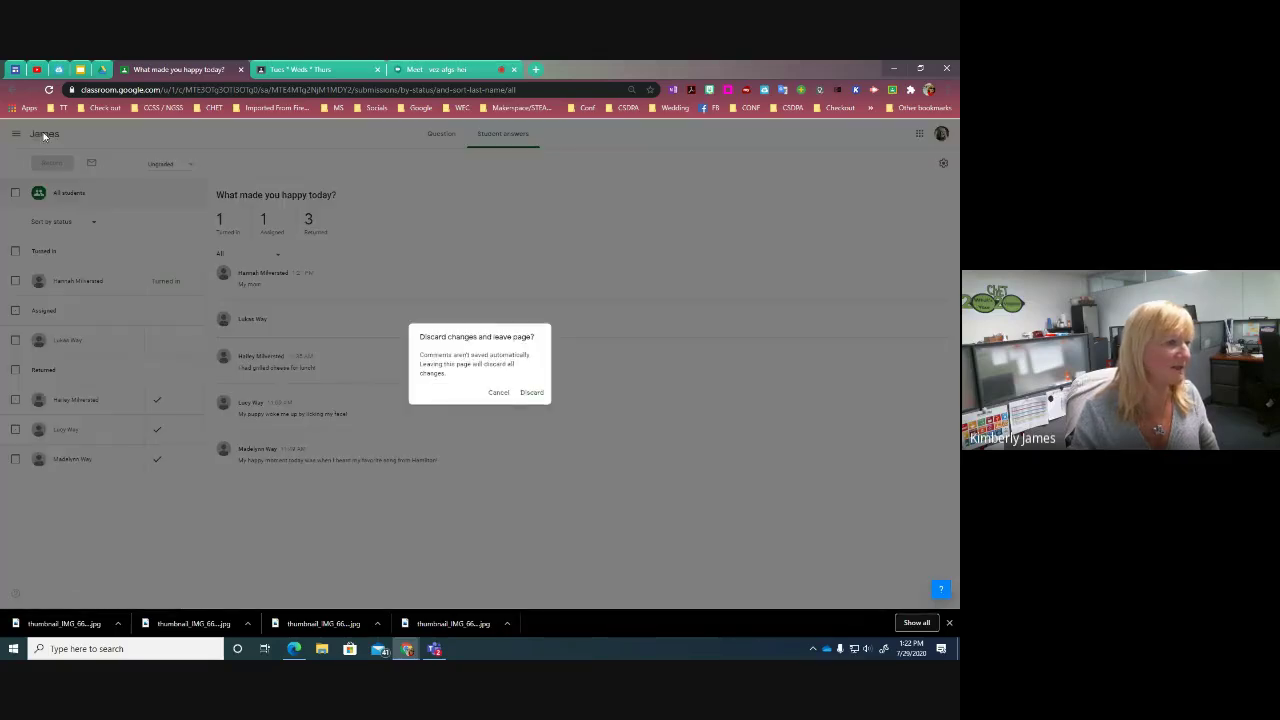
pyautogui.click(528, 390)
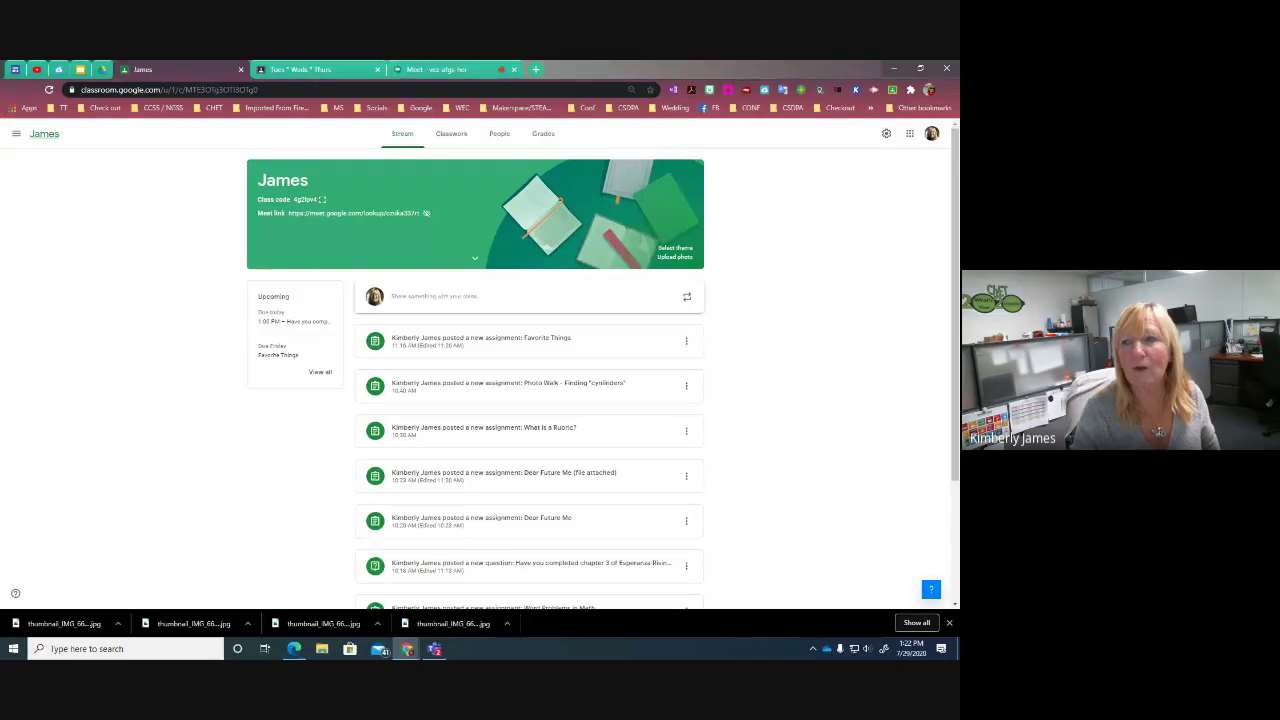
pyautogui.moveTo(959, 95); pyautogui.dragTo(557, 64)
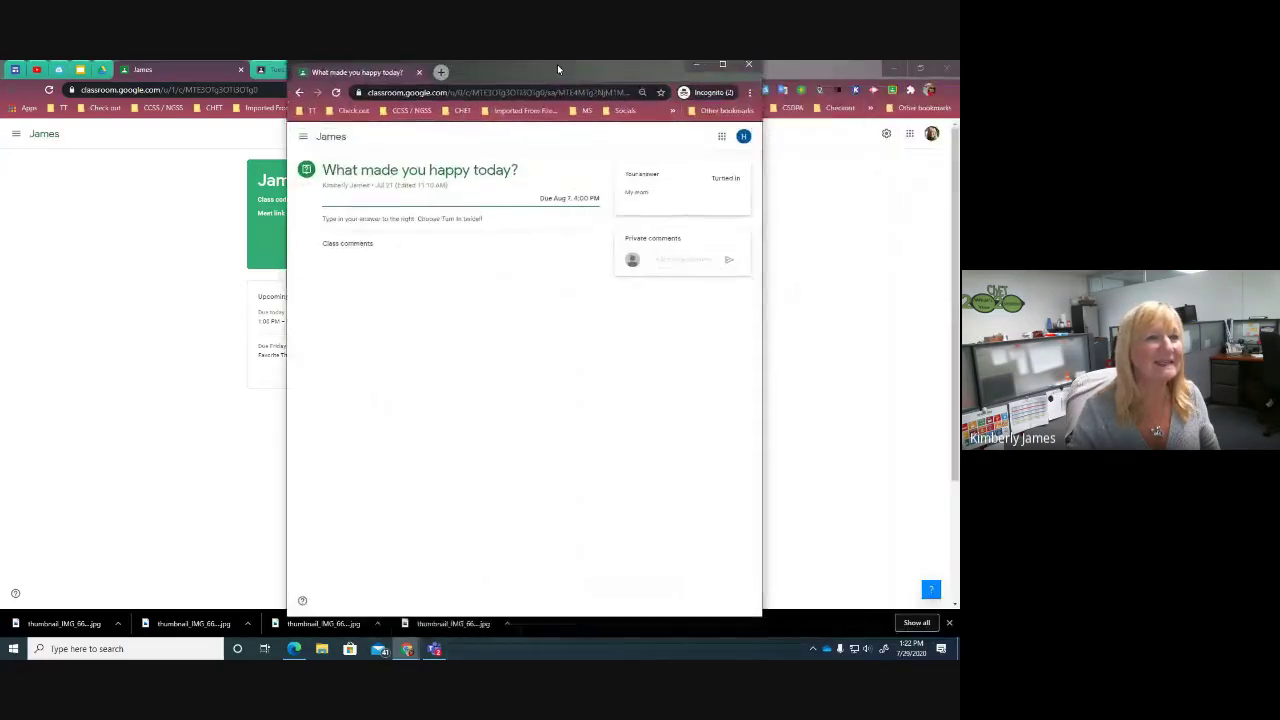
pyautogui.click(722, 68)
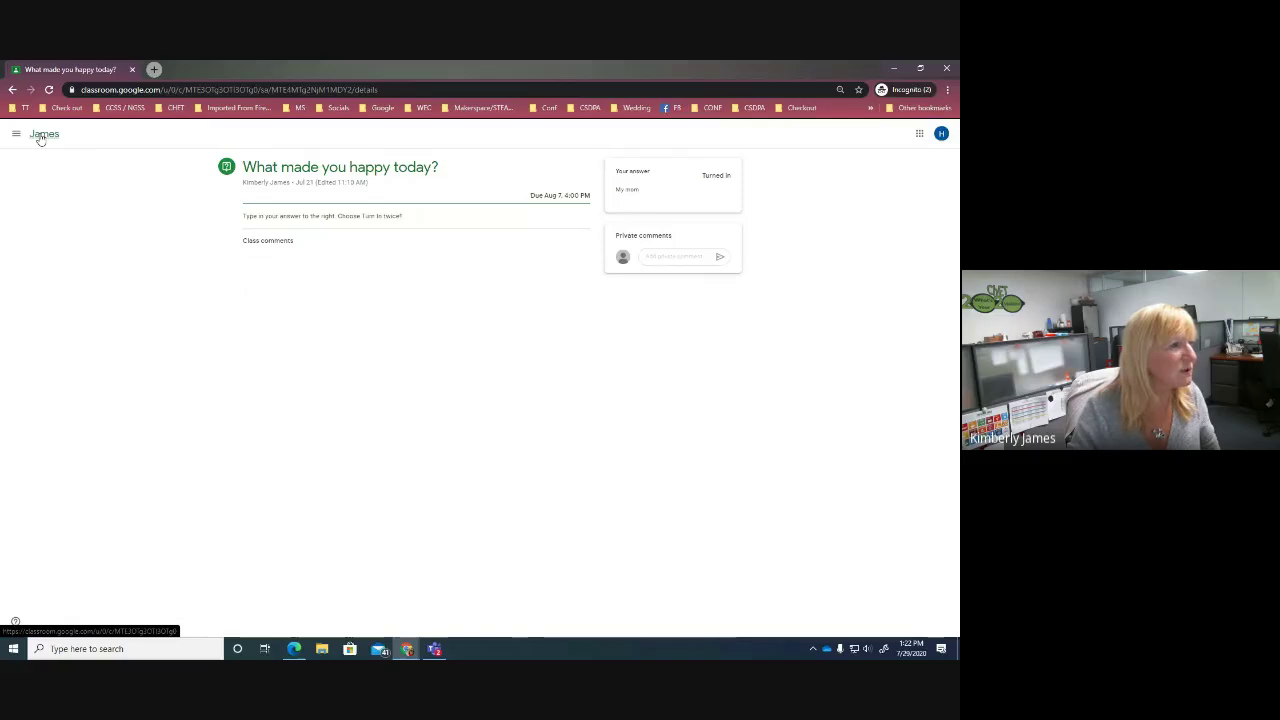
# Open the student's Classroom settings to review the profile and notification options.
pyautogui.click(17, 136)
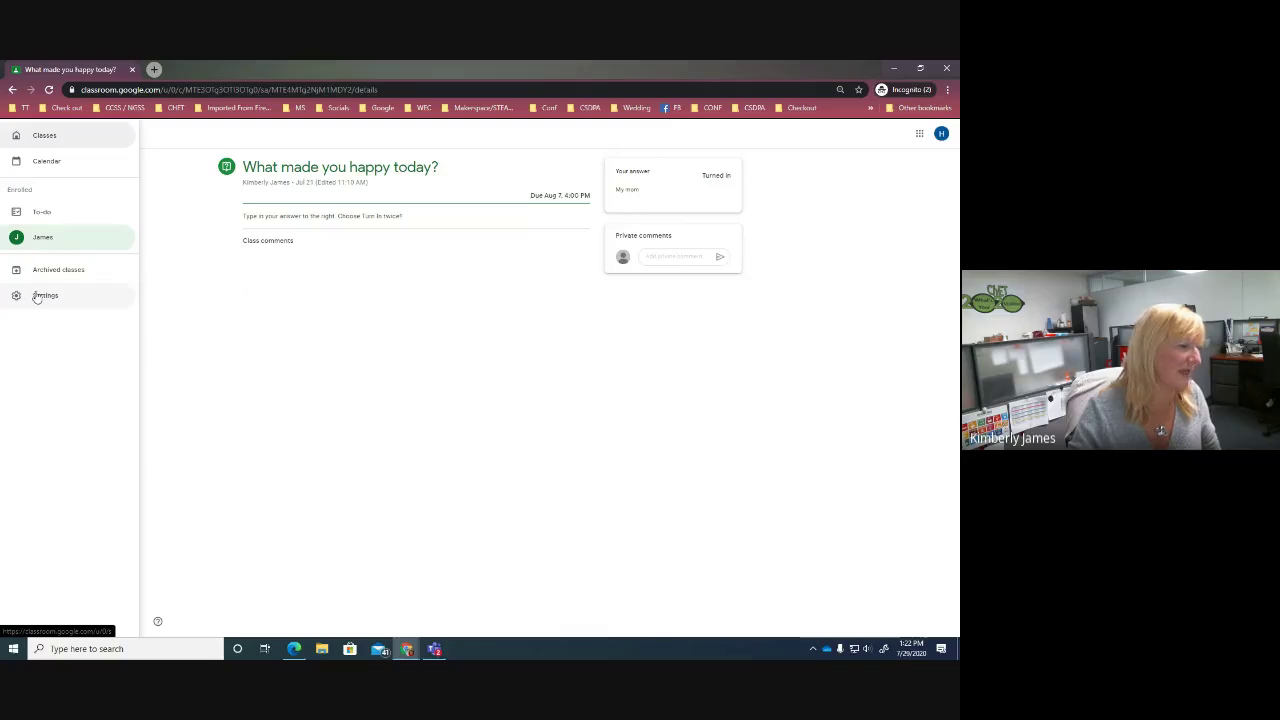
pyautogui.click(294, 366)
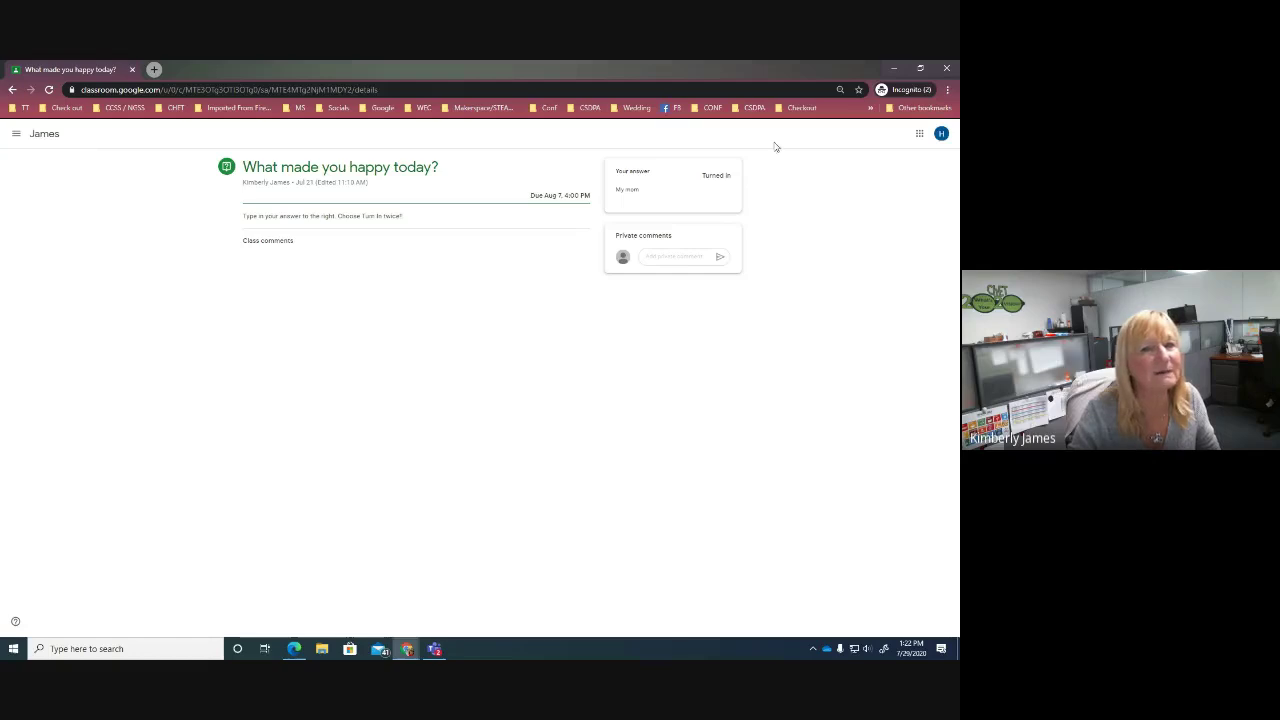
pyautogui.click(18, 135)
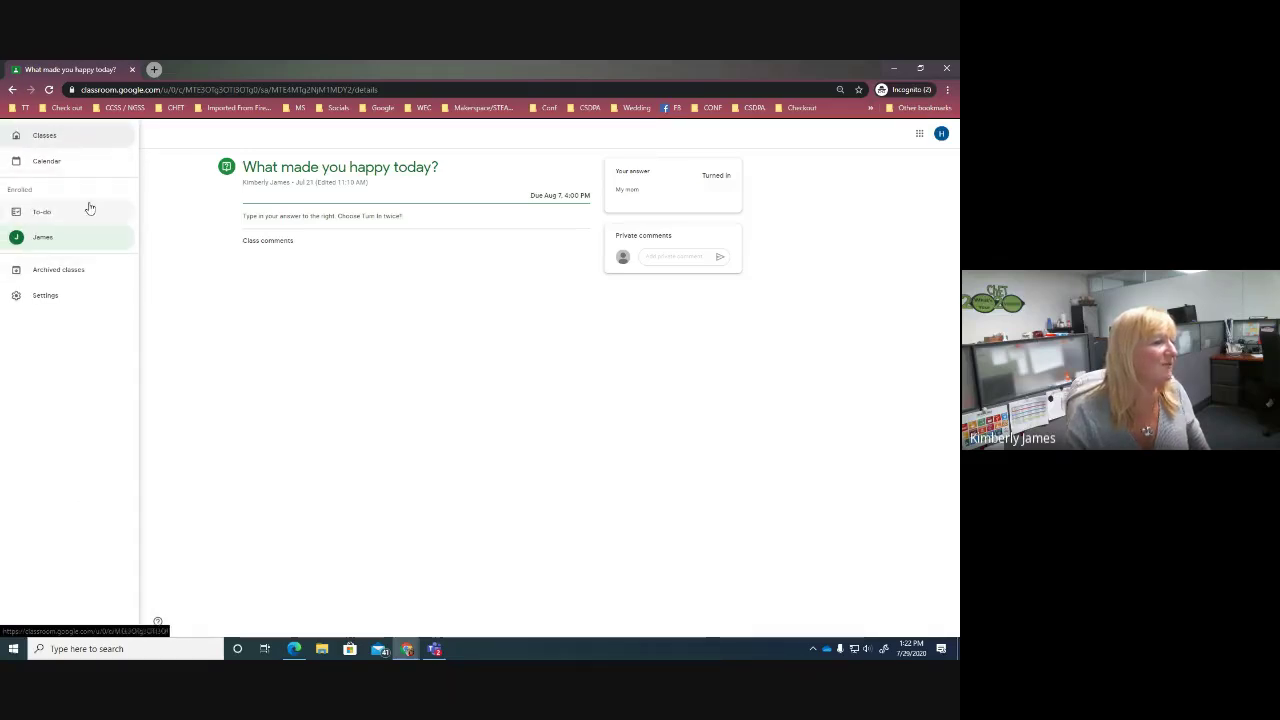
pyautogui.click(50, 297)
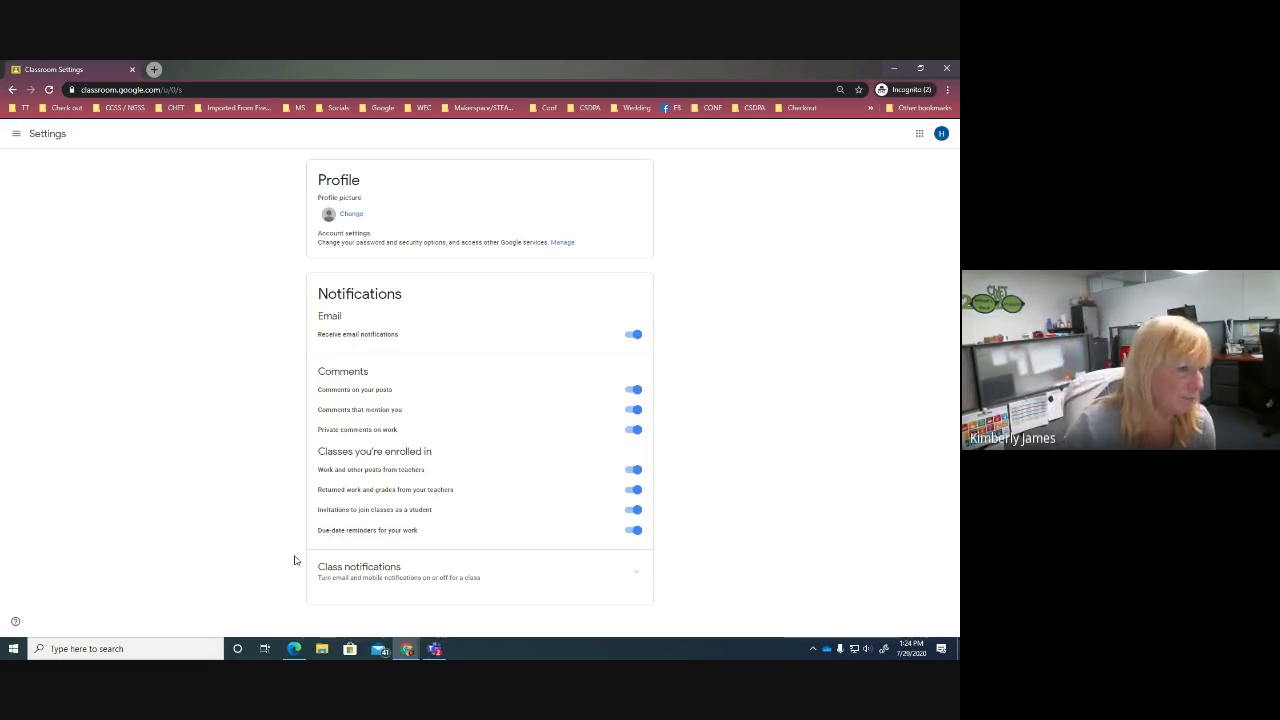
# Open the student's To-do list to review missing and upcoming work for all classes.
pyautogui.click(17, 138)
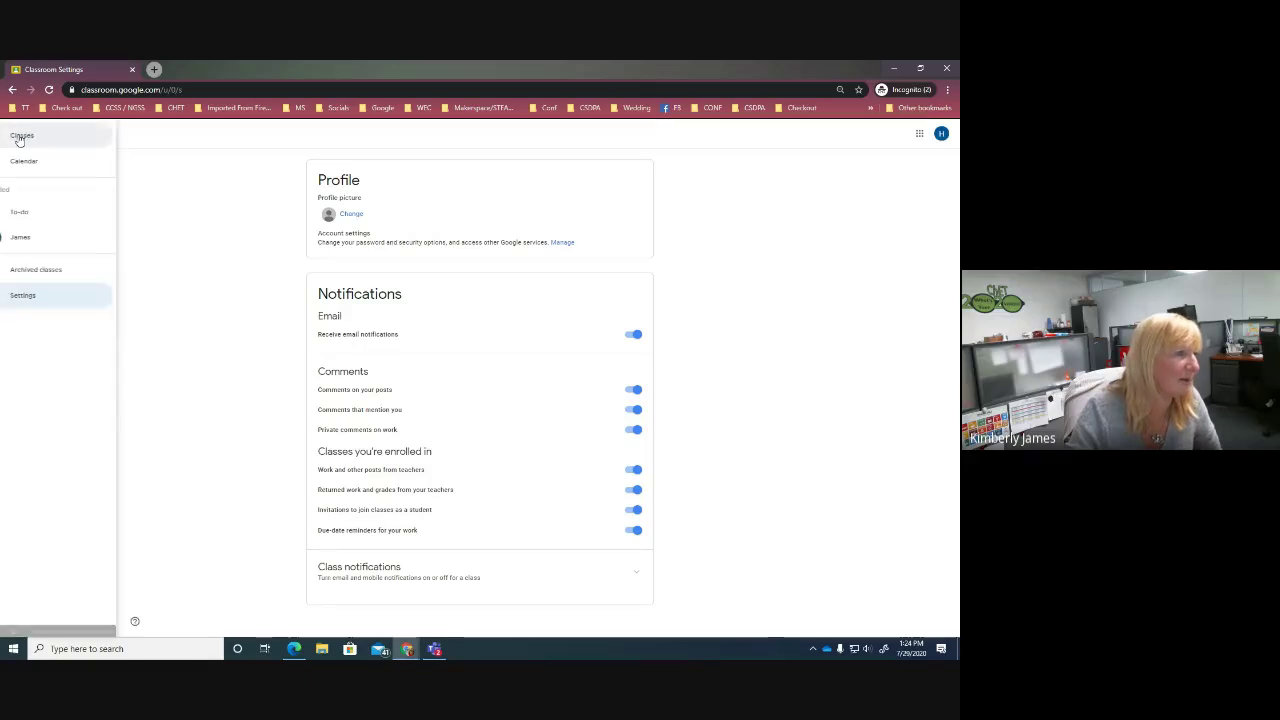
pyautogui.click(125, 152)
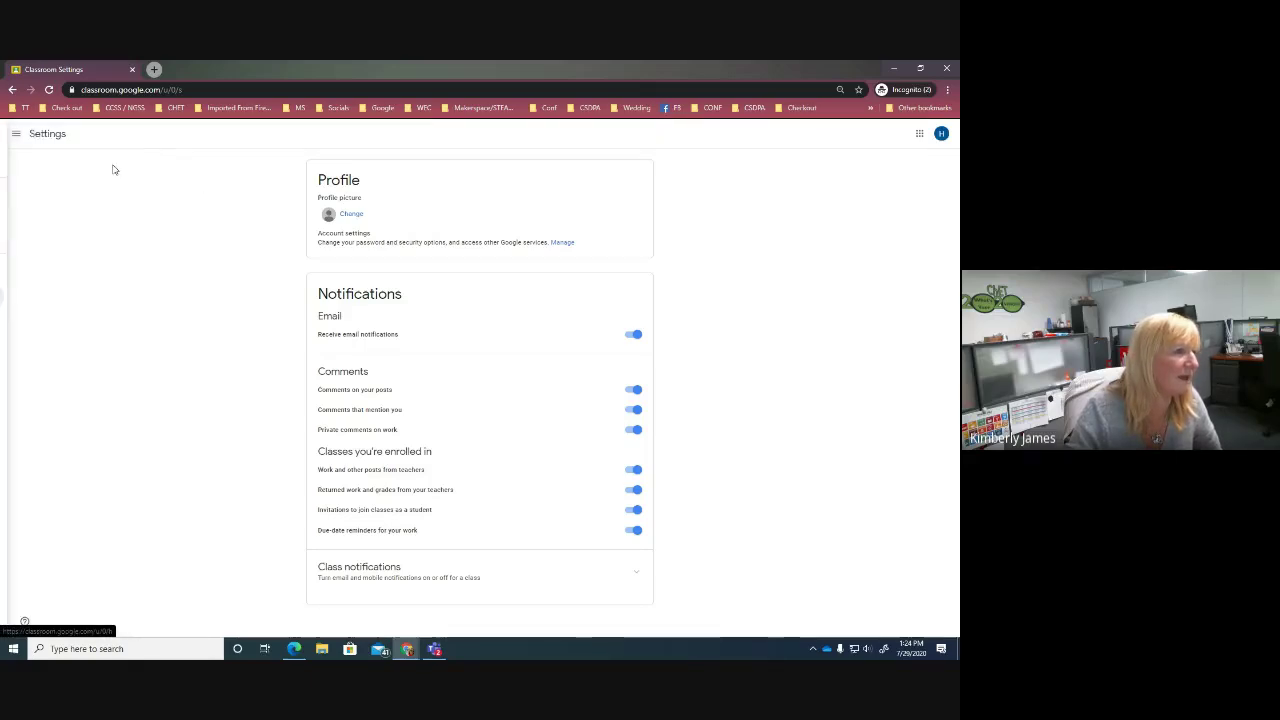
pyautogui.click(17, 136)
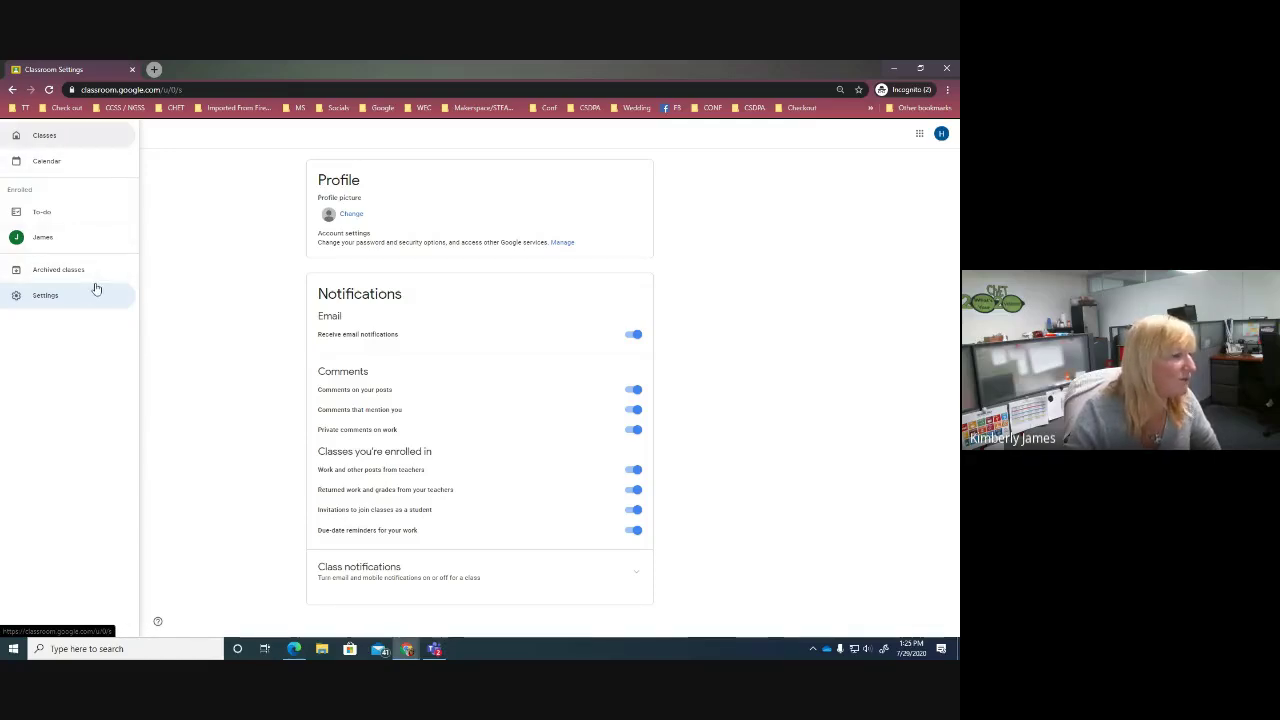
pyautogui.click(42, 212)
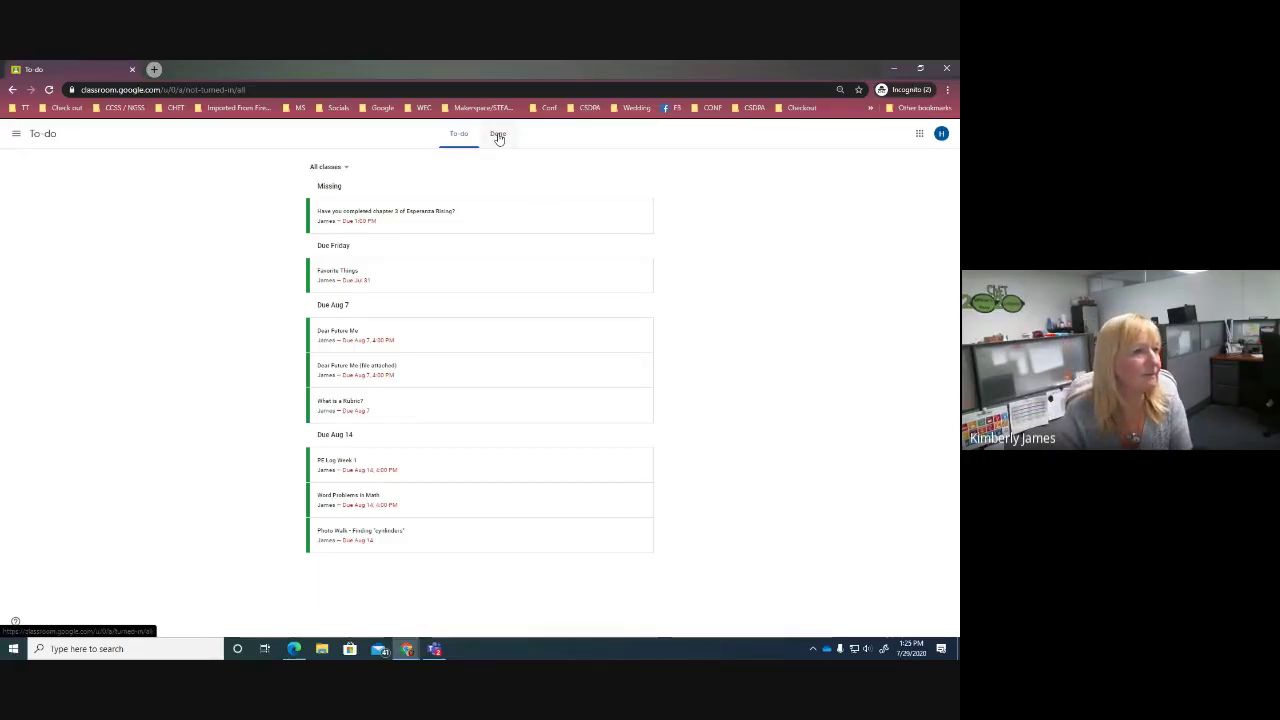
pyautogui.click(18, 137)
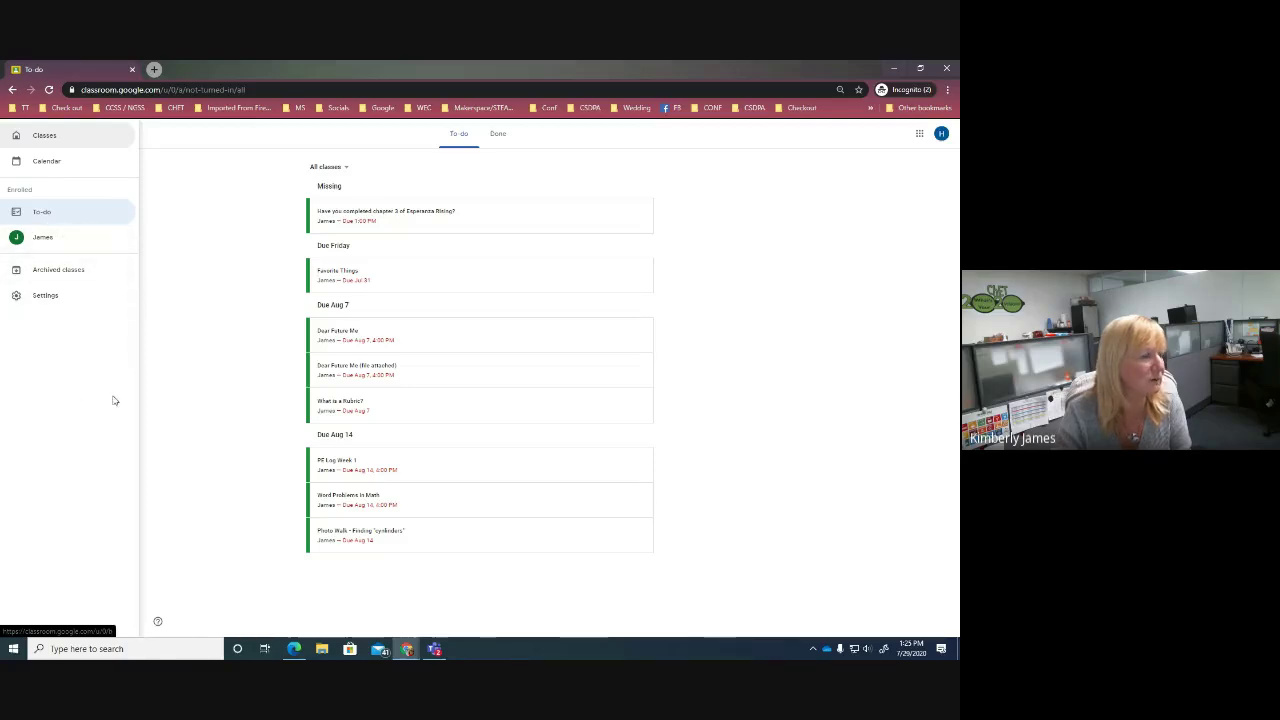
pyautogui.click(39, 213)
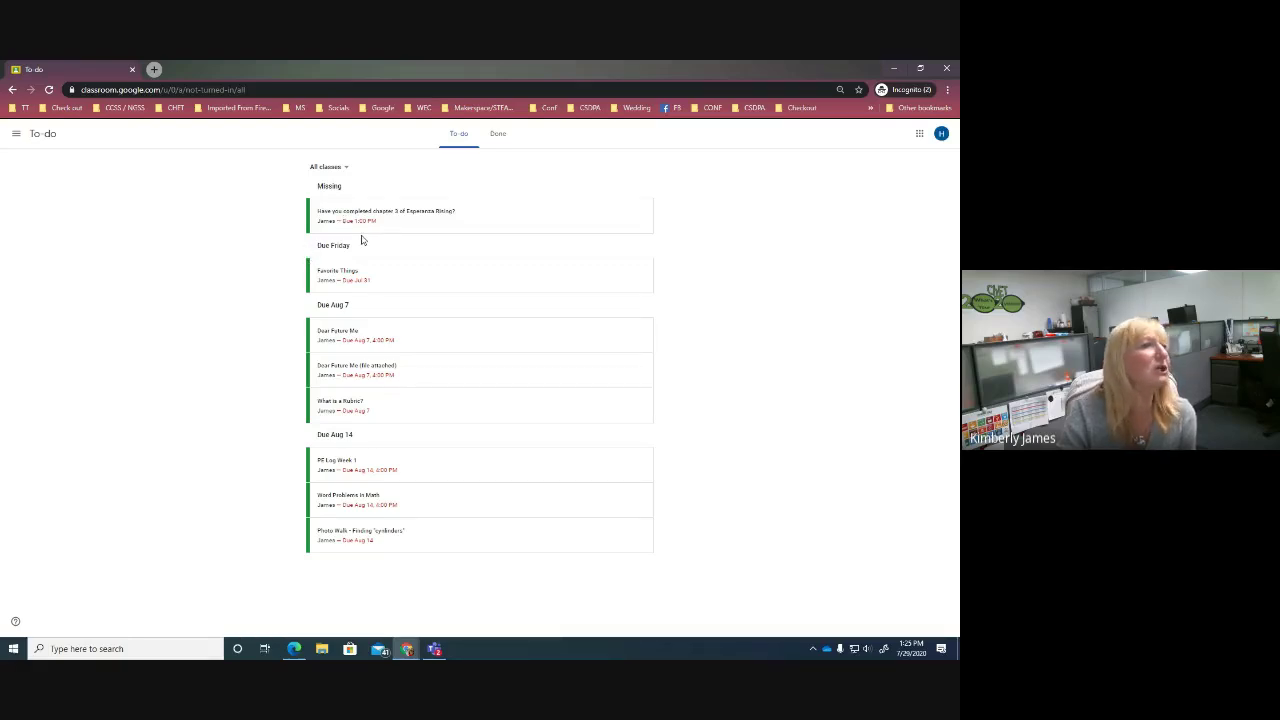
pyautogui.click(16, 133)
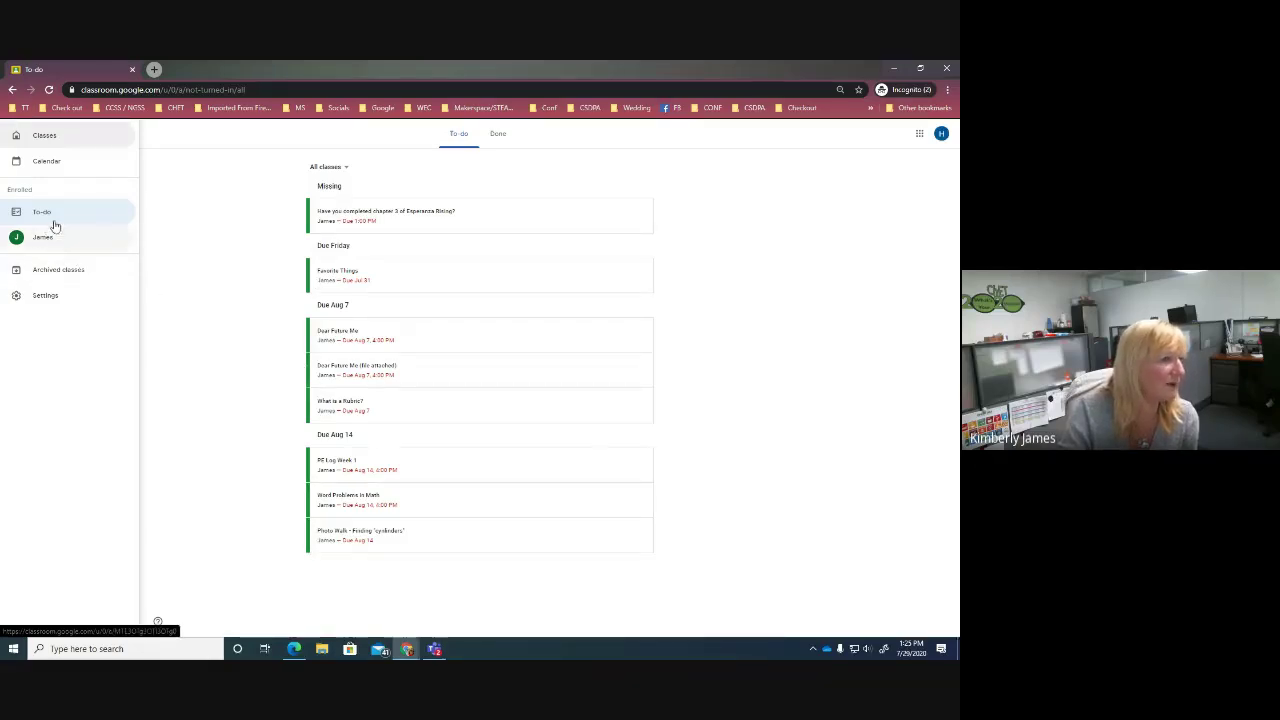
pyautogui.click(755, 286)
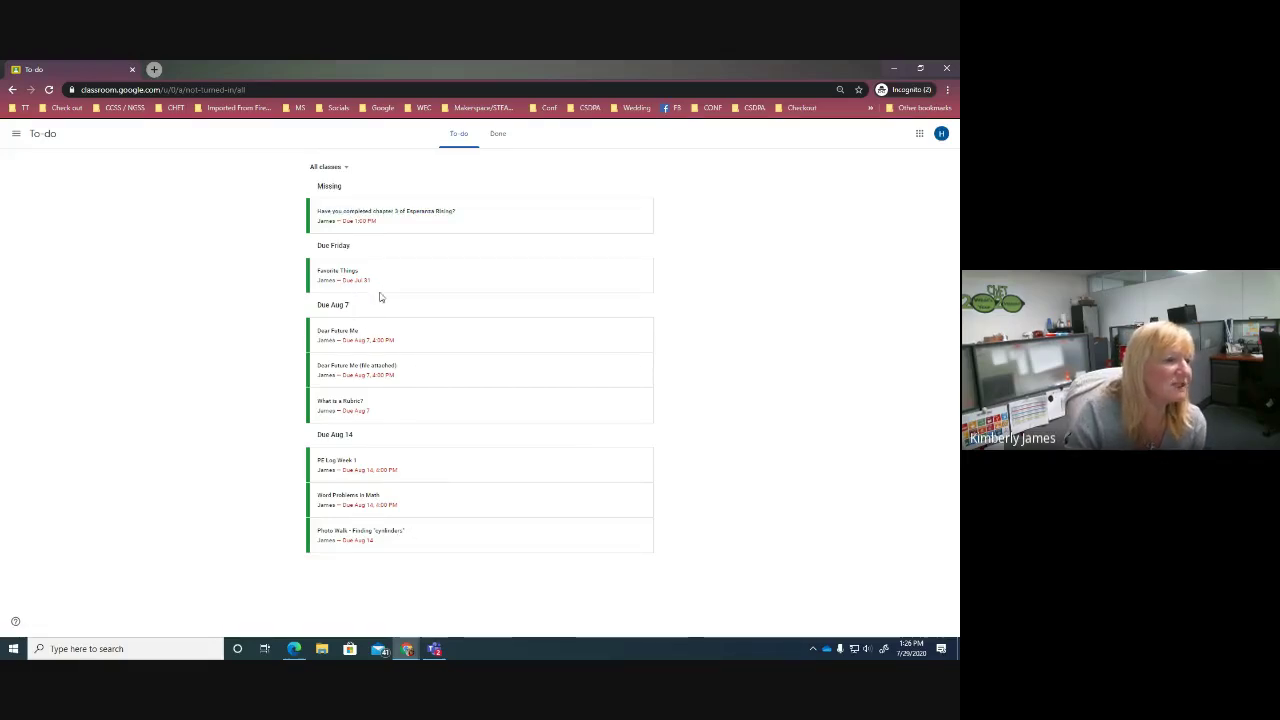
# Open the missing question "Have you completed chapter 3 of Esperanza Rising?", answer yes and turn it in, confirming the submission.
pyautogui.click(399, 212)
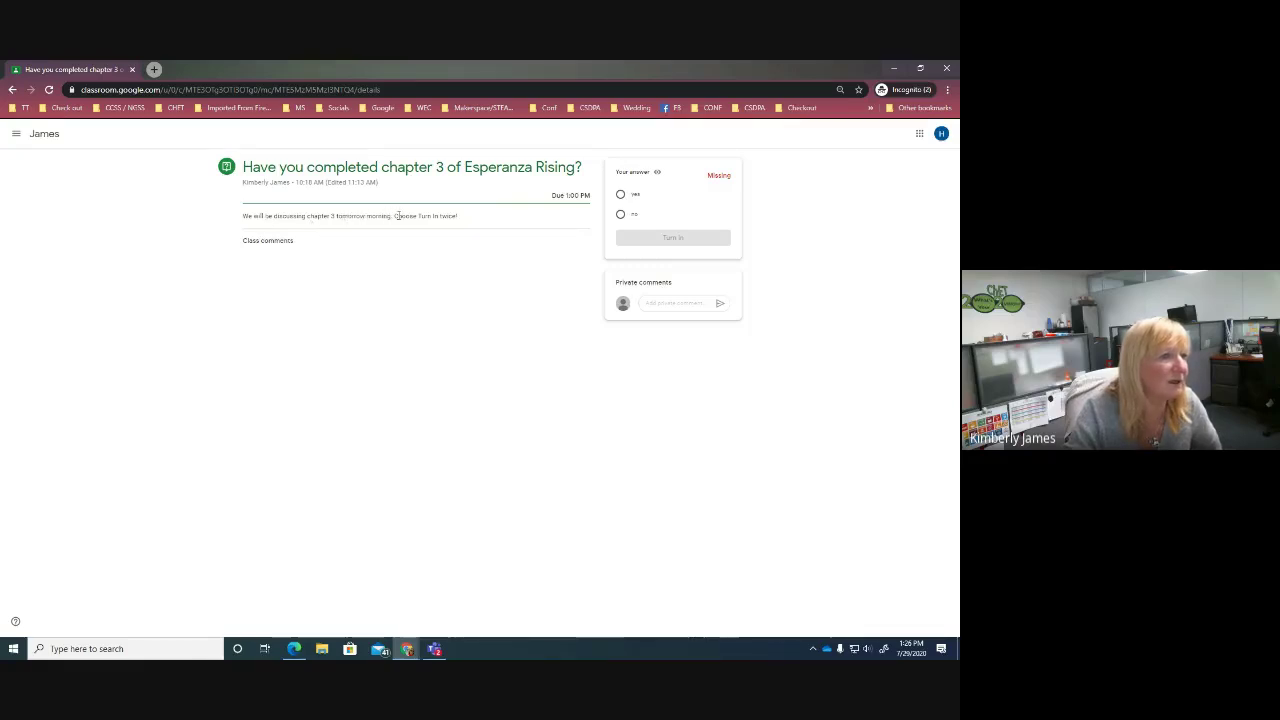
pyautogui.click(621, 195)
pyautogui.click(680, 239)
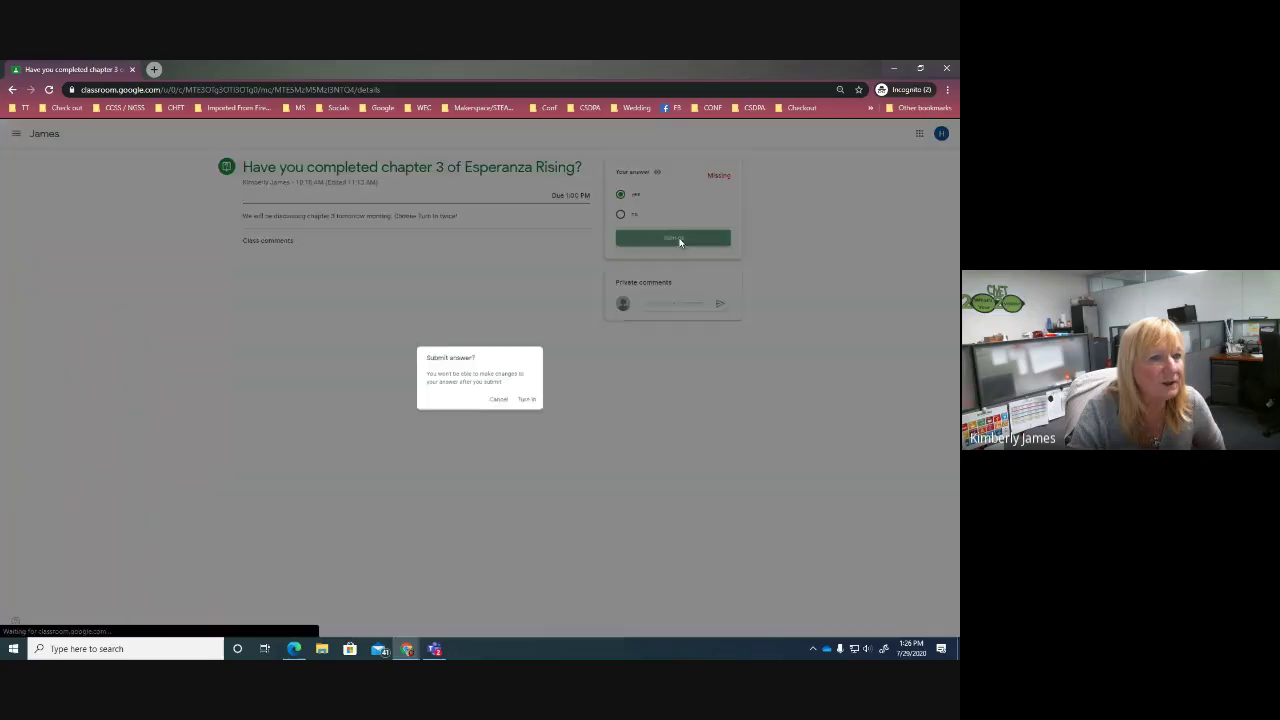
pyautogui.click(533, 402)
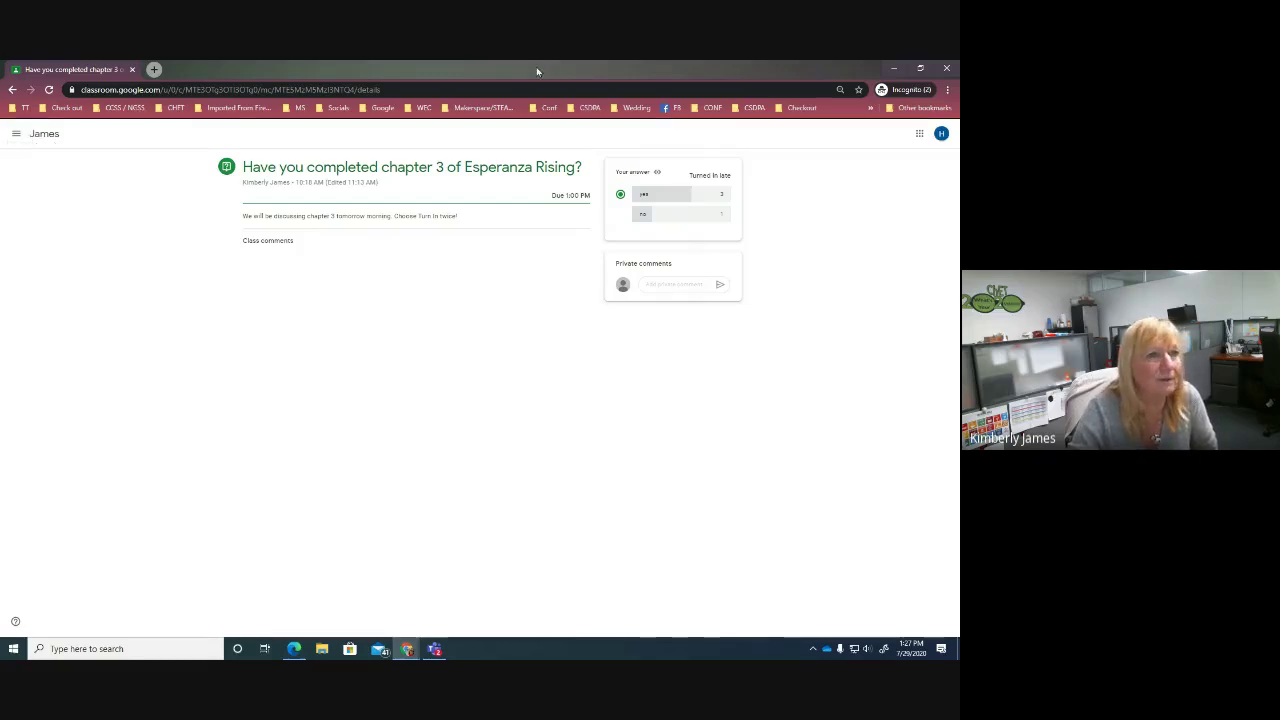
# Move the student's window away and open the student answers to the Esperanza Rising question from the teacher's classwork.
pyautogui.moveTo(537, 71); pyautogui.dragTo(958, 70)
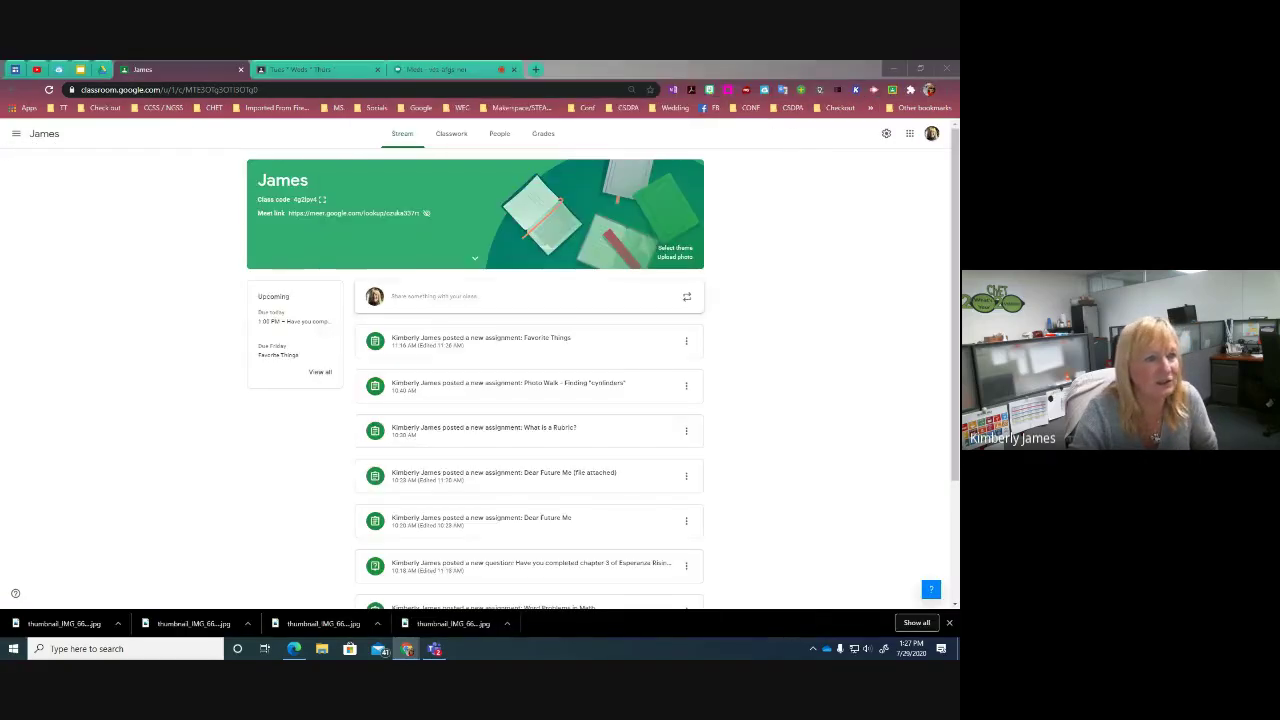
pyautogui.click(451, 133)
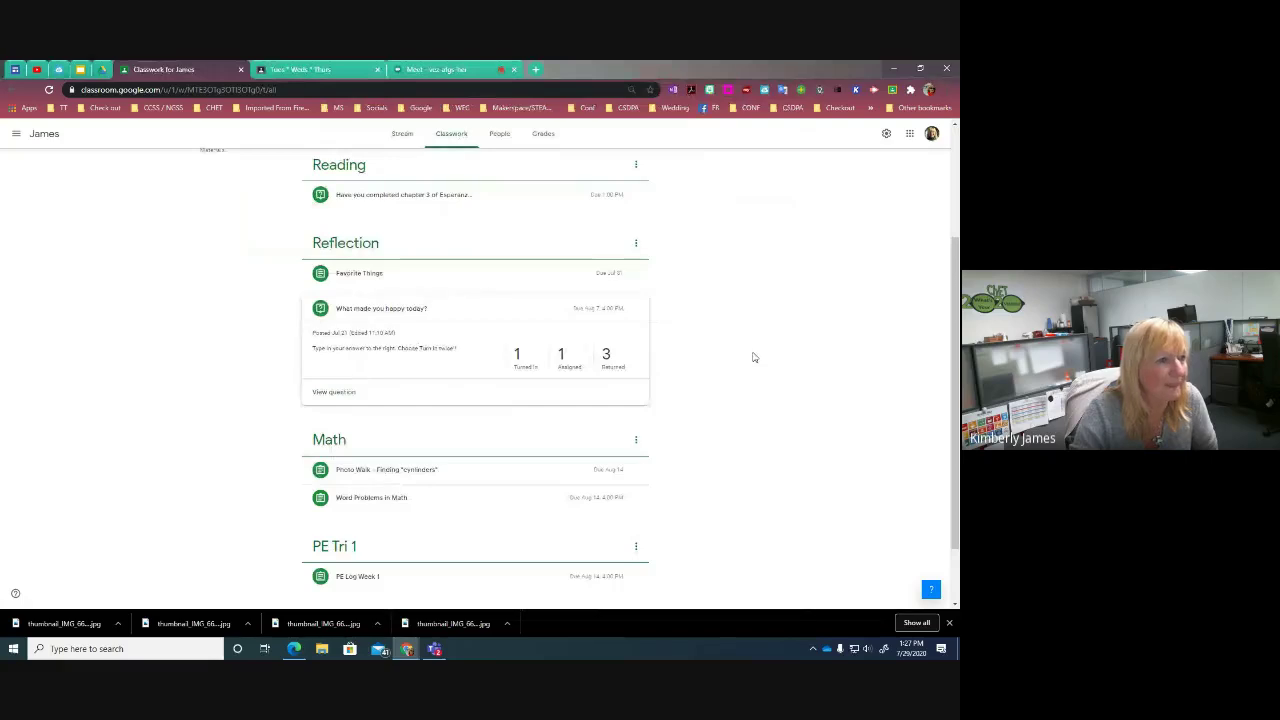
pyautogui.click(386, 200)
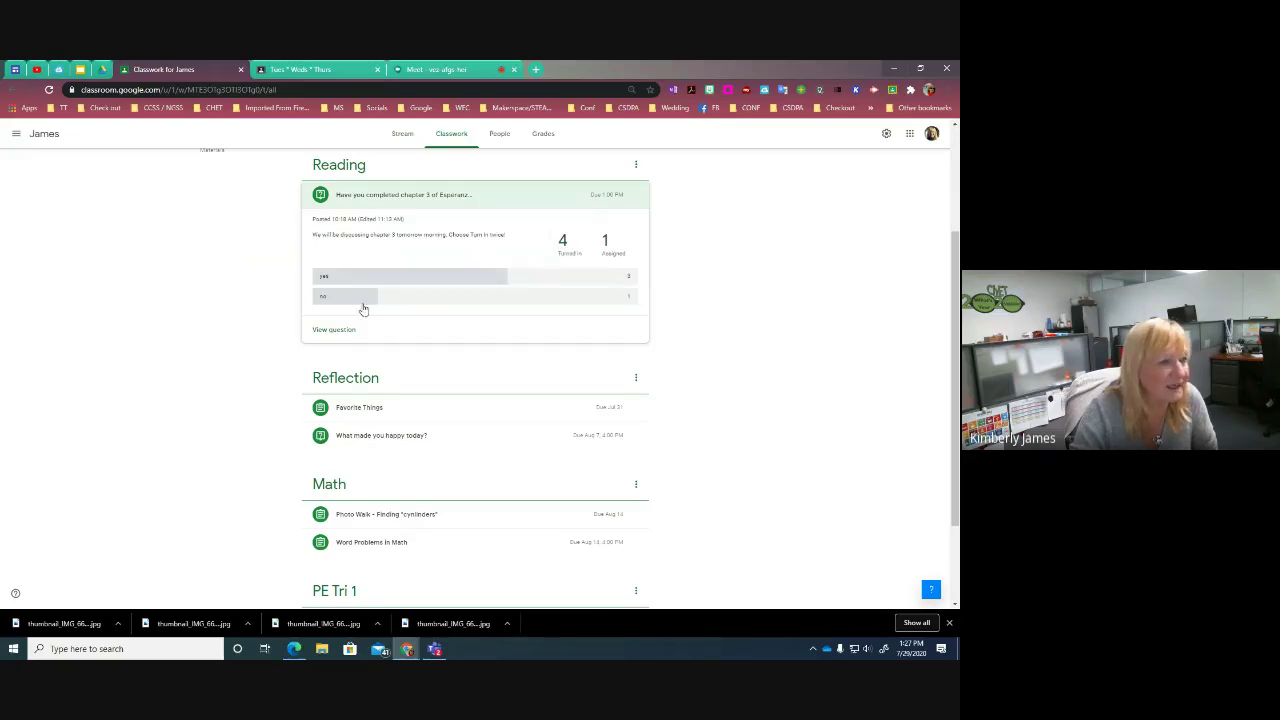
pyautogui.click(333, 330)
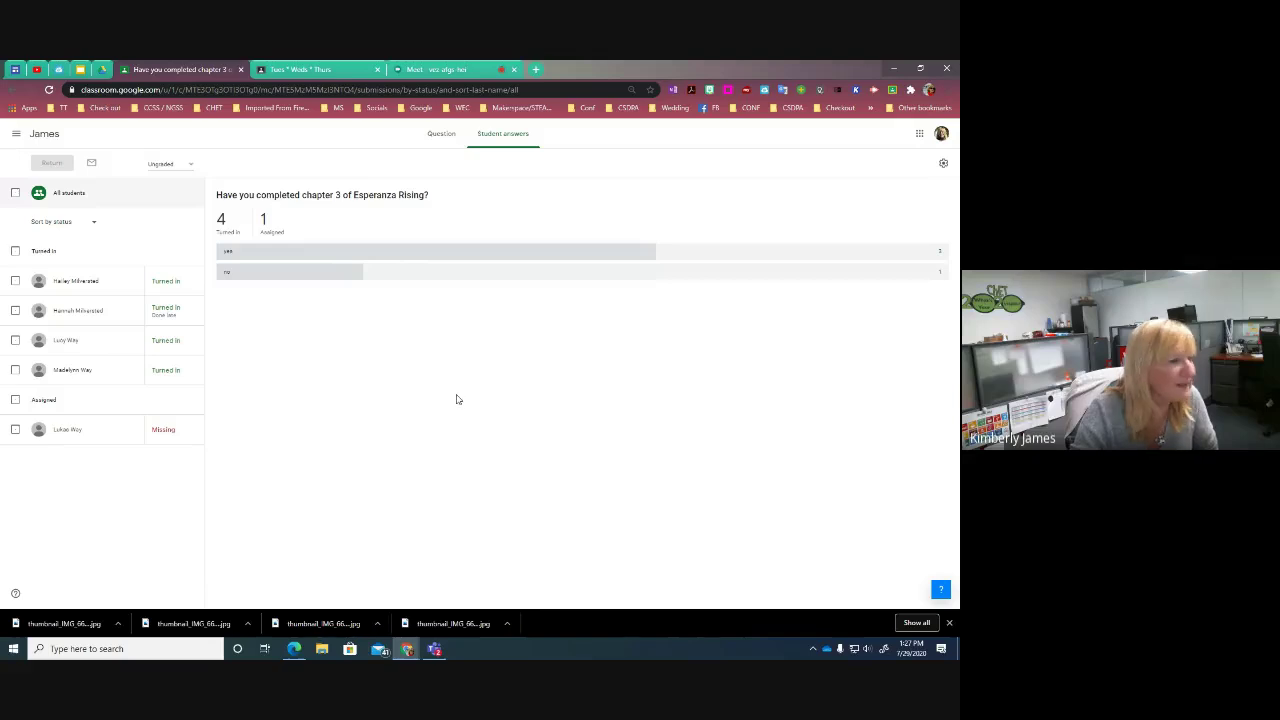
# Leave the student answers and return to the teacher's classwork page for the class.
pyautogui.click(45, 137)
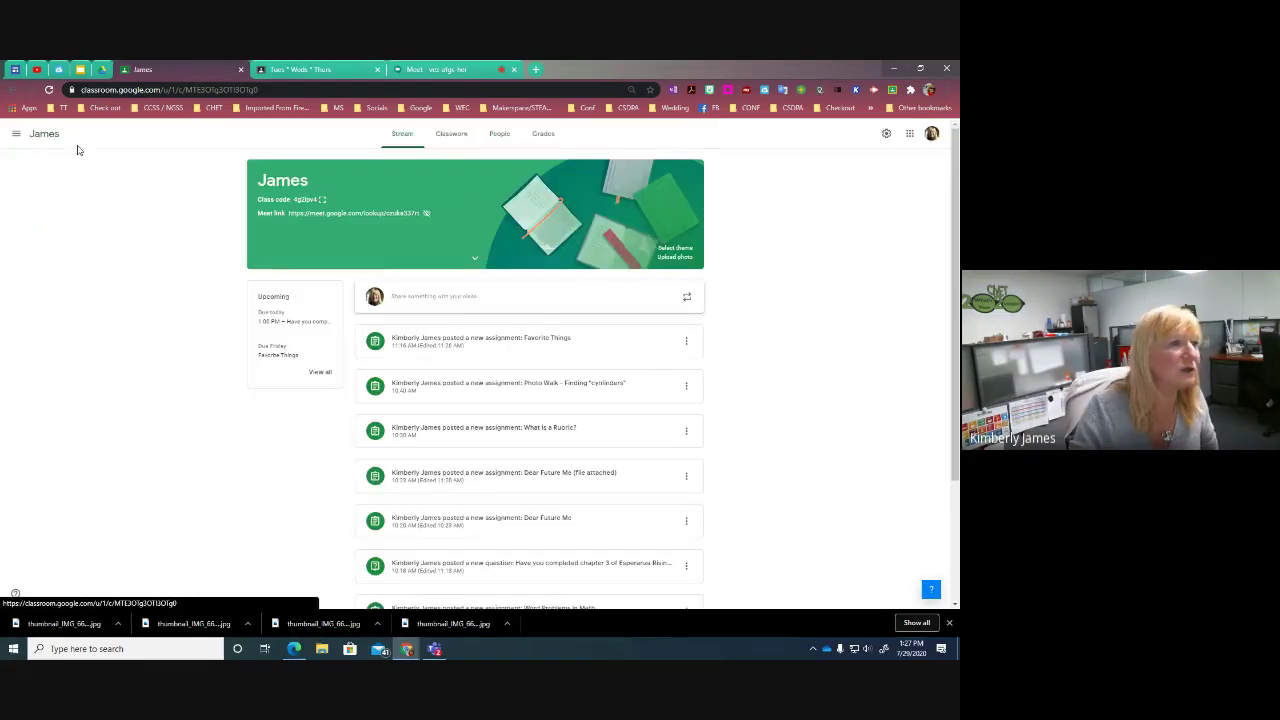
pyautogui.click(452, 136)
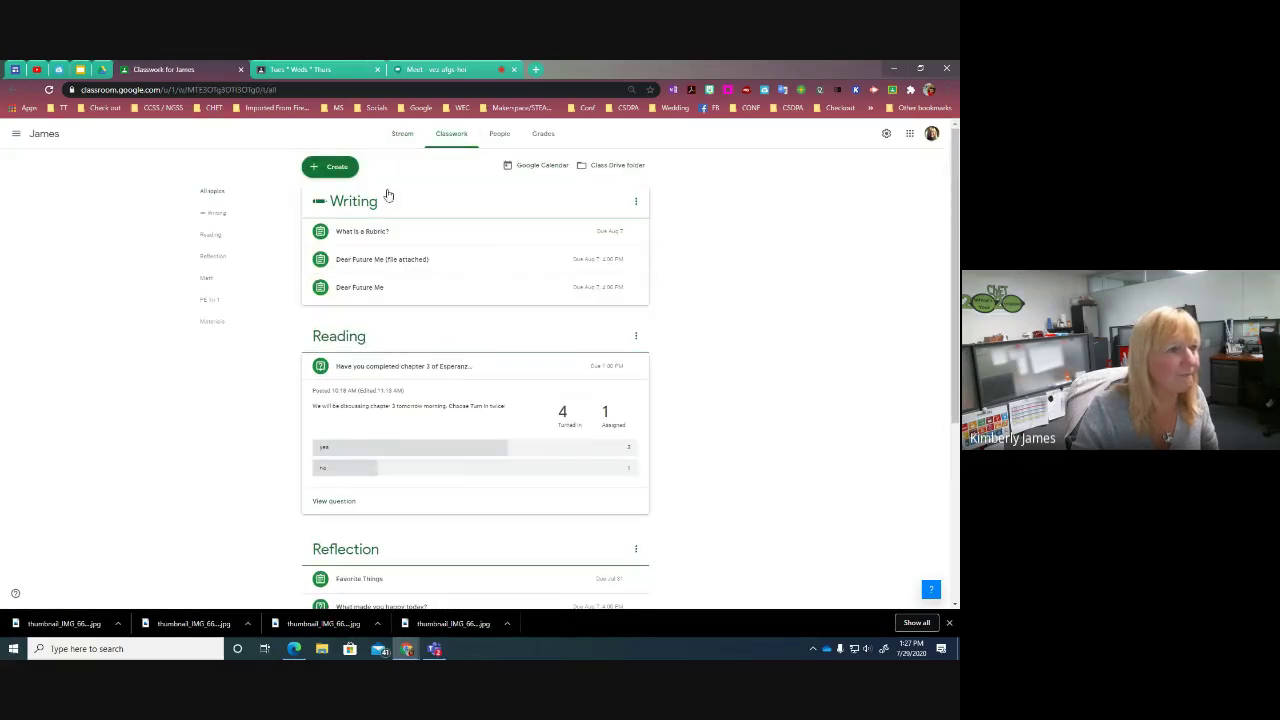
# Start a new question, make it multiple choice and stop students from seeing the class summary.
pyautogui.click(330, 167)
pyautogui.click(345, 261)
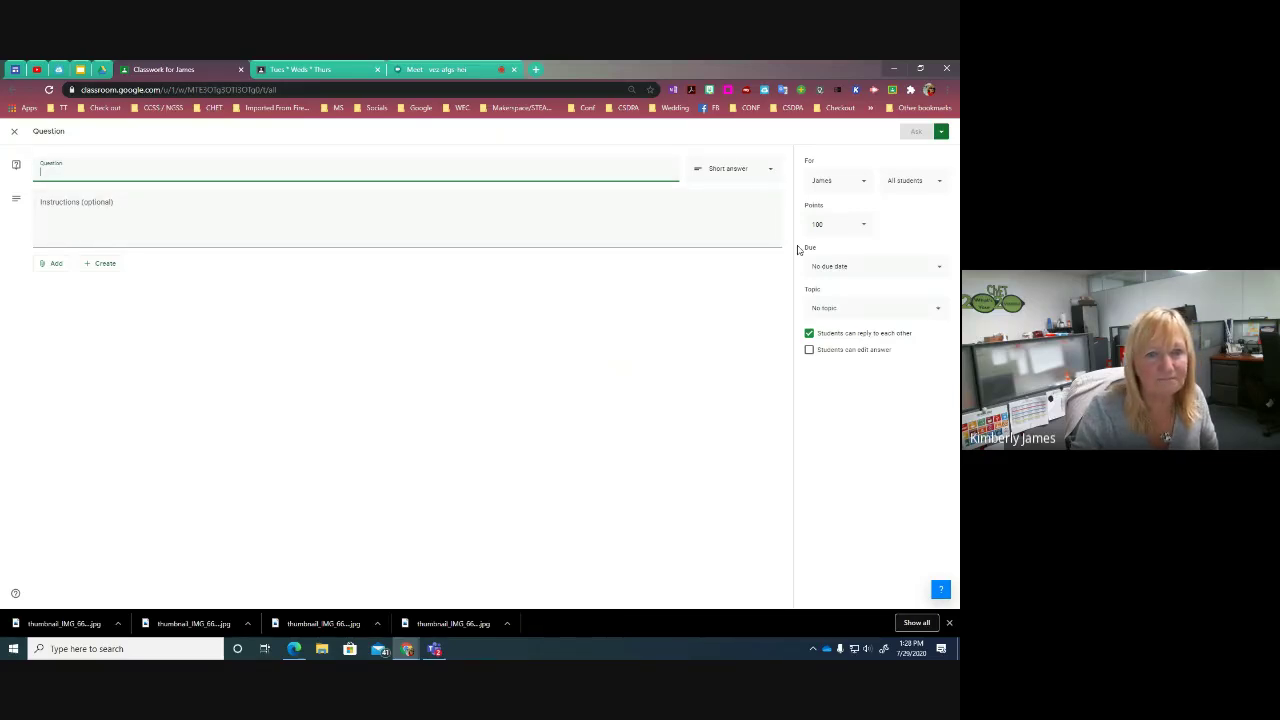
pyautogui.click(770, 175)
pyautogui.click(729, 189)
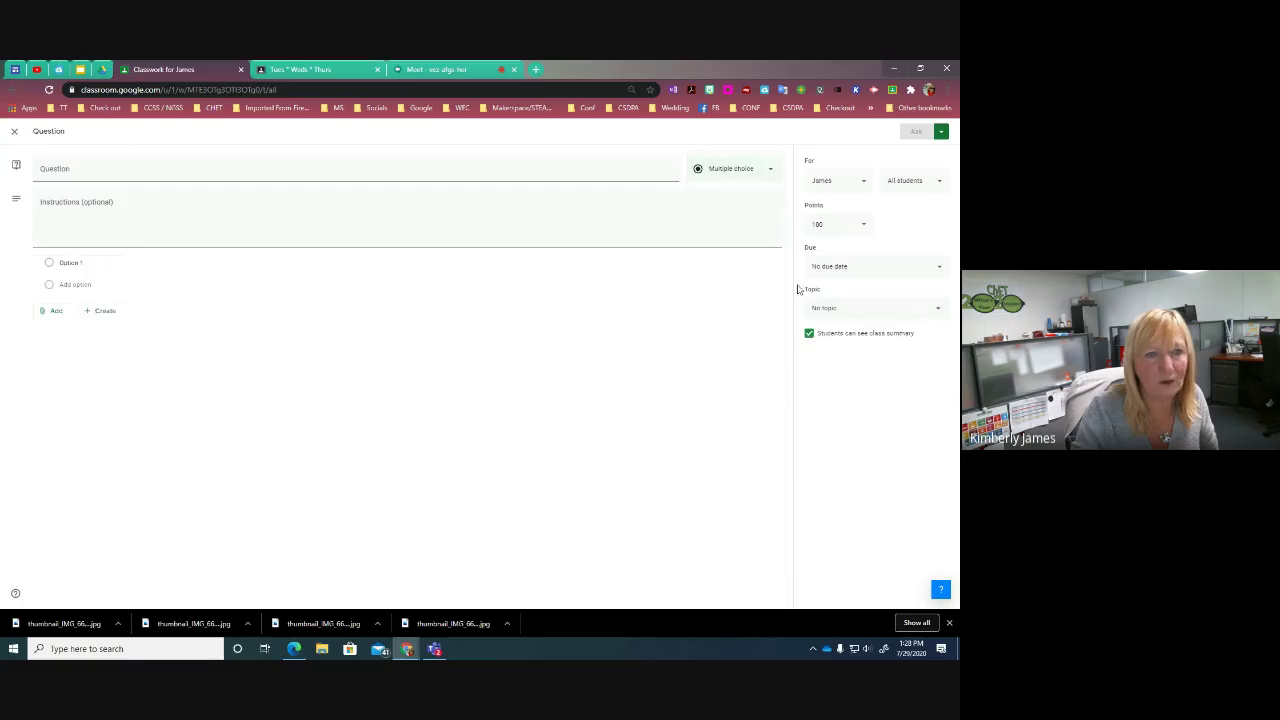
pyautogui.click(811, 337)
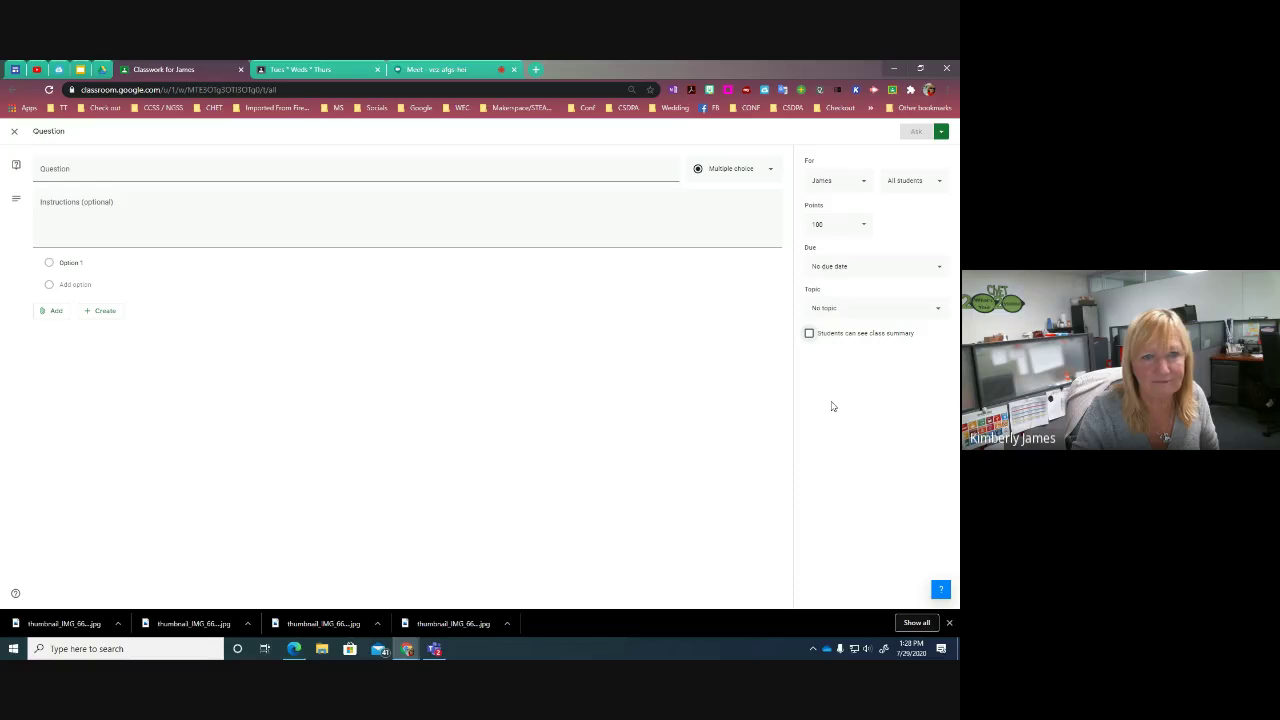
# Switch the question to short answer, toggle whether students can reply to each other, and close the unsaved question.
pyautogui.click(768, 172)
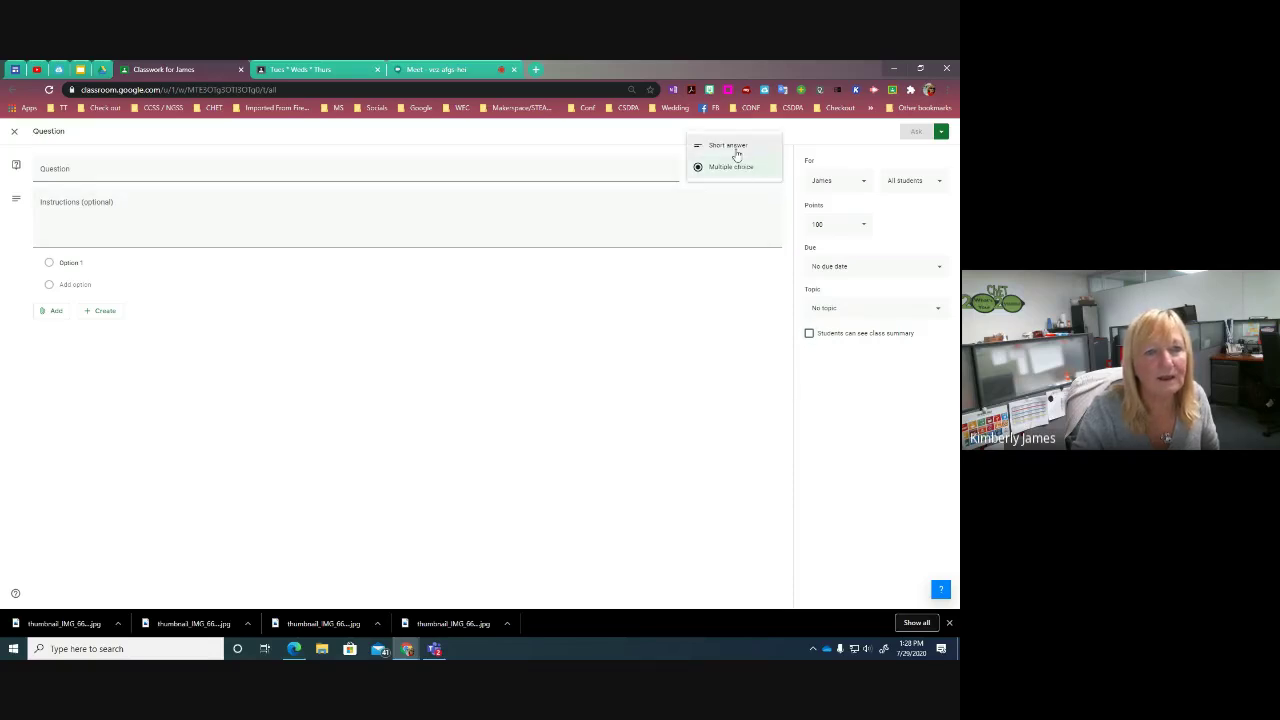
pyautogui.click(736, 148)
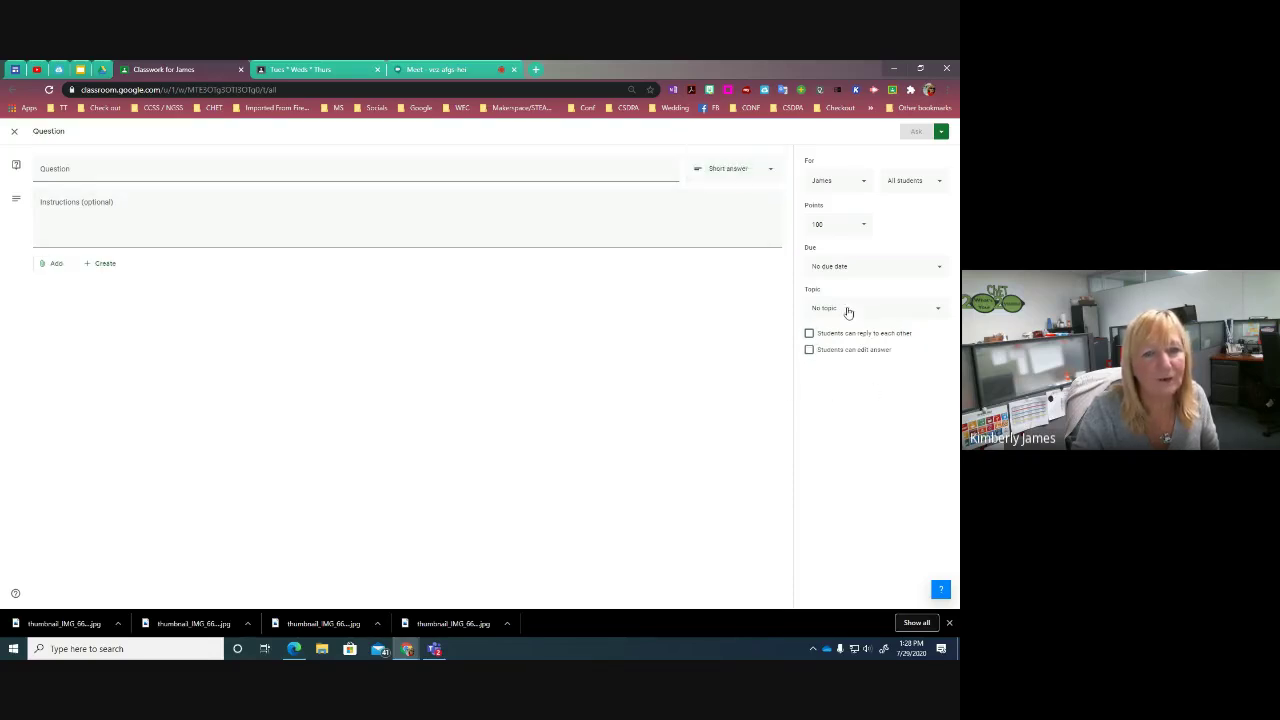
pyautogui.click(810, 336)
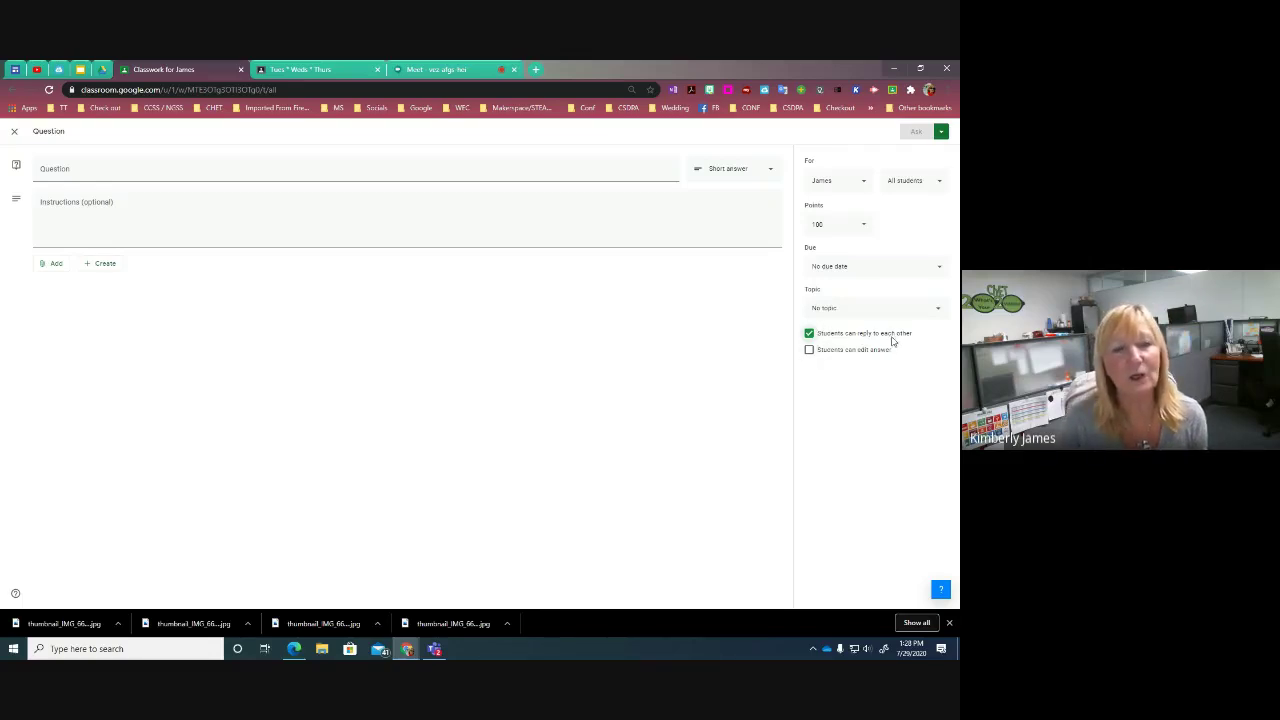
pyautogui.click(810, 336)
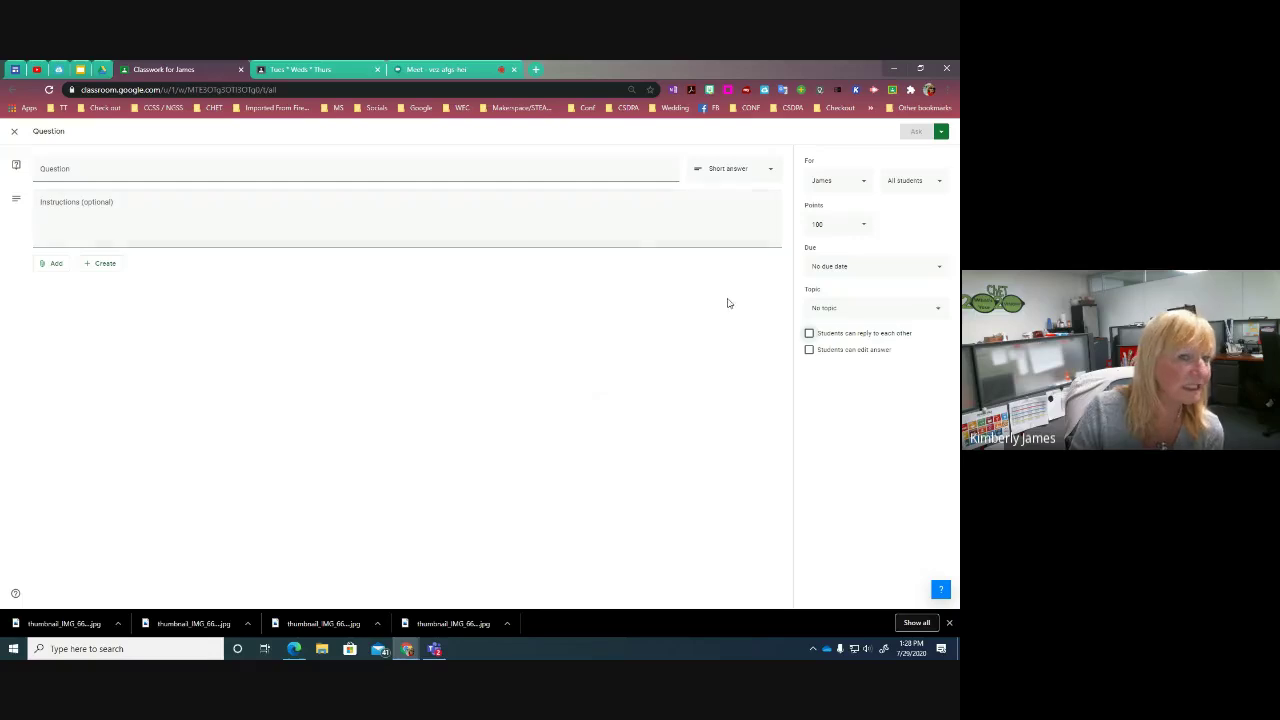
pyautogui.click(804, 334)
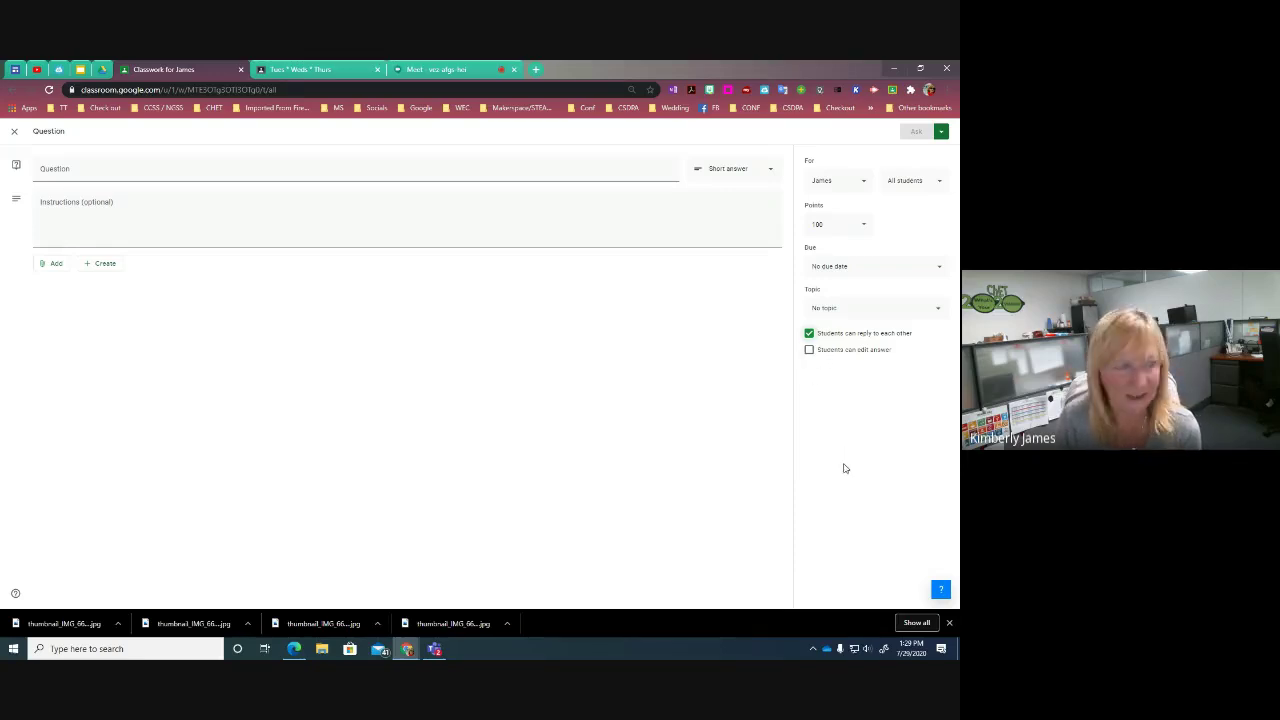
pyautogui.click(14, 135)
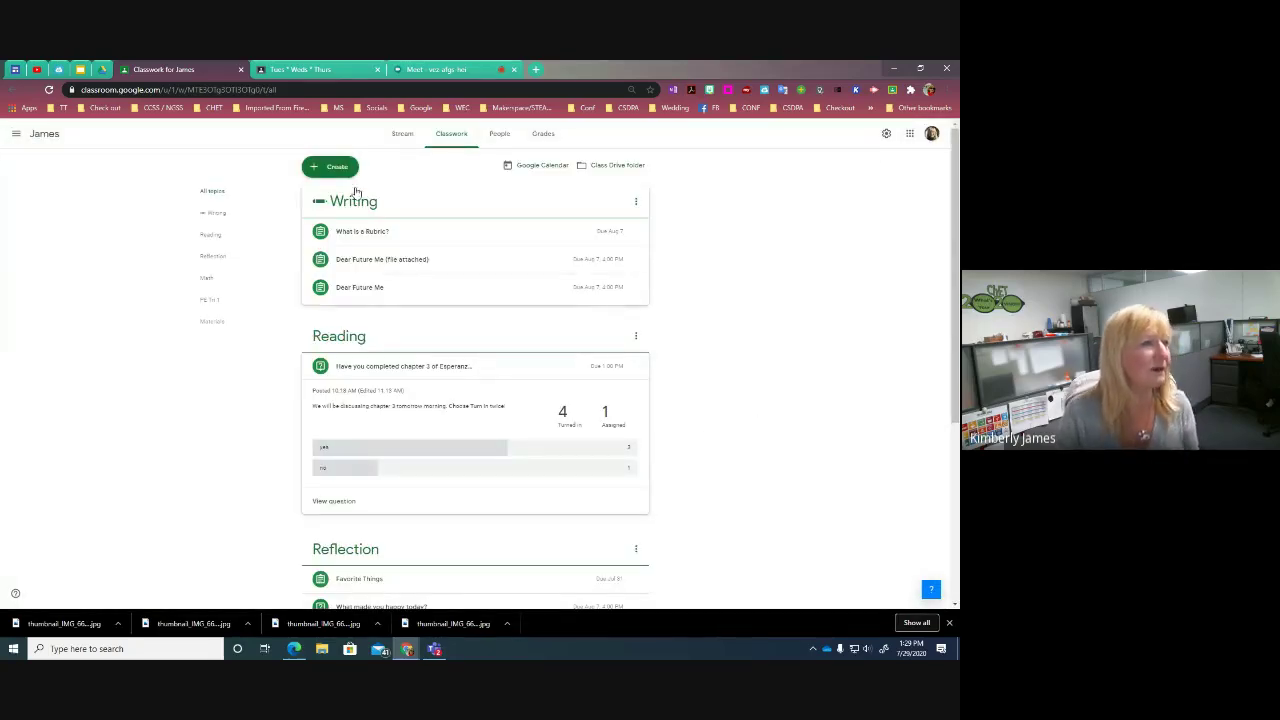
# Expand the Favorite Things assignment under Reflection to view its instructions and Flipgrid link.
pyautogui.click(330, 166)
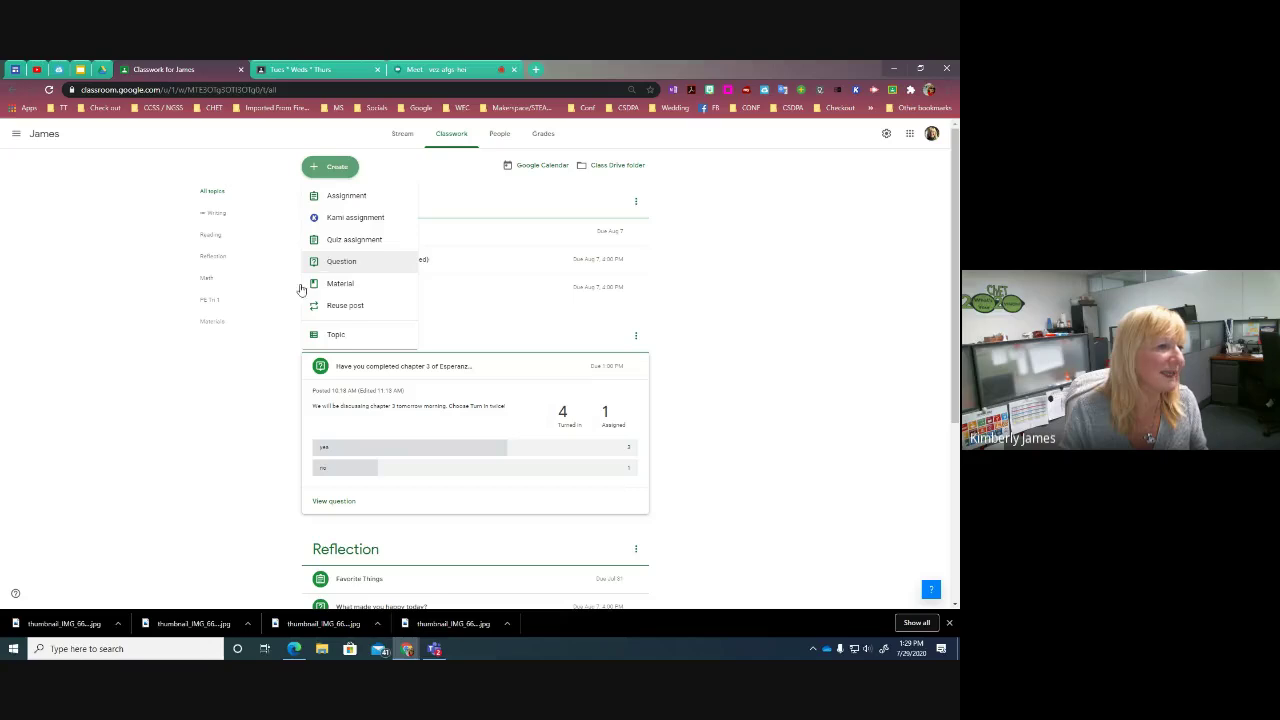
pyautogui.click(132, 396)
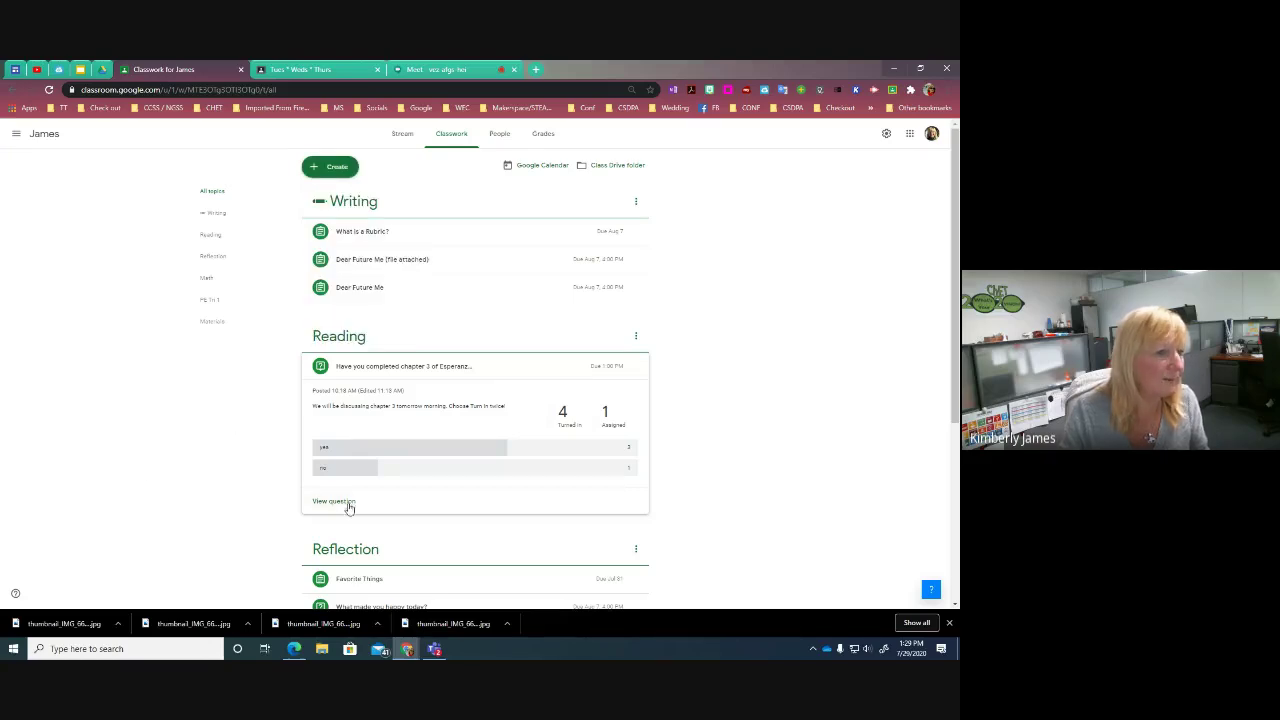
pyautogui.scroll(-1, 734, 369)
pyautogui.scroll(-3, 740, 372)
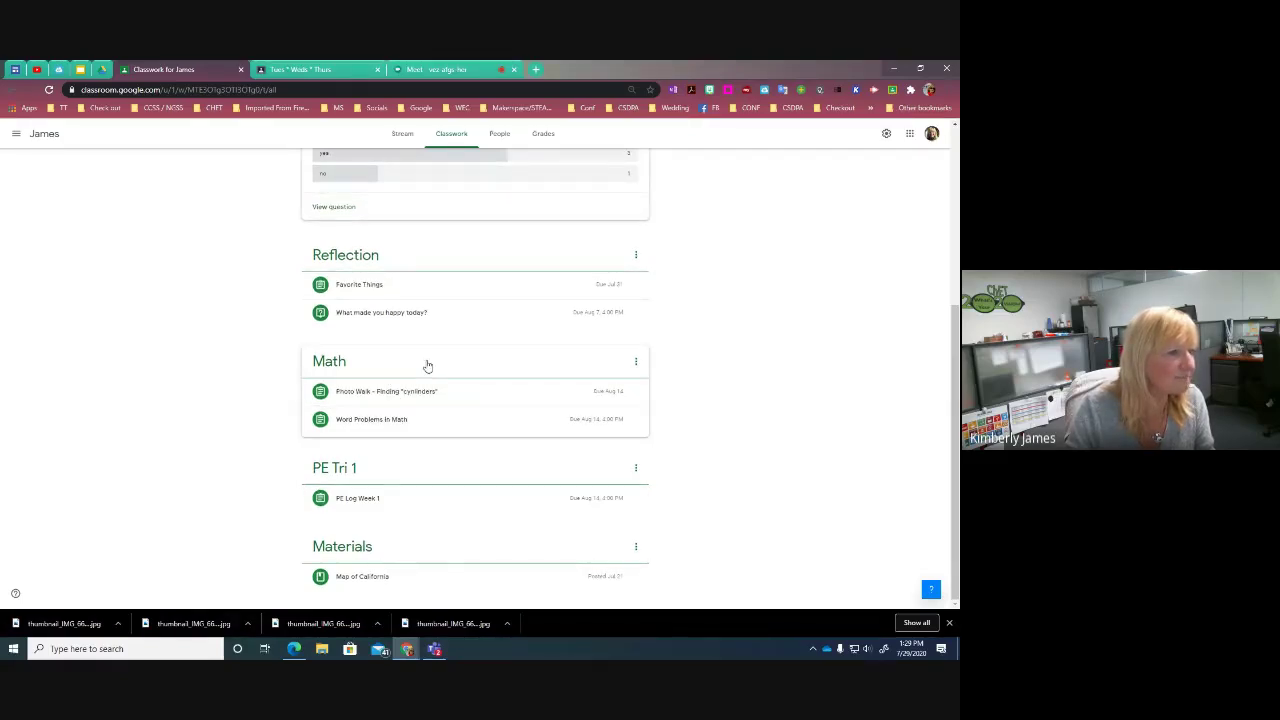
pyautogui.scroll(1, 420, 362)
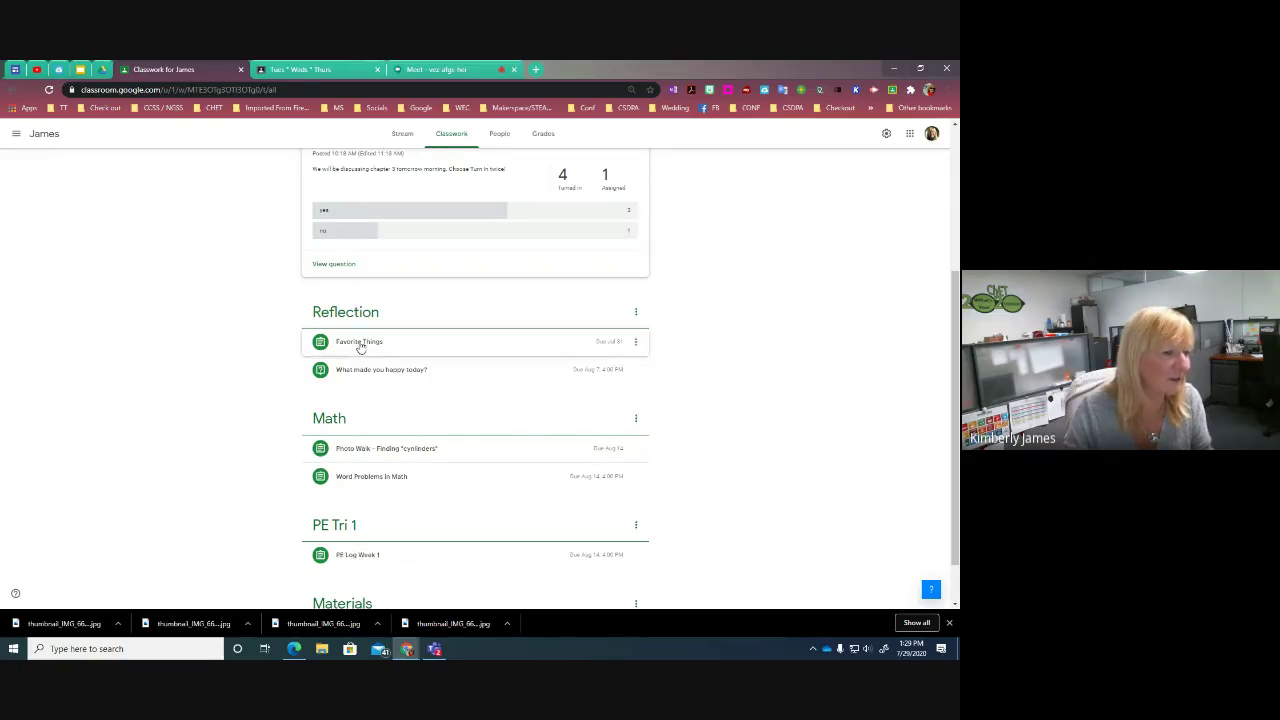
pyautogui.click(361, 343)
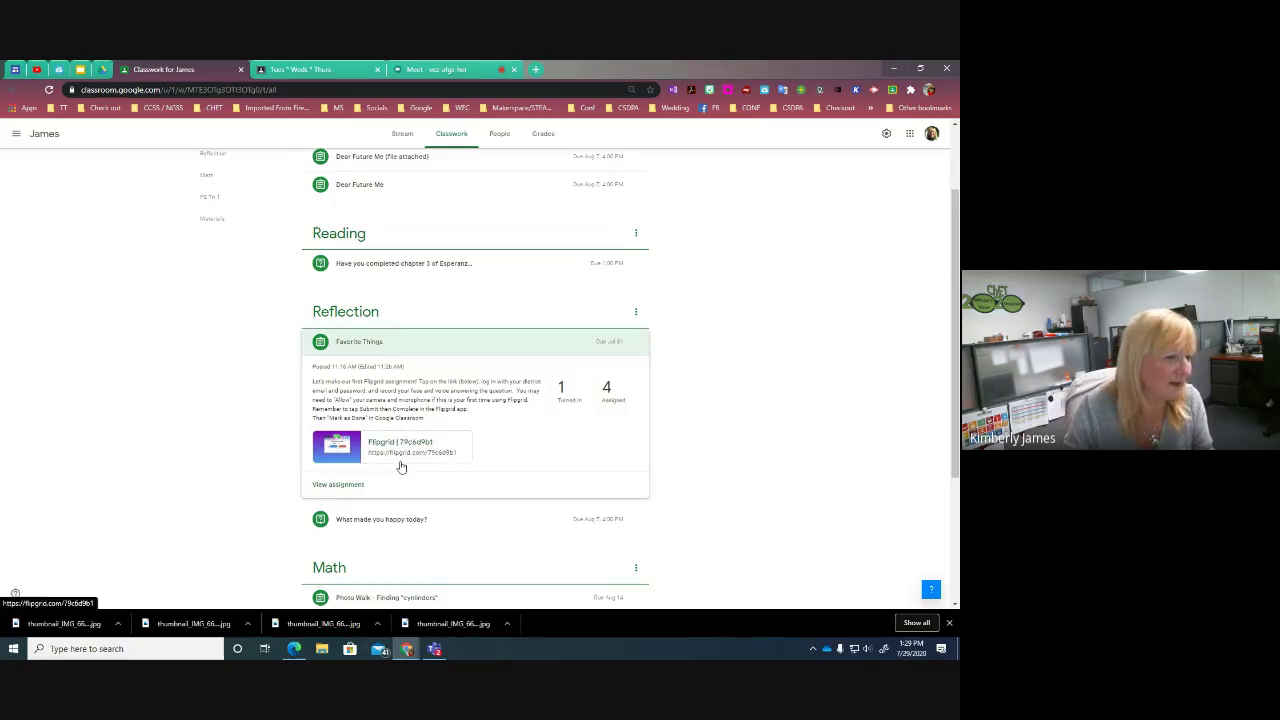
pyautogui.scroll(3, 688, 365)
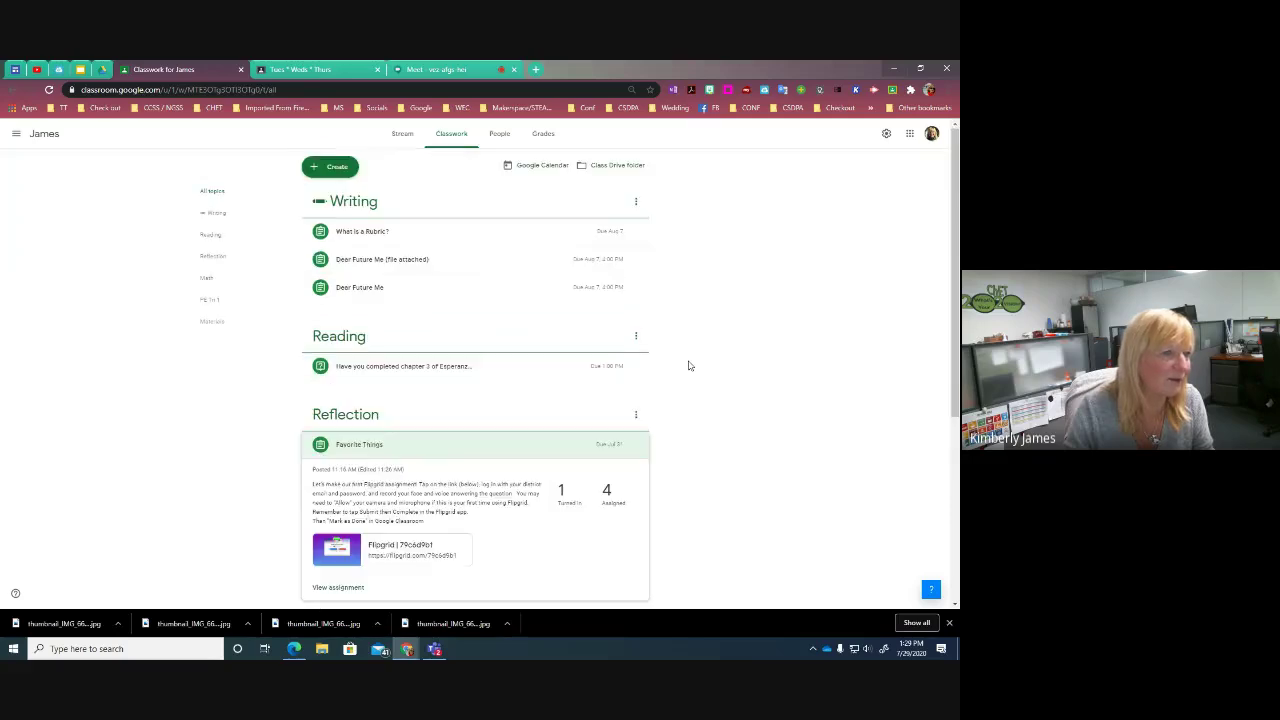
# Start a new assignment, open the option for attaching a link and cancel it without entering one.
pyautogui.click(333, 167)
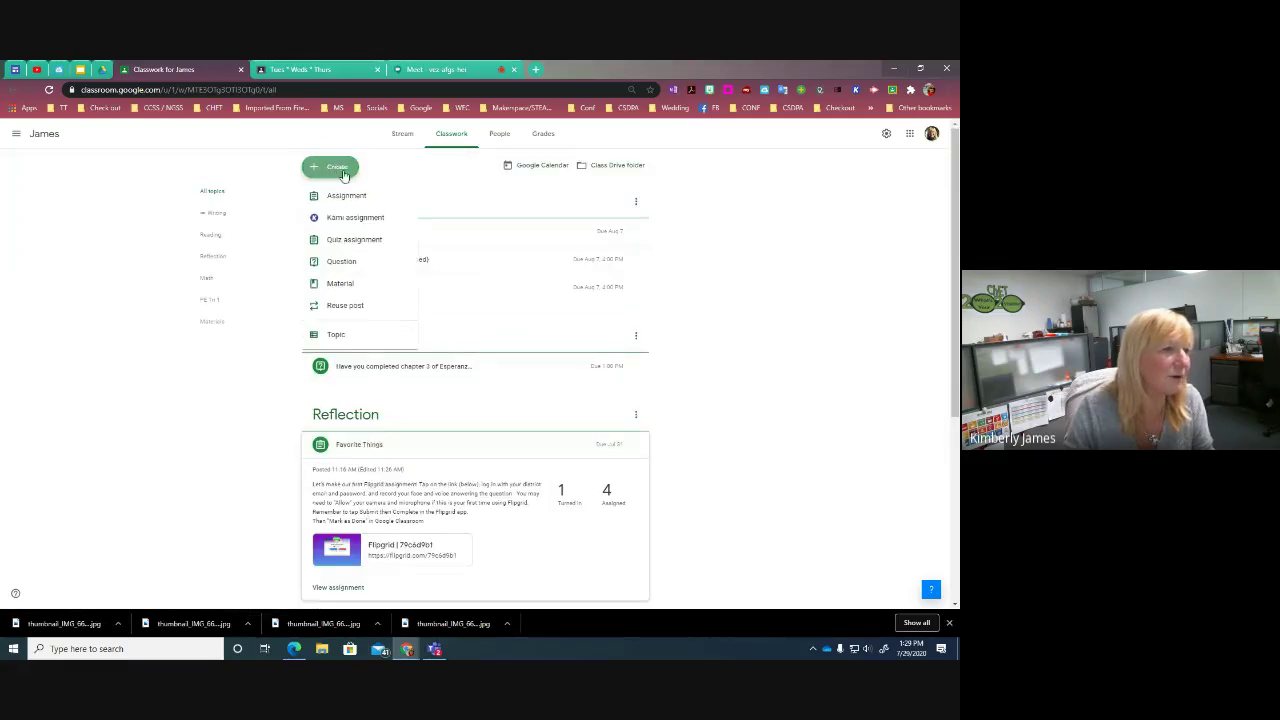
pyautogui.click(346, 192)
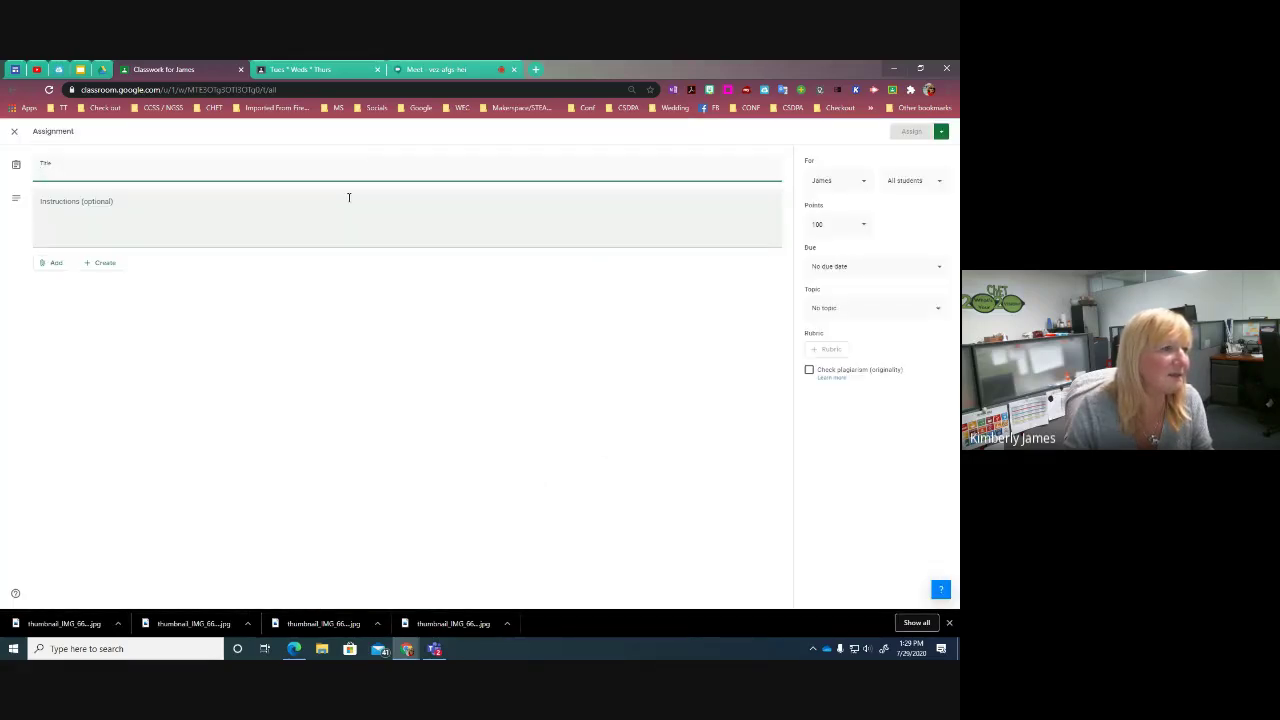
pyautogui.click(56, 263)
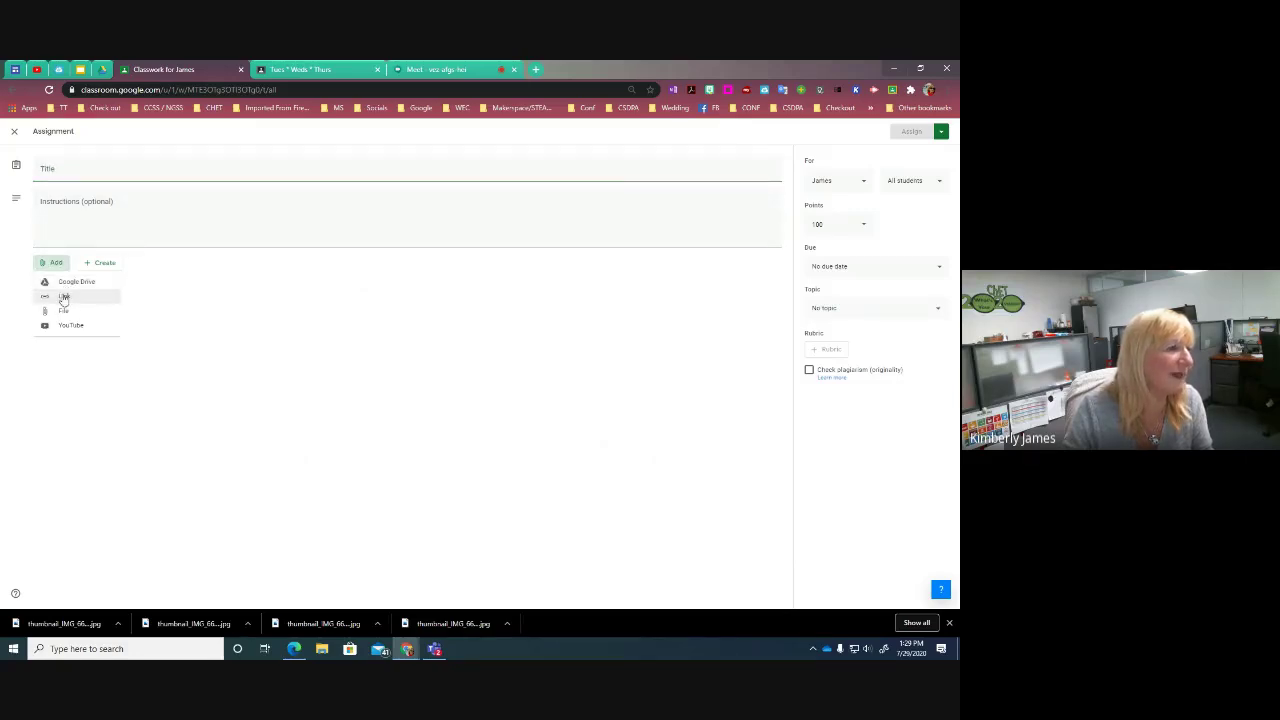
pyautogui.click(65, 298)
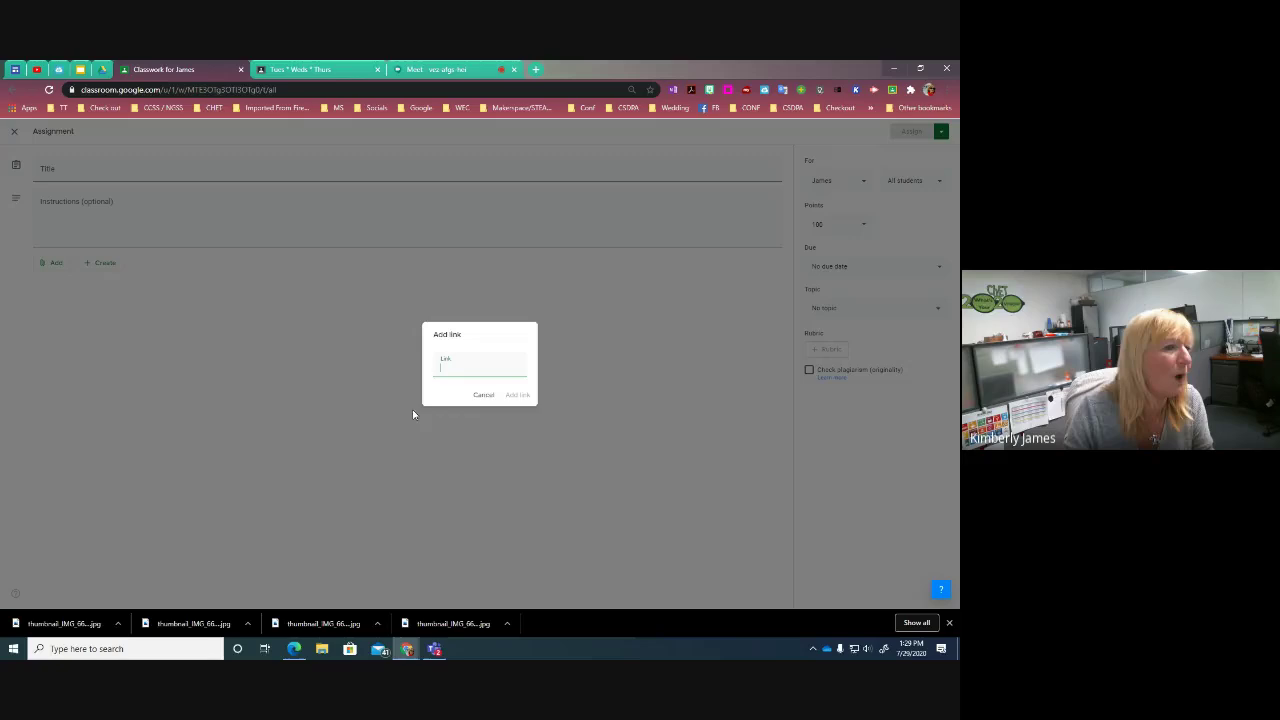
pyautogui.click(483, 394)
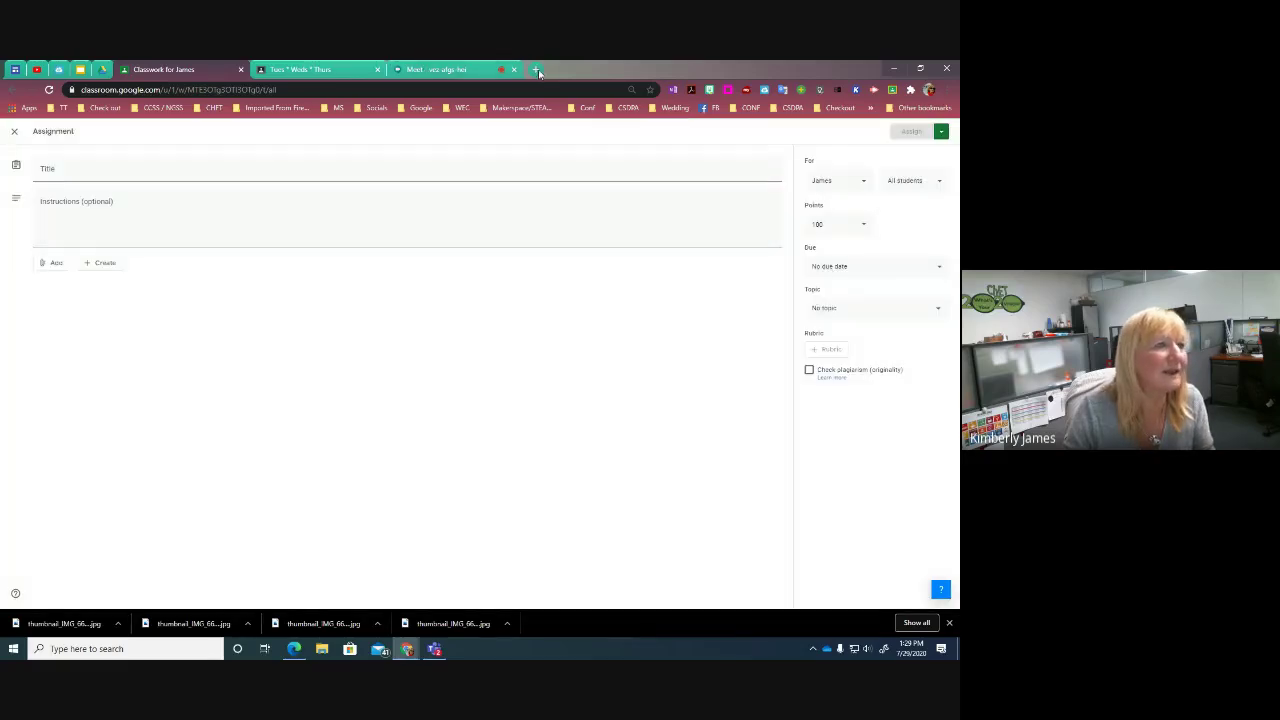
# Switch to Flipgrid and open the topic "1st Flipgrid: Favorite Things" in the Assorted Good Stuff grid.
pyautogui.click(59, 70)
pyautogui.click(42, 260)
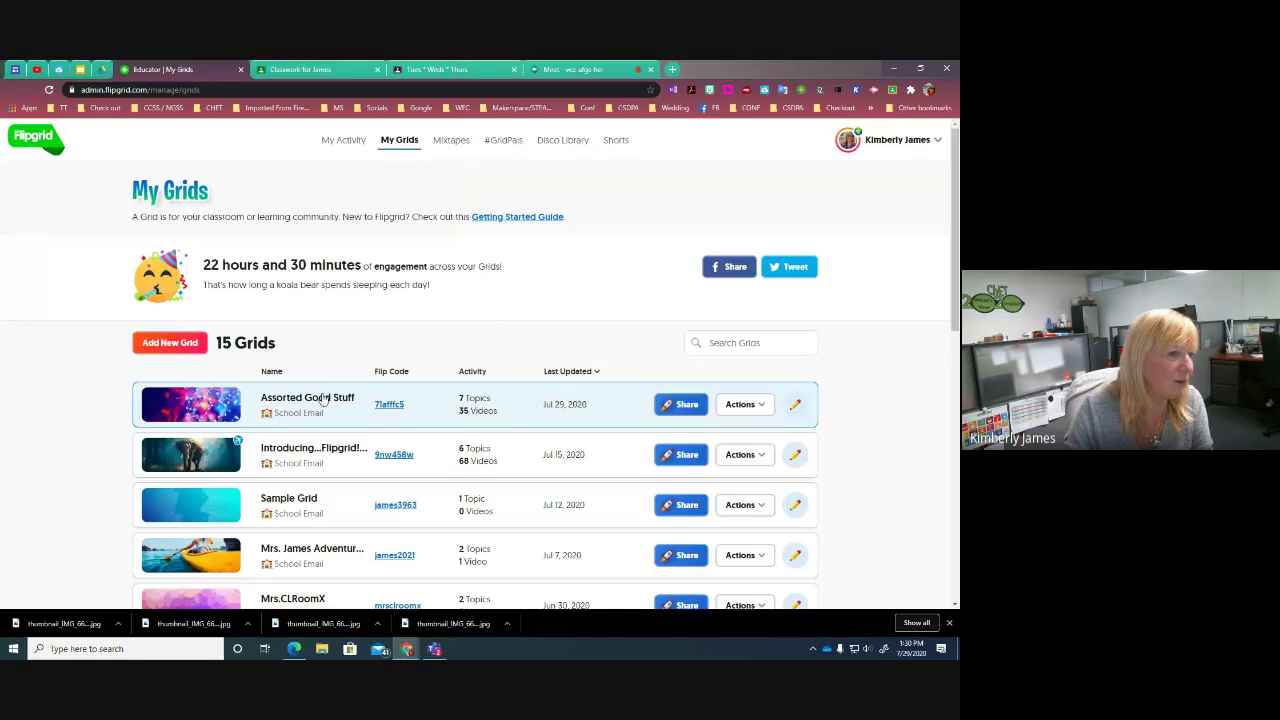
pyautogui.click(323, 398)
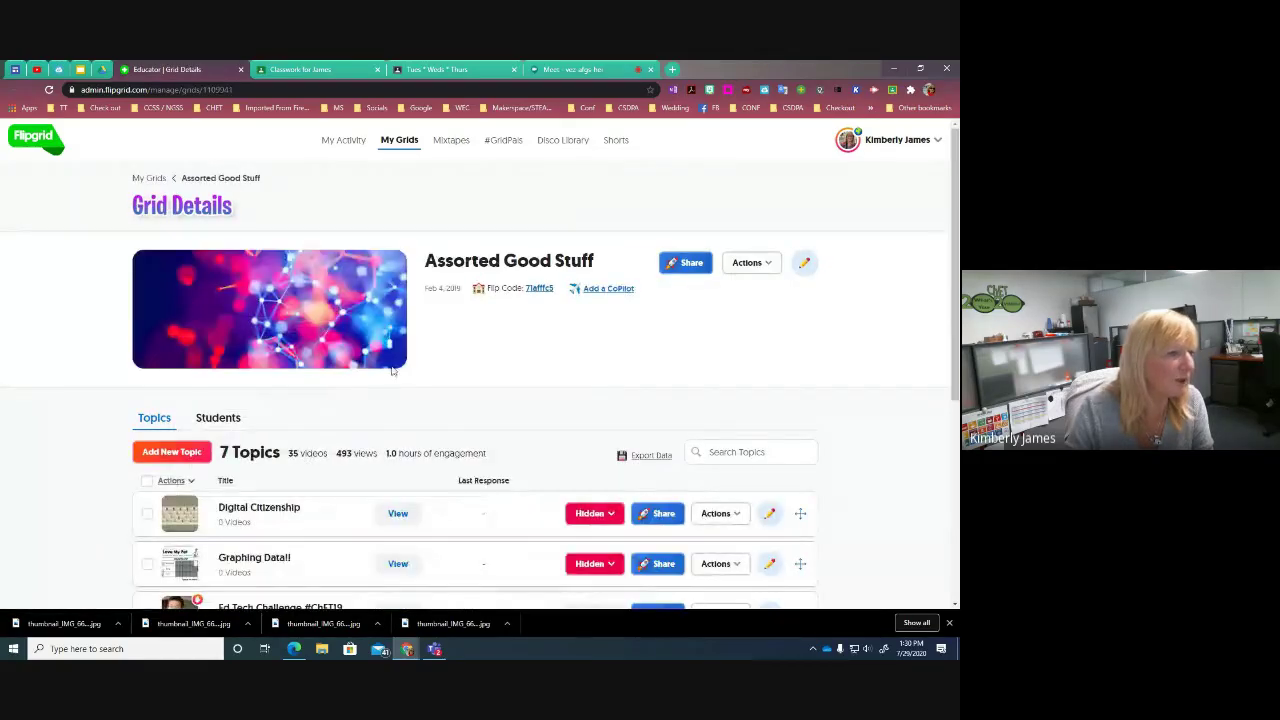
pyautogui.scroll(-5, 405, 432)
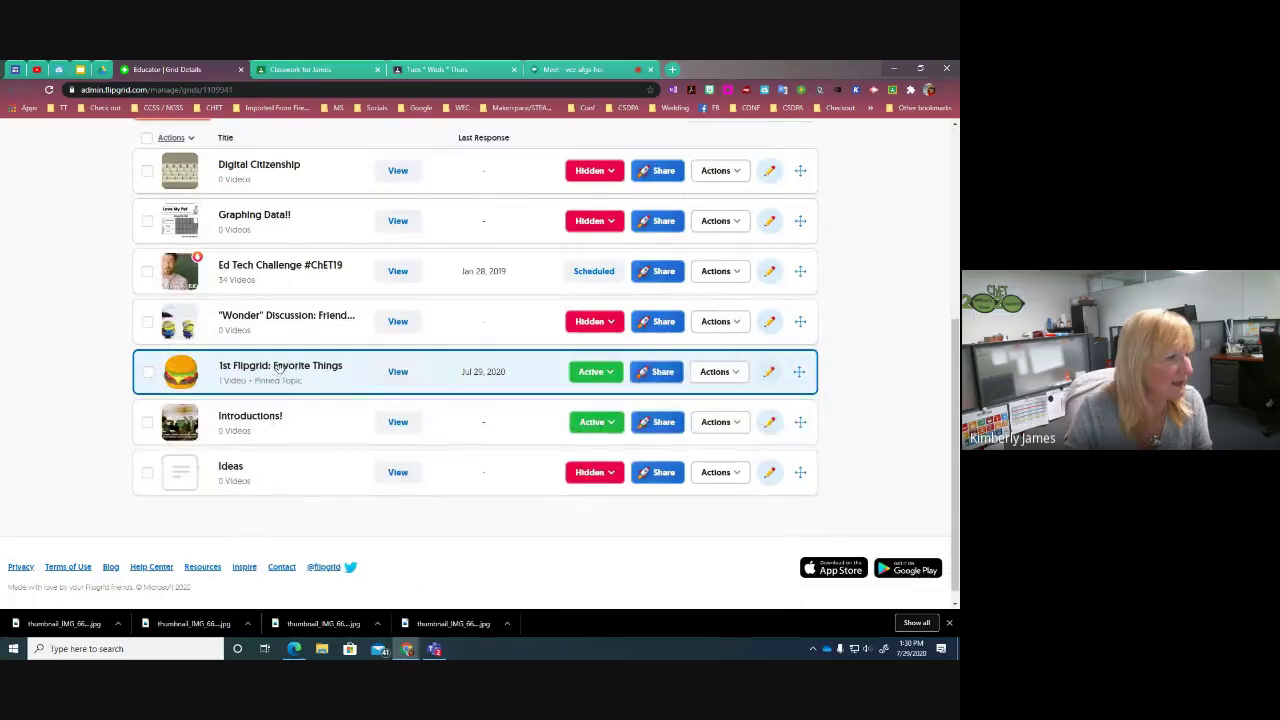
pyautogui.click(282, 372)
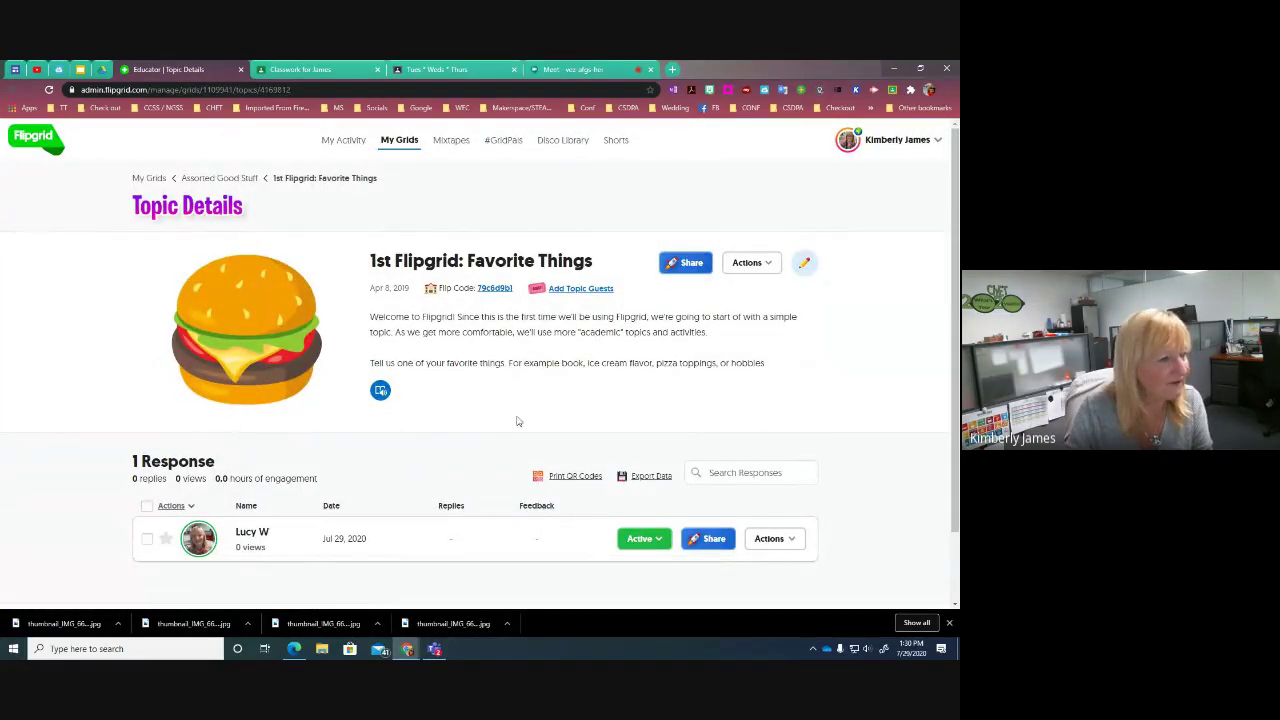
# Try sharing the topic to Google Classroom, choosing Demo Class: Nachos Class and displaying the available post actions.
pyautogui.click(686, 264)
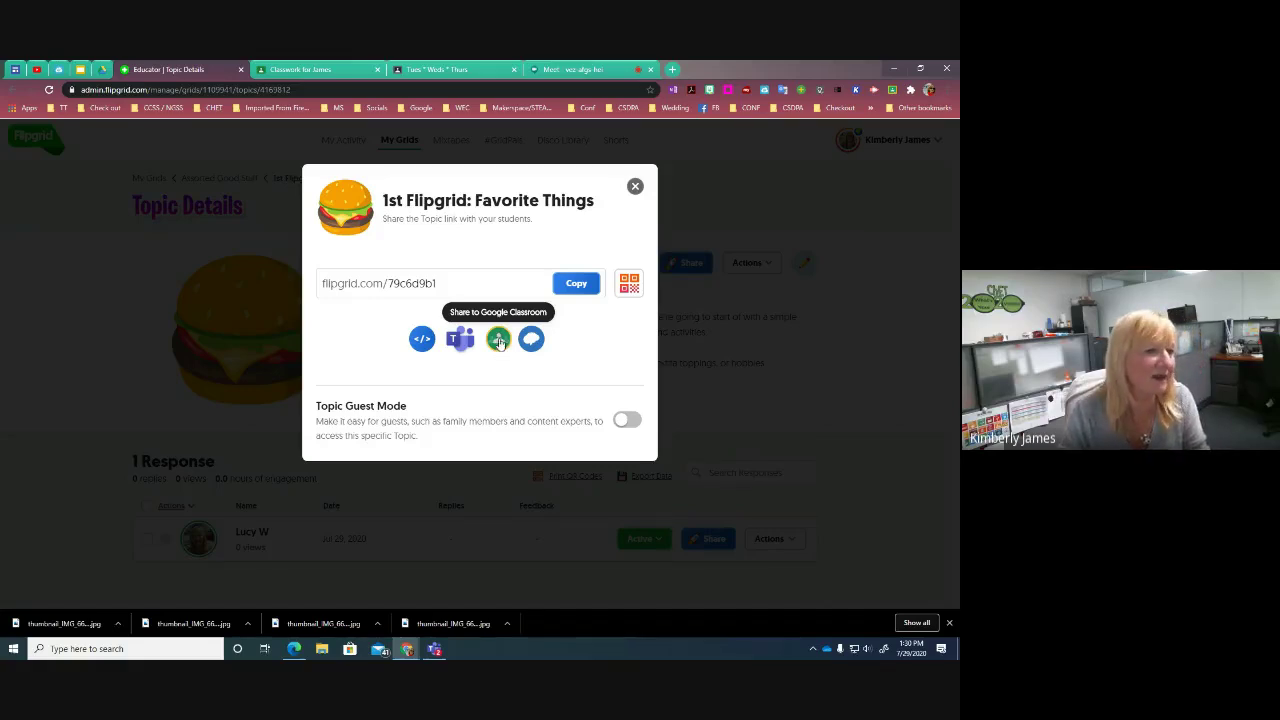
pyautogui.click(499, 340)
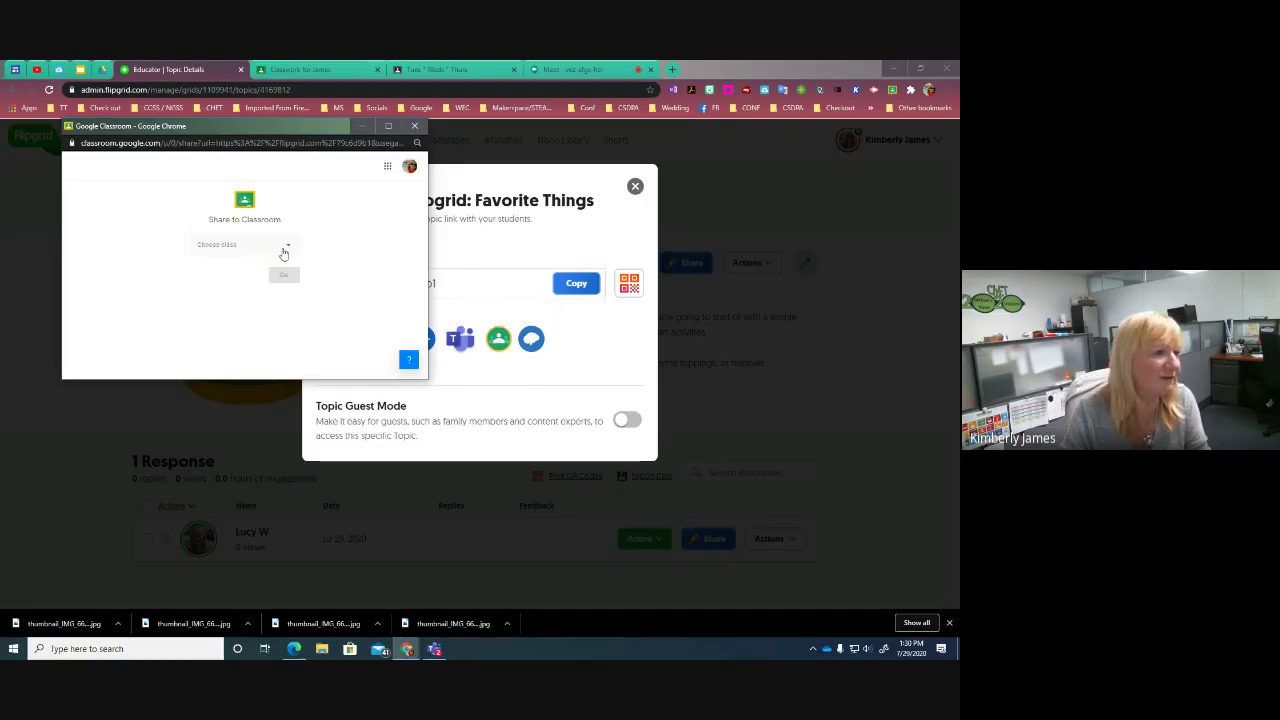
pyautogui.click(284, 250)
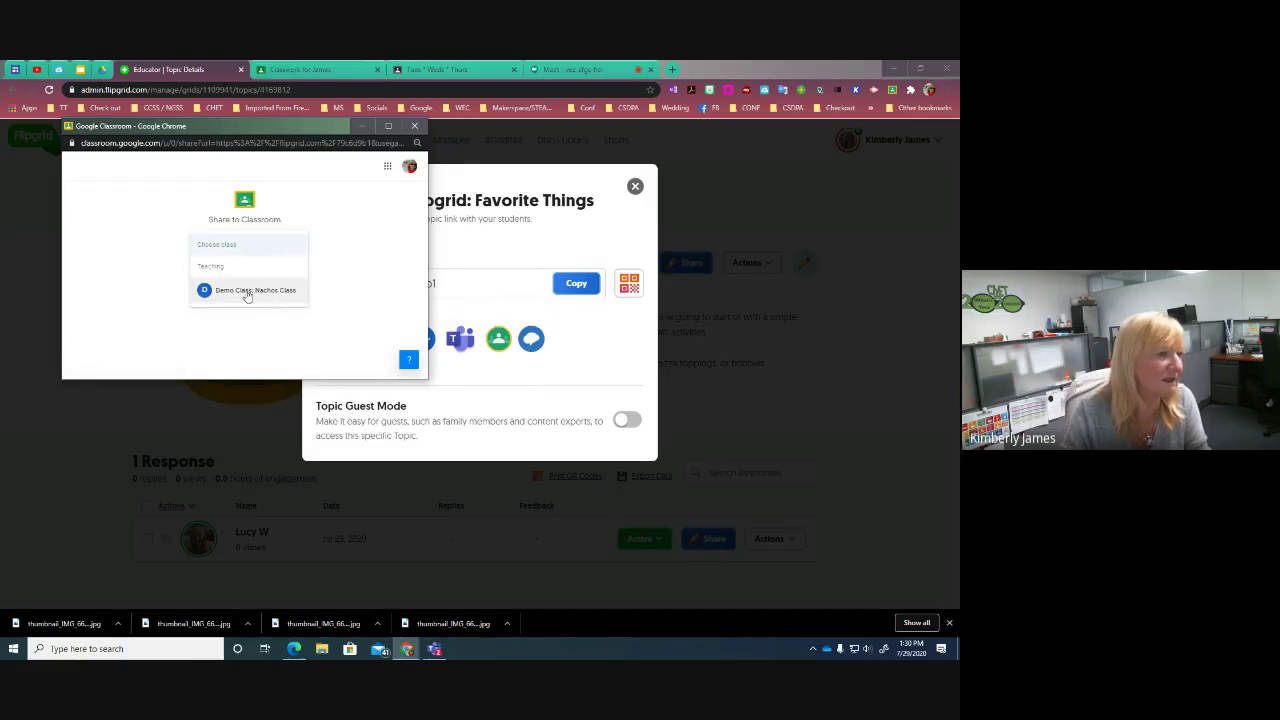
pyautogui.click(255, 291)
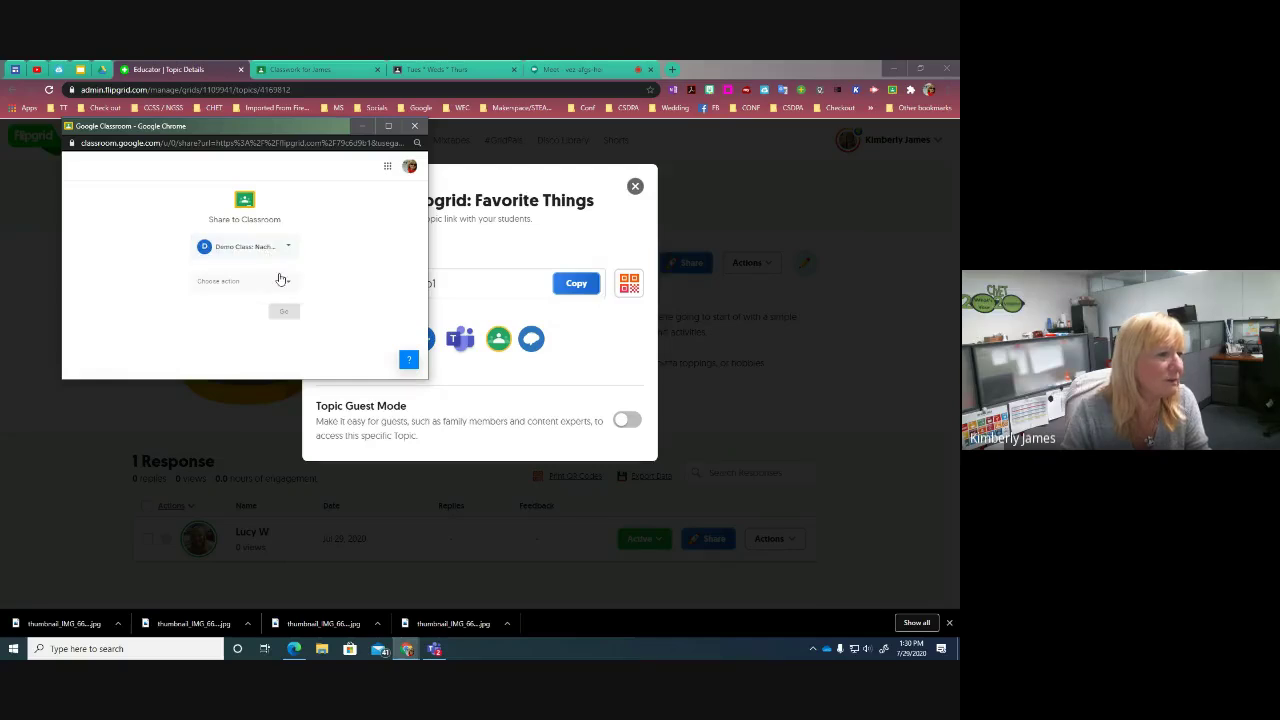
pyautogui.click(281, 280)
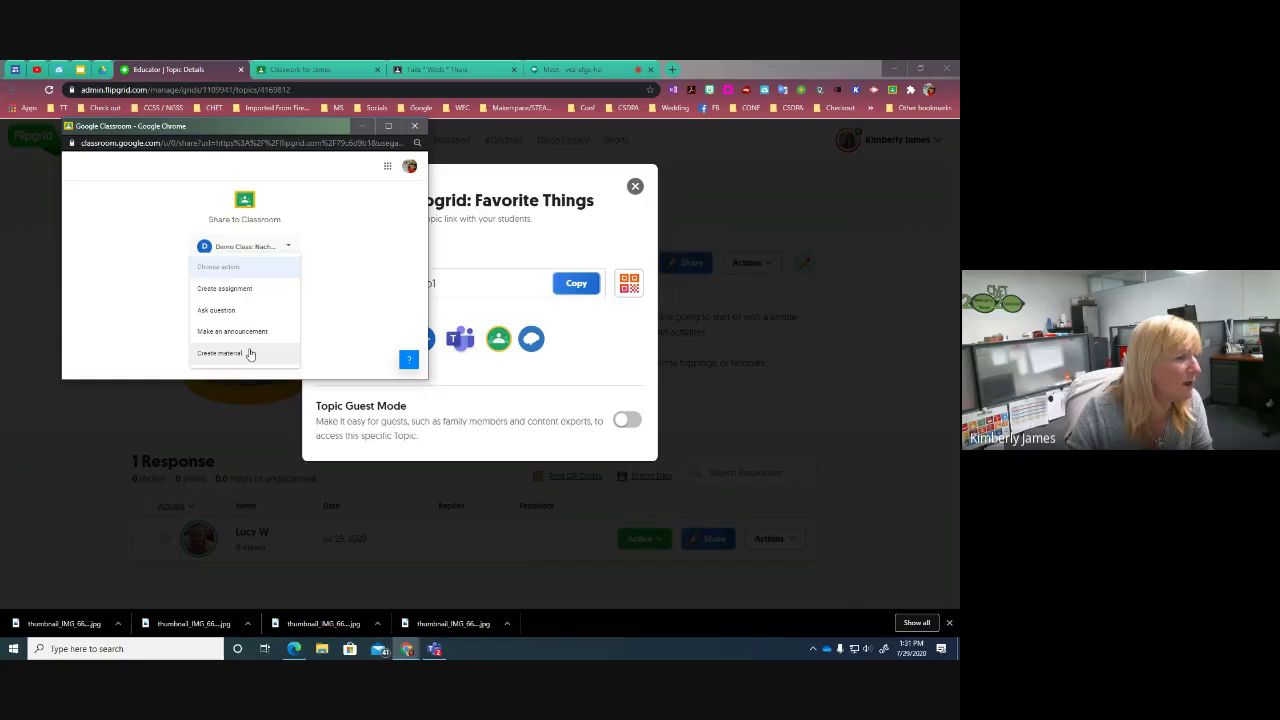
# Switch back to Google Classroom and close the blank assignment to return to the classwork list.
pyautogui.click(305, 69)
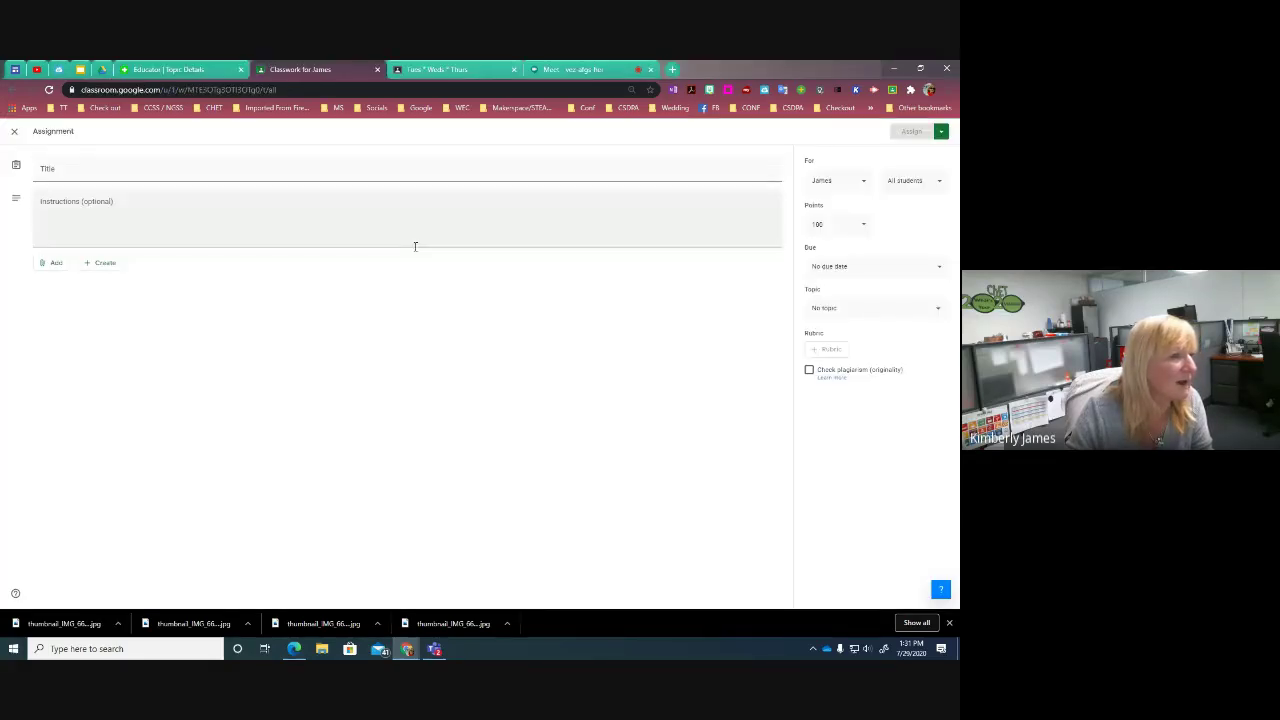
pyautogui.click(12, 132)
pyautogui.scroll(-1, 491, 477)
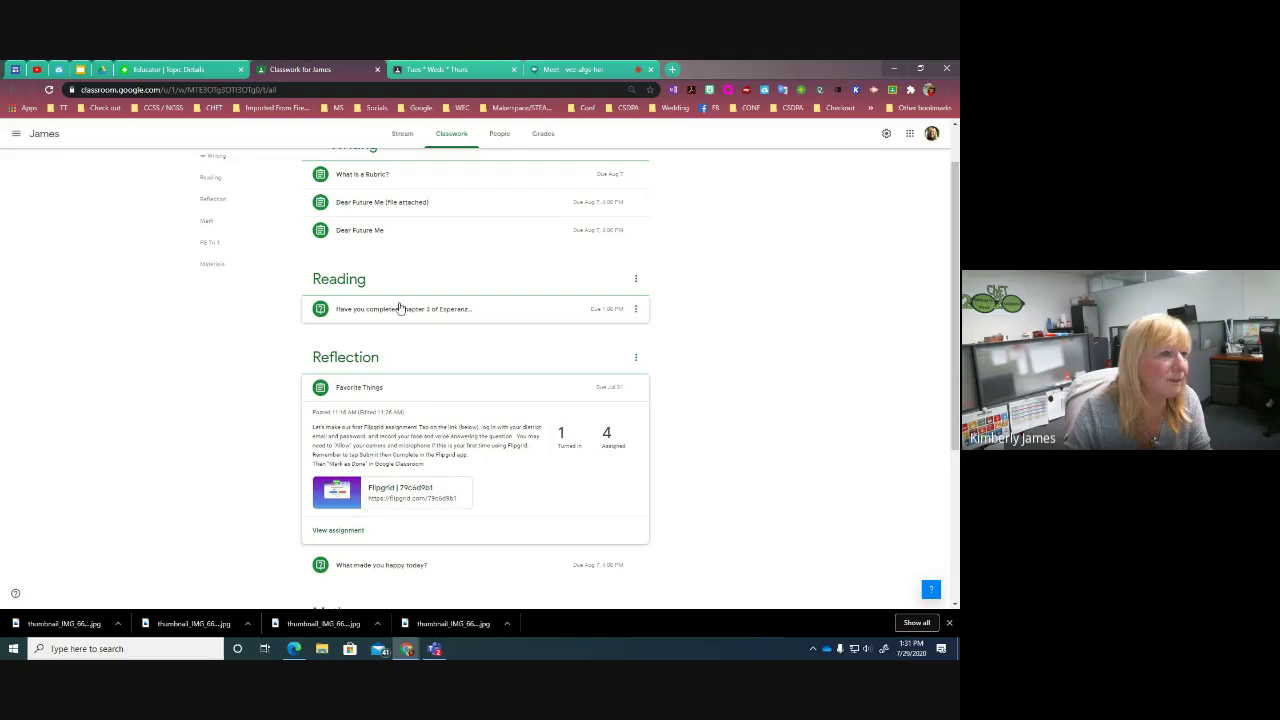
# Switch to Flipgrid, copy the share link of the topic "1st Flipgrid: Favorite Things" and return to the Google Classroom classwork list.
pyautogui.click(204, 71)
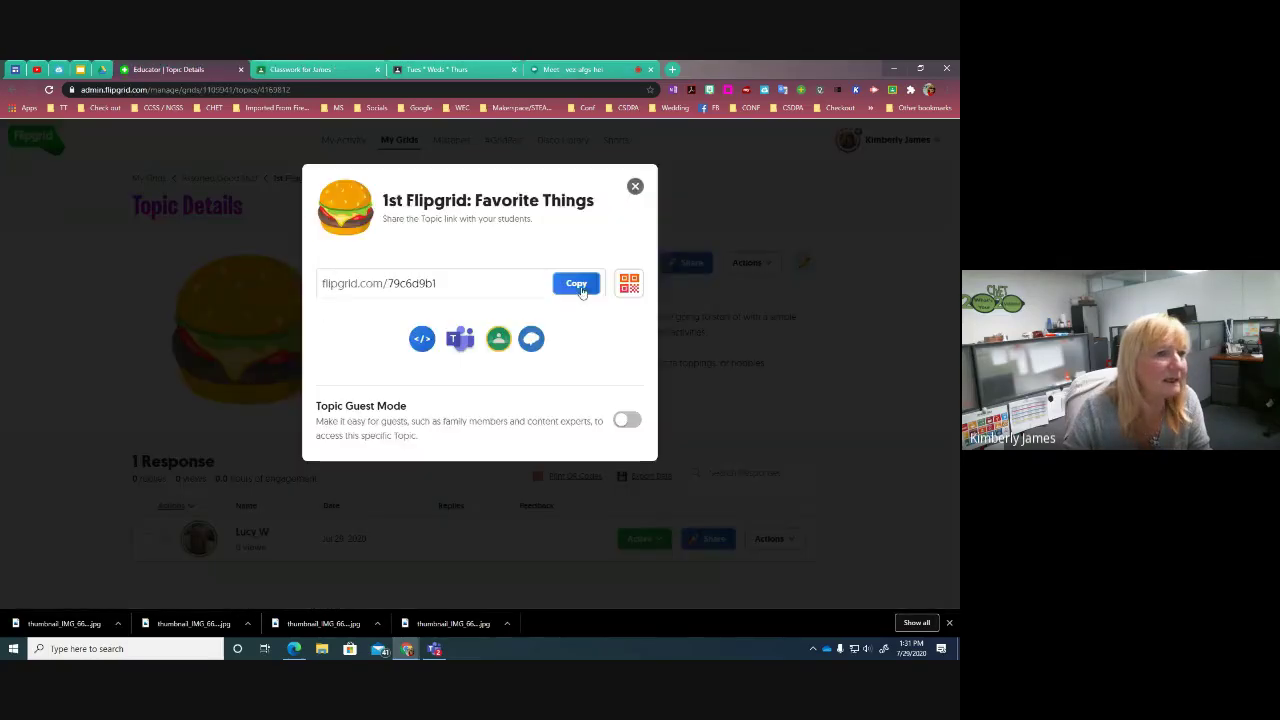
pyautogui.click(592, 286)
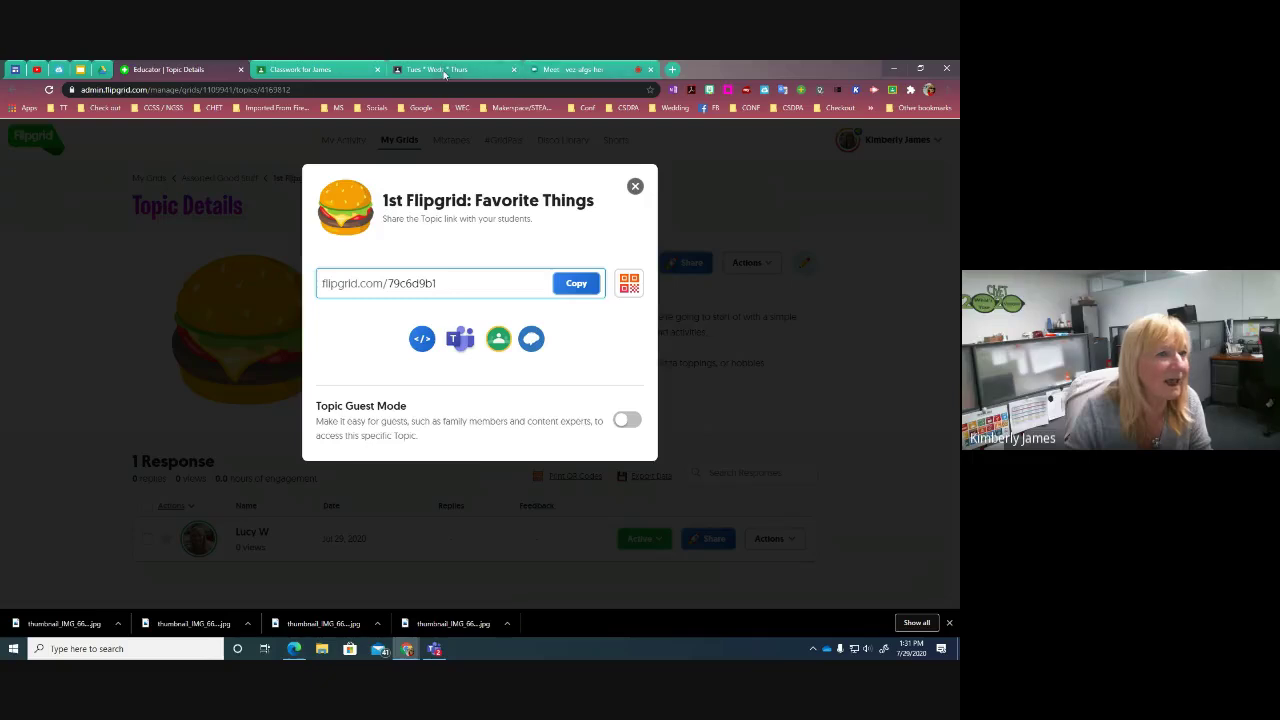
pyautogui.click(300, 69)
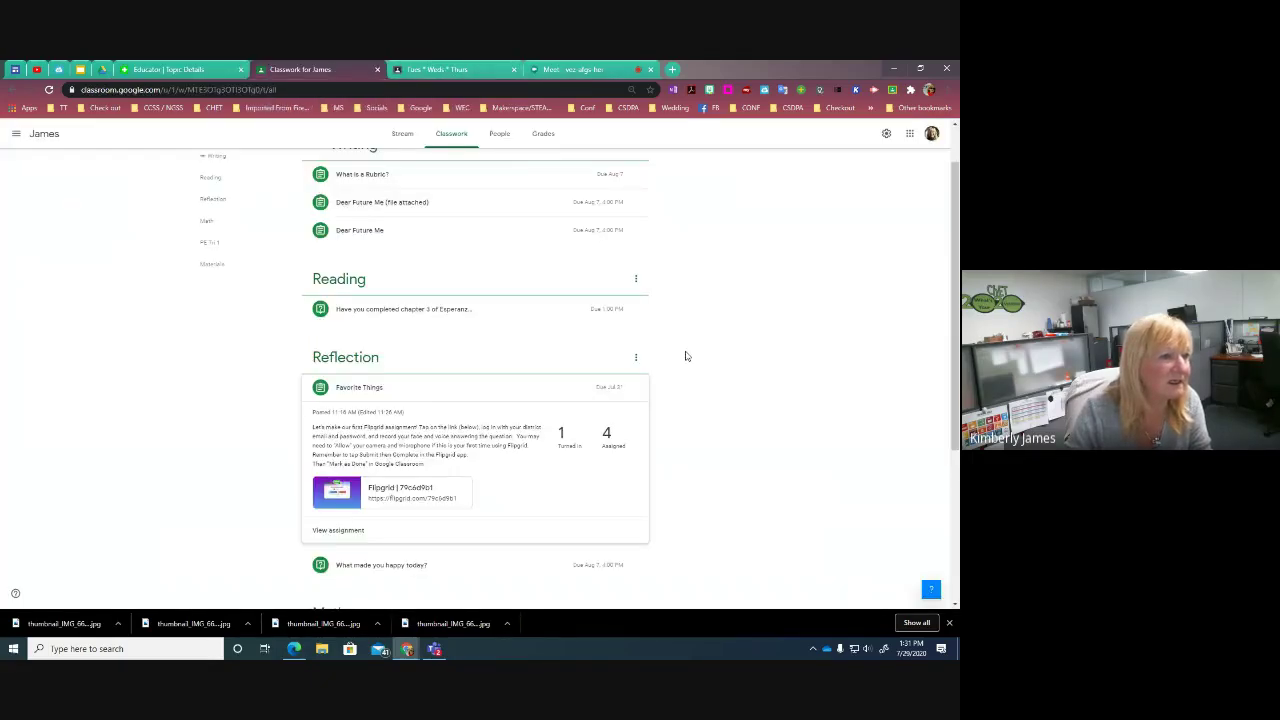
# Try attaching the copied Flipgrid topic link to a new assignment, and close the untitled assignment without assigning it.
pyautogui.scroll(2, 686, 357)
pyautogui.click(330, 166)
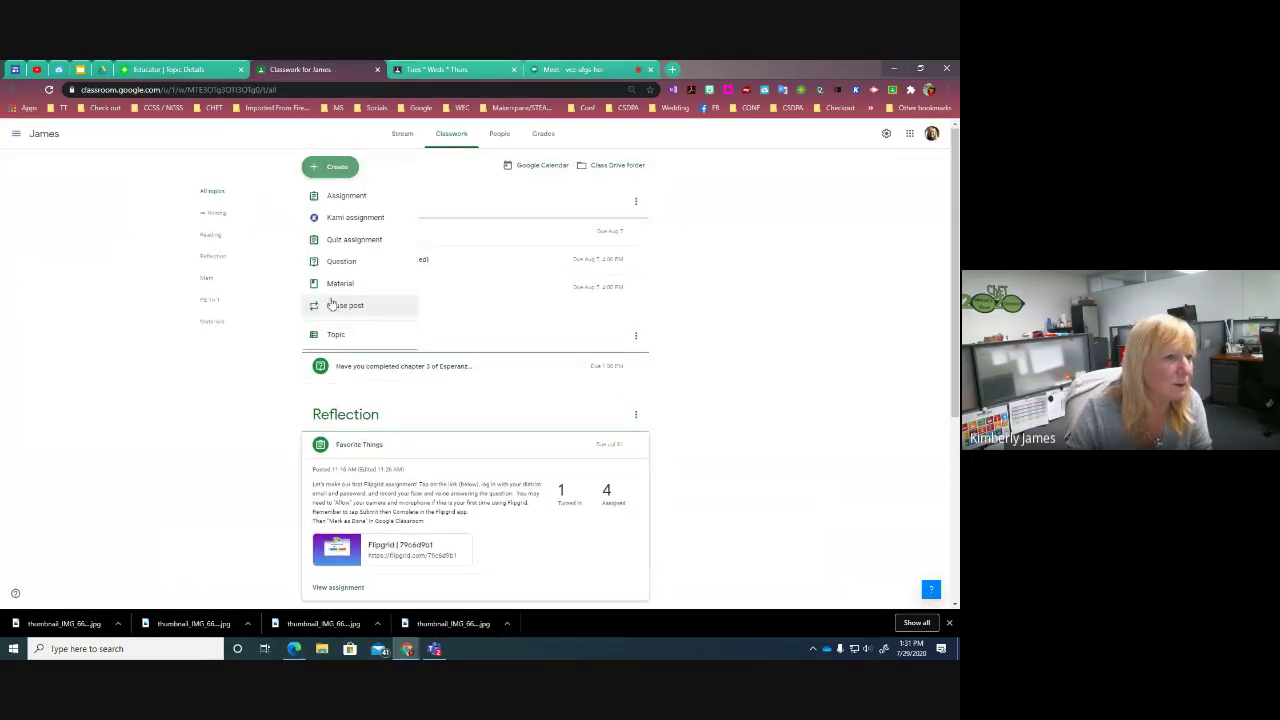
pyautogui.click(339, 198)
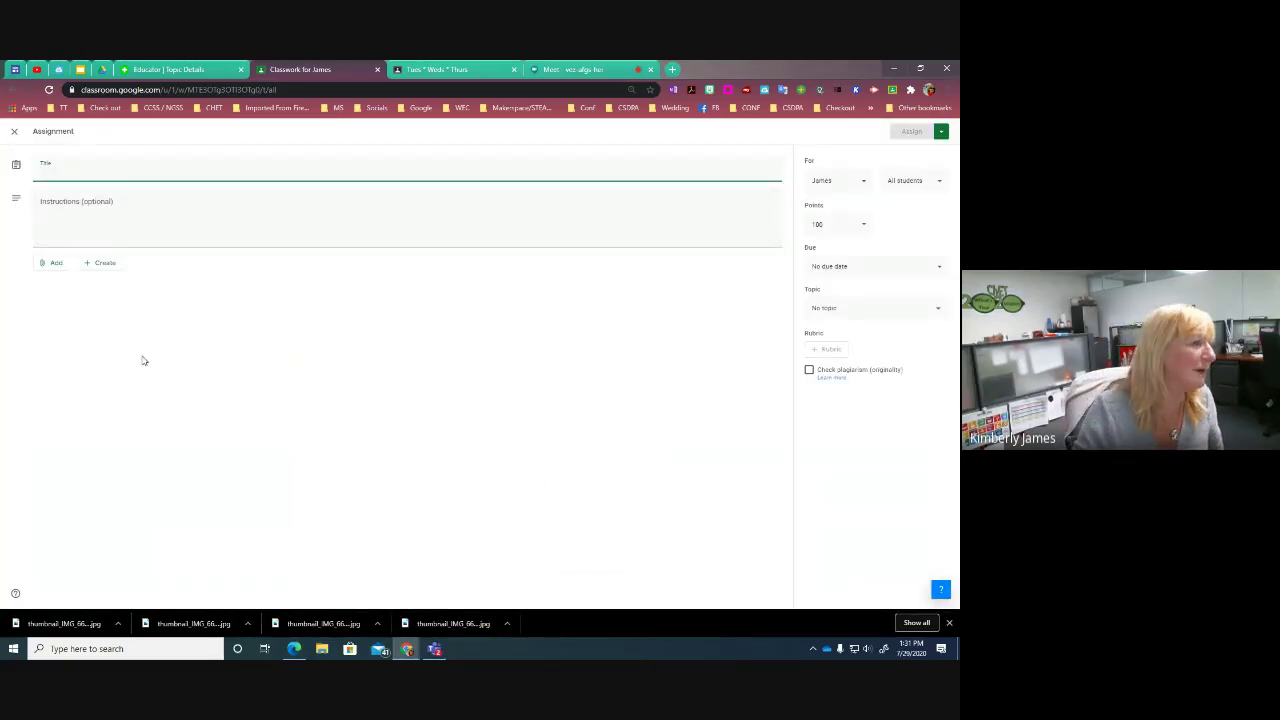
pyautogui.click(56, 263)
pyautogui.click(58, 295)
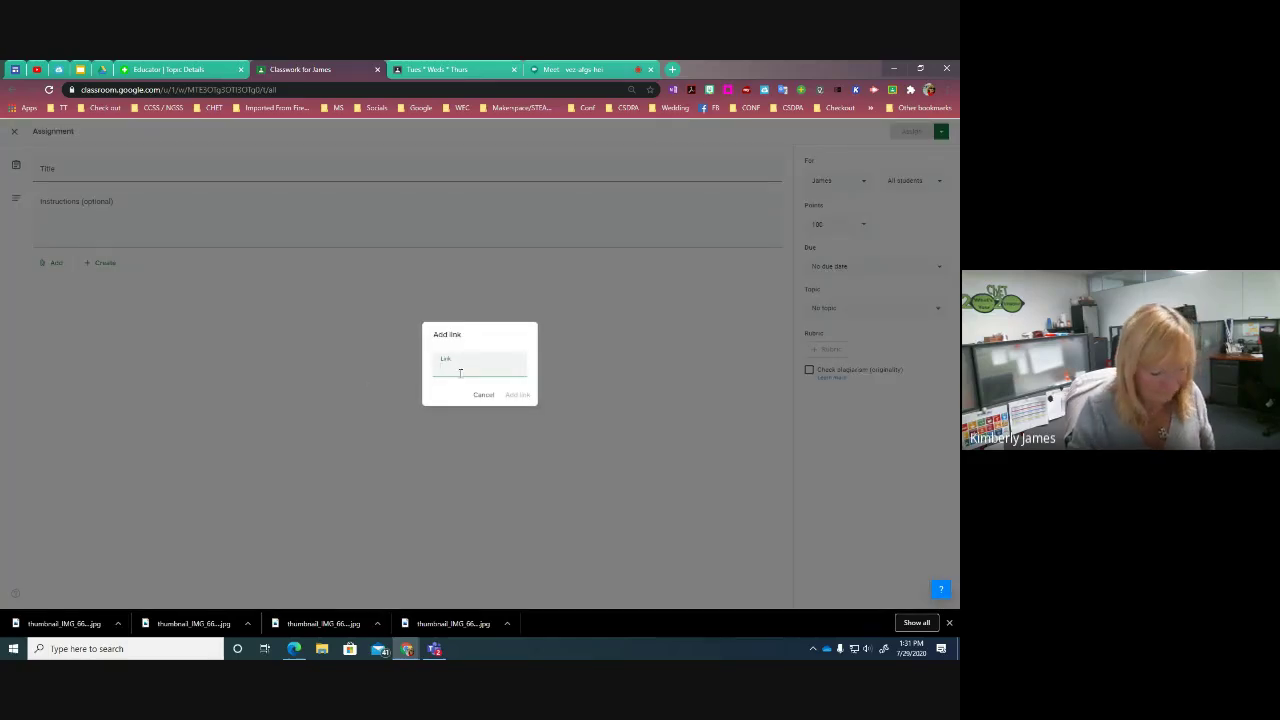
pyautogui.hotkey('ctrl', 'v')
pyautogui.click(515, 396)
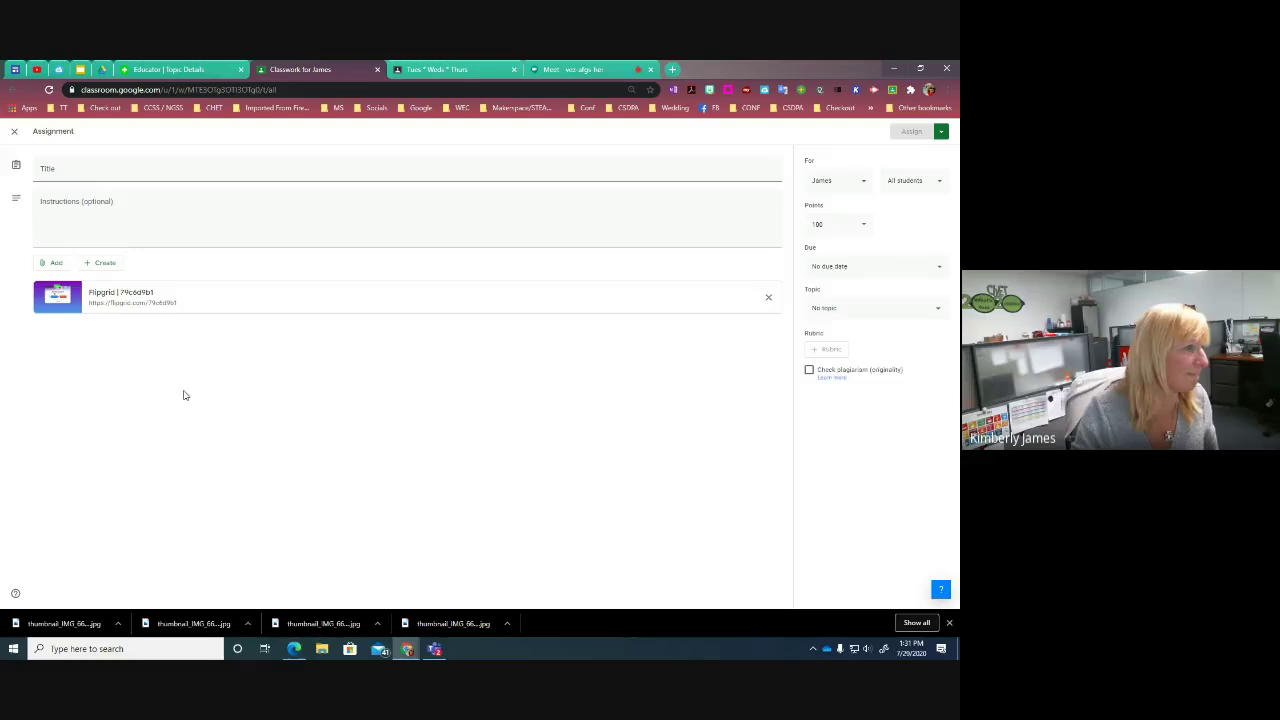
pyautogui.click(15, 134)
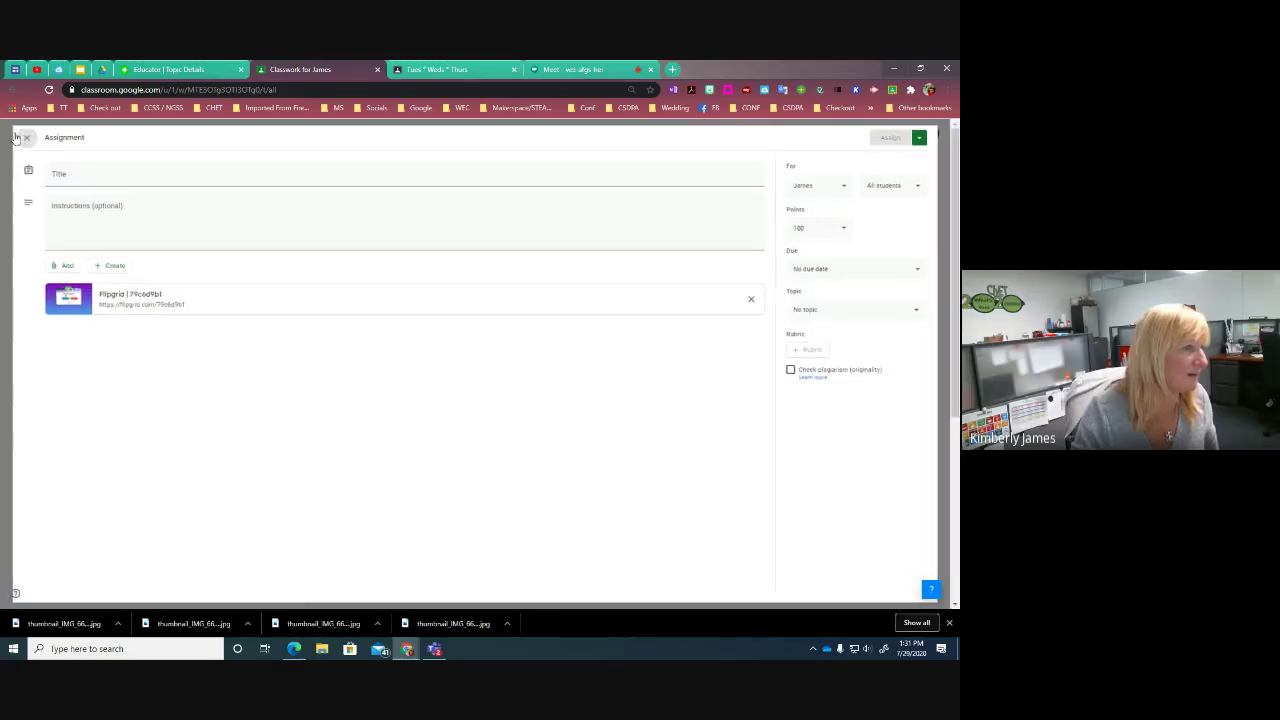
# Close the Flipgrid page and look at the post types available for new classwork.
pyautogui.click(240, 69)
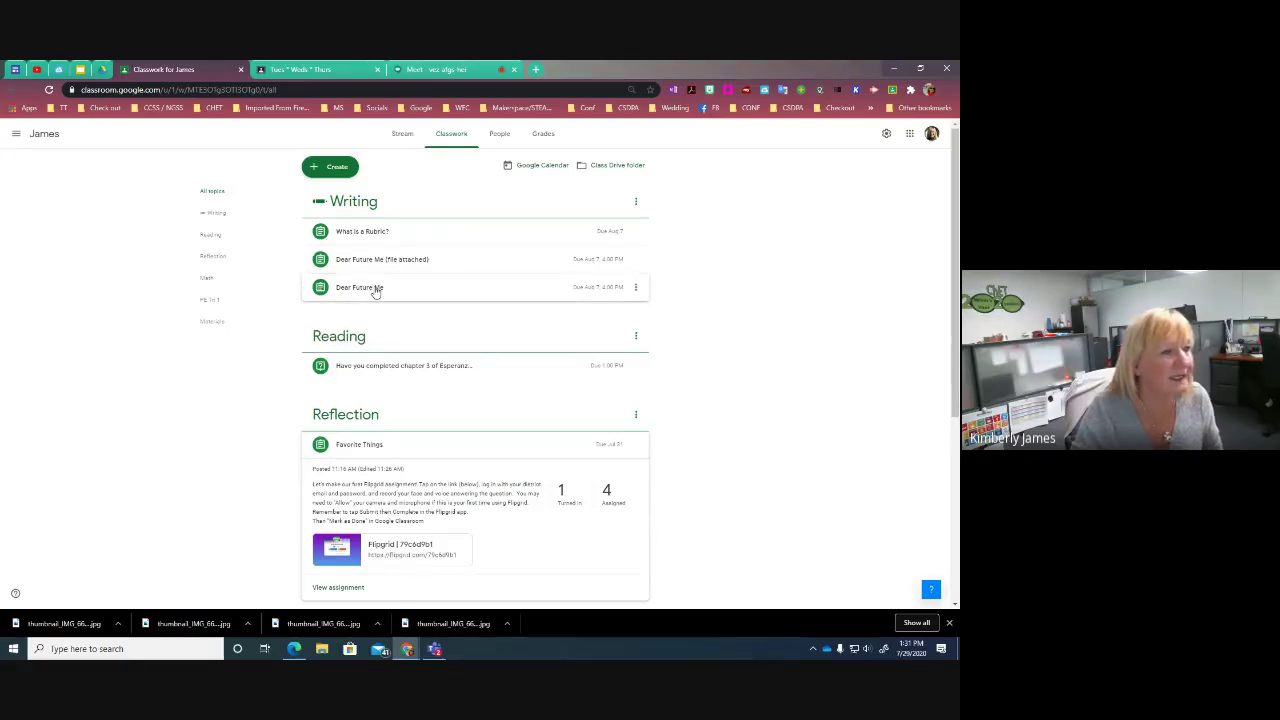
pyautogui.click(338, 176)
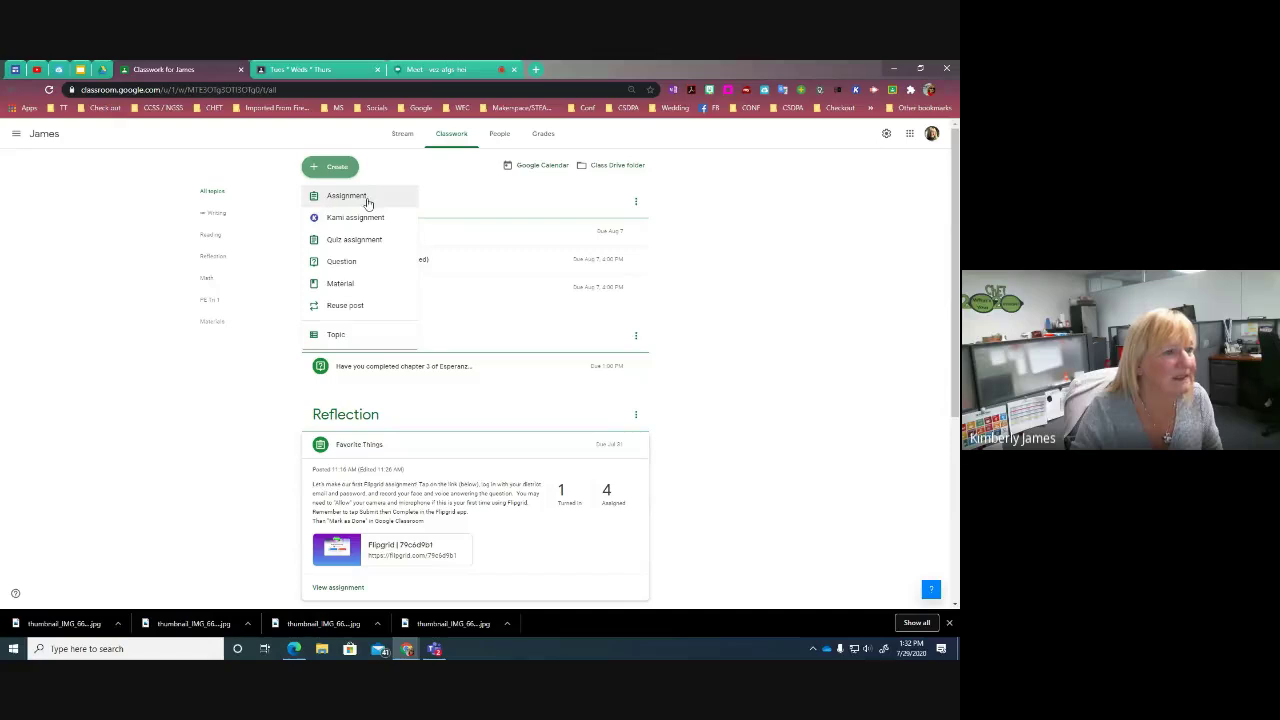
pyautogui.click(188, 436)
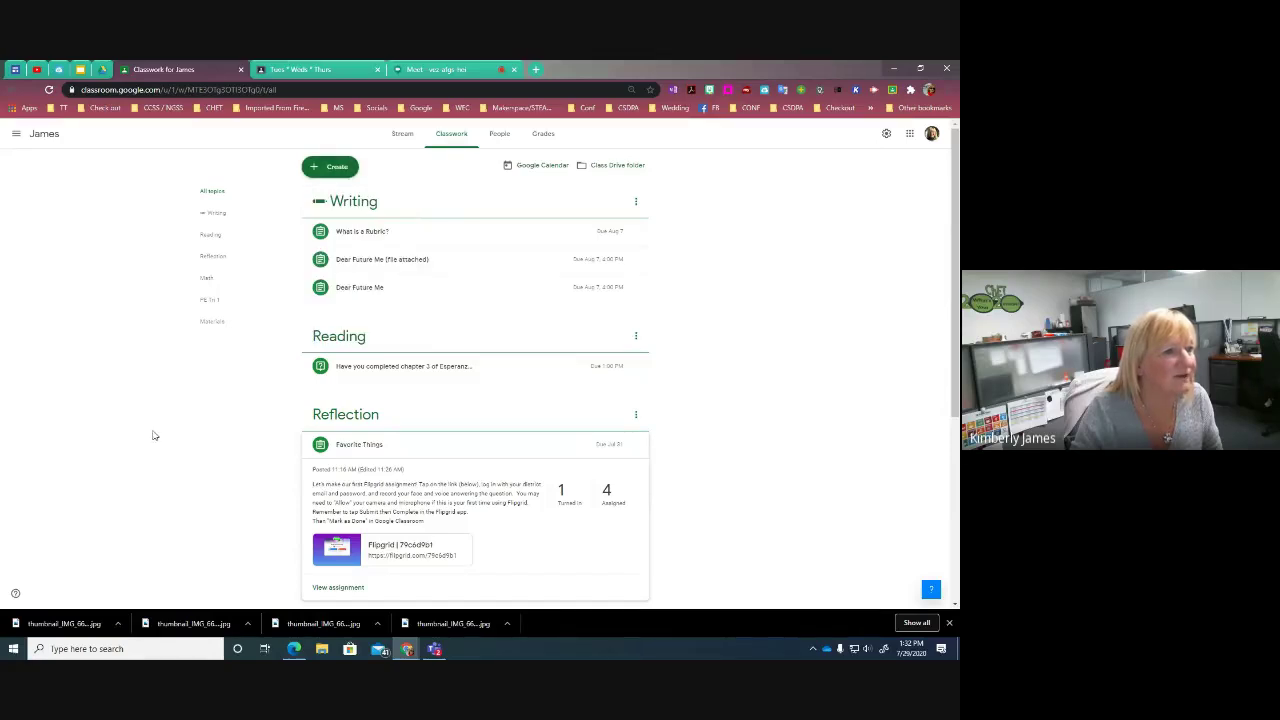
# View the teacher's page of the "Dear Future Me" writing assignment and show its instructions.
pyautogui.click(366, 289)
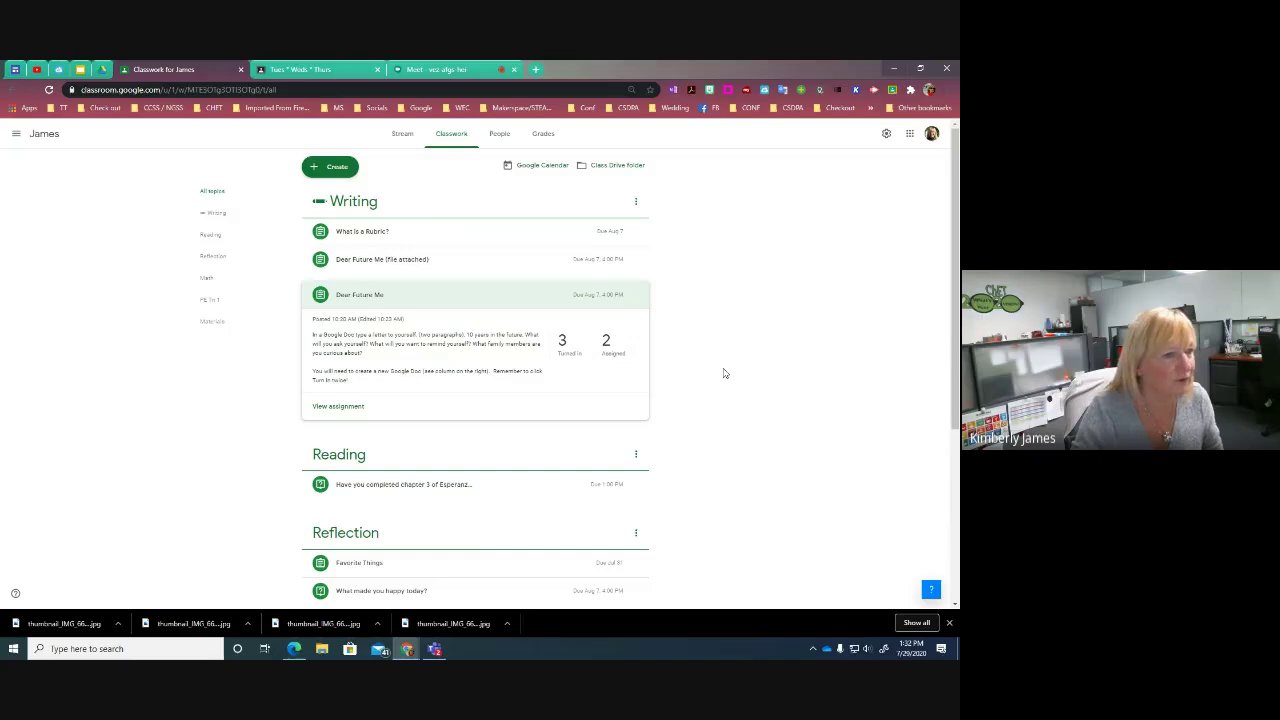
pyautogui.click(322, 407)
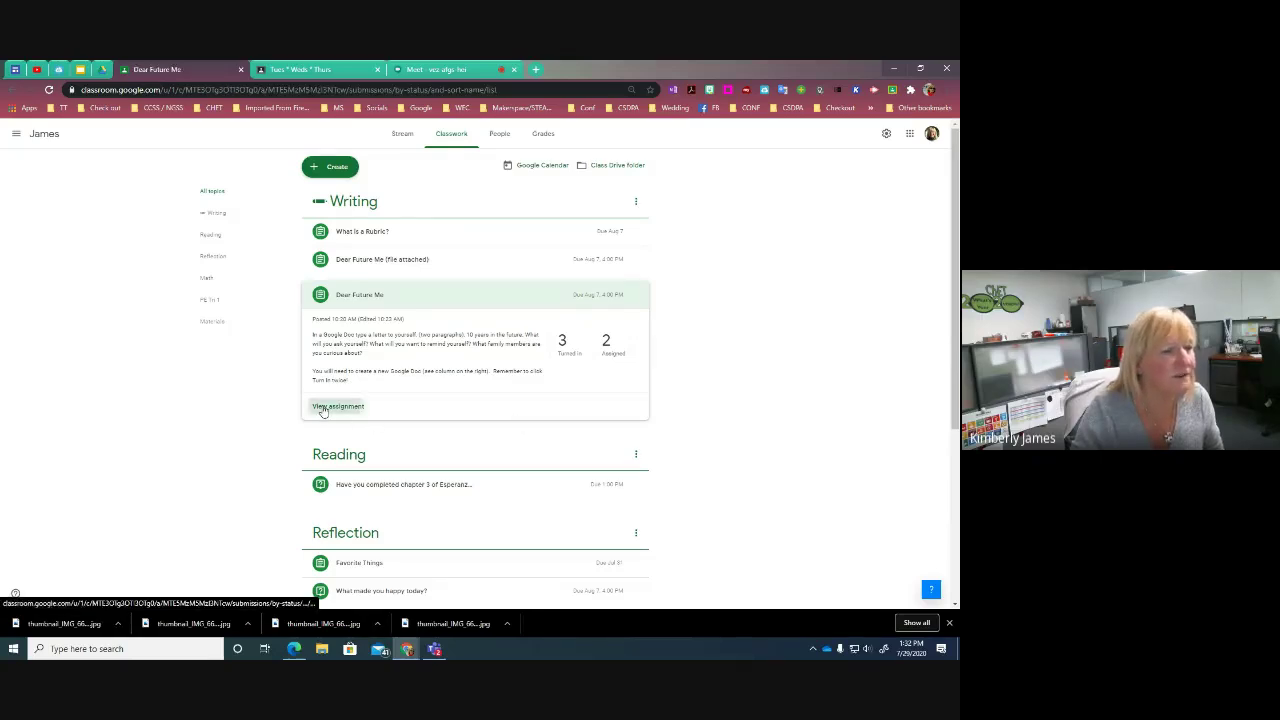
pyautogui.click(446, 133)
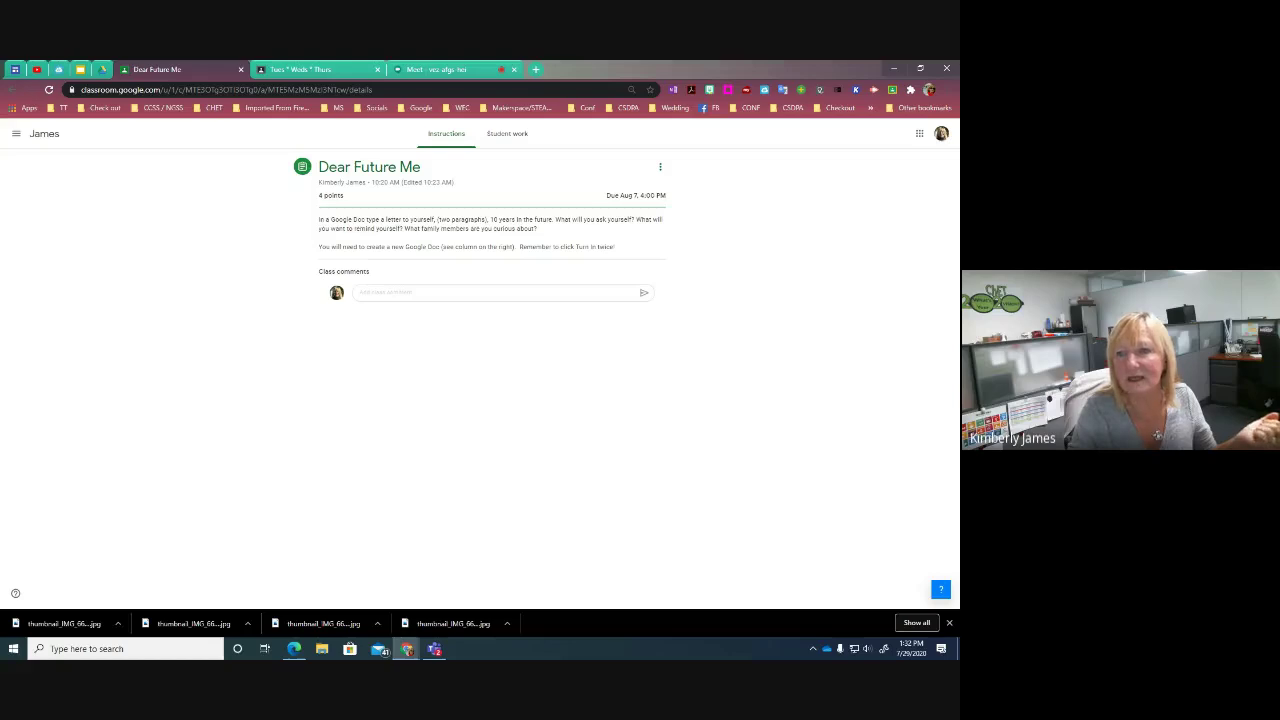
# Switch to the student's Classroom window and open the "Dear Future Me" assignment from the classwork, dismissing the introductory tip.
pyautogui.moveTo(959, 70); pyautogui.dragTo(537, 84)
pyautogui.click(668, 77)
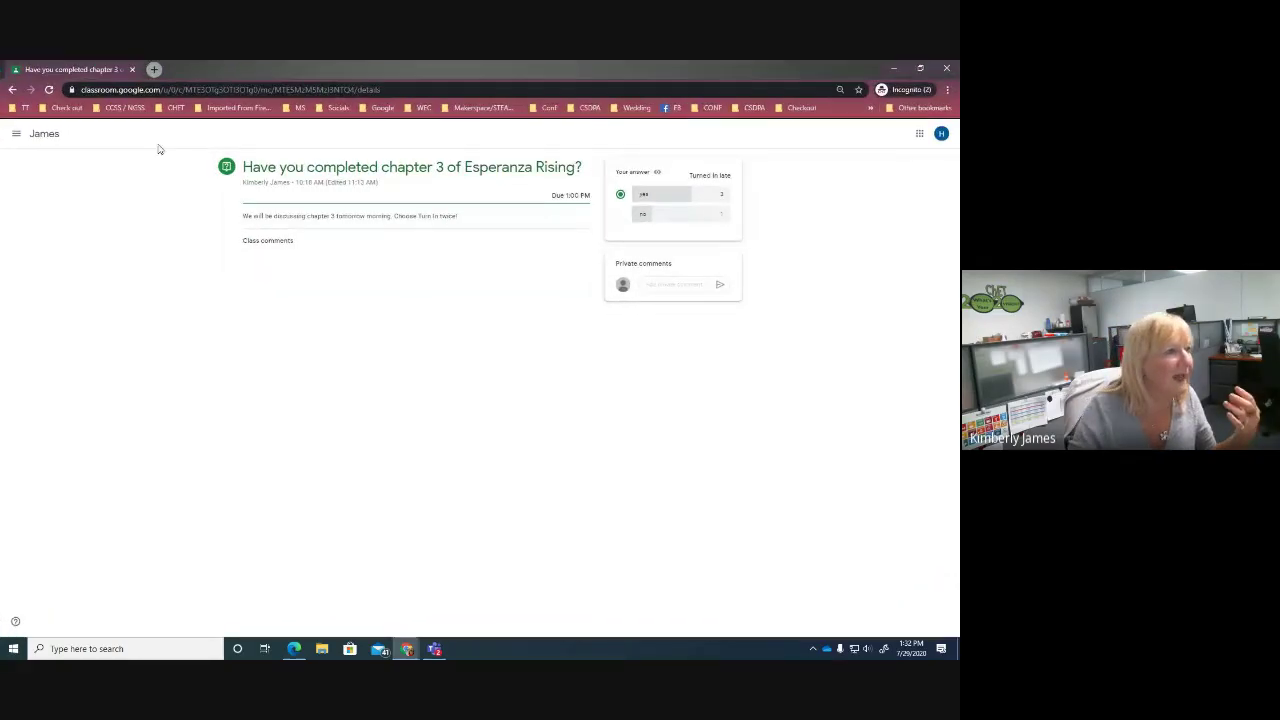
pyautogui.click(46, 138)
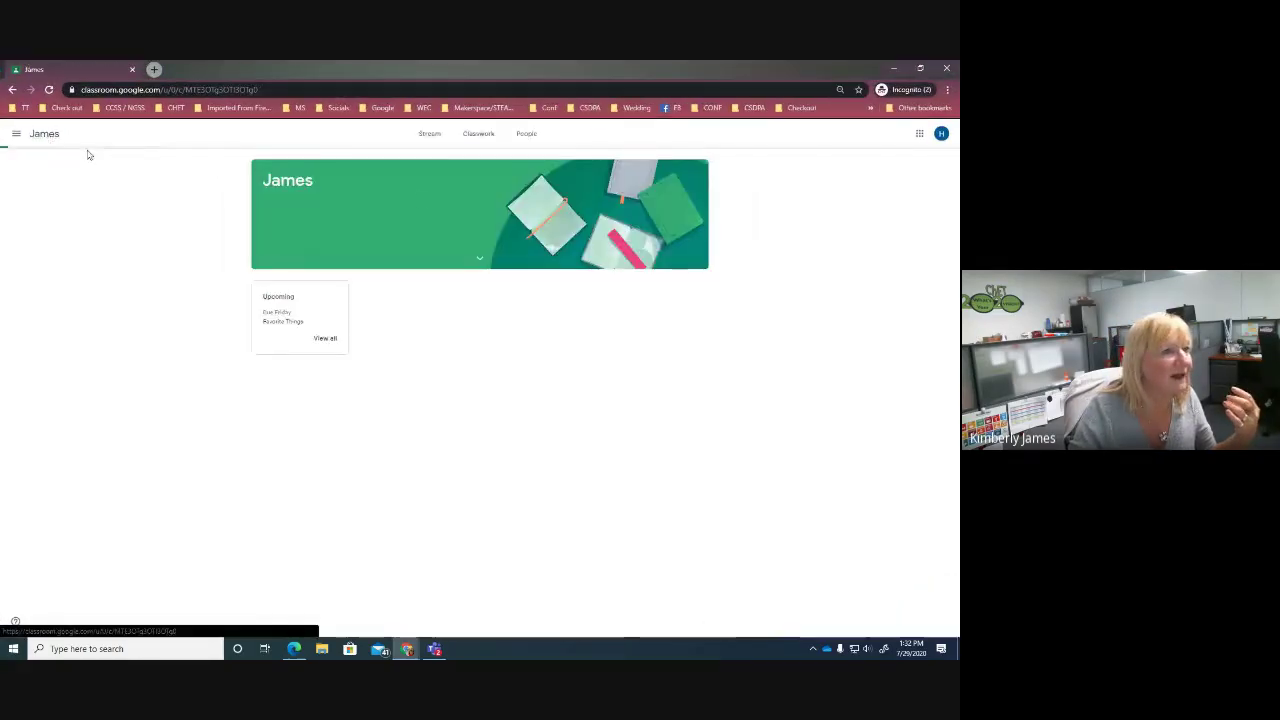
pyautogui.click(480, 134)
pyautogui.click(512, 185)
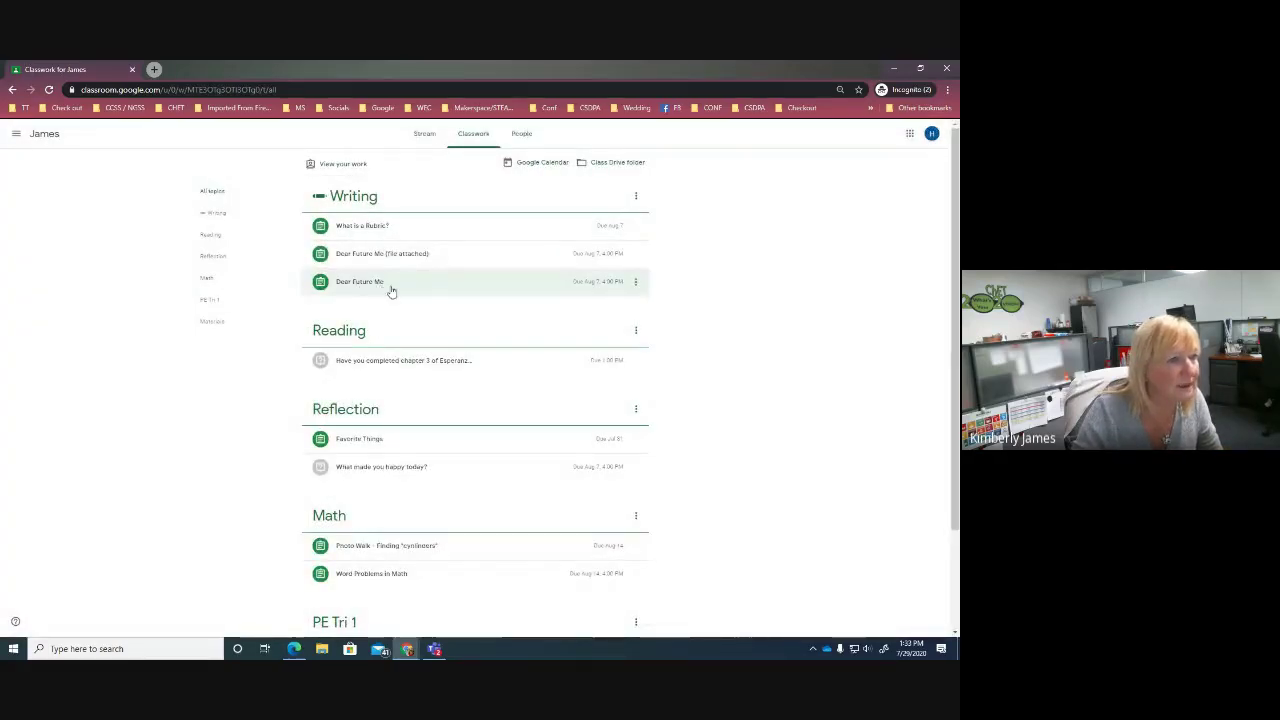
pyautogui.click(364, 288)
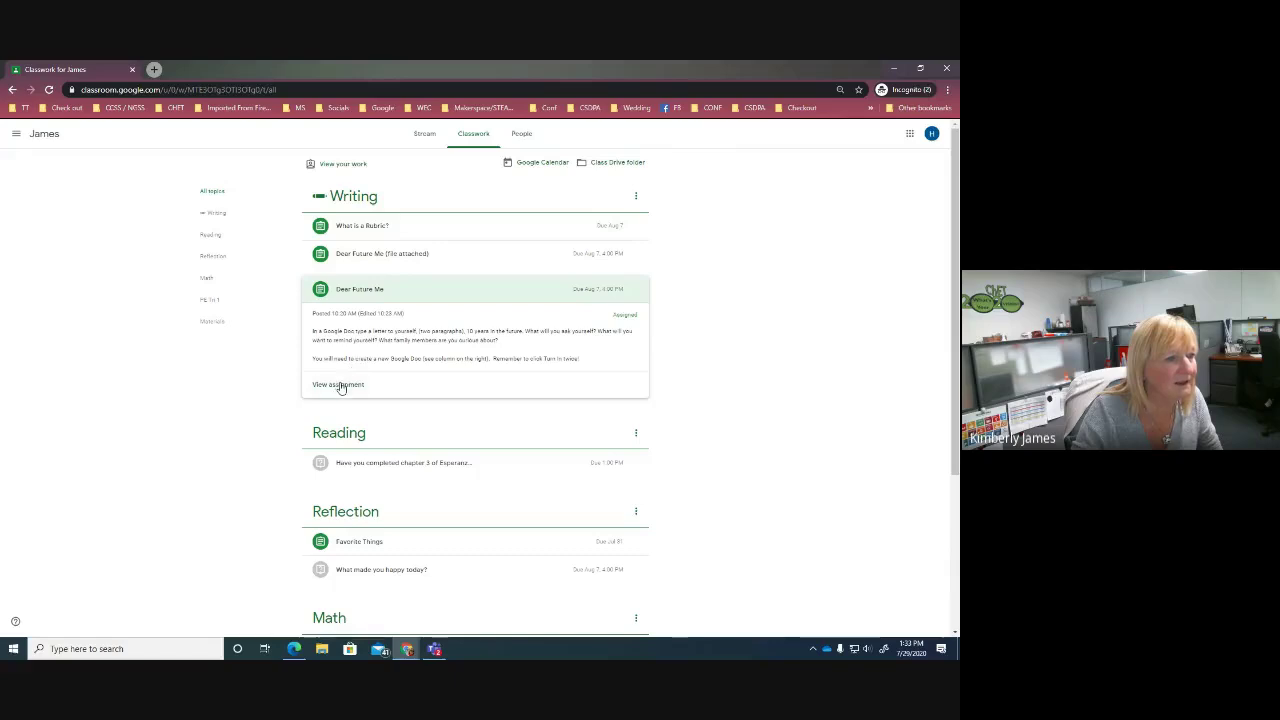
pyautogui.click(340, 386)
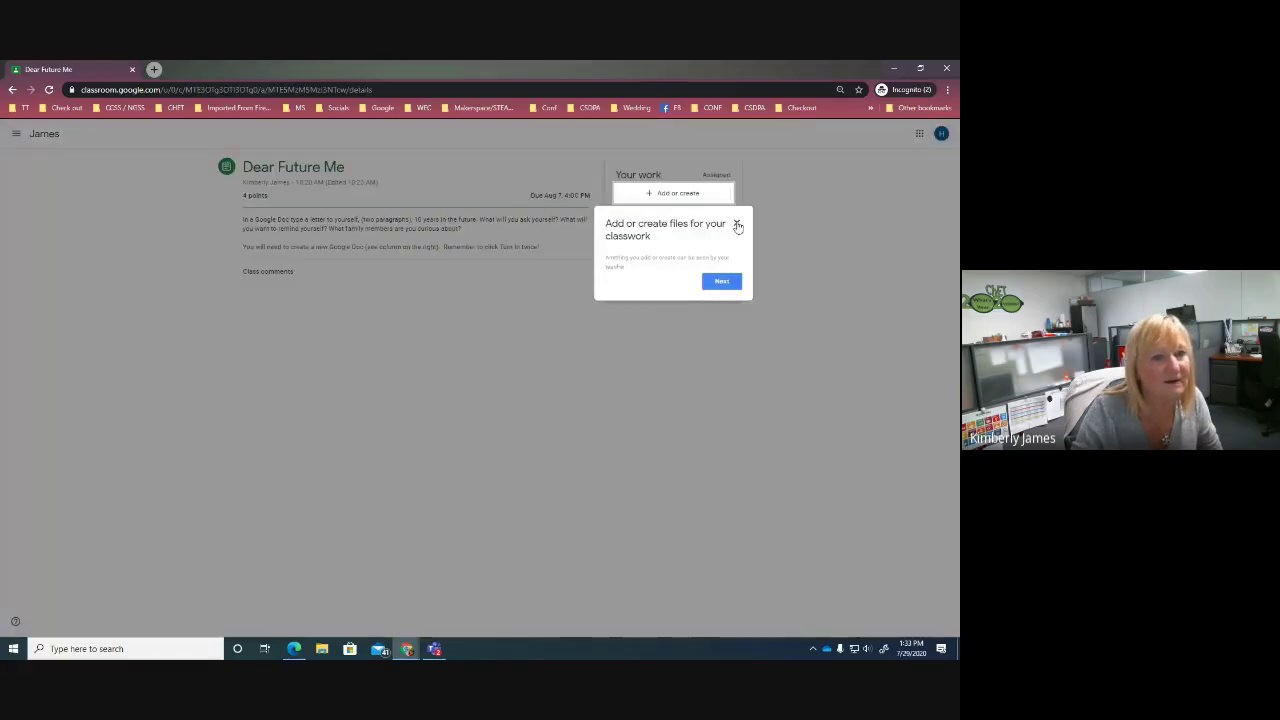
pyautogui.click(737, 226)
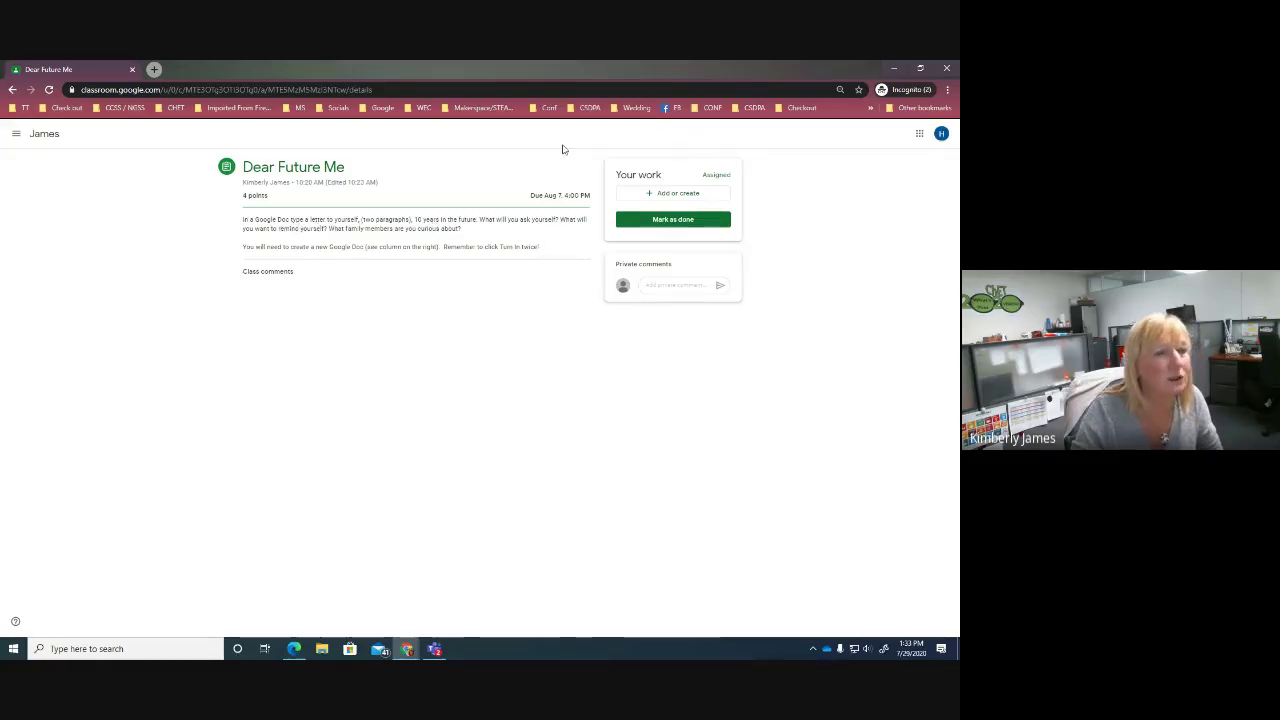
# Create a new Google Docs file as the student's work for "Dear Future Me" and open it for editing.
pyautogui.click(676, 195)
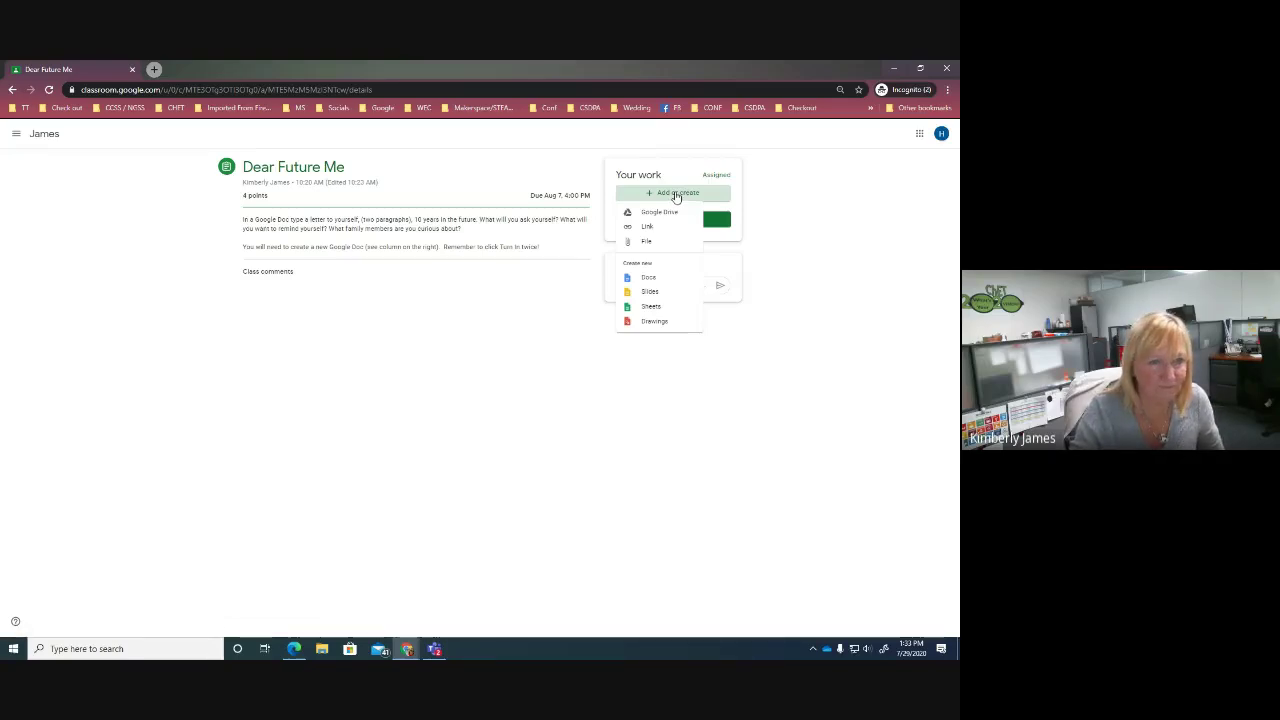
pyautogui.click(648, 279)
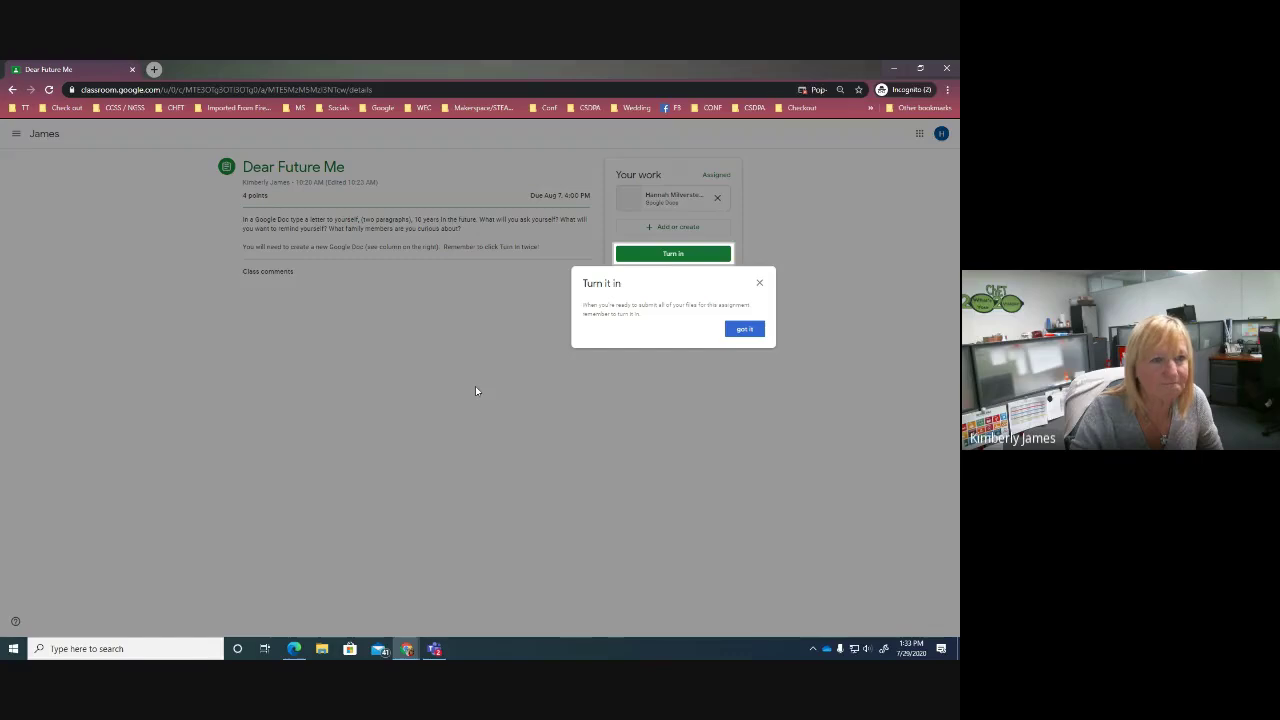
pyautogui.click(759, 288)
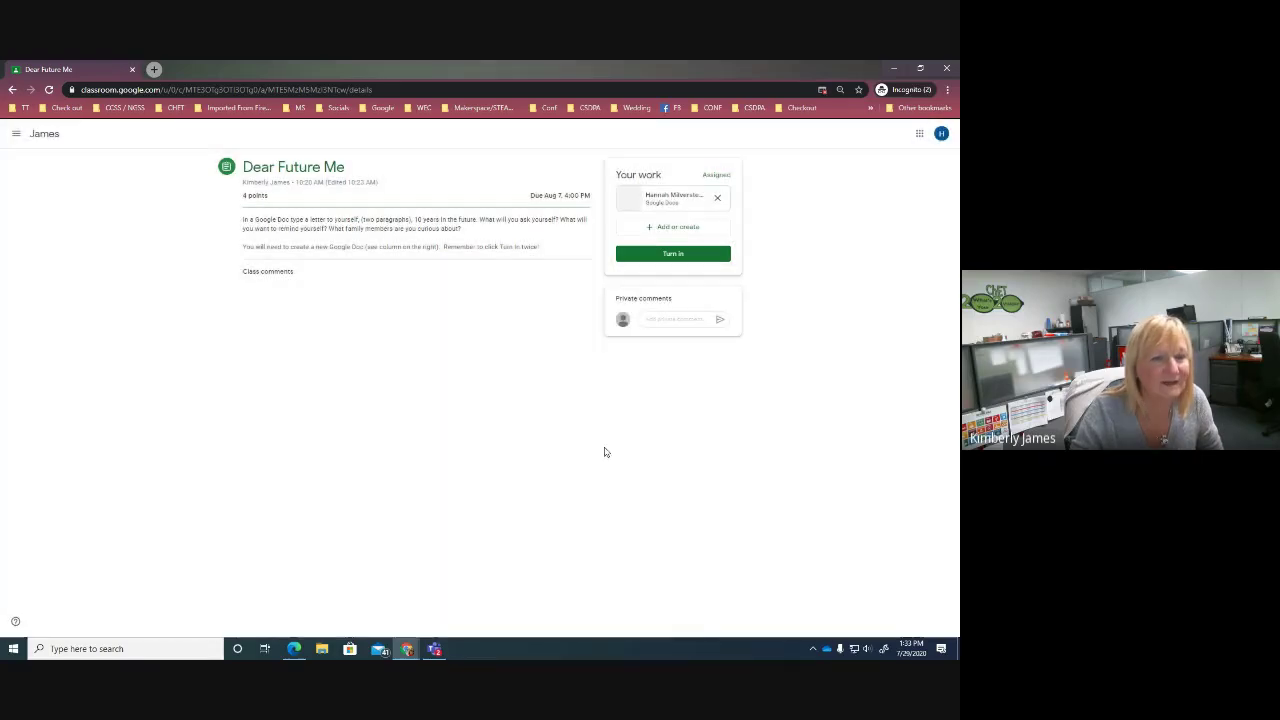
pyautogui.click(661, 195)
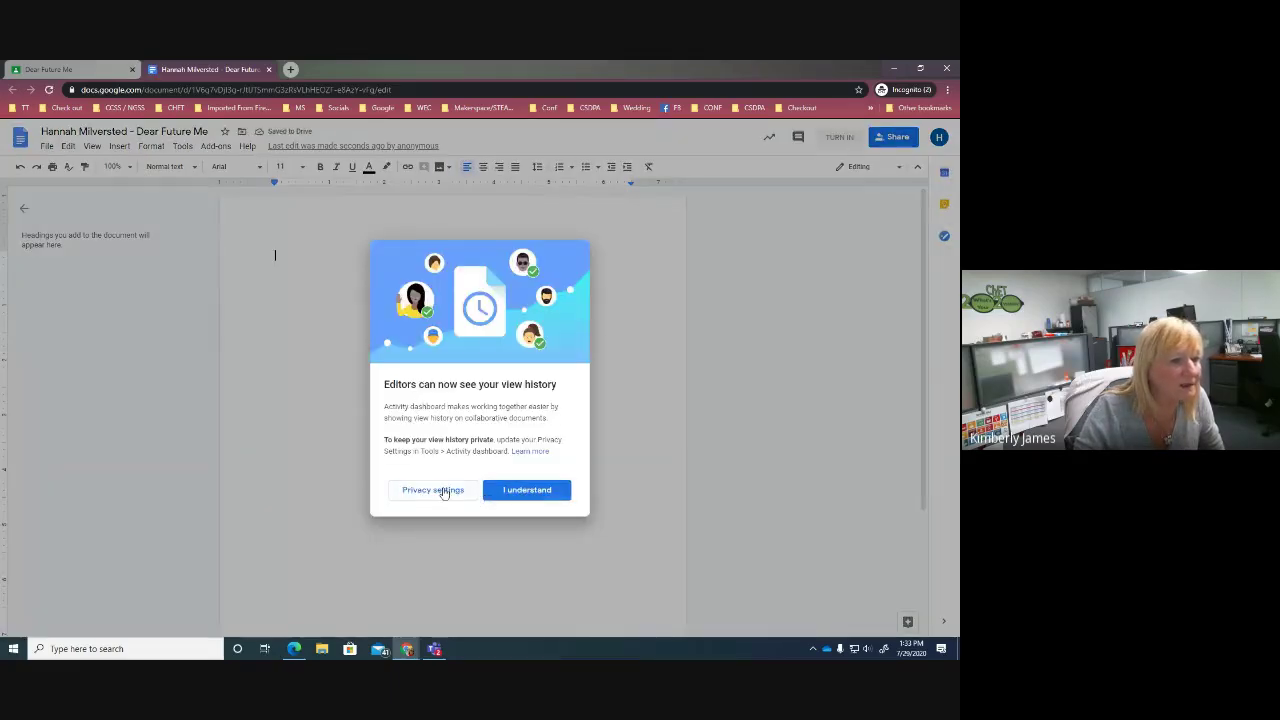
pyautogui.click(545, 493)
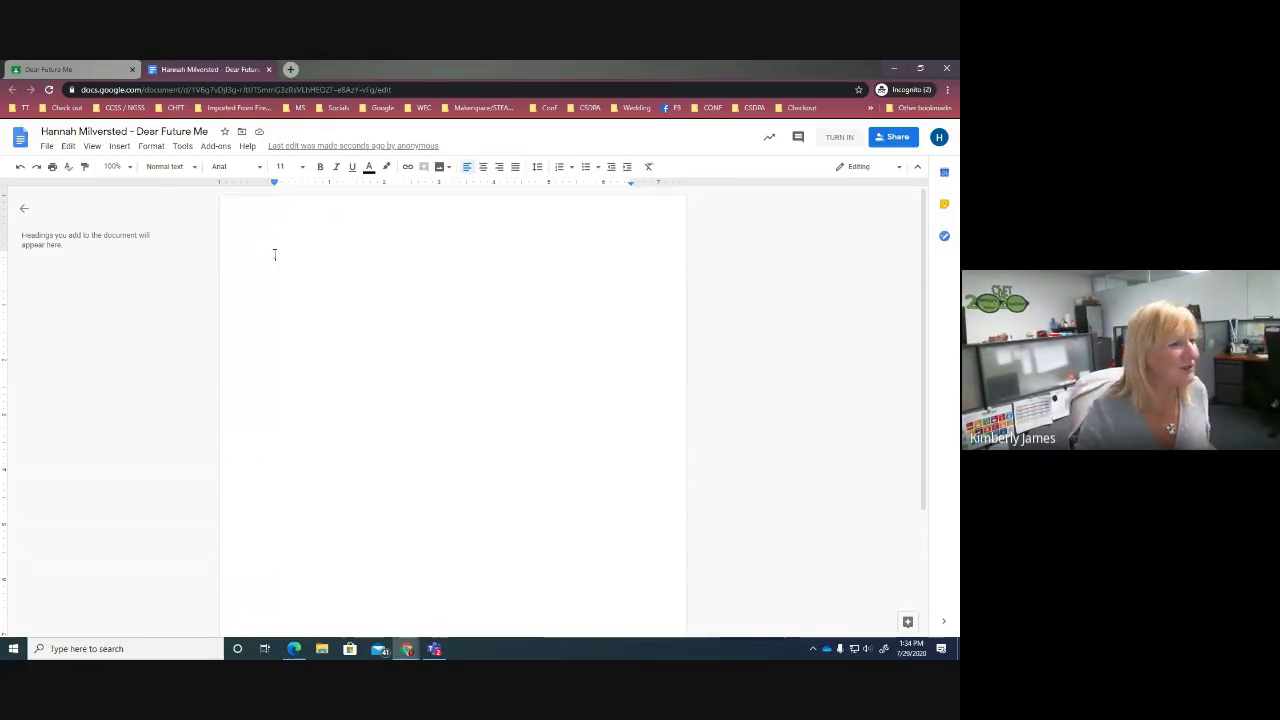
# Enter a line of random placeholder text in the student's document and turn it in from Google Docs, confirming the submission.
pyautogui.write('Hello')
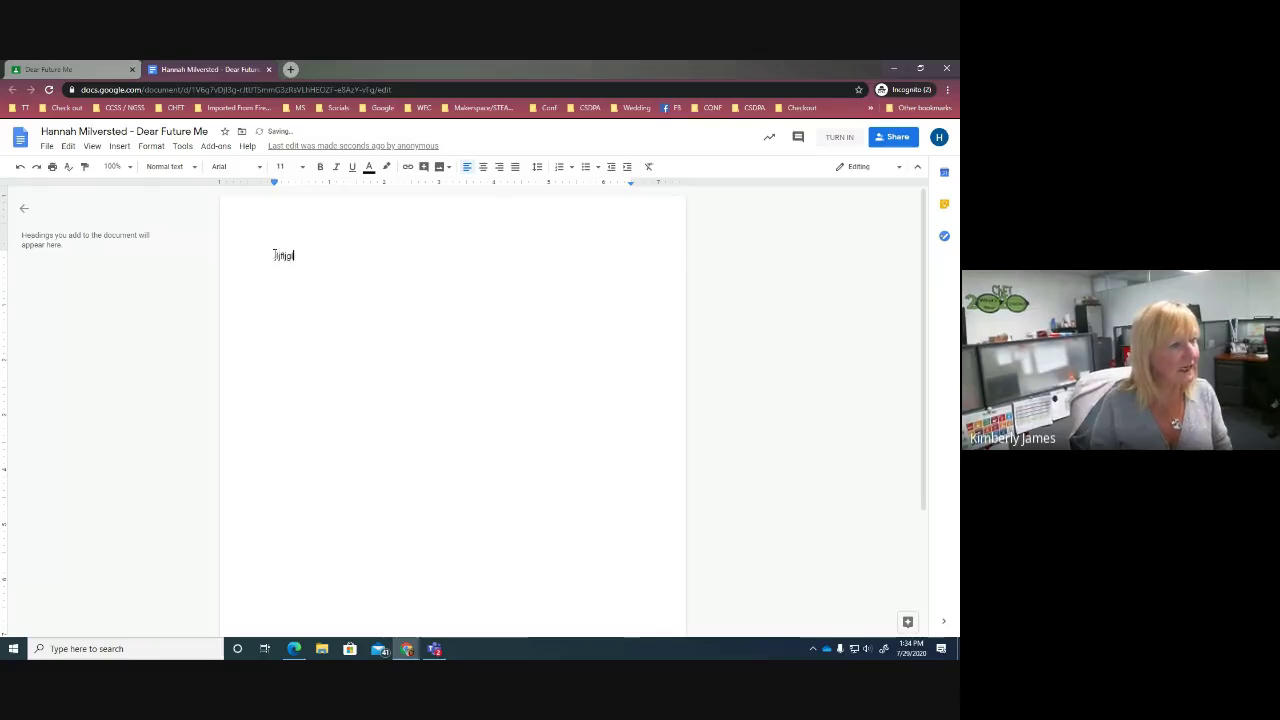
pyautogui.write('cmkgfjkln fjfhh')
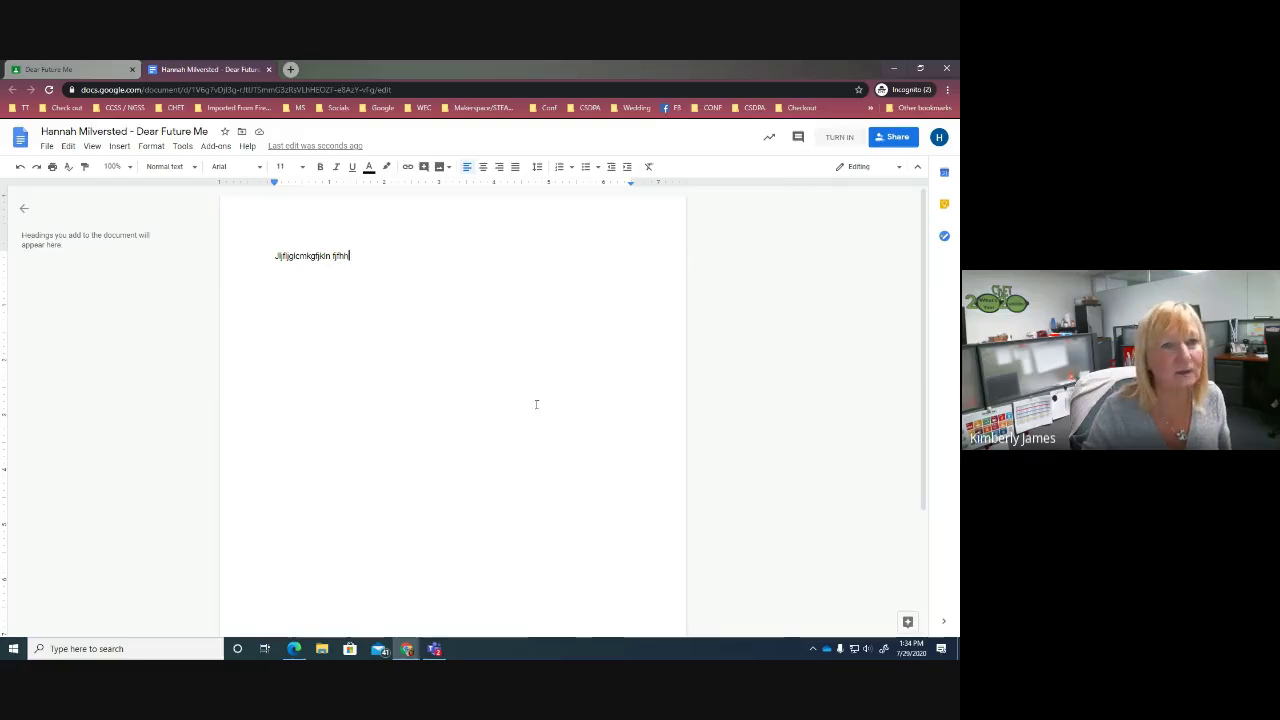
pyautogui.click(839, 138)
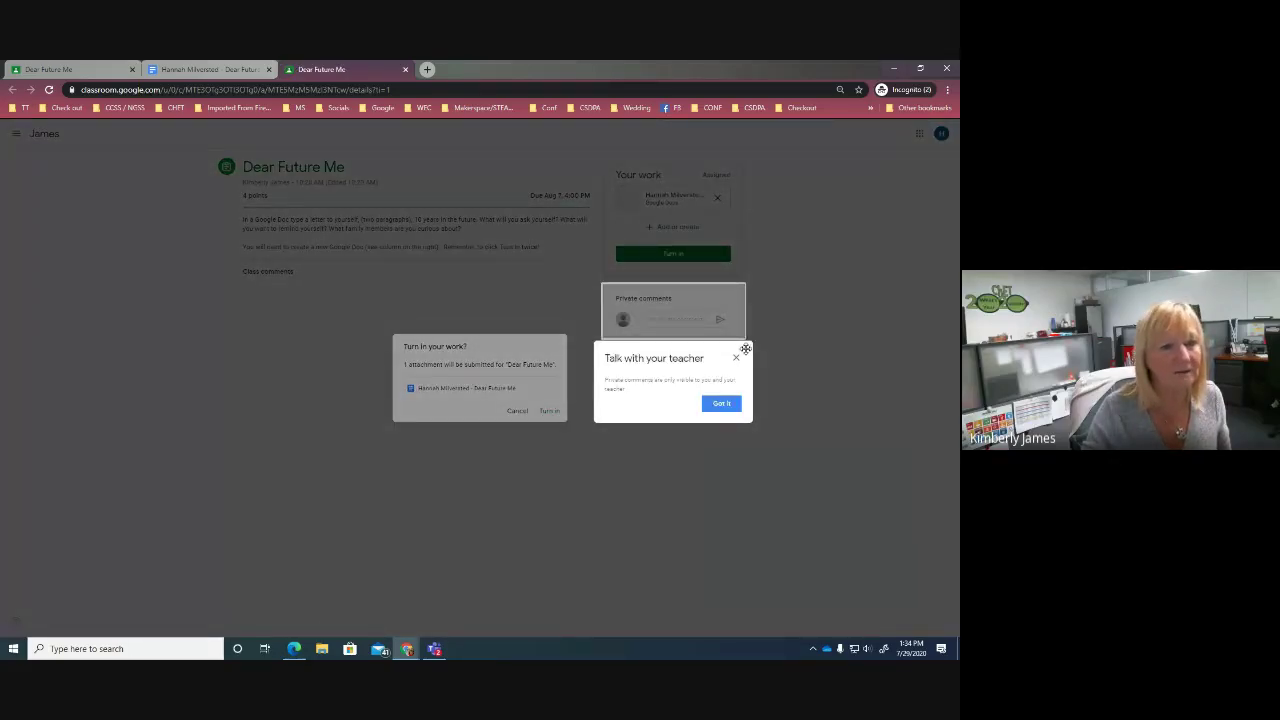
pyautogui.click(736, 357)
pyautogui.click(549, 411)
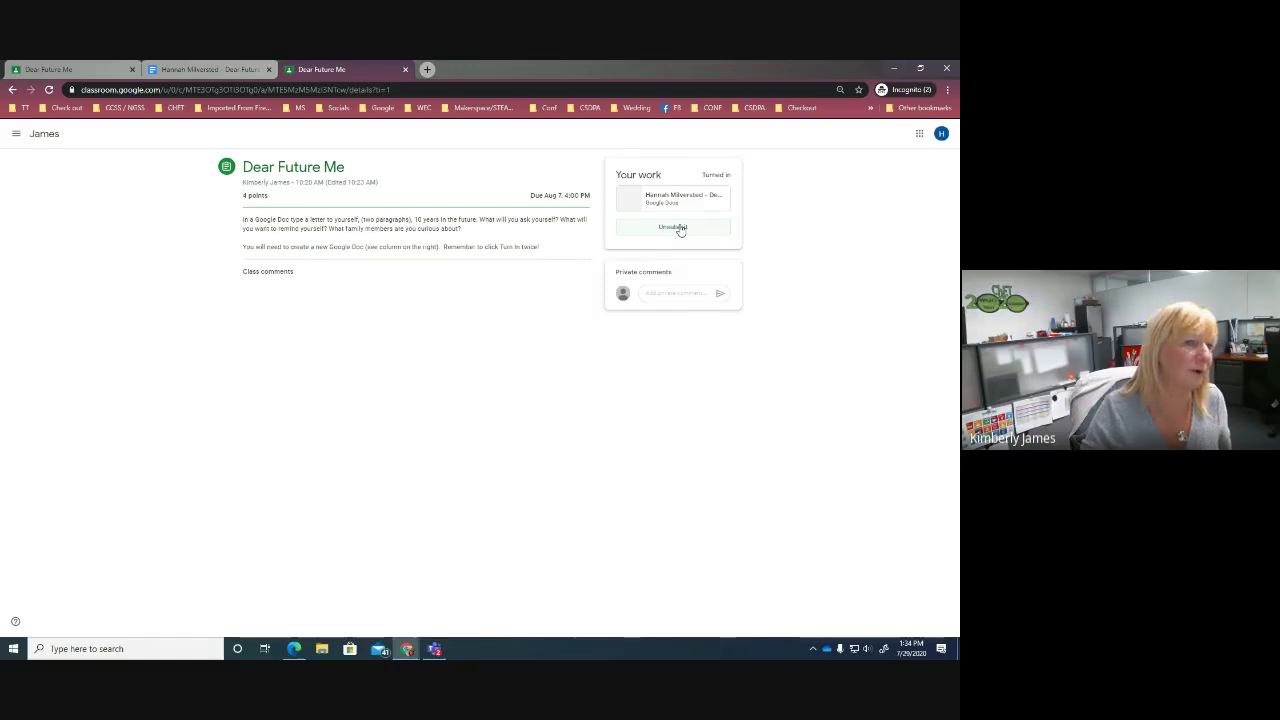
# Unsubmit the "Dear Future Me" work, reopen the attached document and add more placeholder text, "nhvoihug hjo".
pyautogui.click(678, 229)
pyautogui.click(529, 407)
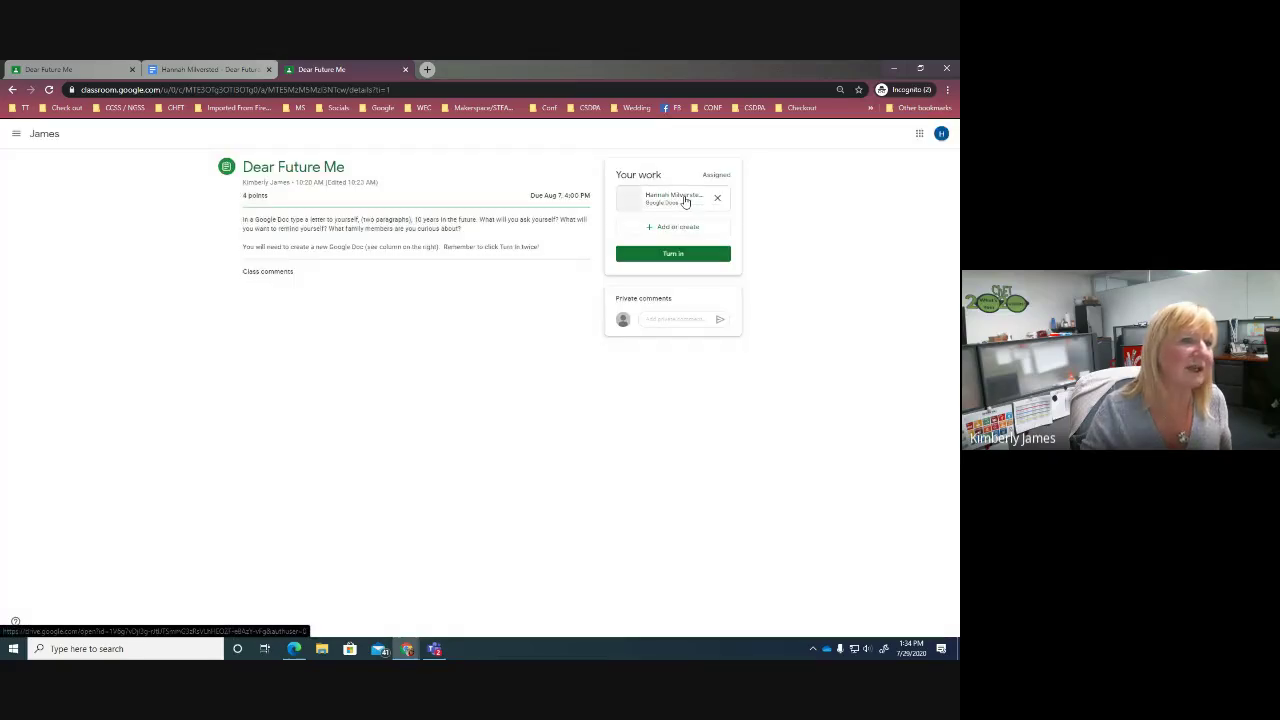
pyautogui.click(684, 200)
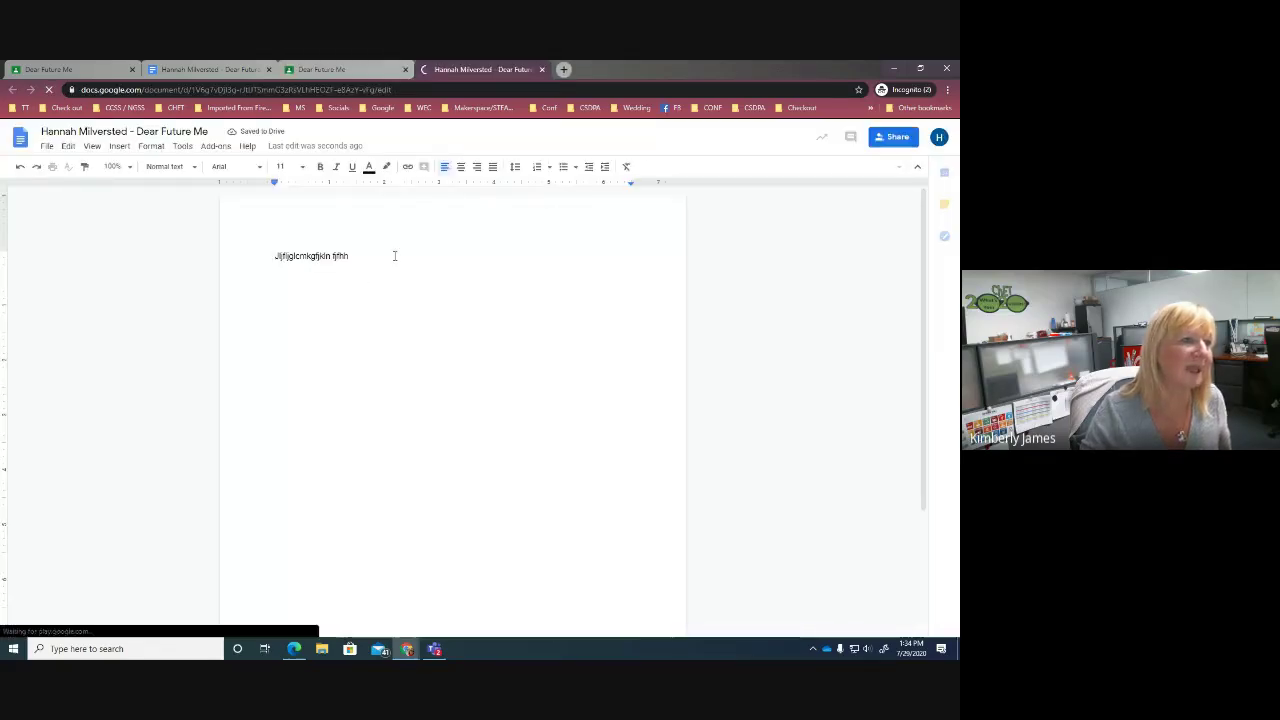
pyautogui.write('nhvoihug hjo')
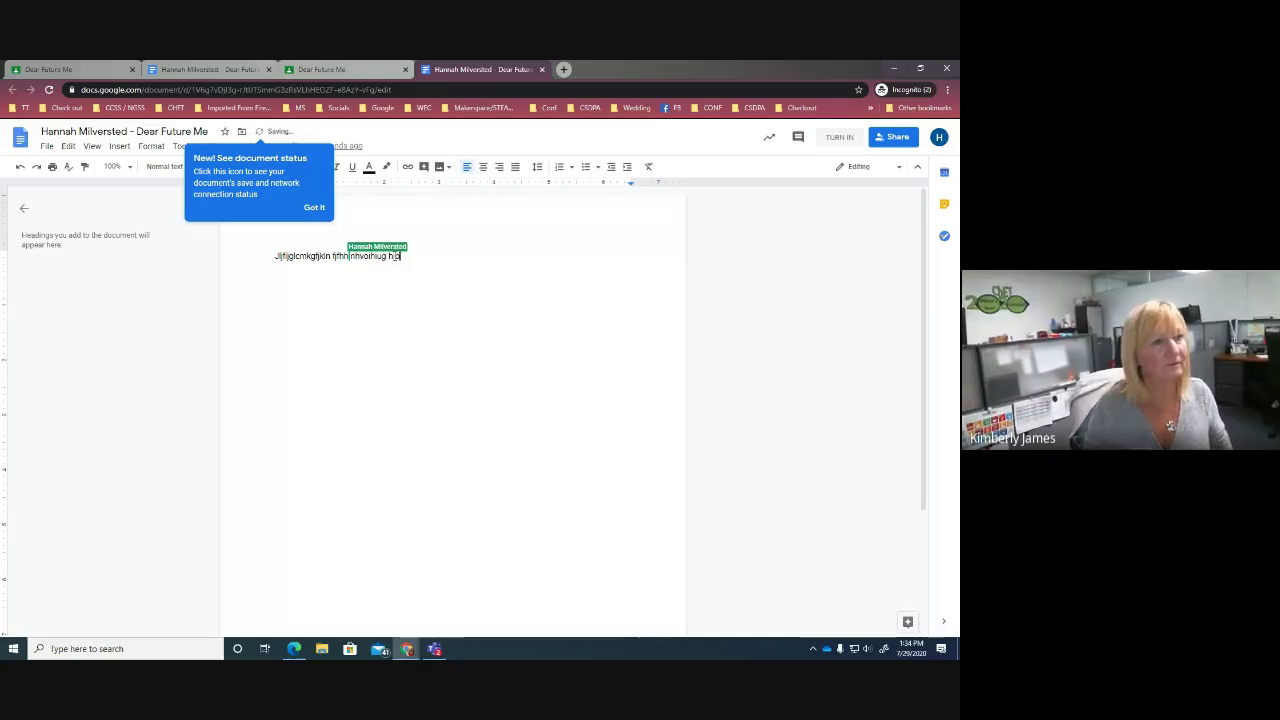
# Return from the document to the "Dear Future Me" assignment and turn in the revised work again.
pyautogui.click(848, 138)
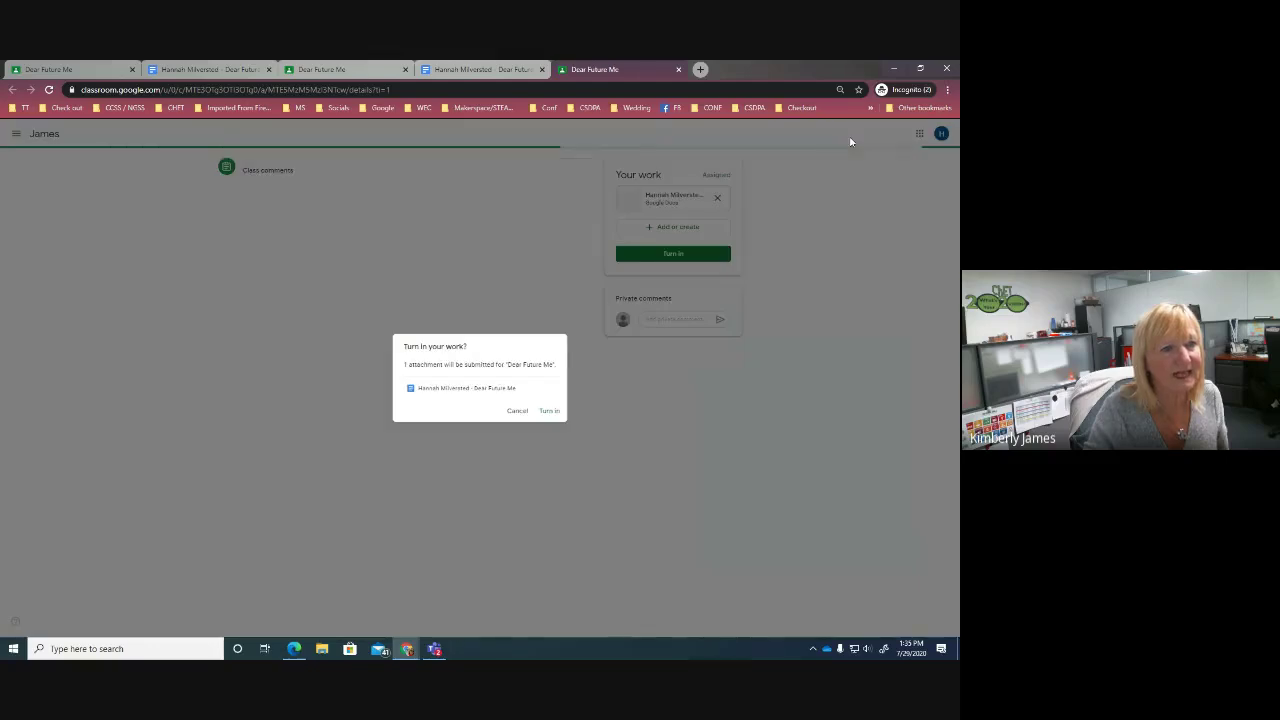
pyautogui.click(516, 411)
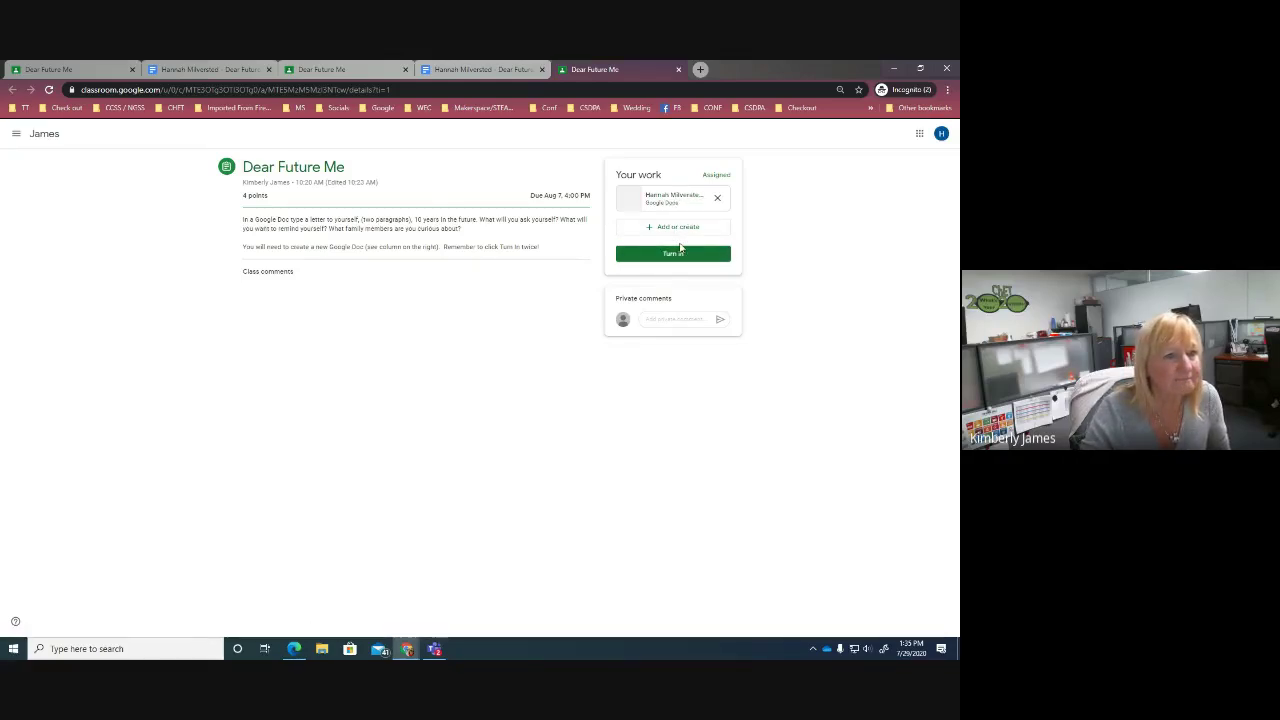
pyautogui.click(680, 252)
pyautogui.click(549, 412)
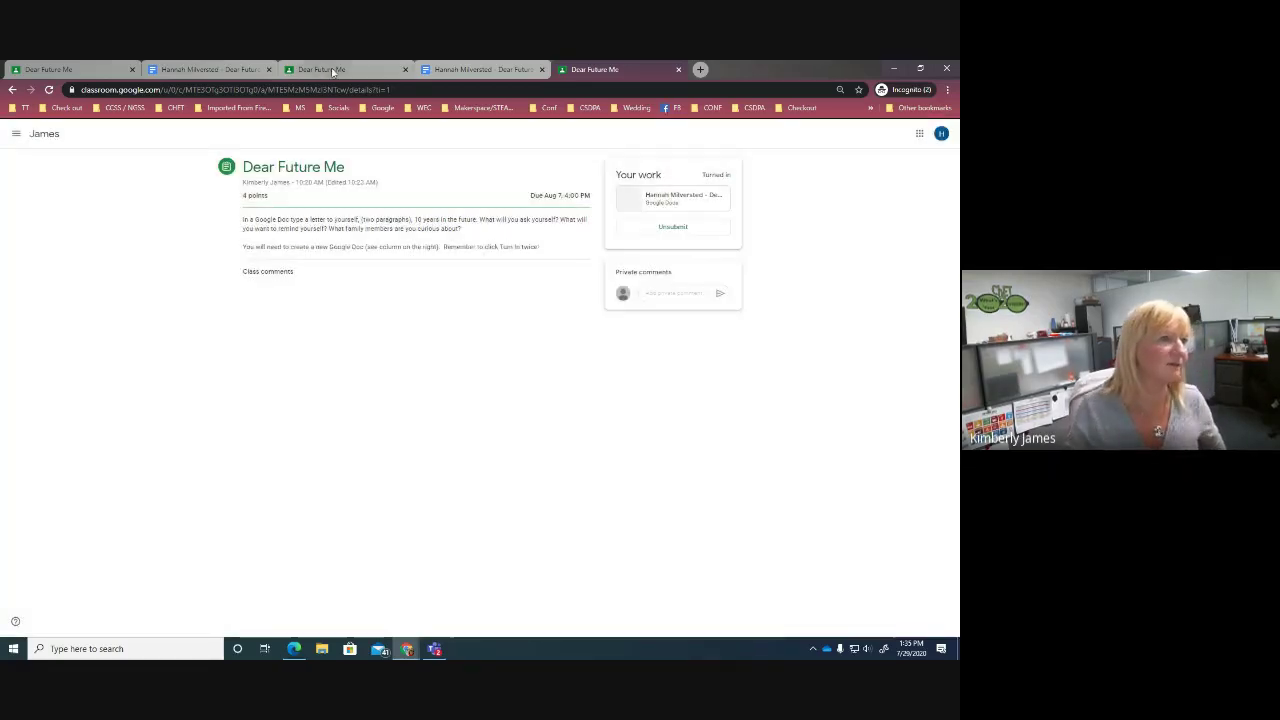
# Switch to the teacher's view of "Dear Future Me" and review the student work, filtered first by Assigned, then by Turned in.
pyautogui.click(333, 70)
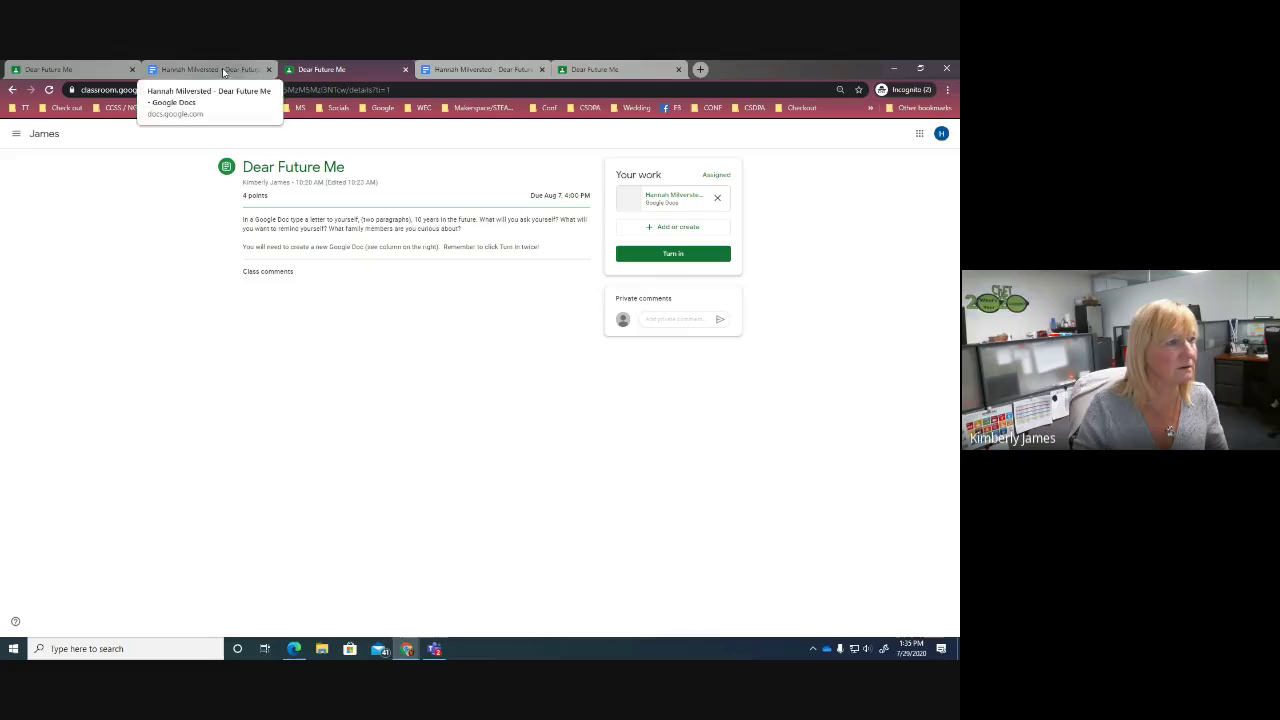
pyautogui.moveTo(752, 70); pyautogui.dragTo(958, 220)
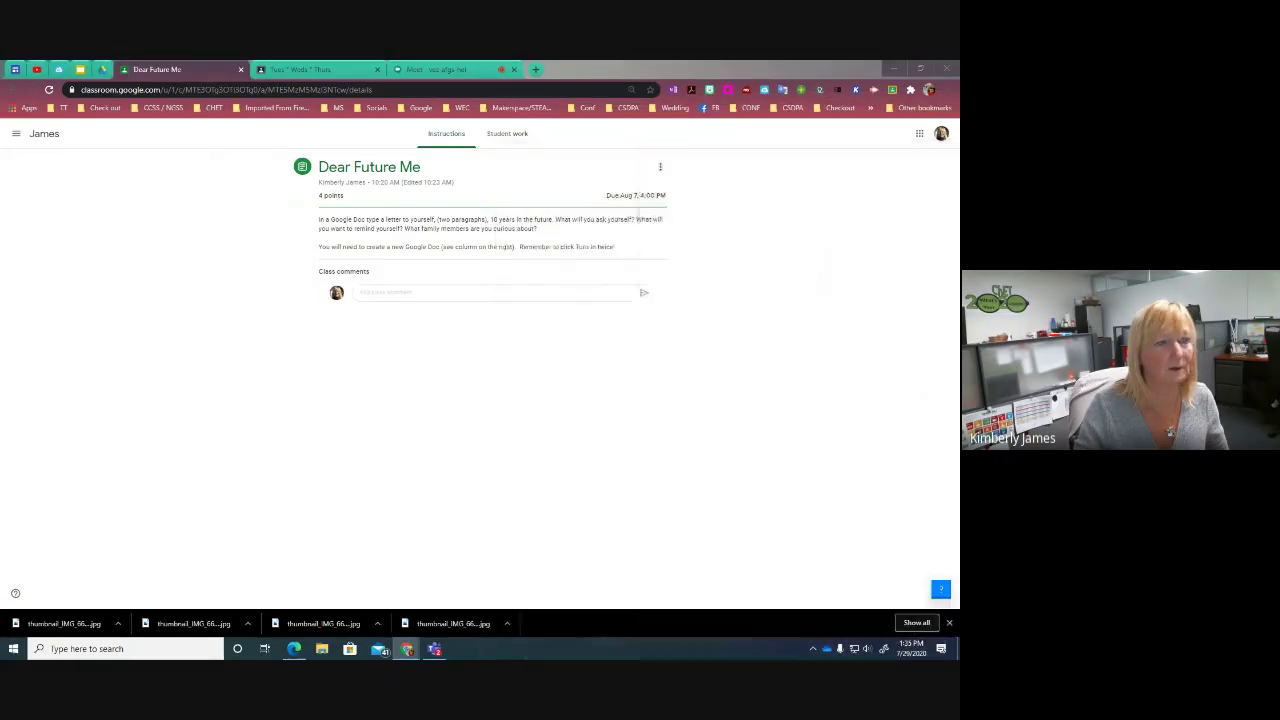
pyautogui.click(514, 133)
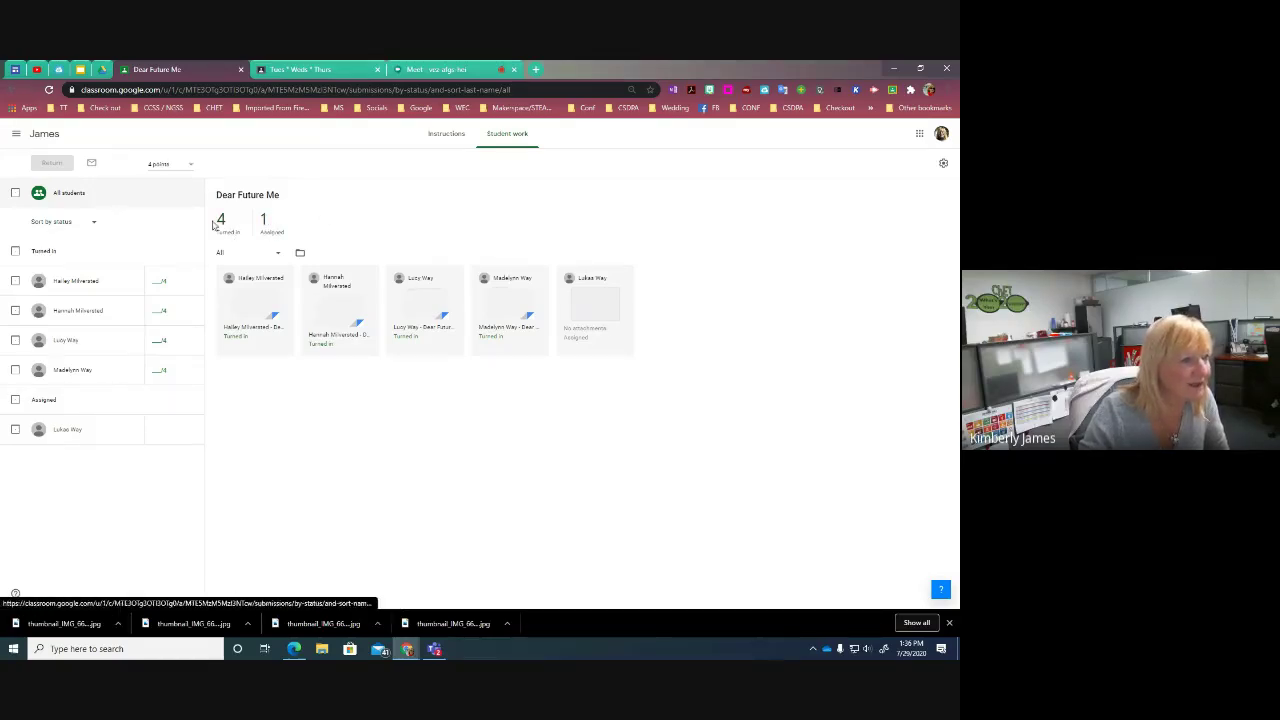
pyautogui.click(265, 228)
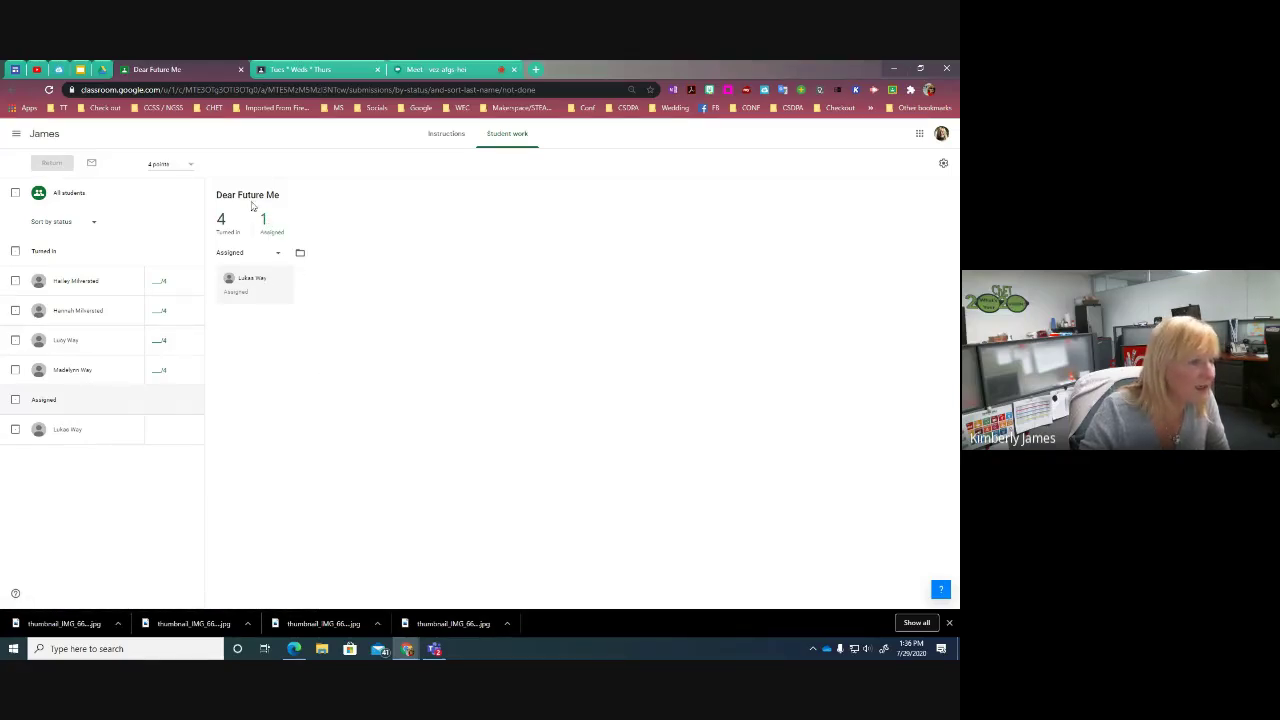
pyautogui.click(226, 229)
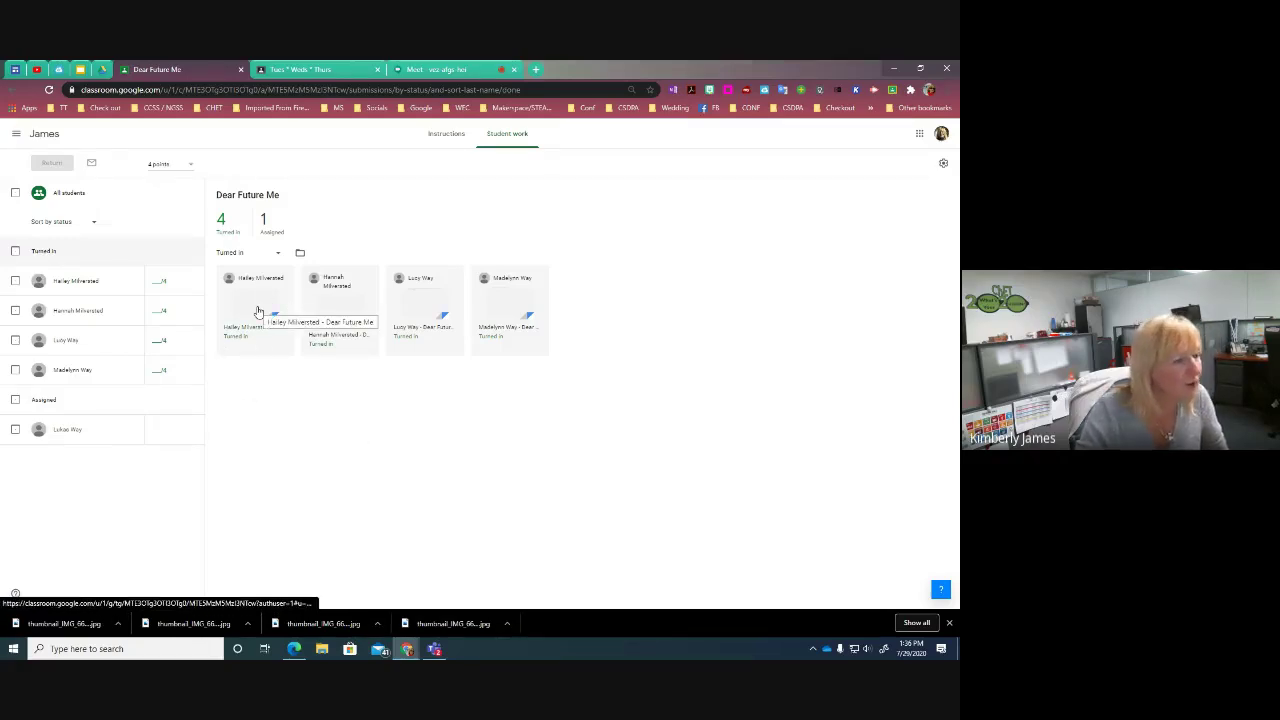
# Open the third student's turned-in document and post the private comment "Please write more ....".
pyautogui.click(416, 307)
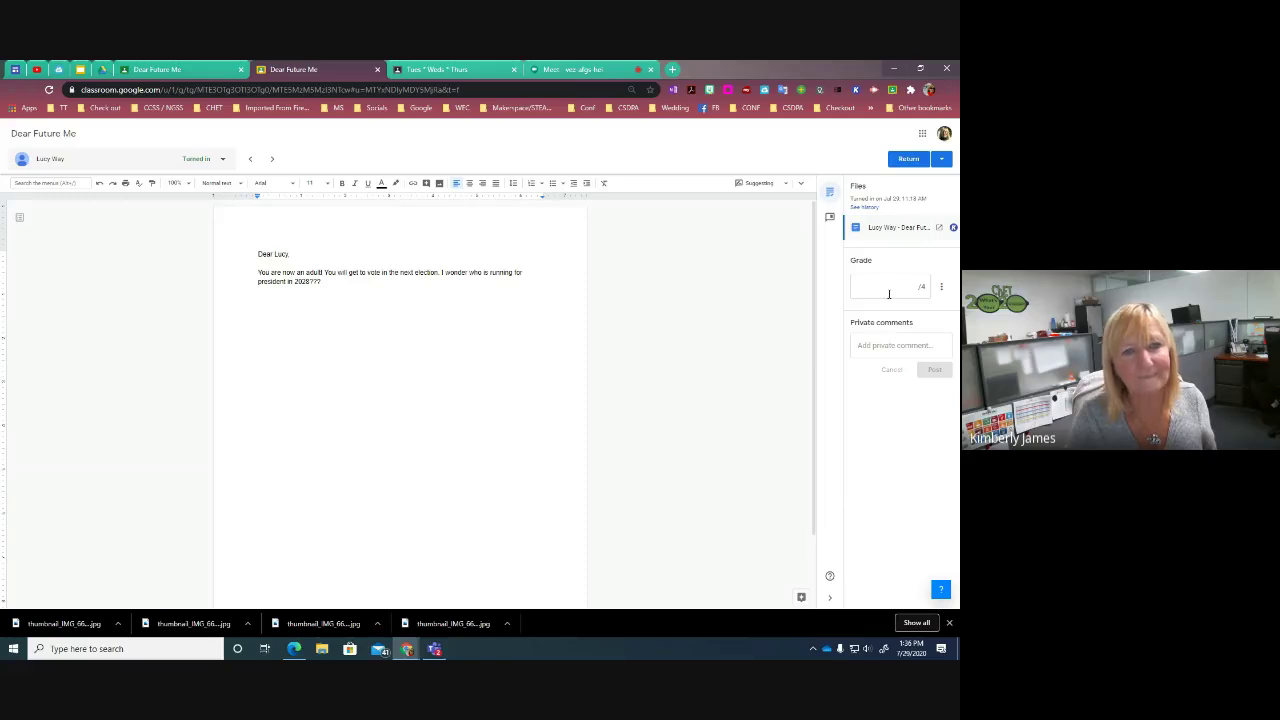
pyautogui.click(895, 345)
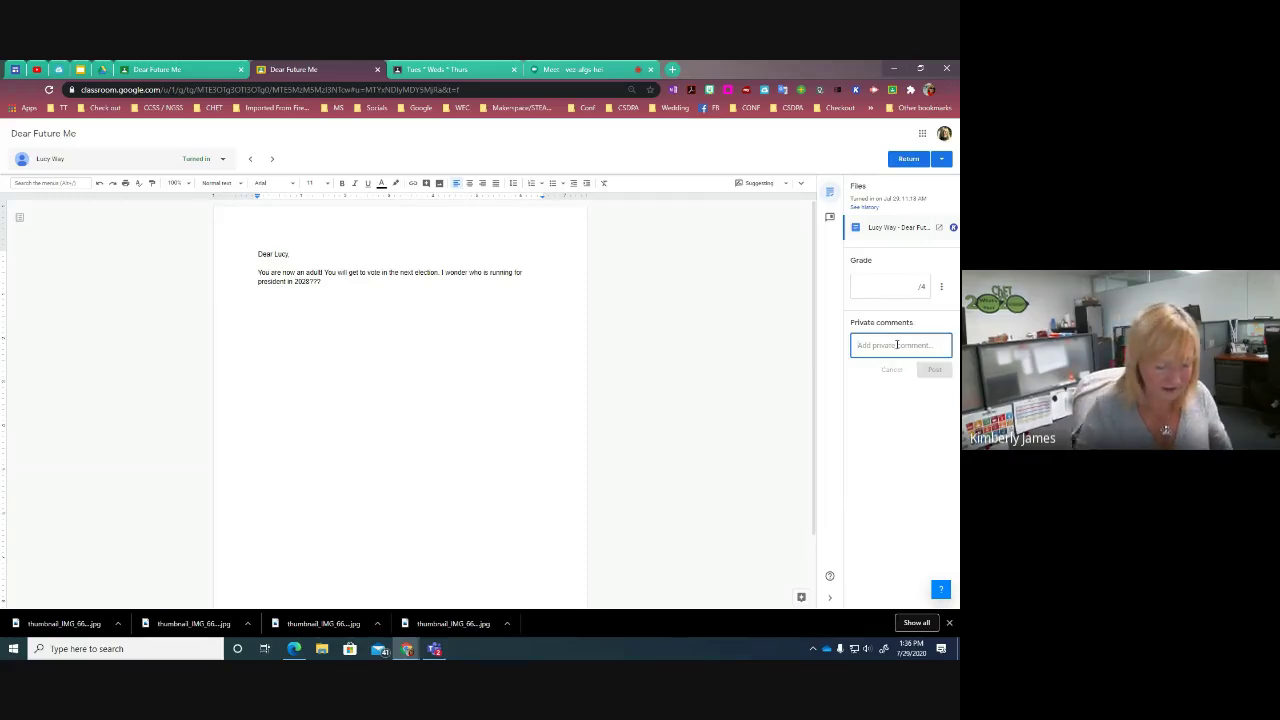
pyautogui.write('Please')
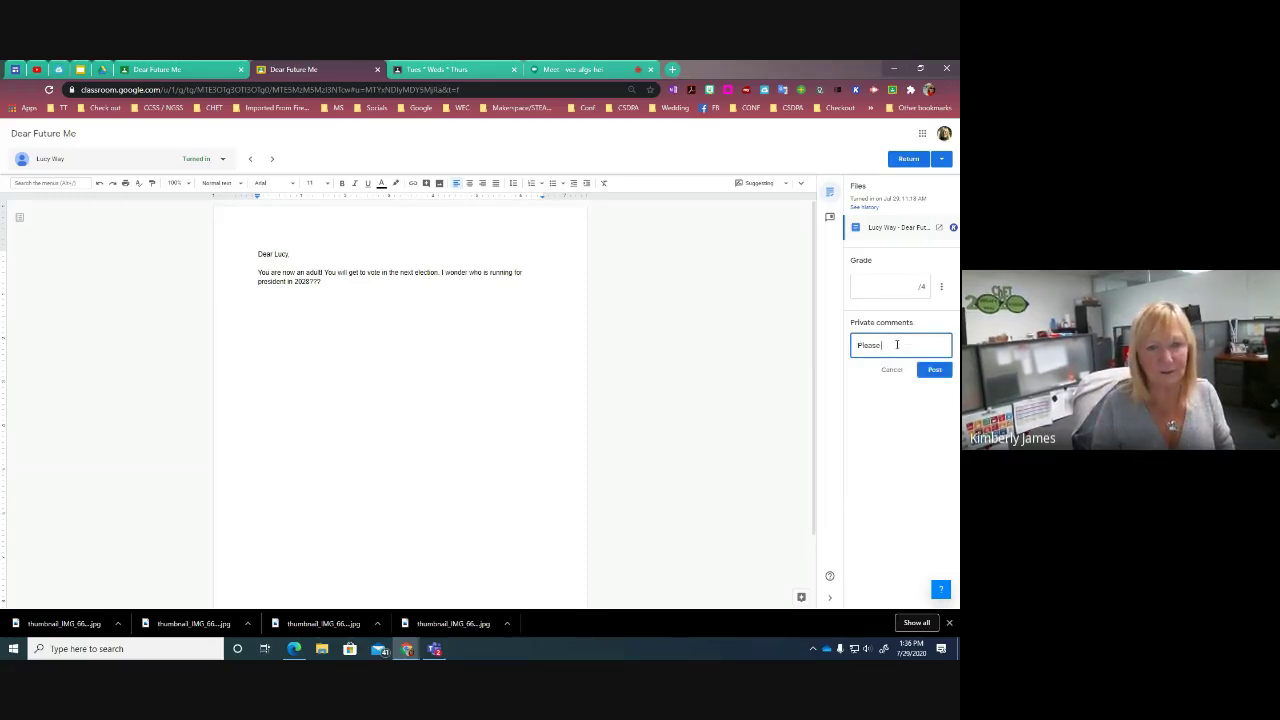
pyautogui.write(' write more ....')
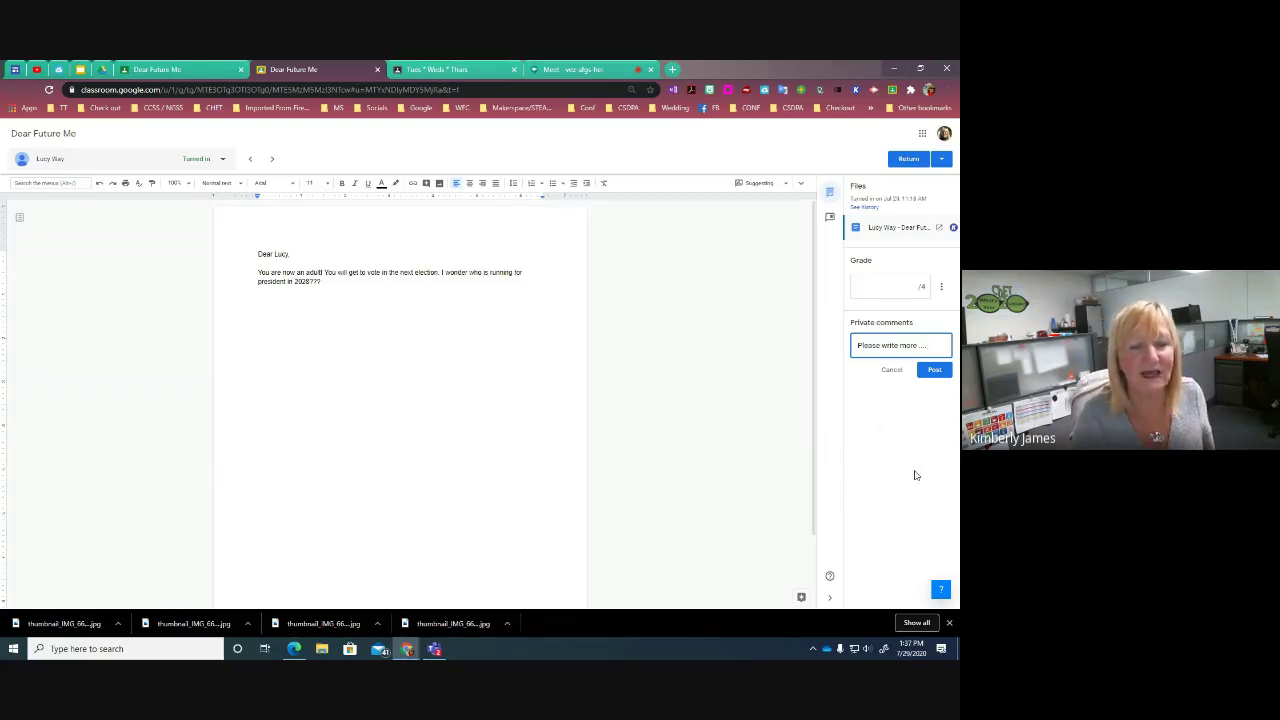
pyautogui.click(936, 371)
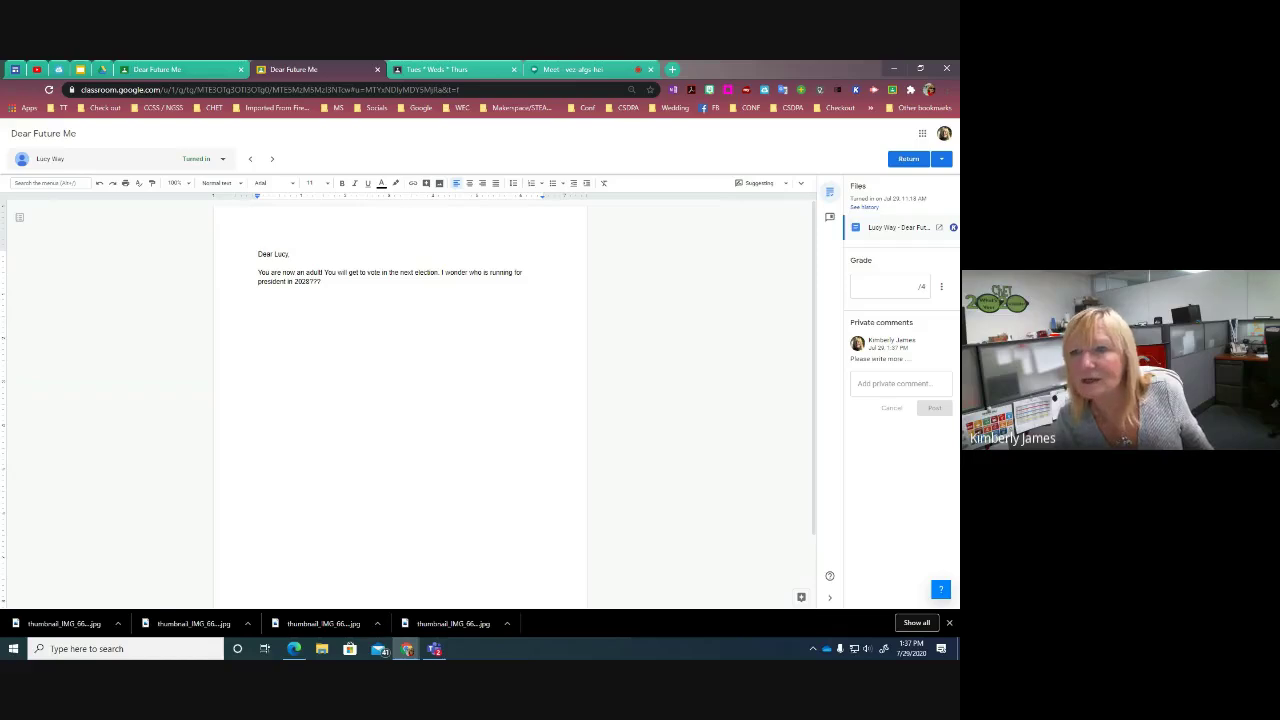
# Check where private comments appear in the student's view, then grade the third student's submission 2 out of 4.
pyautogui.moveTo(1279, 140); pyautogui.dragTo(691, 108)
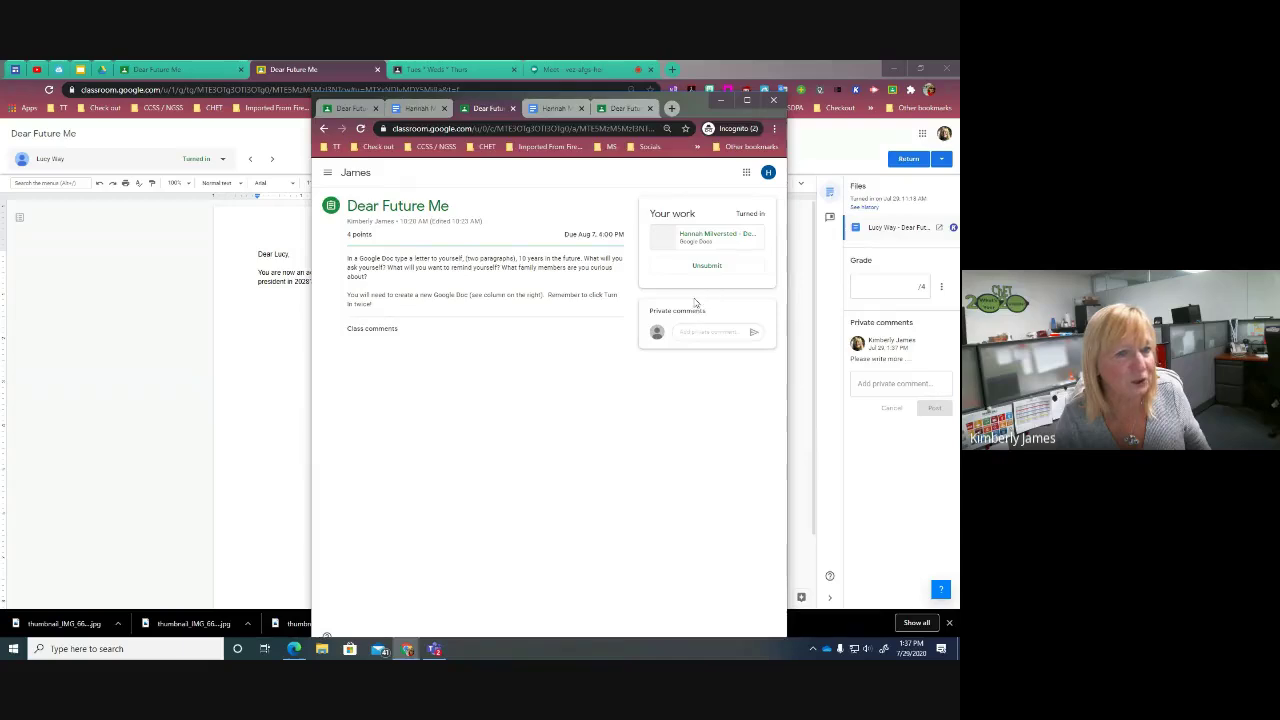
pyautogui.moveTo(693, 107); pyautogui.dragTo(1279, 151)
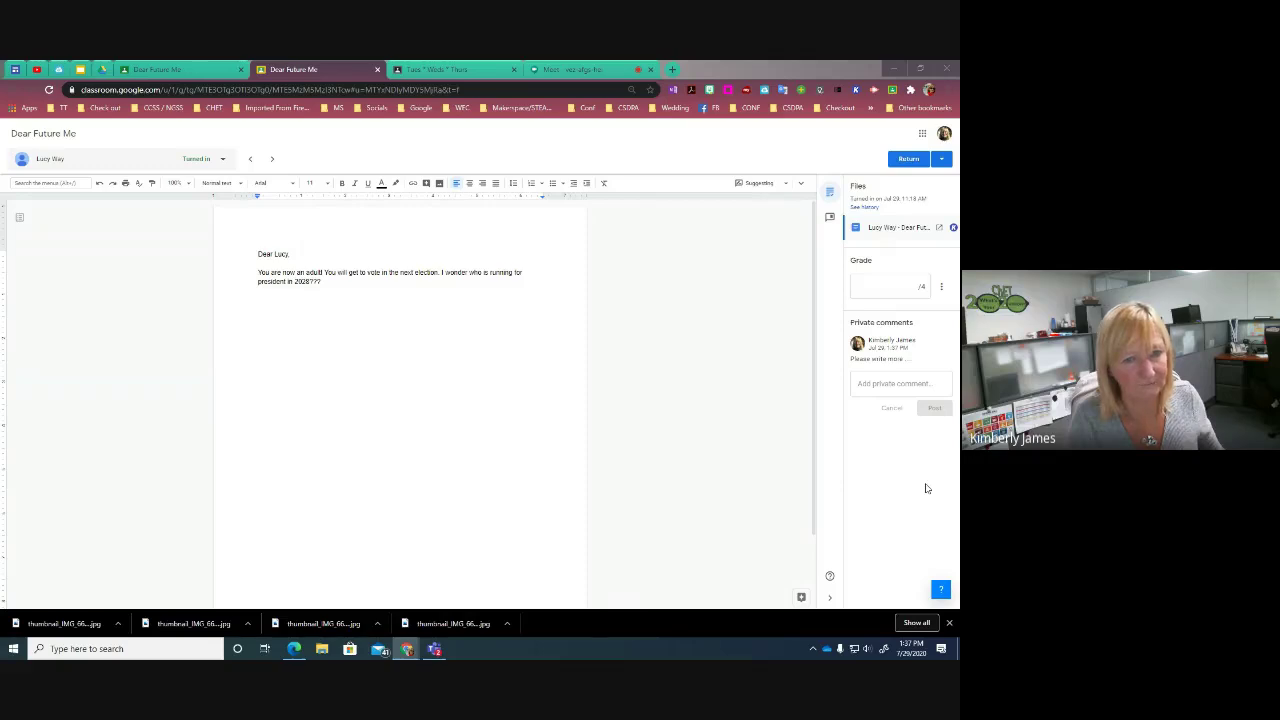
pyautogui.click(908, 287)
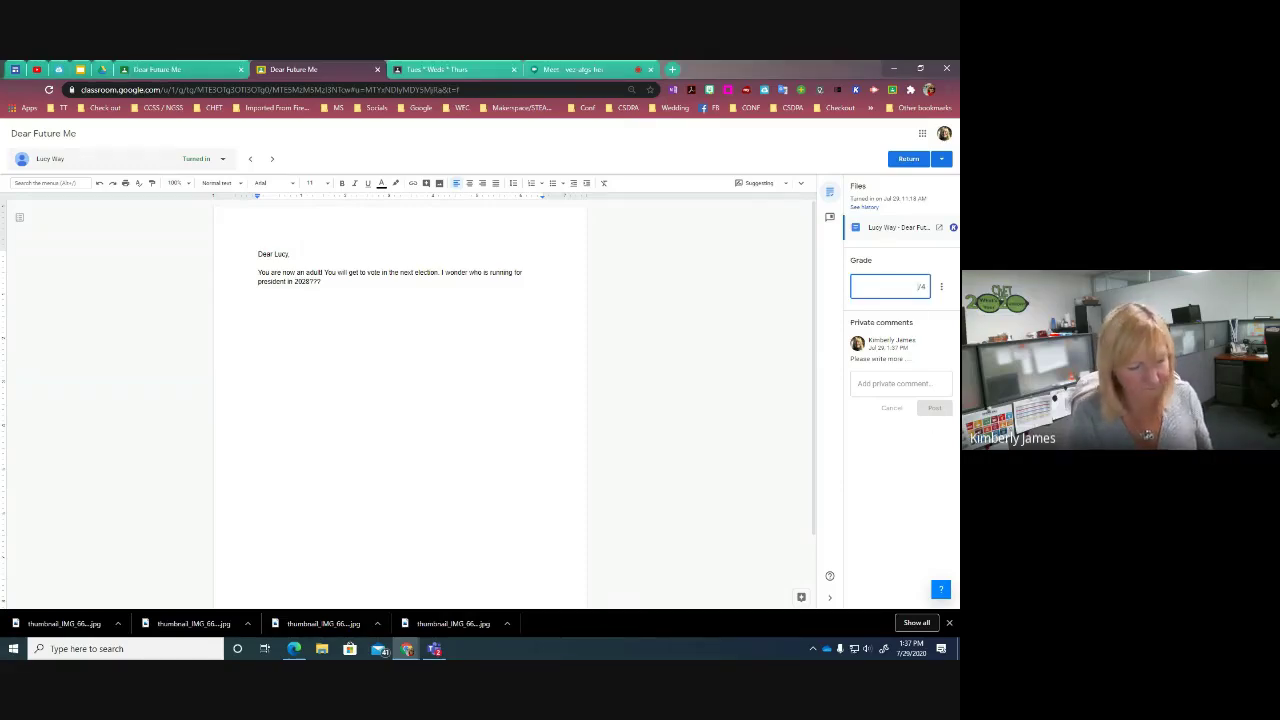
pyautogui.write('2')
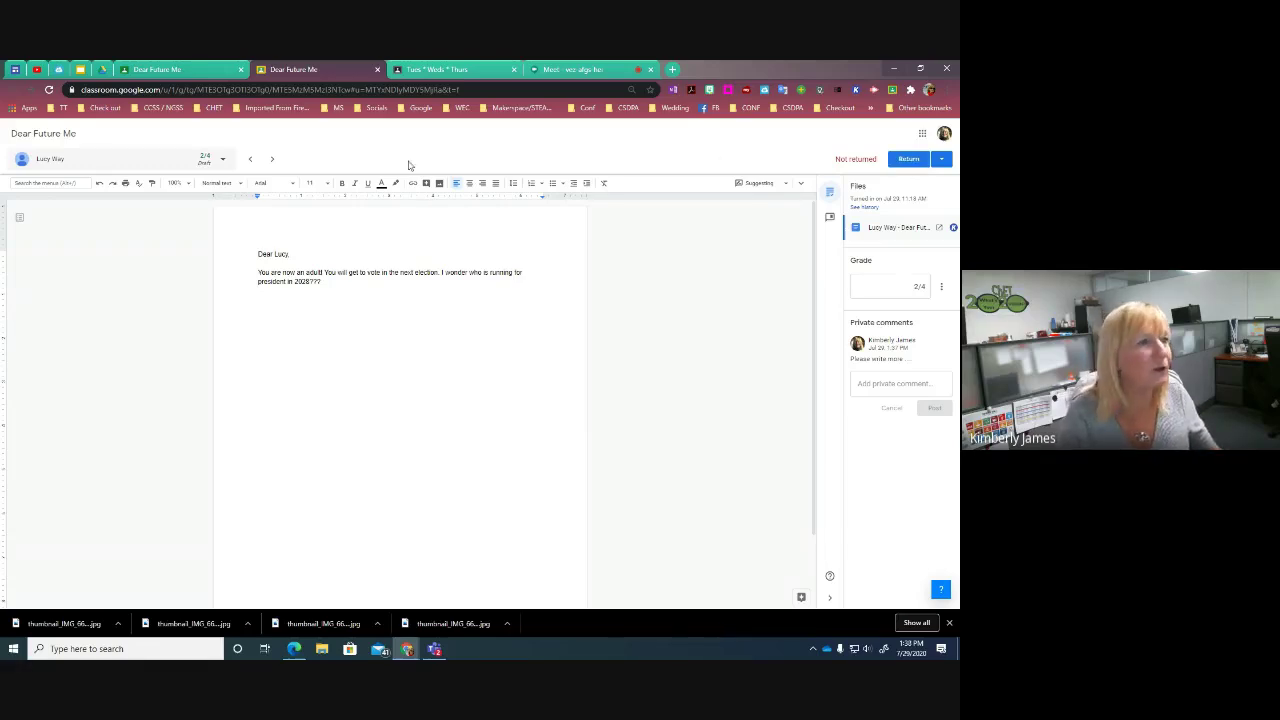
# Go to the next student's submission, grade it 3 out of 4 and post the private comment "great job".
pyautogui.click(271, 159)
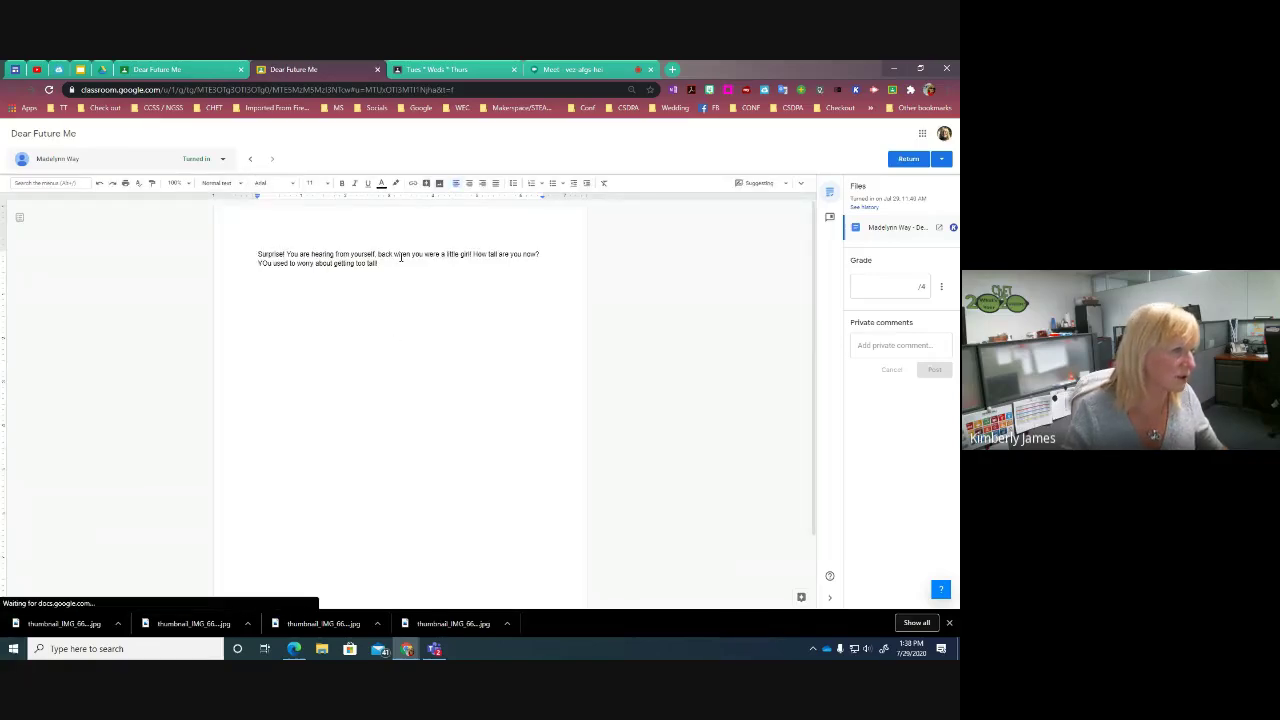
pyautogui.click(910, 345)
pyautogui.write('g')
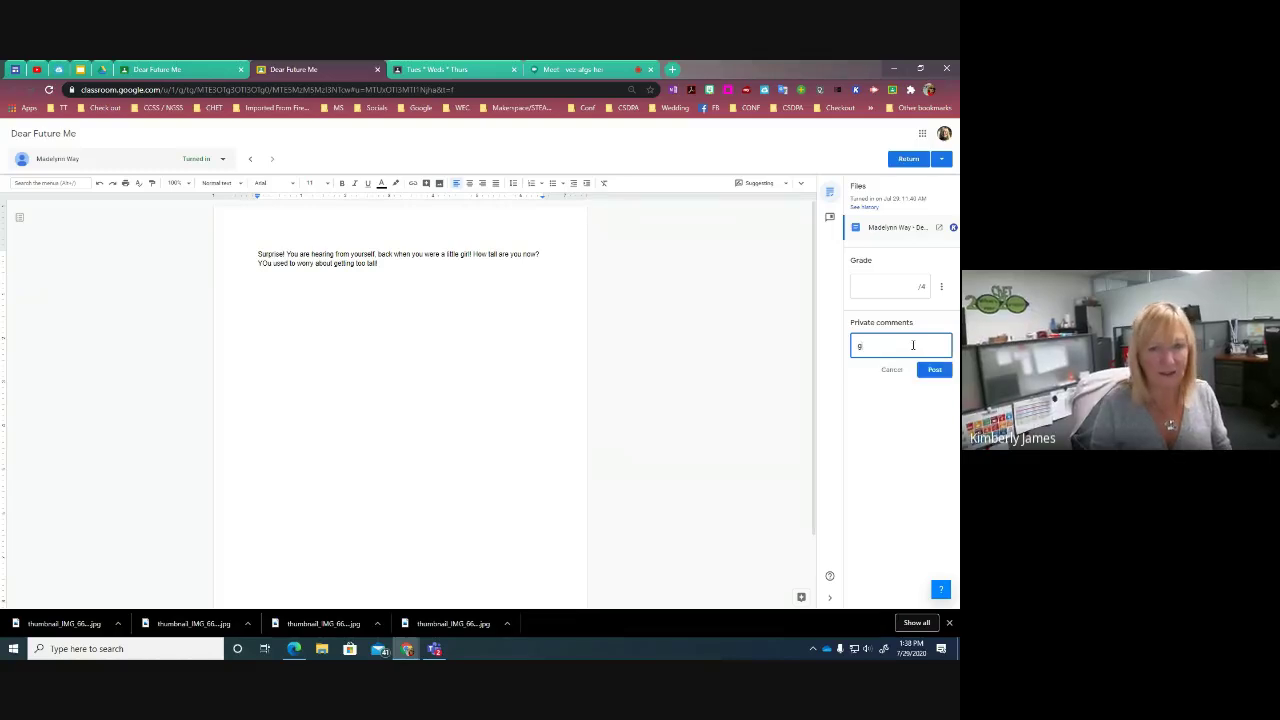
pyautogui.write('reat job!')
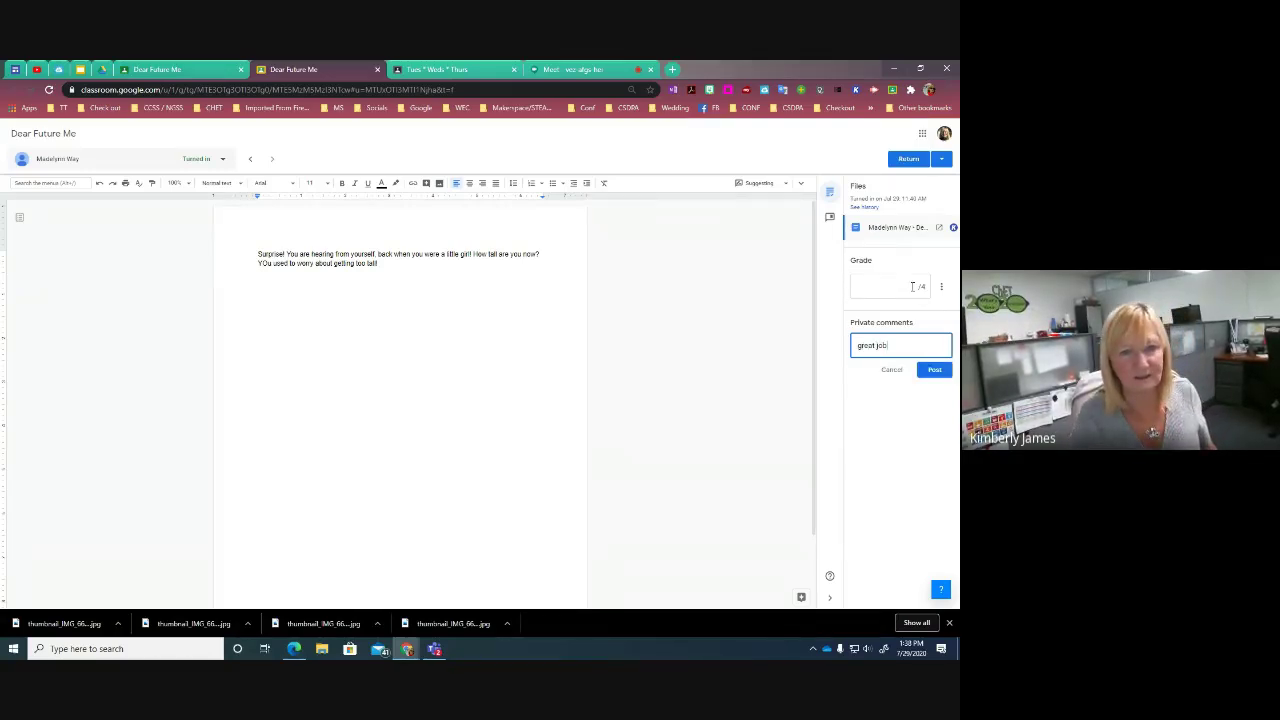
pyautogui.click(912, 286)
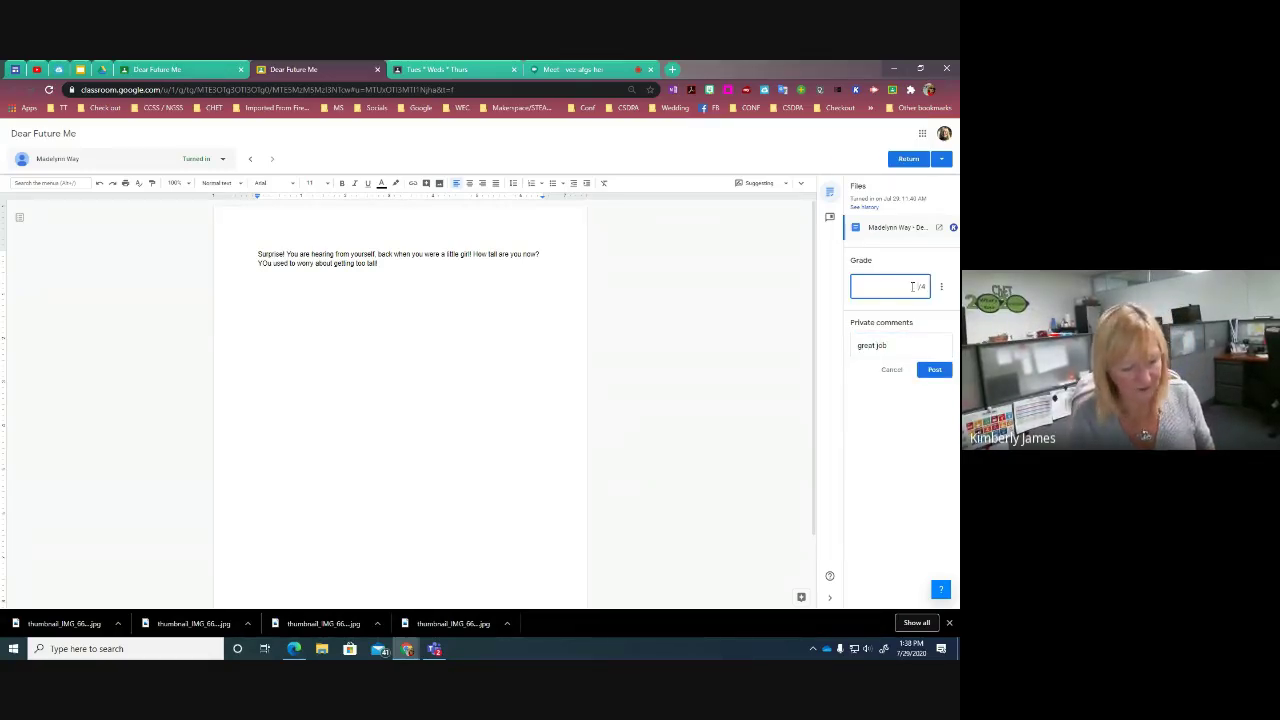
pyautogui.write('3')
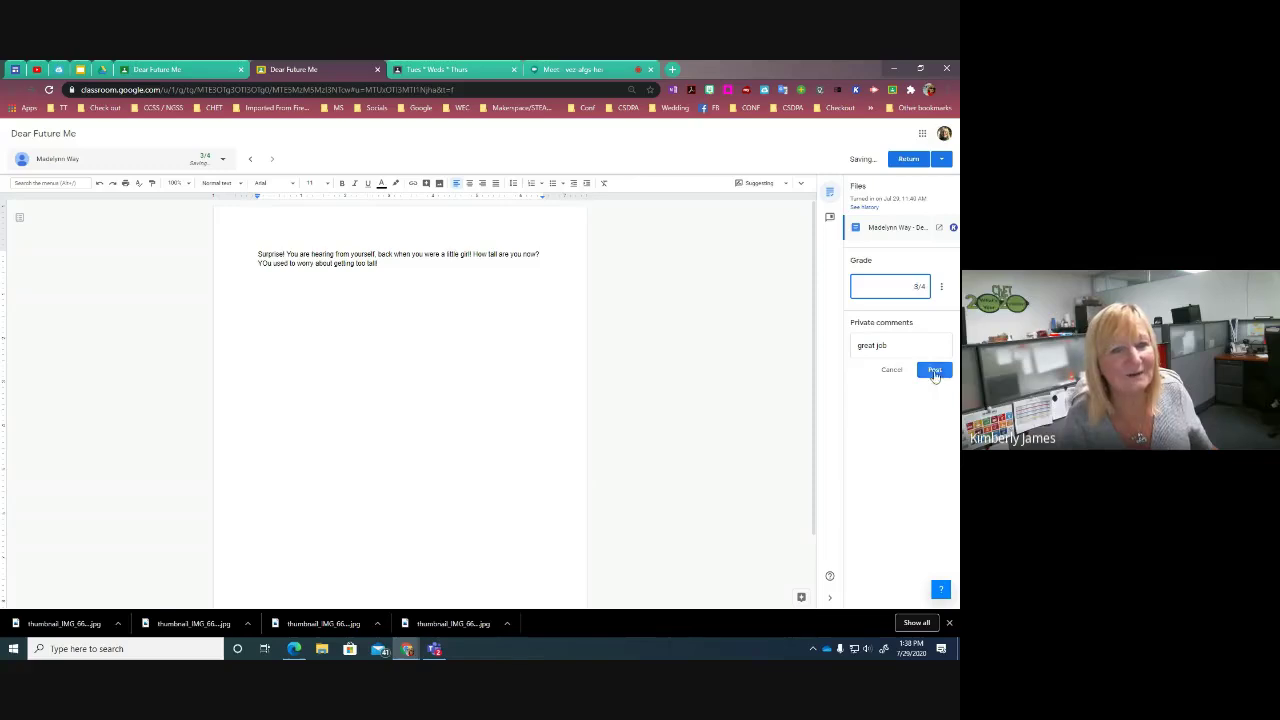
pyautogui.click(934, 372)
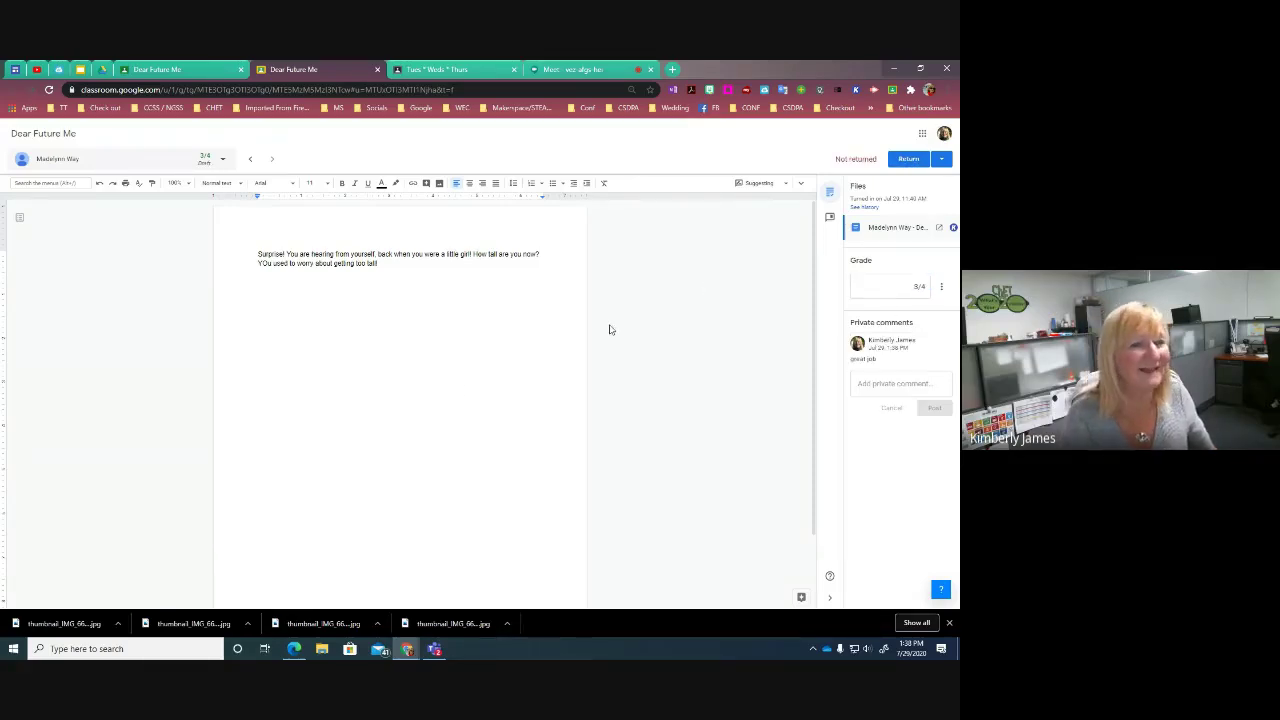
# Go back to the second student's submission with the placeholder text and grade it 1 out of 4.
pyautogui.click(249, 163)
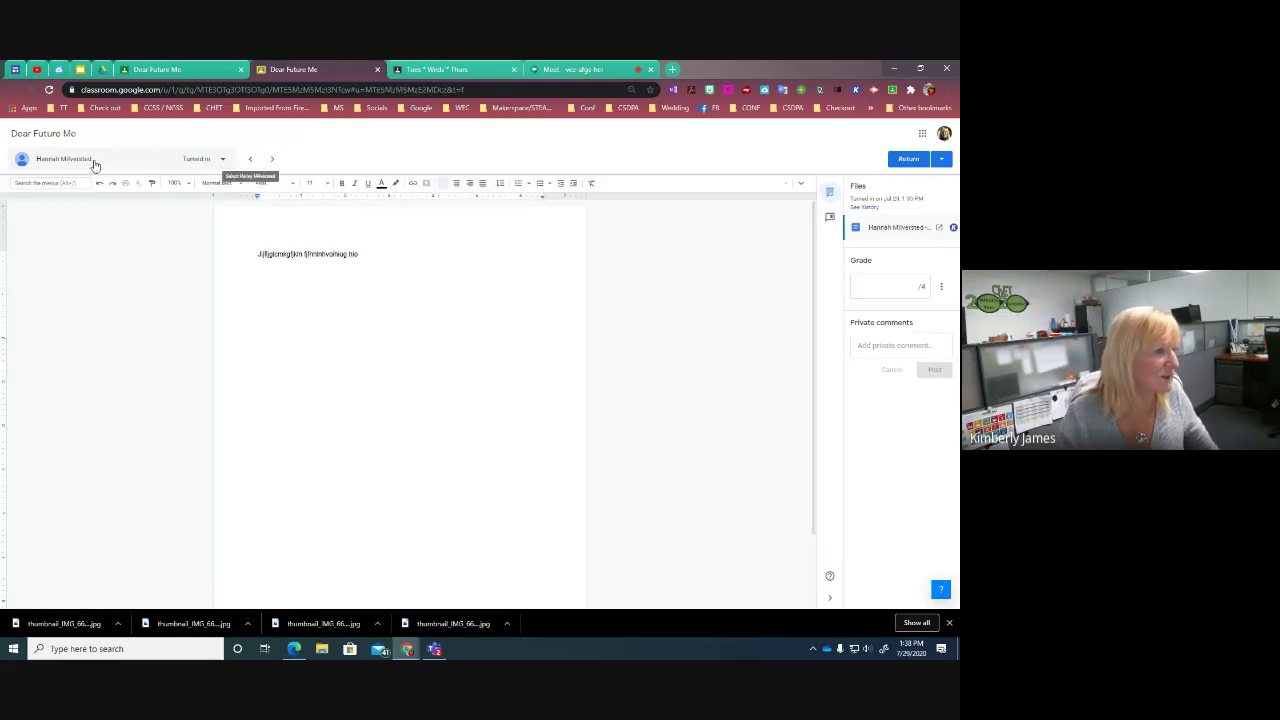
pyautogui.click(914, 288)
pyautogui.write('1')
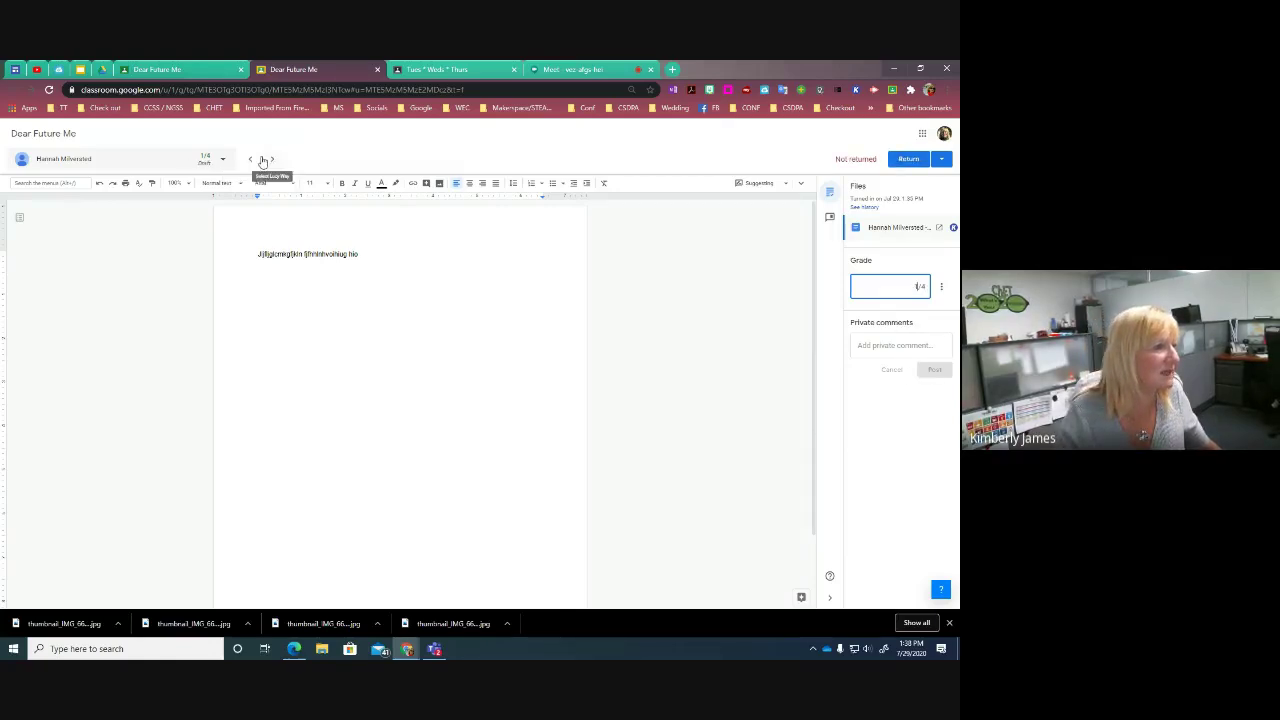
# Open the first student's ungraded submission and add the document comment "please use academic lang" to the word "cool".
pyautogui.click(222, 159)
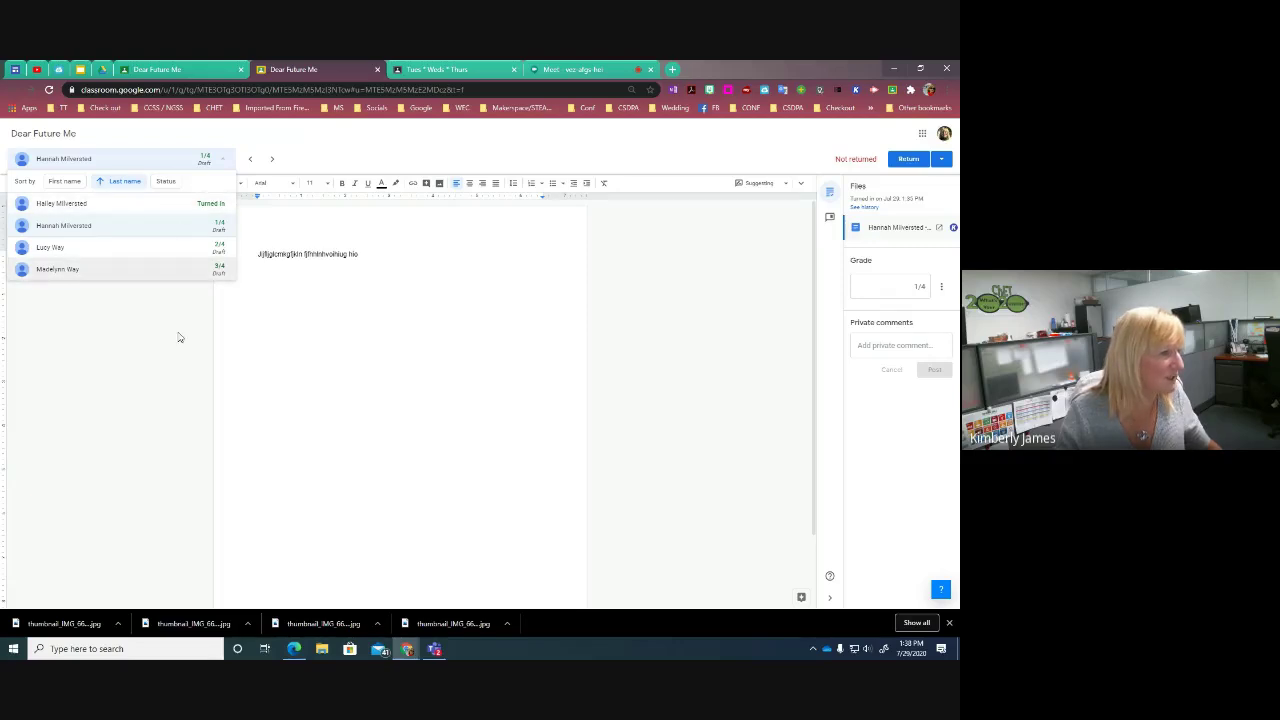
pyautogui.click(208, 205)
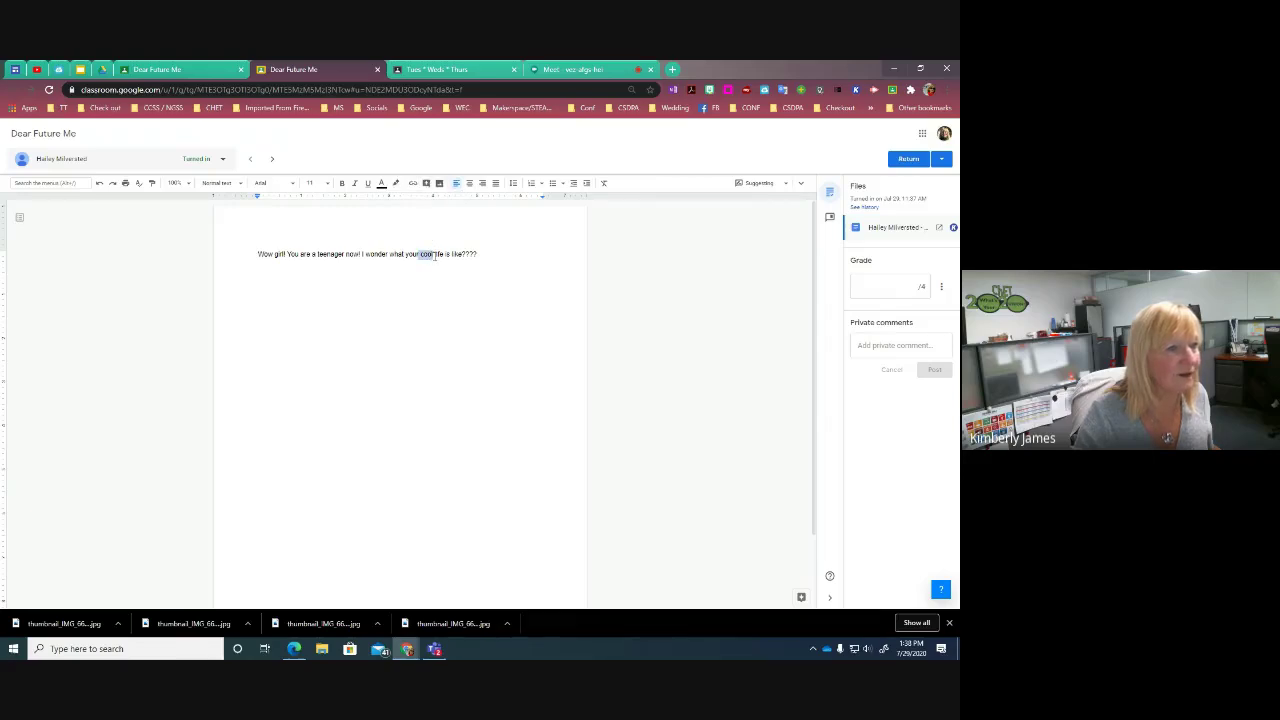
pyautogui.click(426, 183)
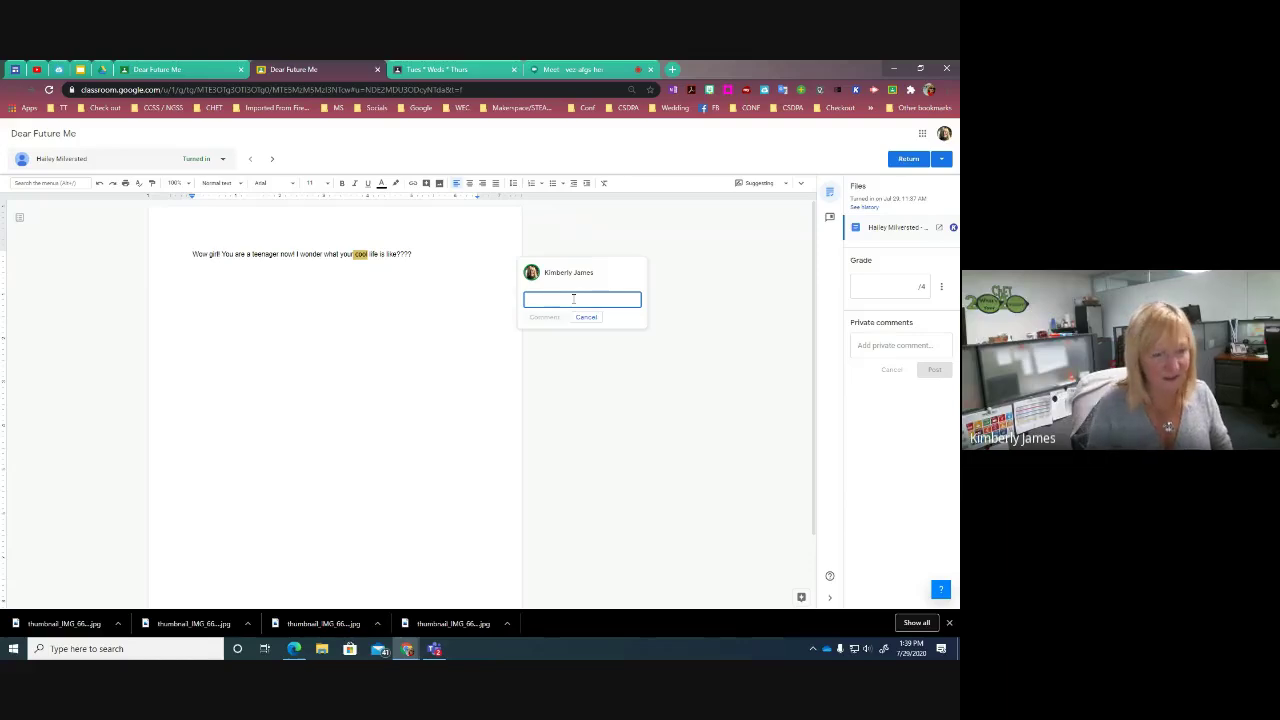
pyautogui.write('please use')
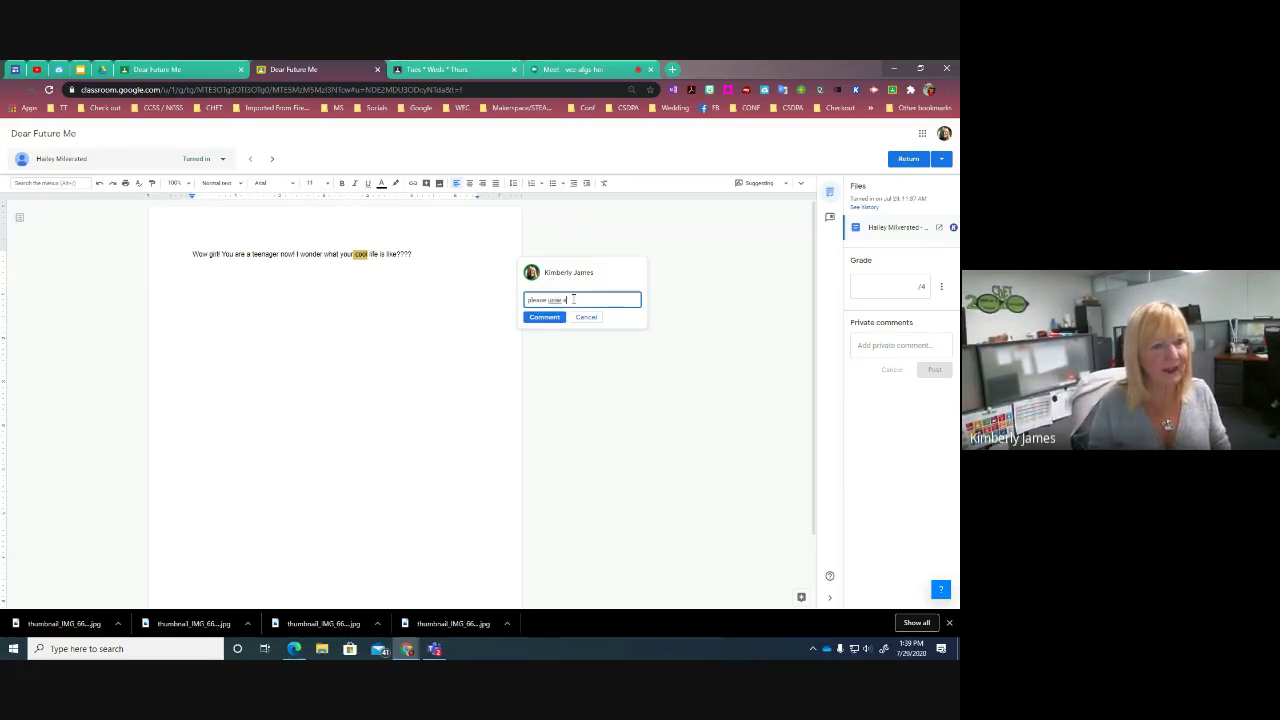
pyautogui.write(' a')
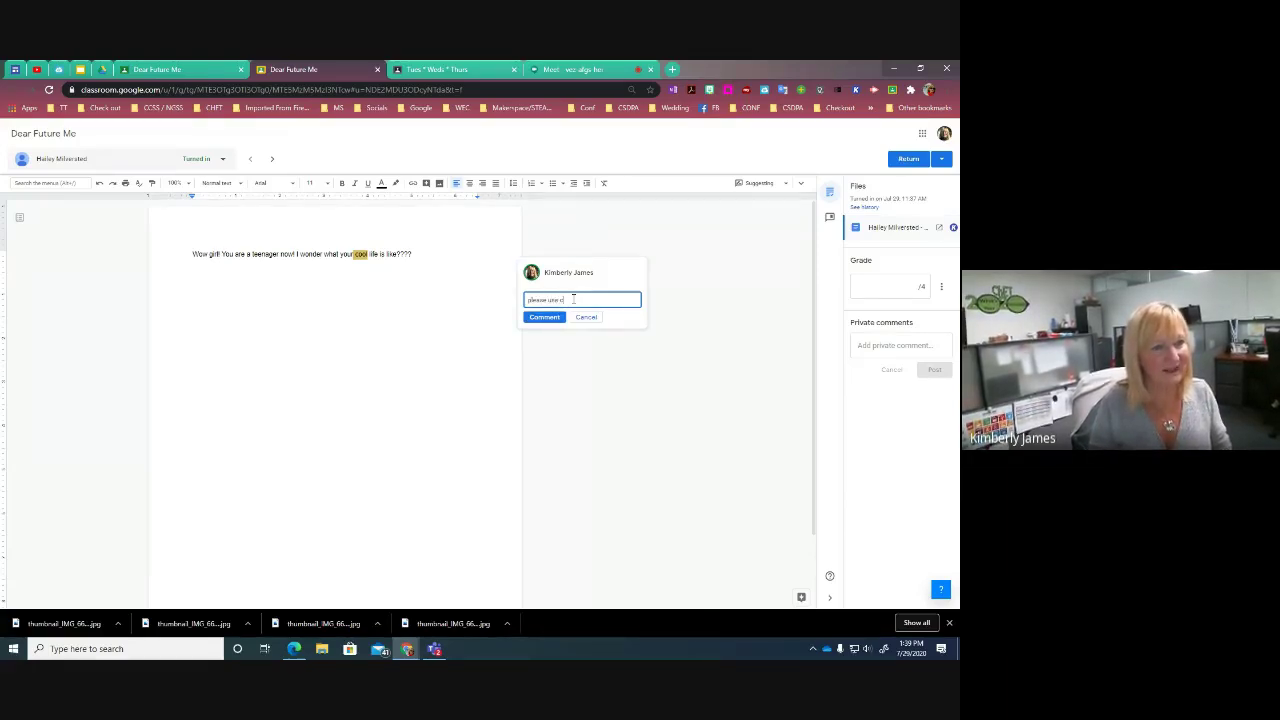
pyautogui.write('cademic')
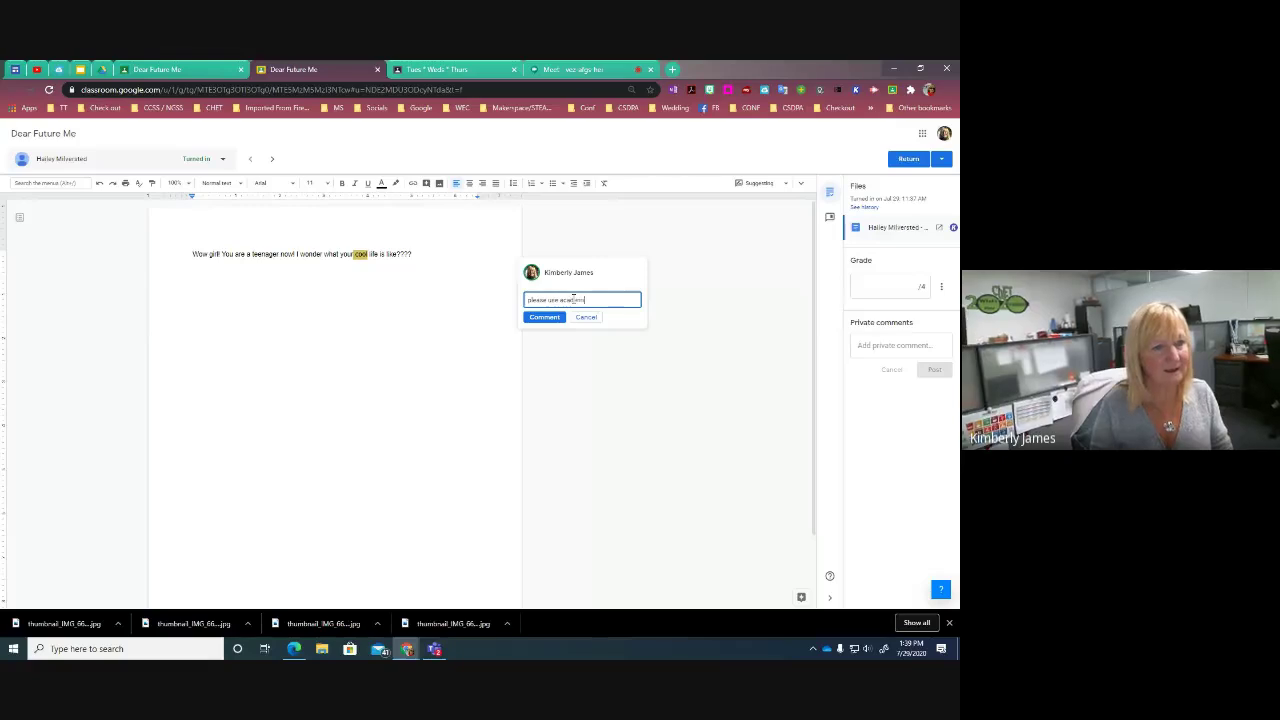
pyautogui.write(' lang')
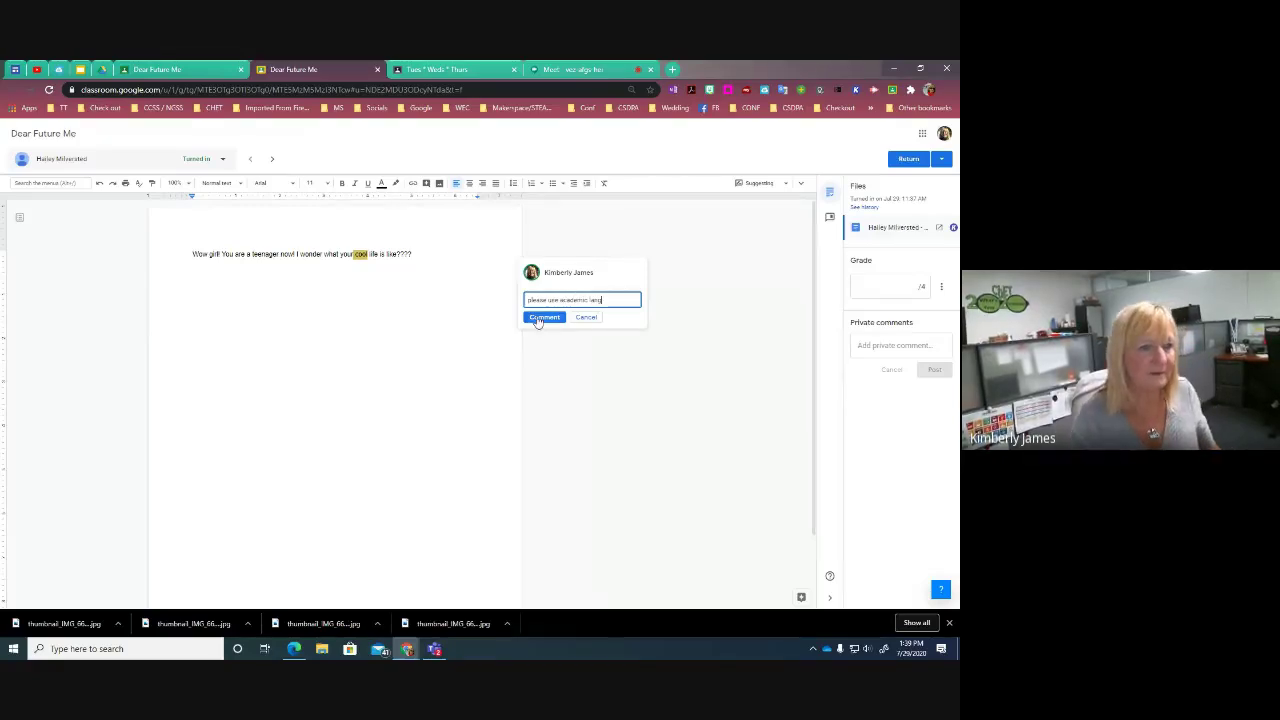
pyautogui.click(547, 319)
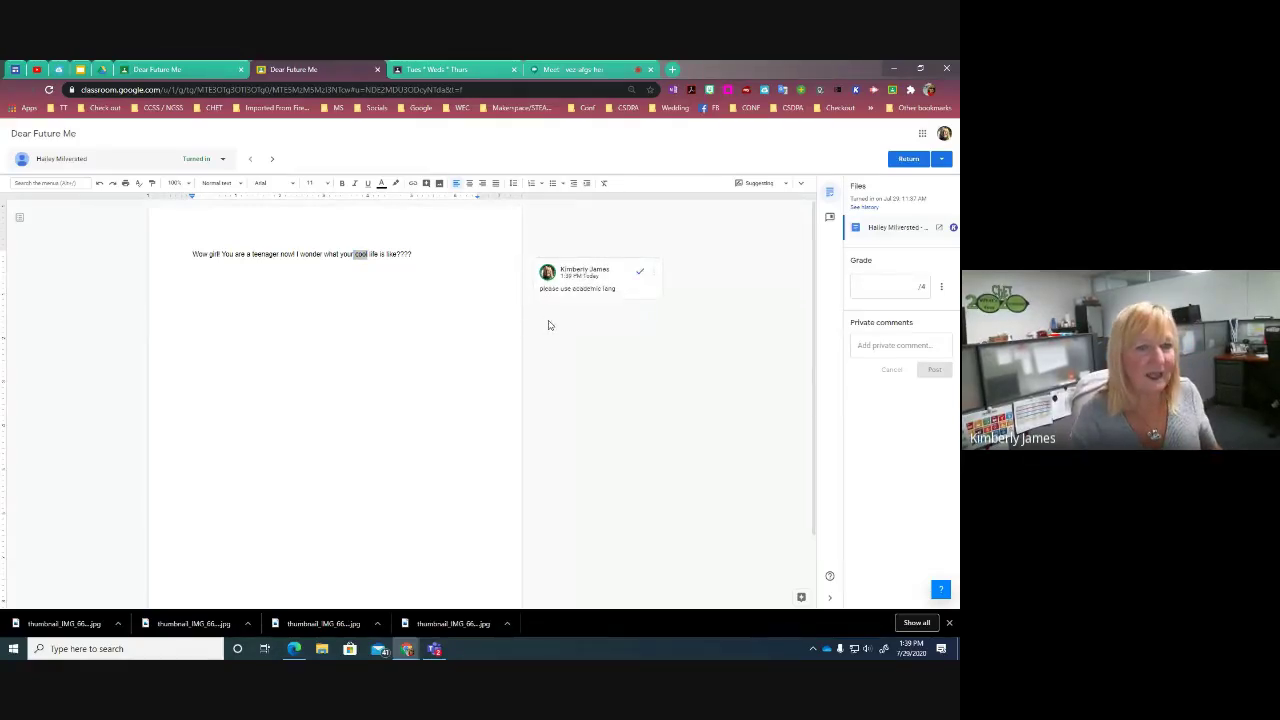
# Post the private comment "See comments on your doc" on the first student's submission.
pyautogui.click(872, 347)
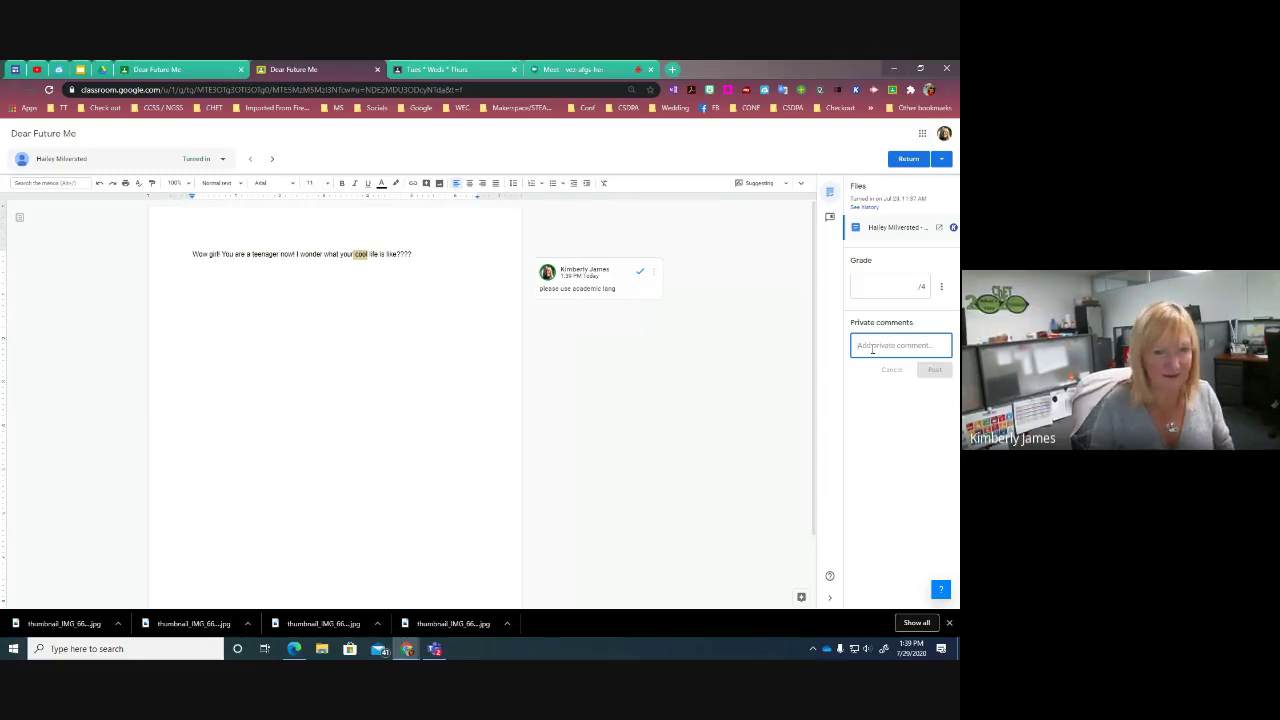
pyautogui.write('see co')
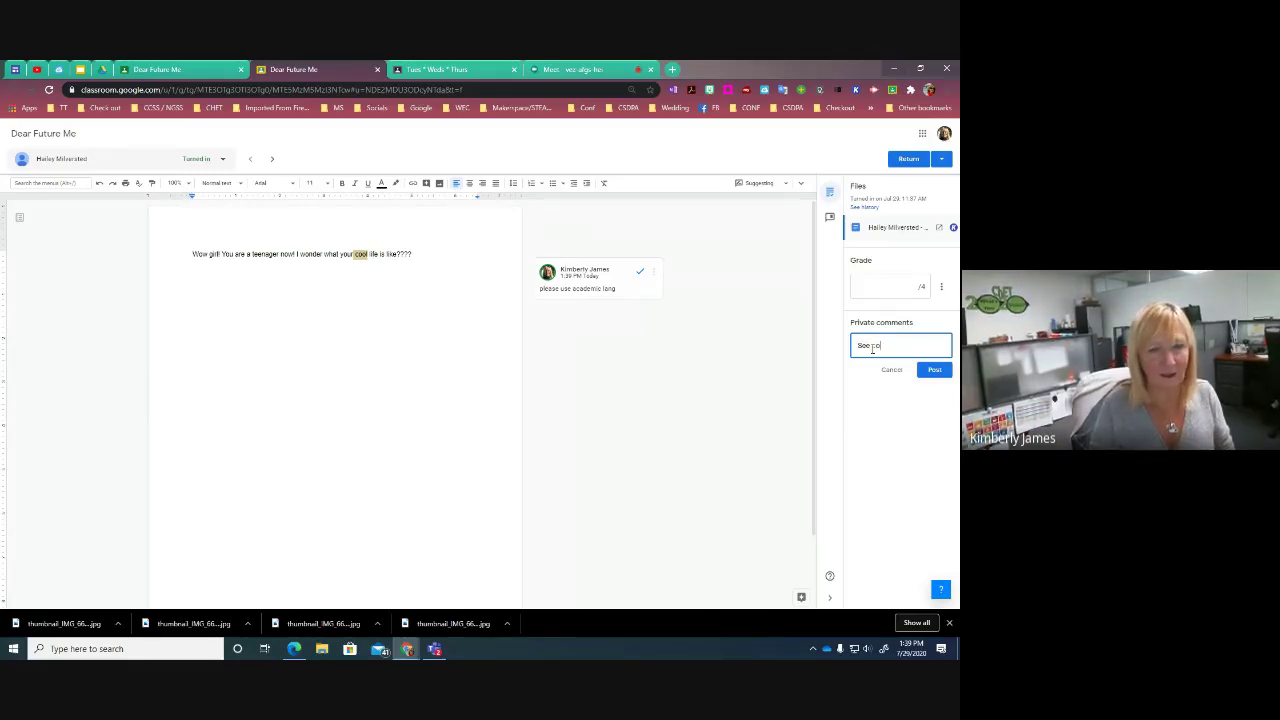
pyautogui.write('ment')
pyautogui.press('BackSpace')
pyautogui.press('BackSpace')
pyautogui.press('BackSpace')
pyautogui.write('me')
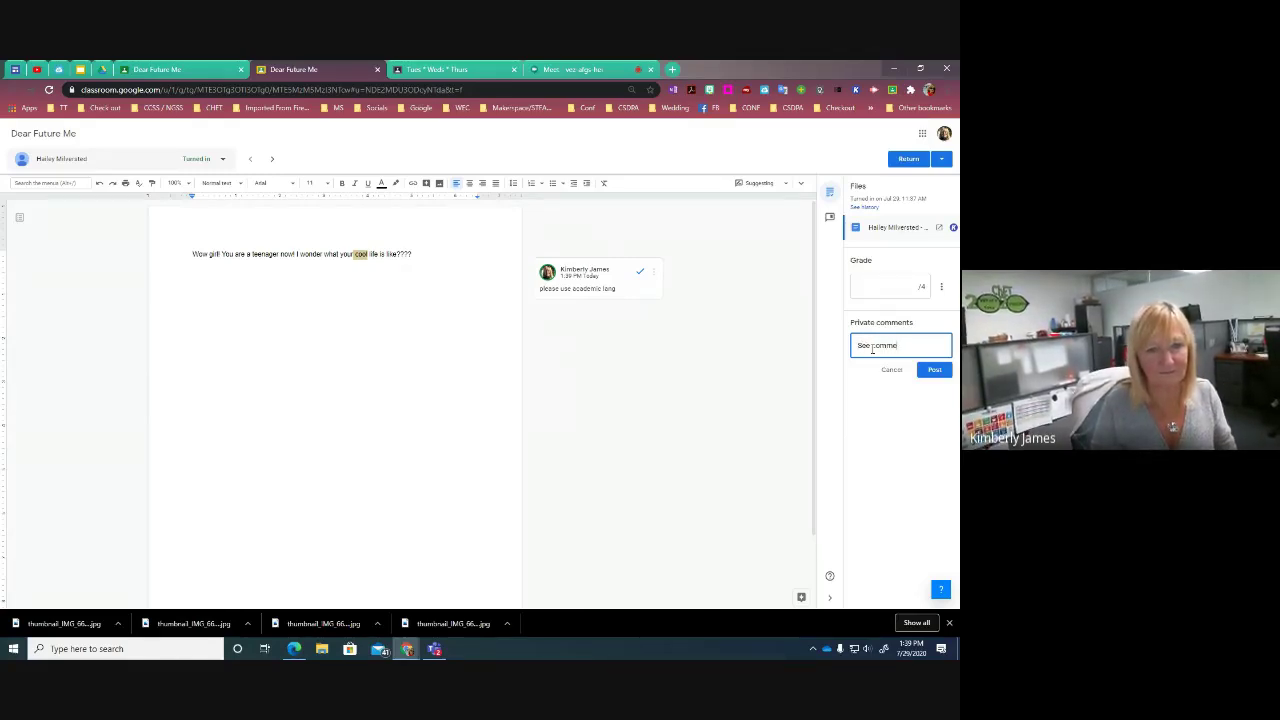
pyautogui.write('nts on your doc')
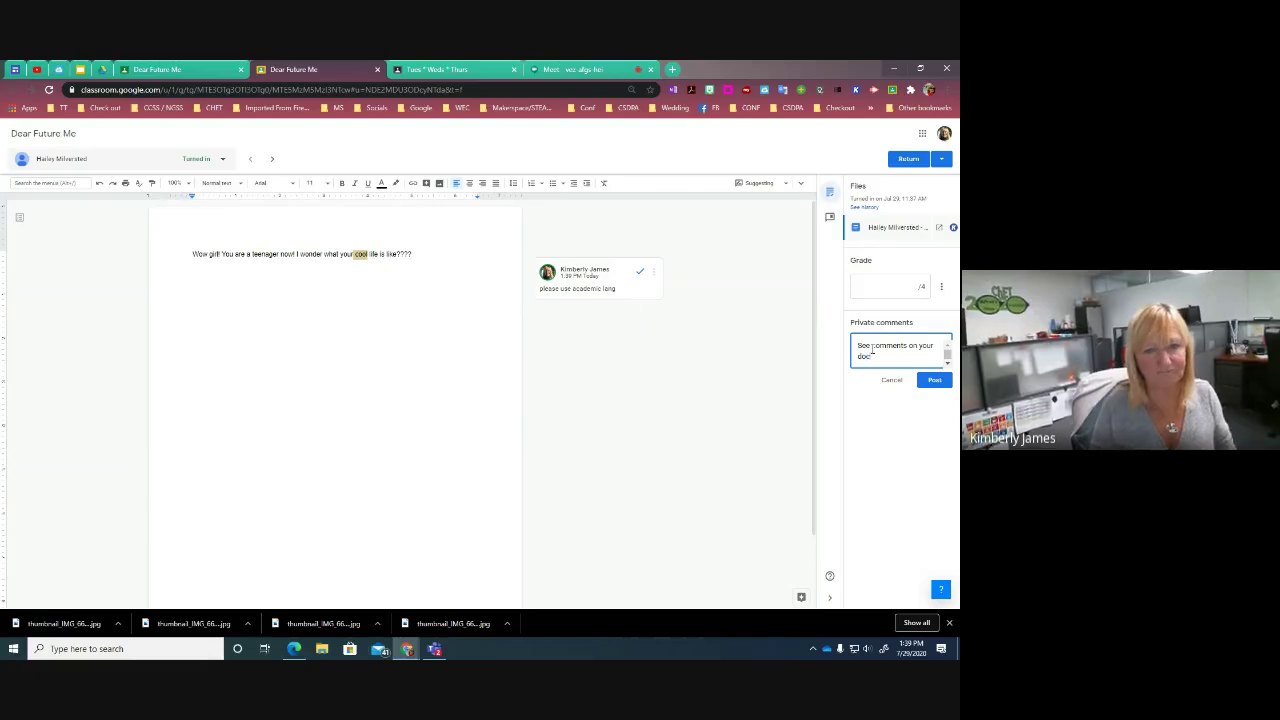
pyautogui.click(940, 380)
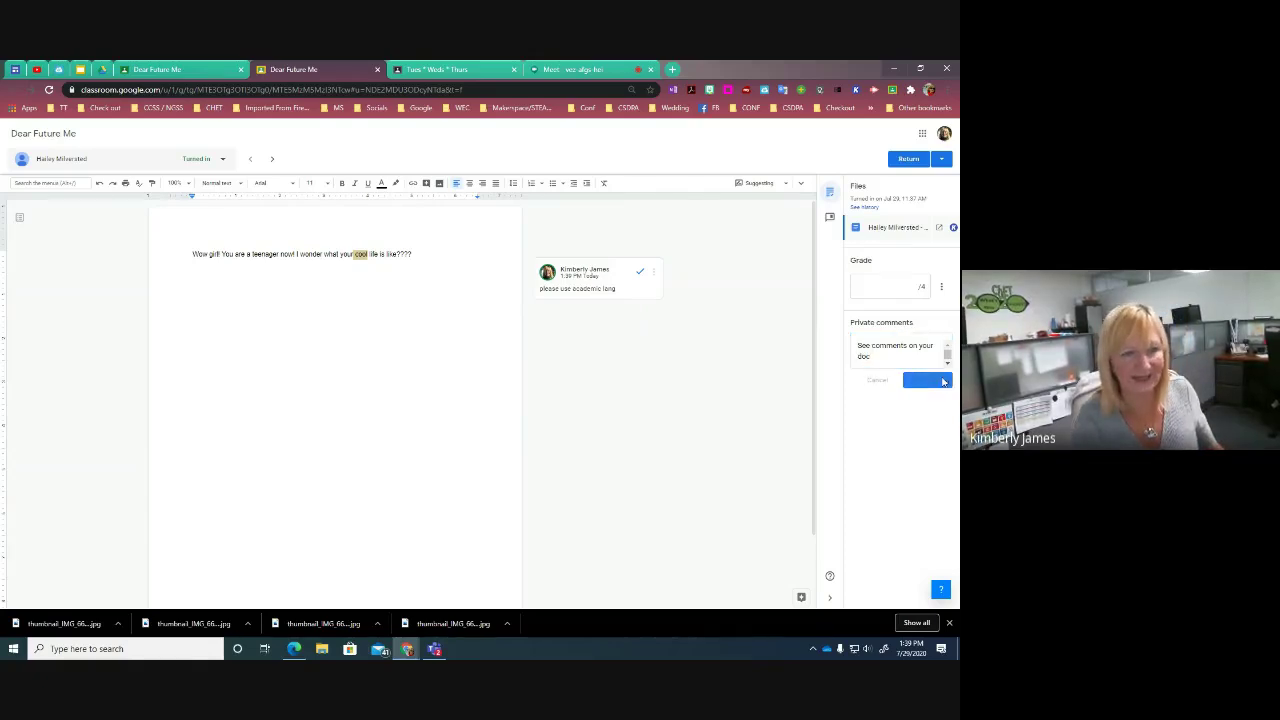
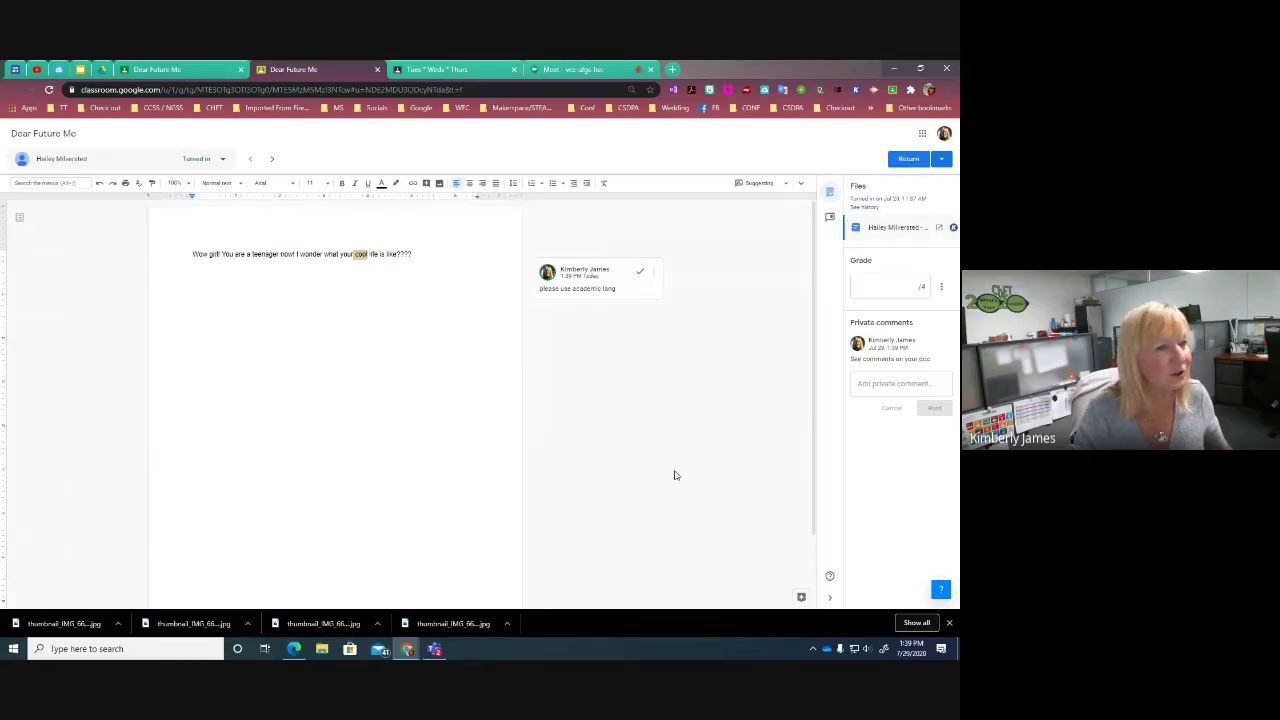
# Check the return options, close the submission grading view and filter the Dear Future Me student work to Assigned.
pyautogui.click(942, 160)
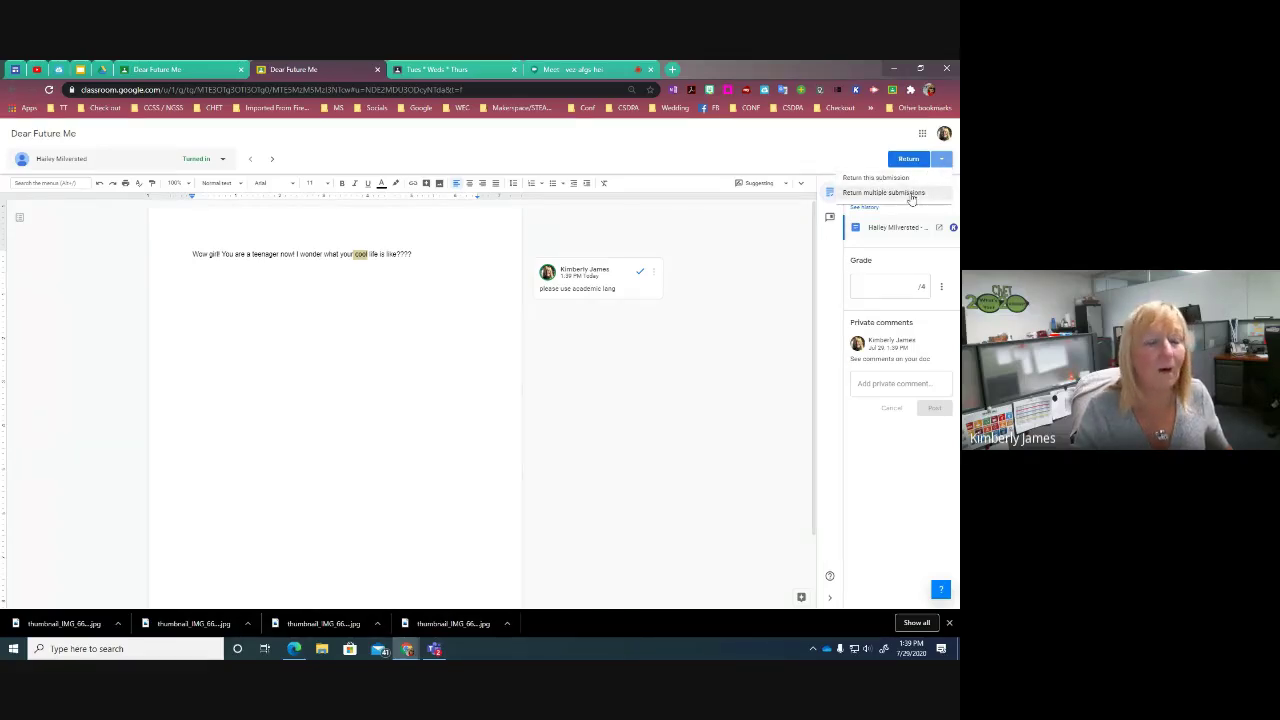
pyautogui.click(797, 152)
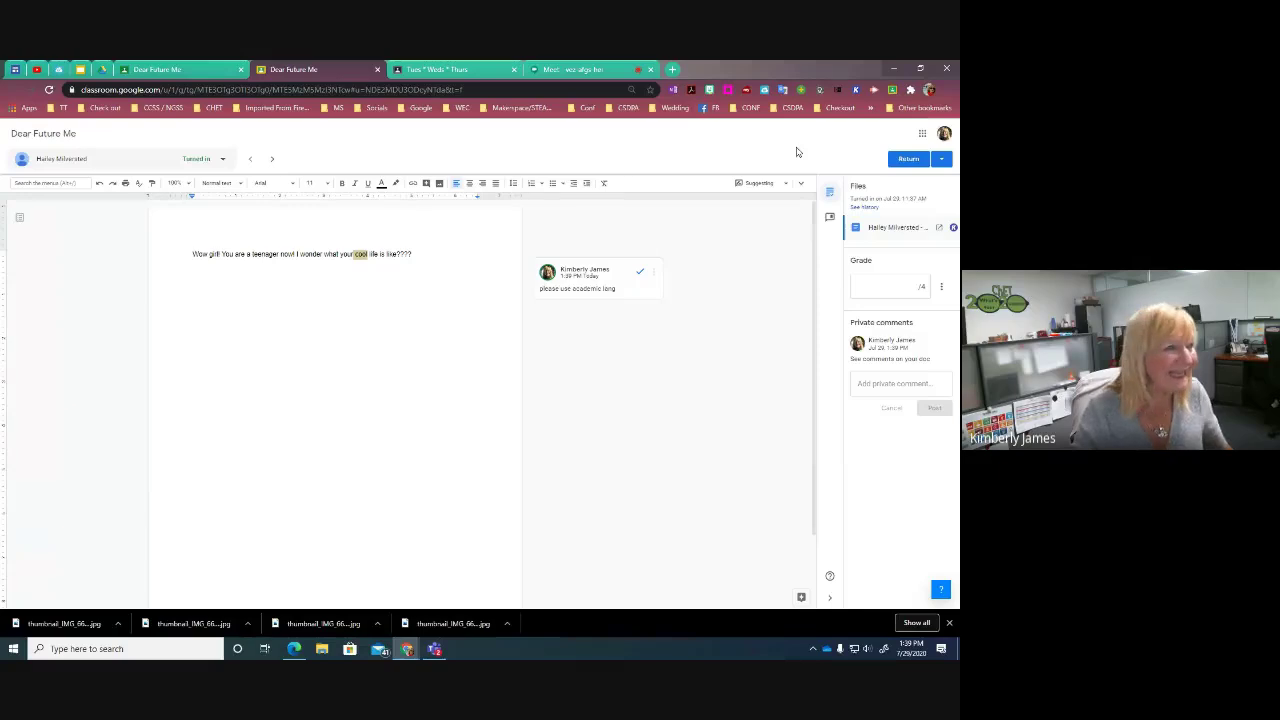
pyautogui.click(376, 70)
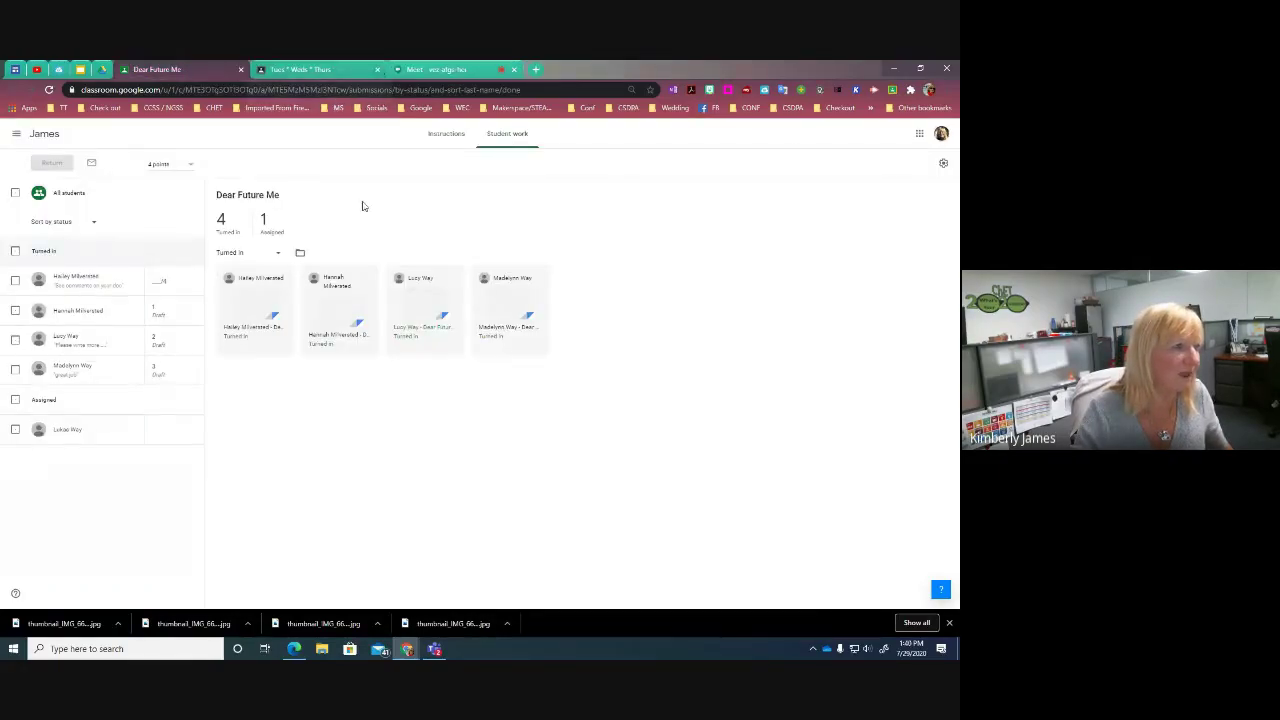
pyautogui.click(272, 224)
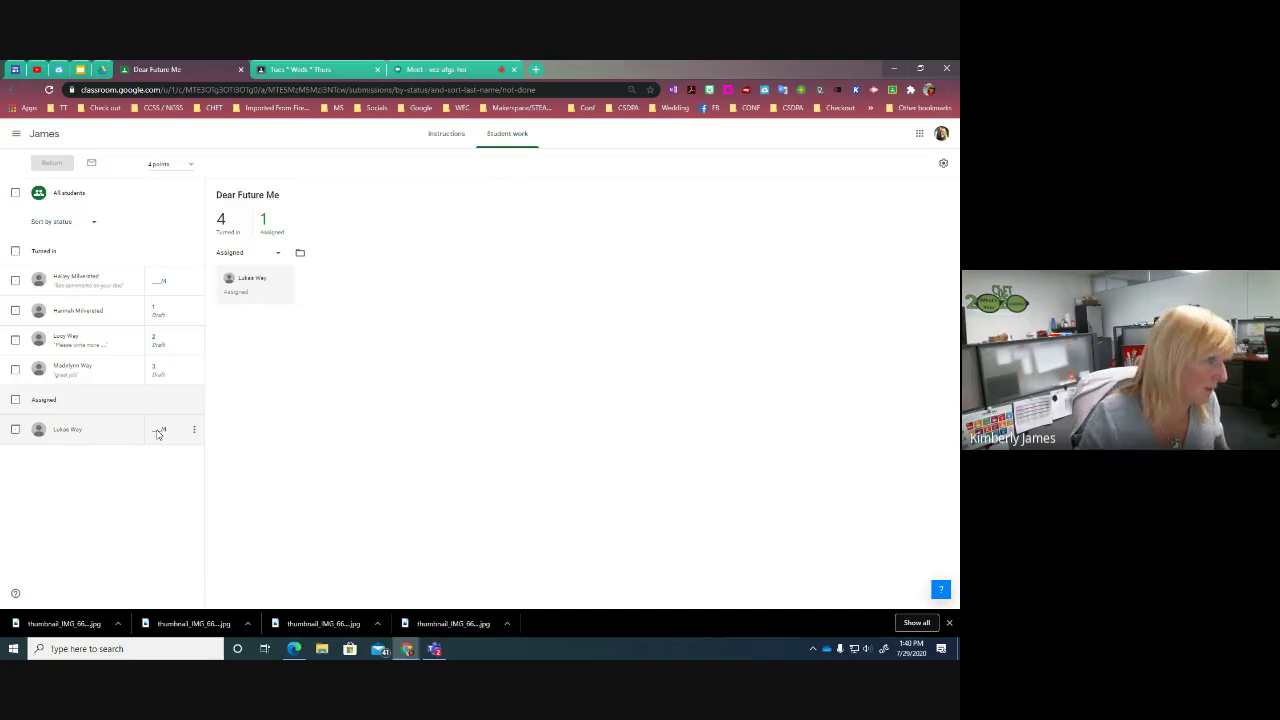
# Select every student in the Dear Future Me list one by one, and clear the selection of the Turned in group.
pyautogui.click(15, 281)
pyautogui.click(15, 310)
pyautogui.click(15, 340)
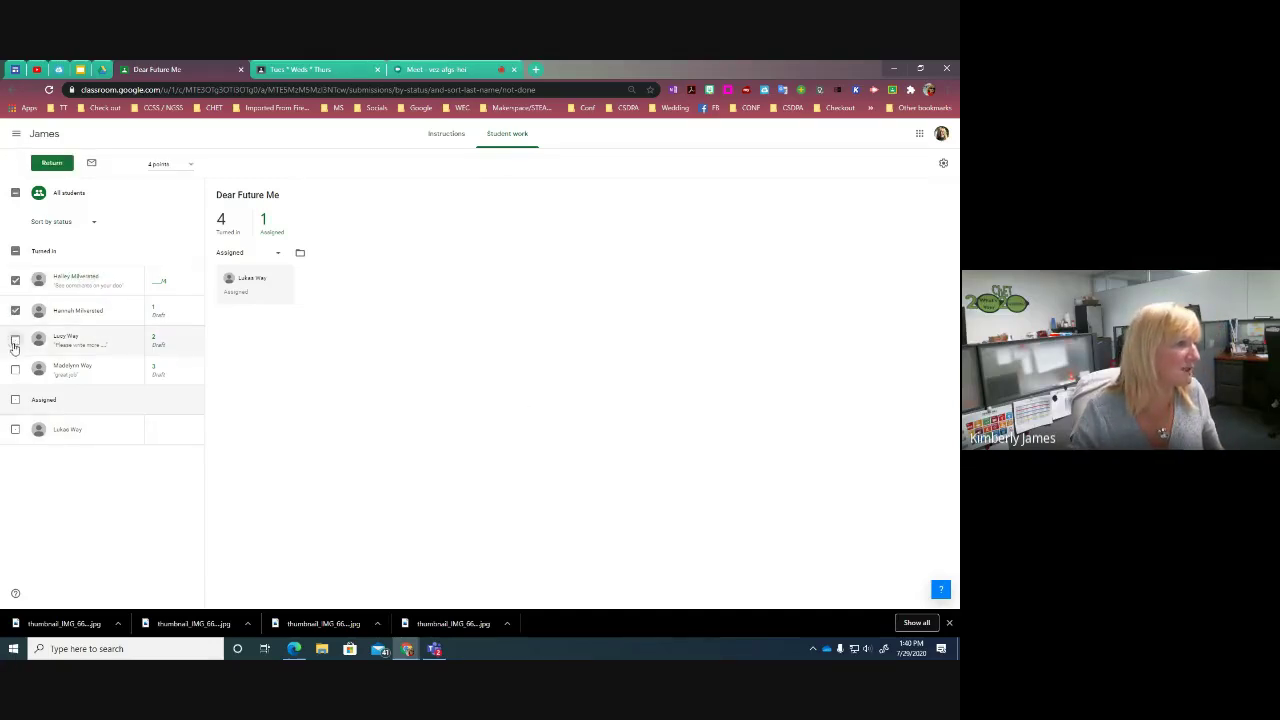
pyautogui.click(15, 370)
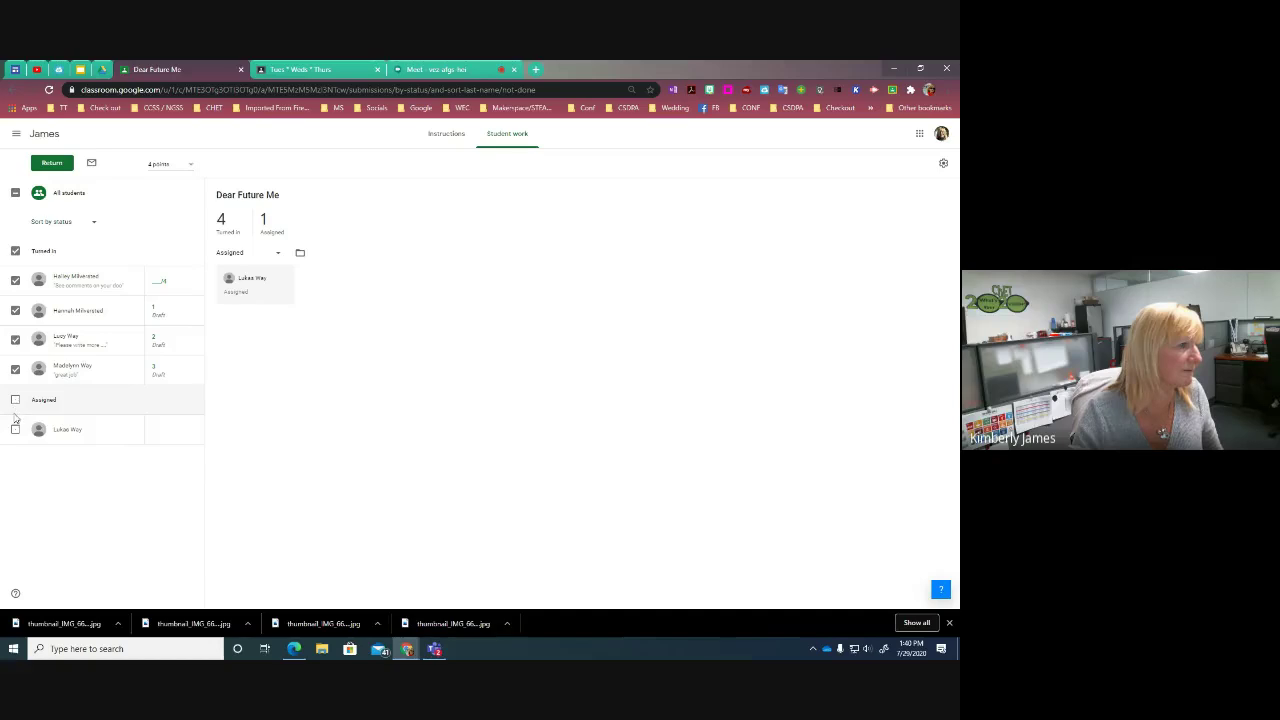
pyautogui.click(15, 429)
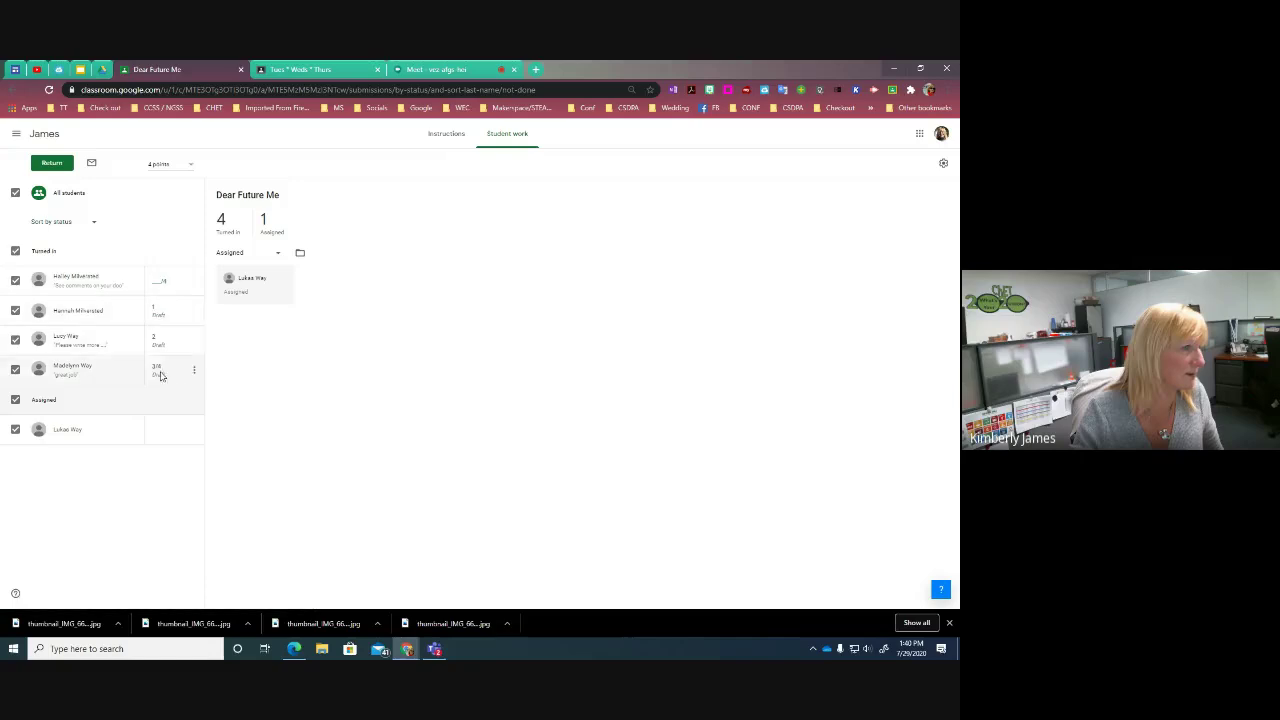
pyautogui.click(15, 251)
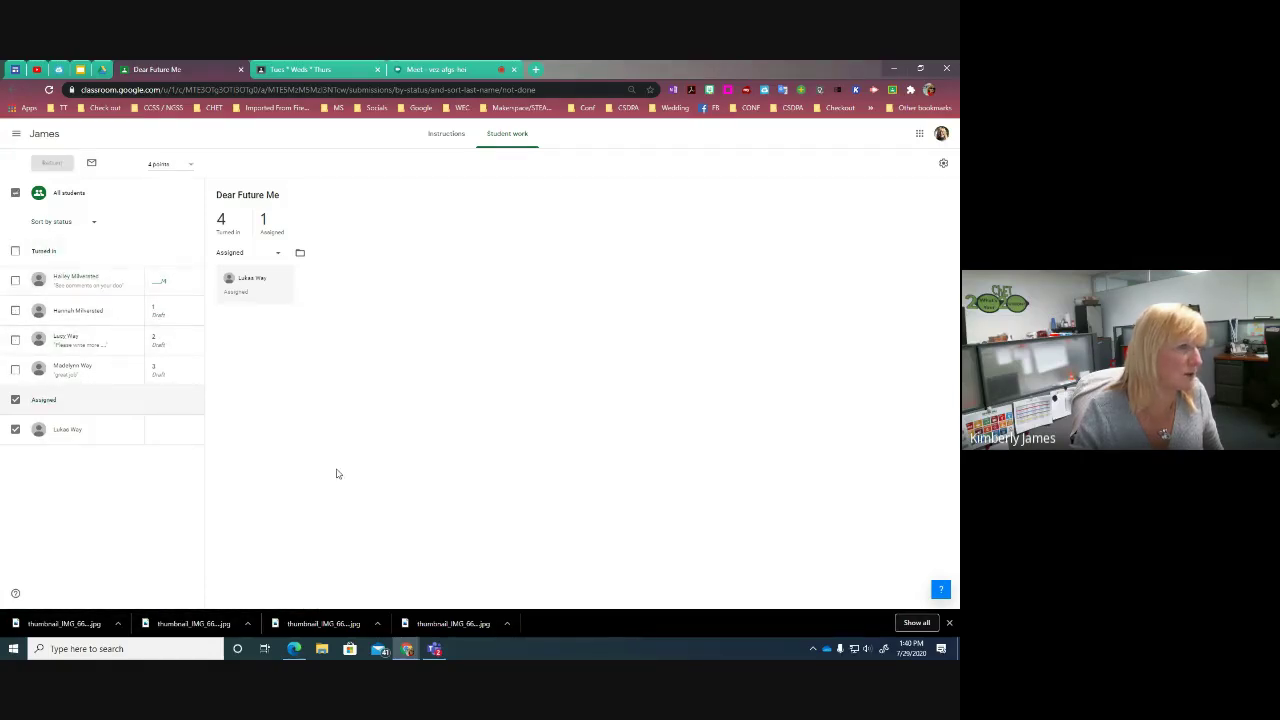
# Open the Dear Future Me (file attached) assignment from the class's Classwork and view its student work and instructions.
pyautogui.click(46, 135)
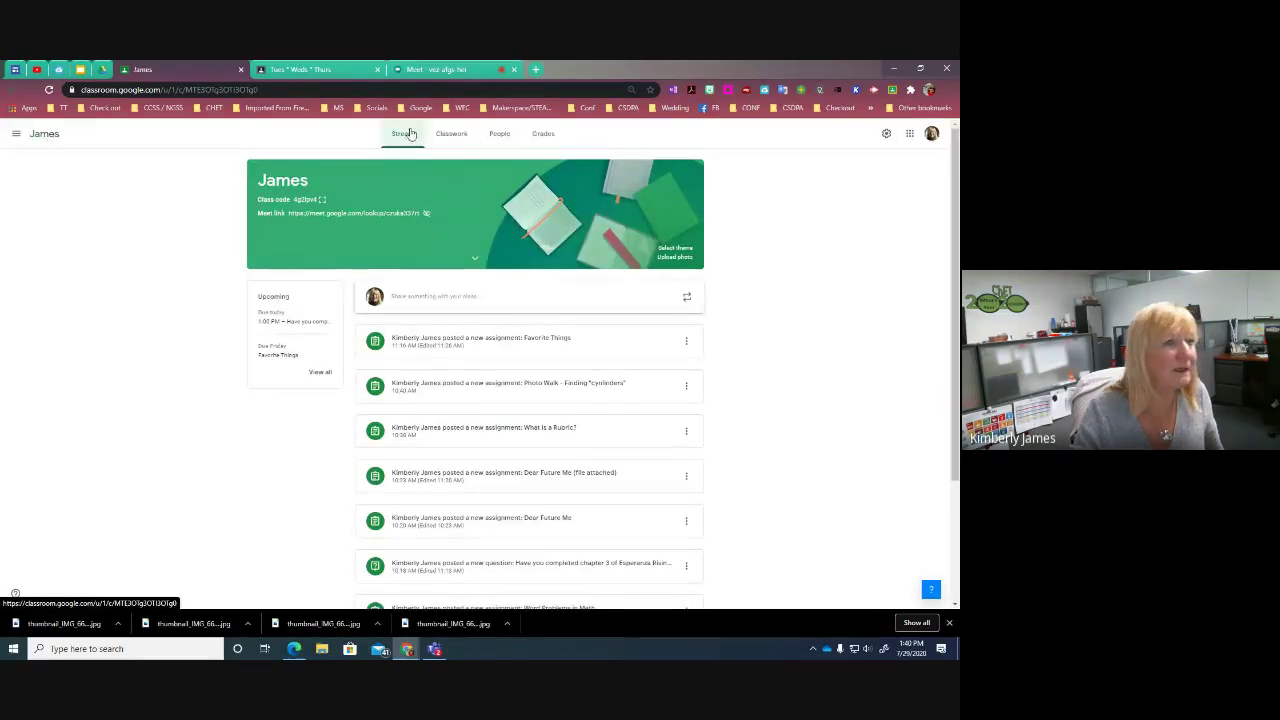
pyautogui.click(451, 133)
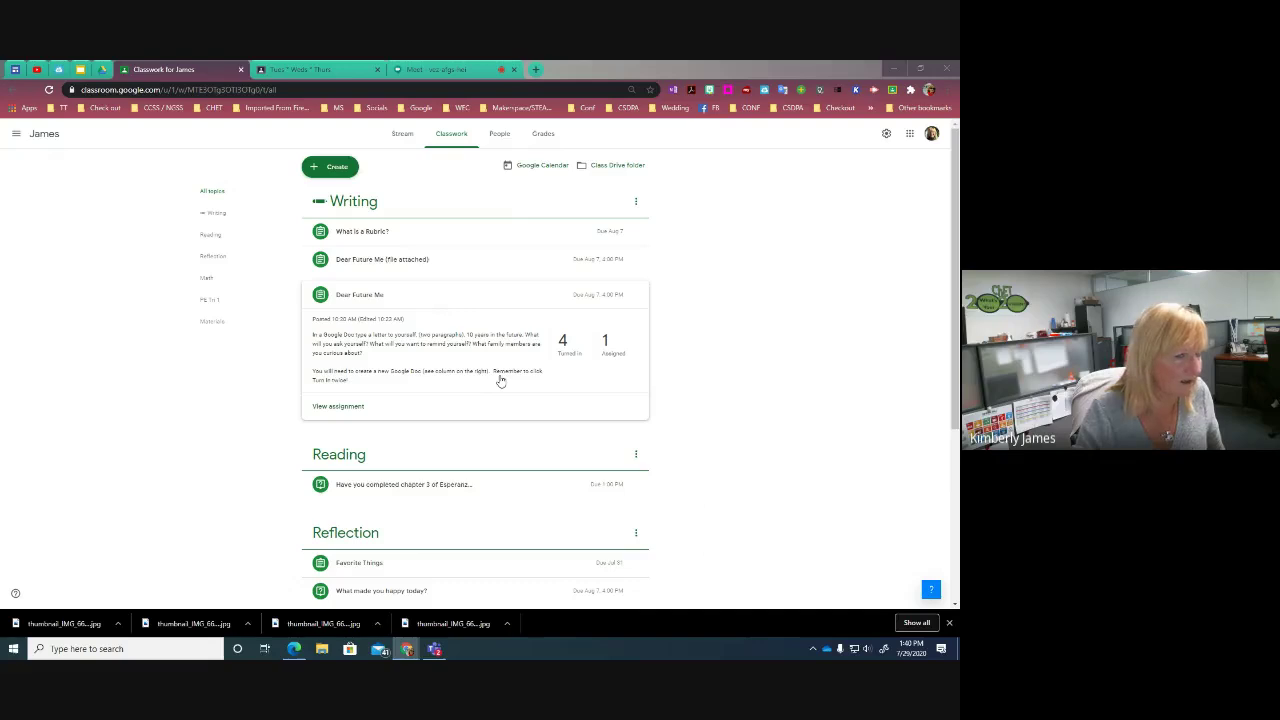
pyautogui.click(395, 262)
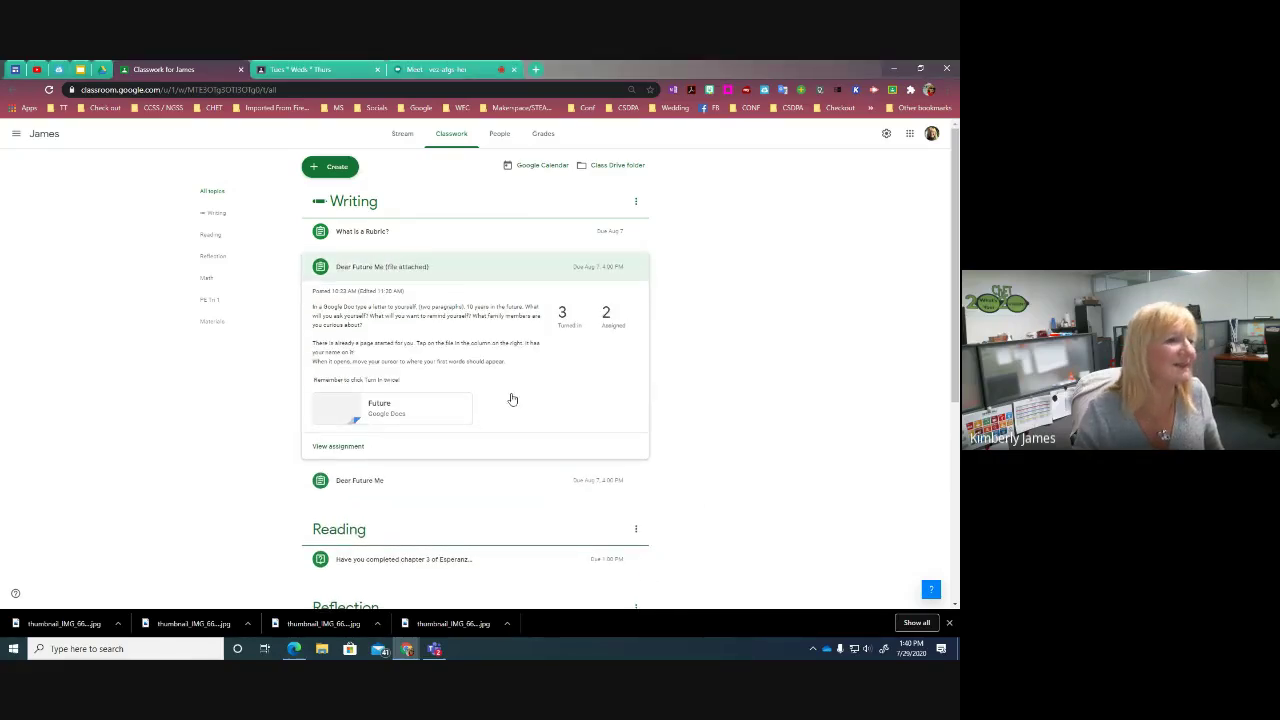
pyautogui.click(336, 446)
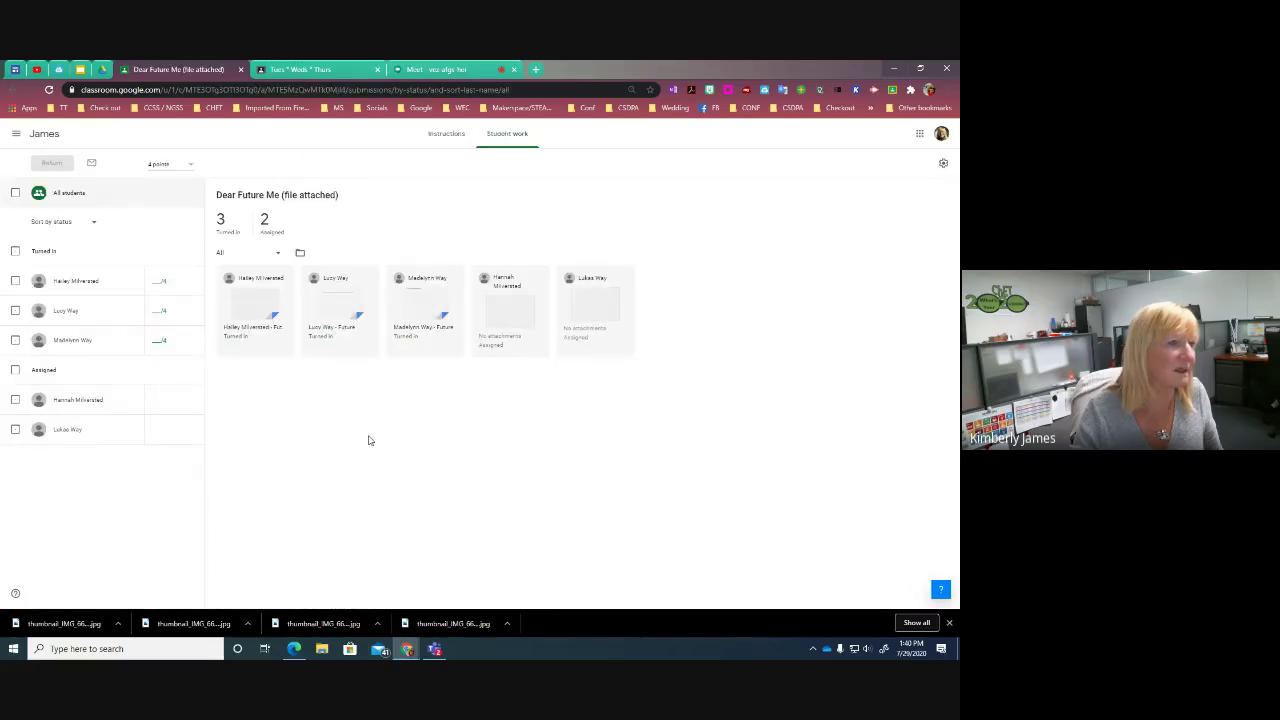
pyautogui.click(451, 138)
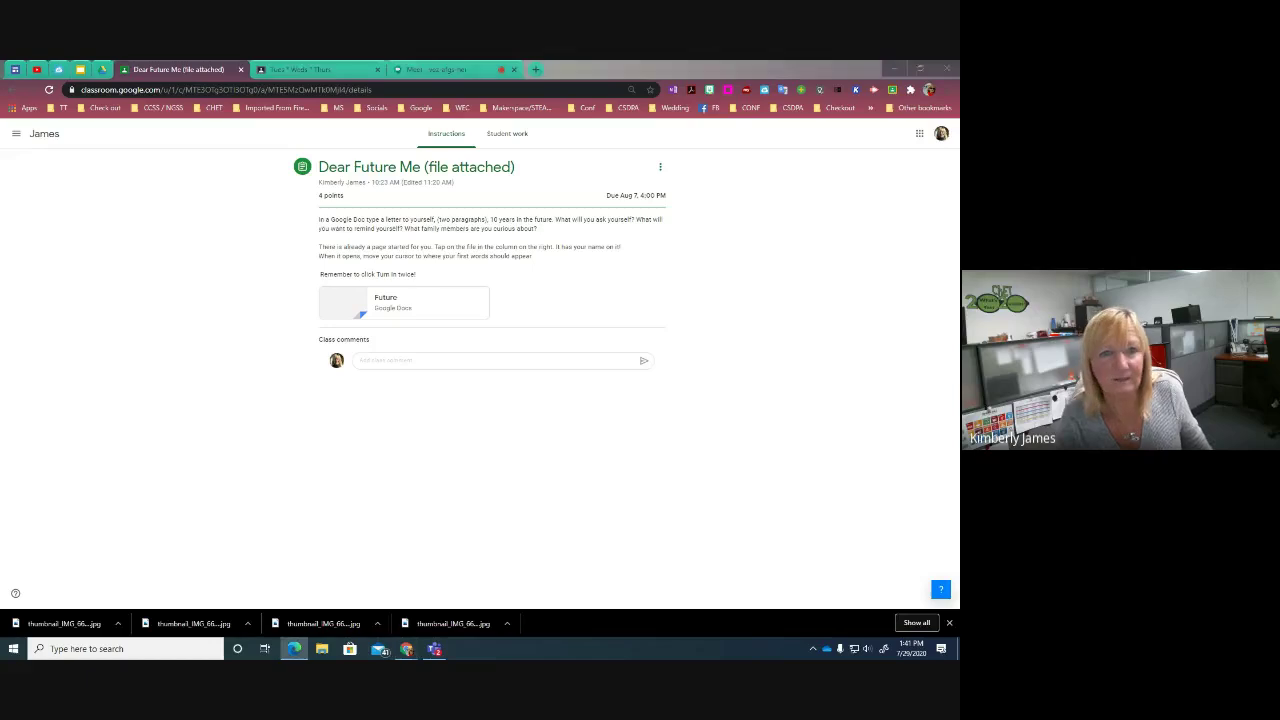
# Bring in the student's Edge window maximized, and open the student's Future document from the Dear Future Me (file attached) assignment.
pyautogui.moveTo(1279, 72); pyautogui.dragTo(655, 65)
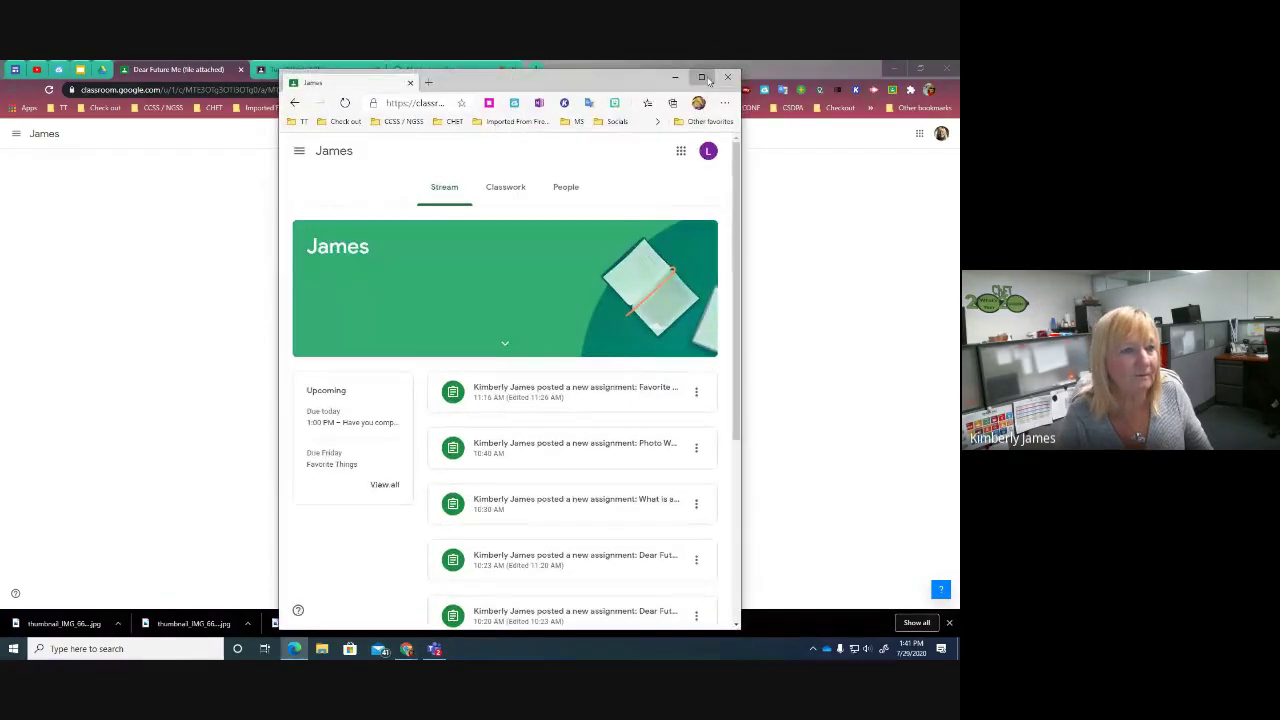
pyautogui.click(701, 77)
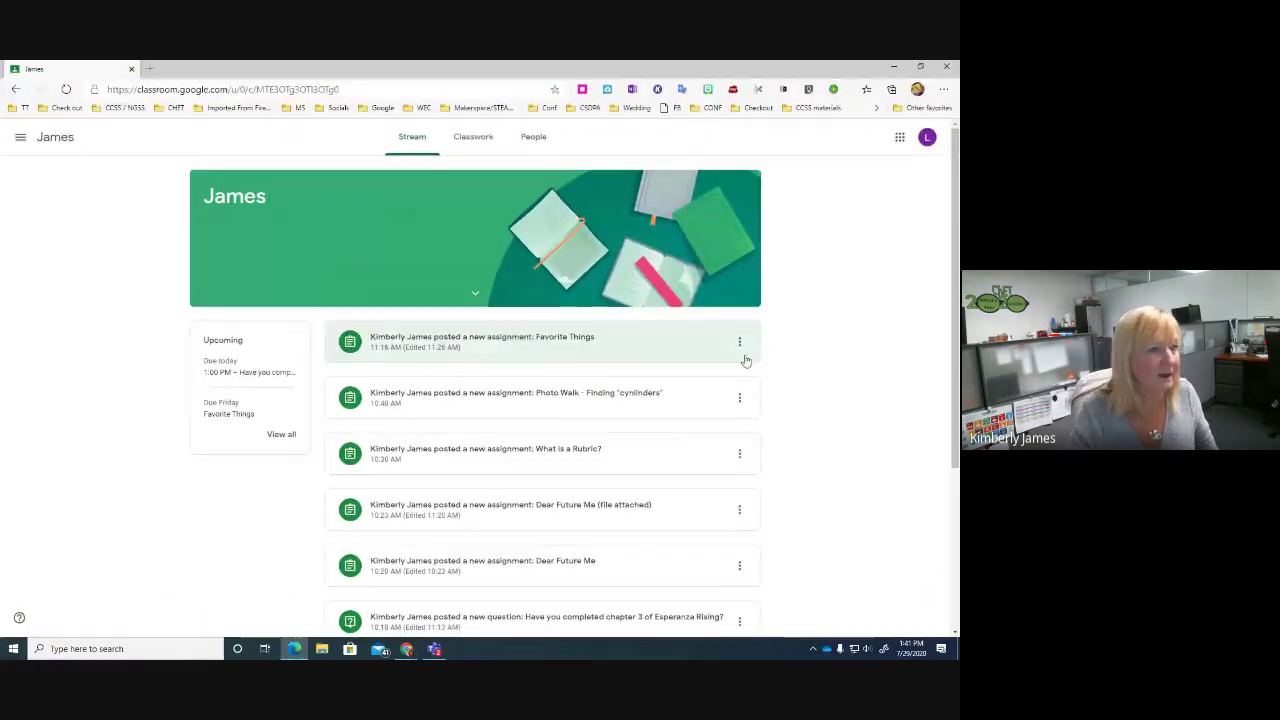
pyautogui.click(477, 140)
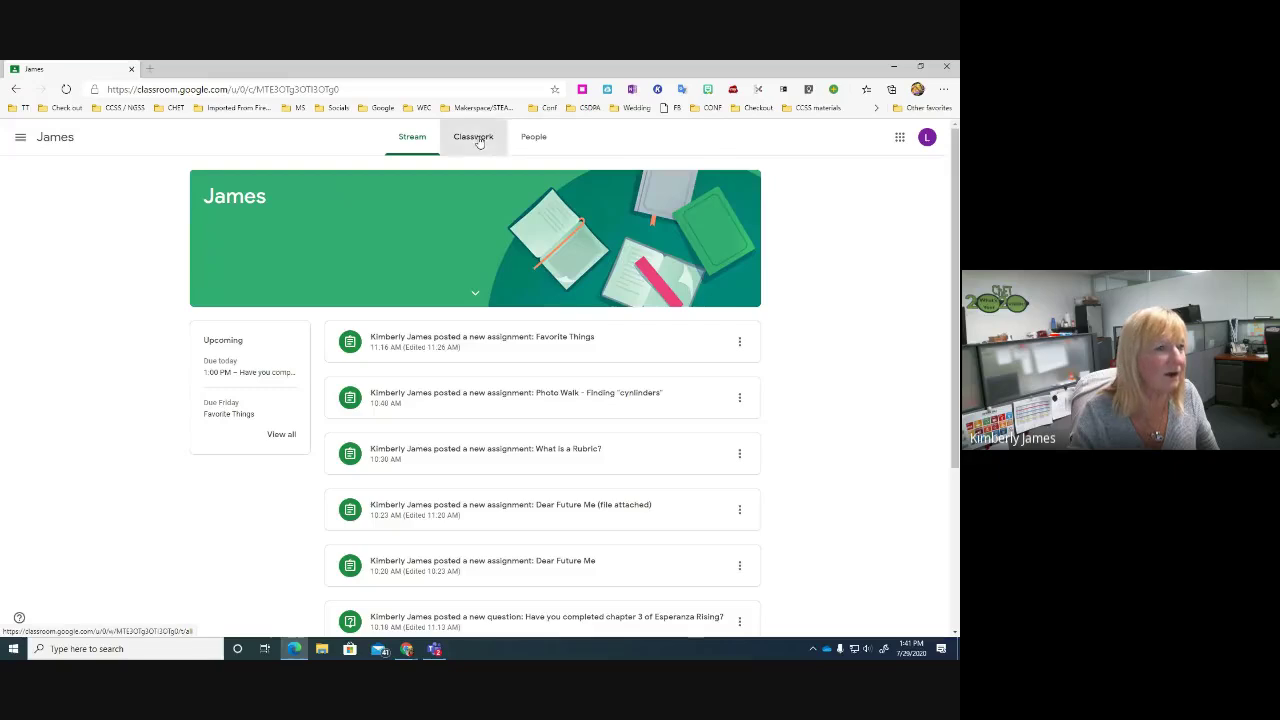
pyautogui.scroll(3, 590, 310)
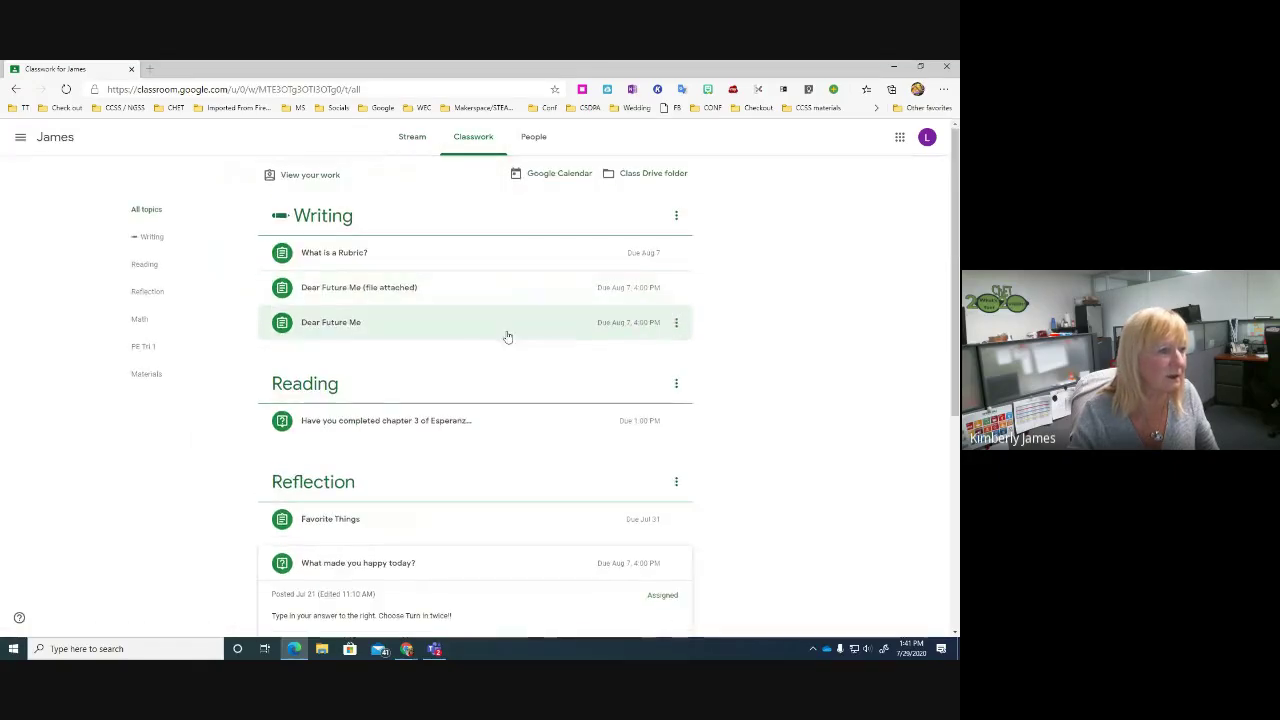
pyautogui.click(330, 289)
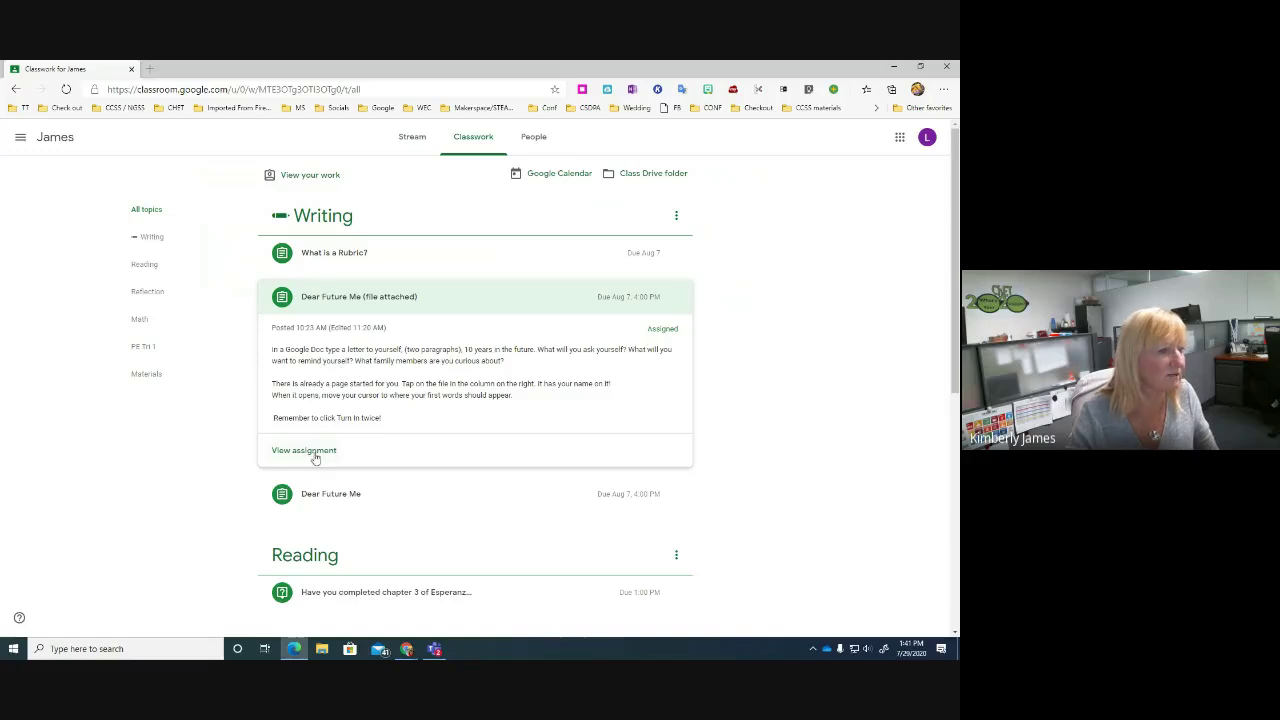
pyautogui.click(304, 451)
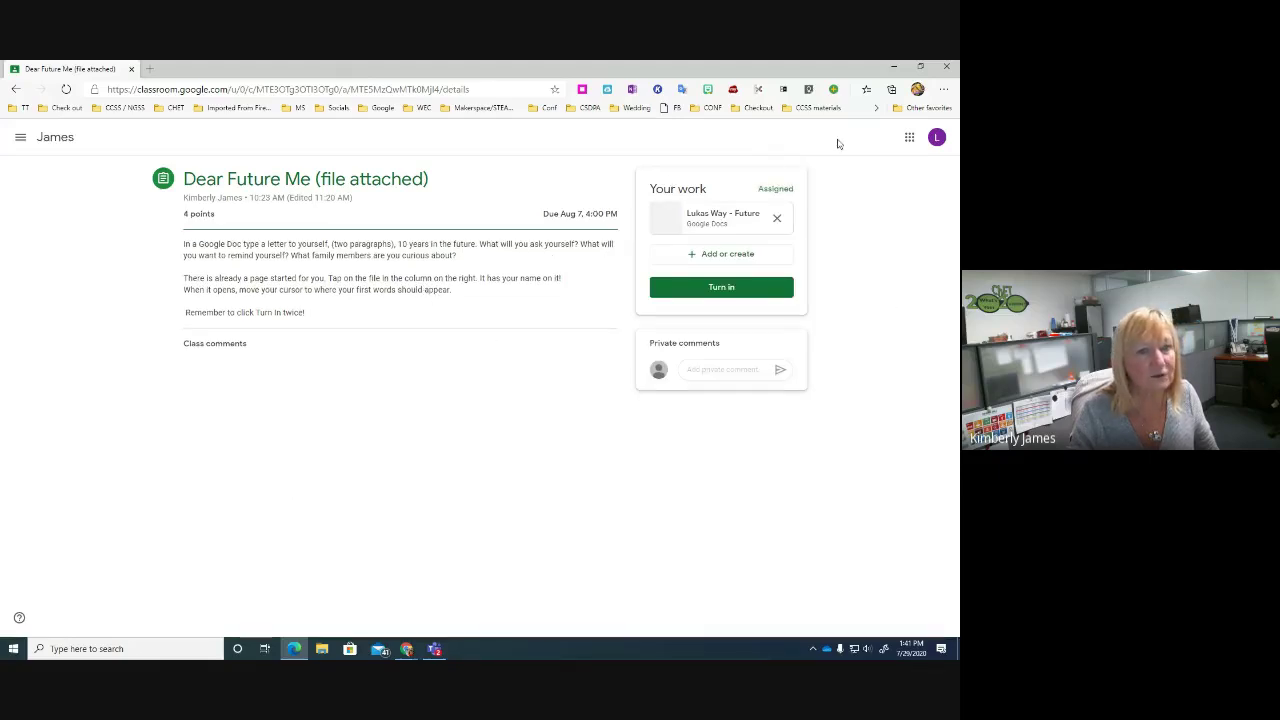
pyautogui.click(721, 218)
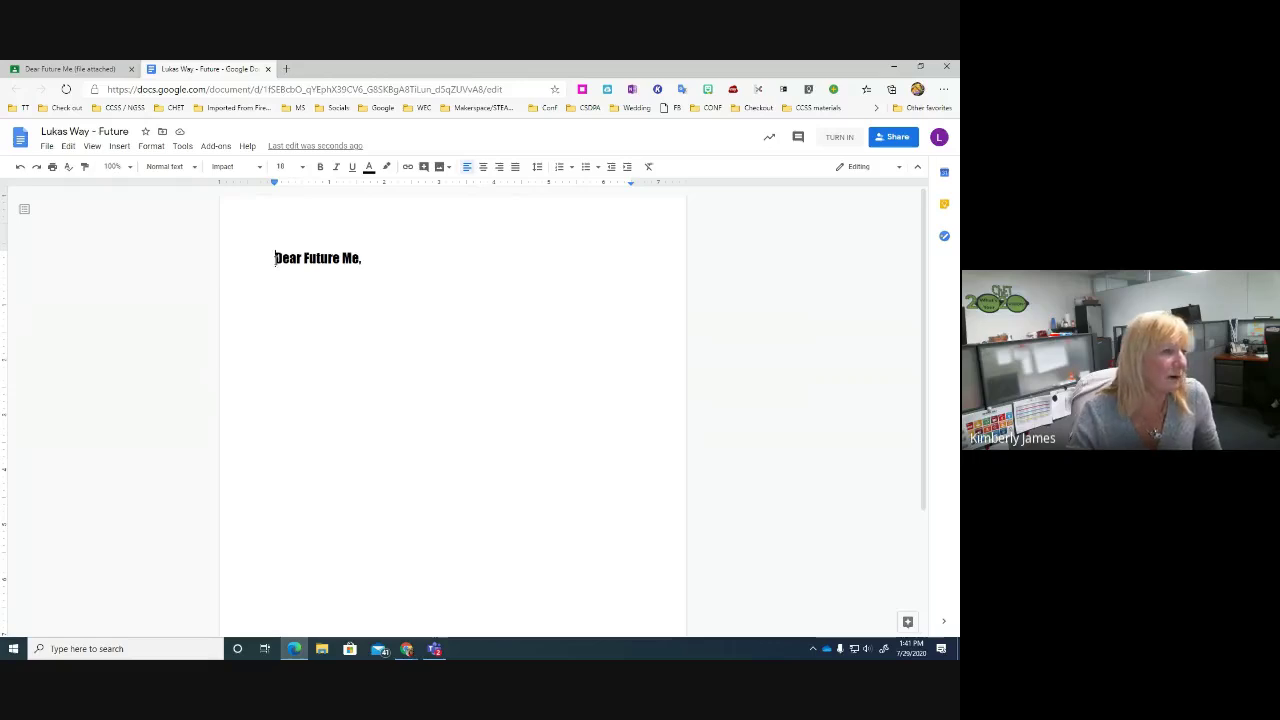
# Write a sentence below the "Dear Future Me," greeting saying "You had such an awesome time in" the named teacher's class.
pyautogui.click(277, 314)
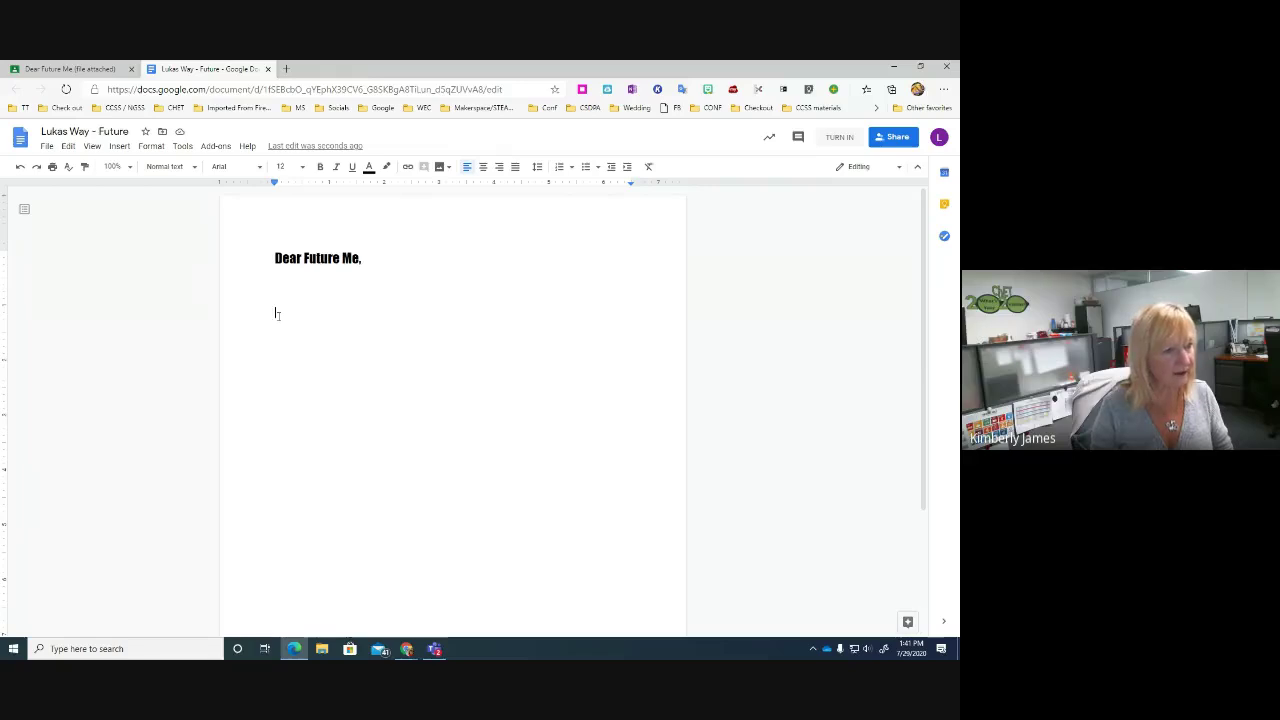
pyautogui.write('You')
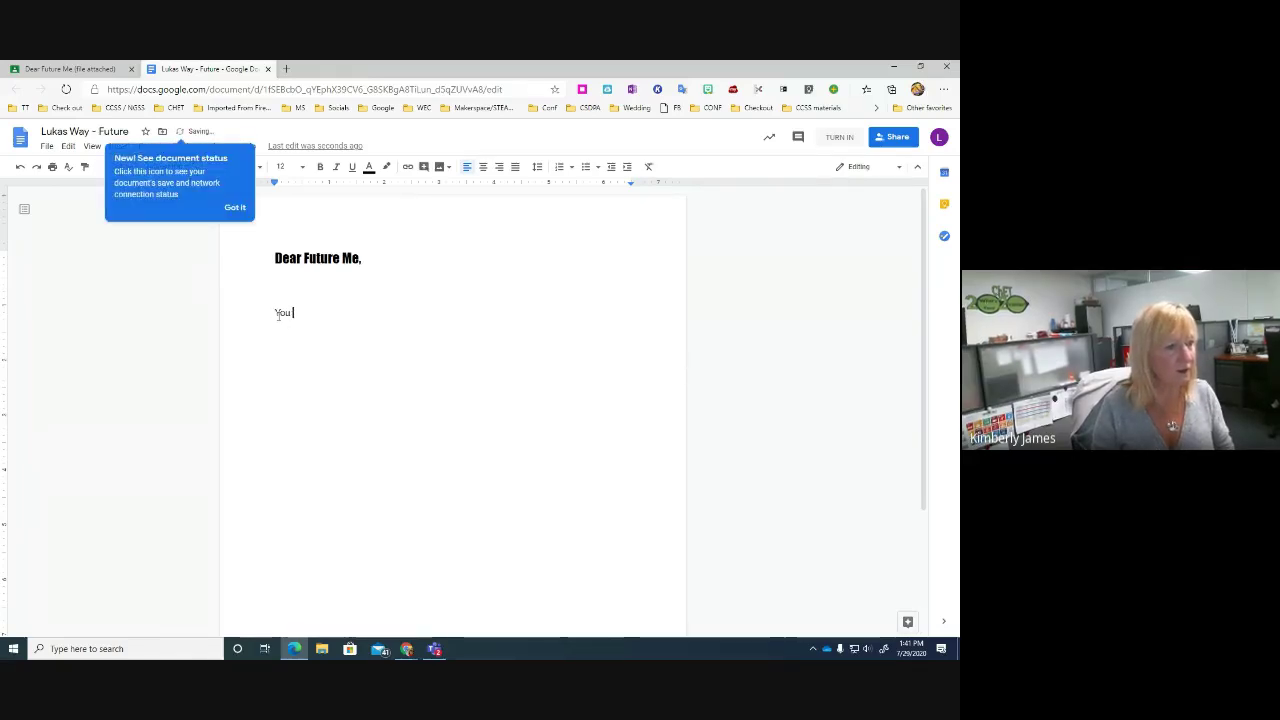
pyautogui.write(' had such an')
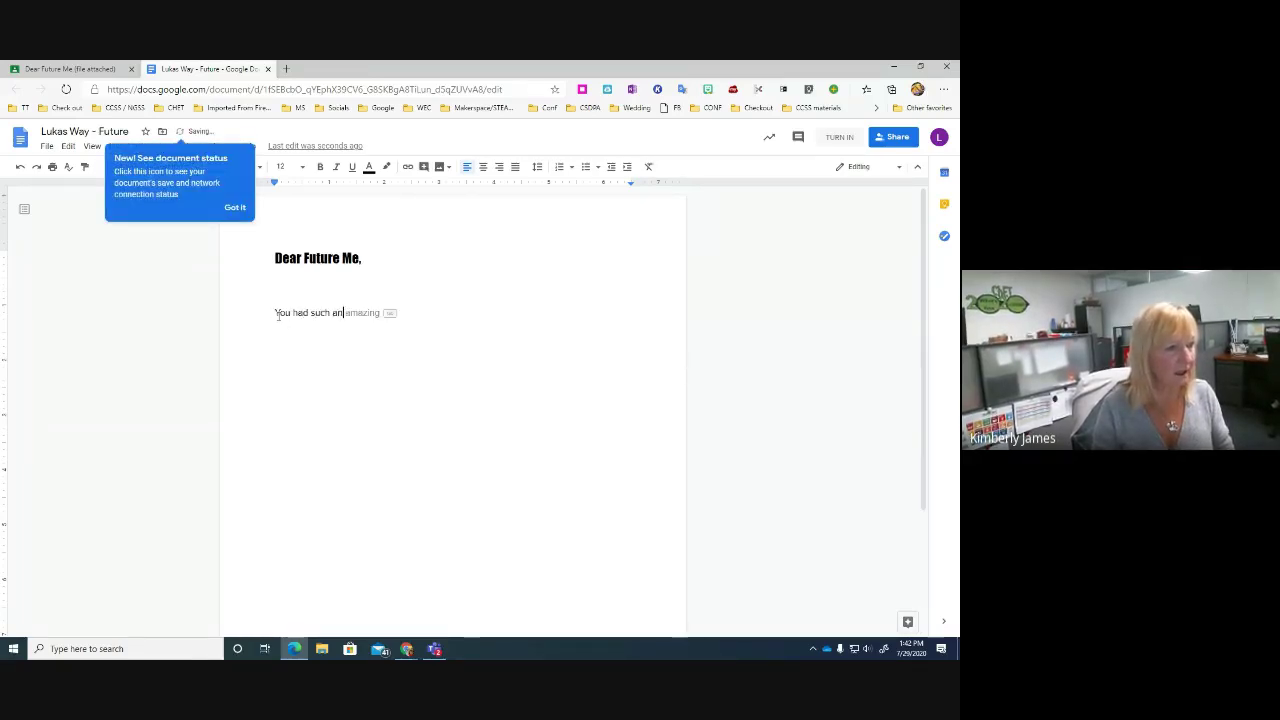
pyautogui.write(' awesome t')
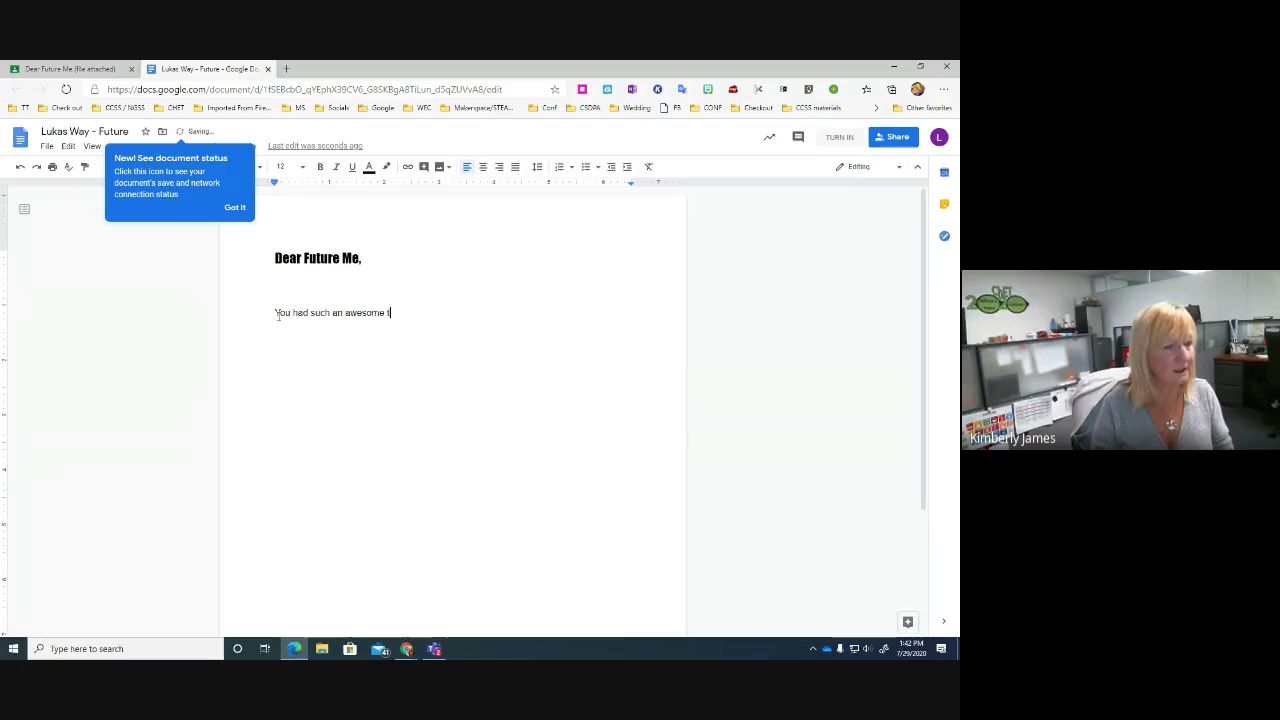
pyautogui.write('ime in Mrs. Jame')
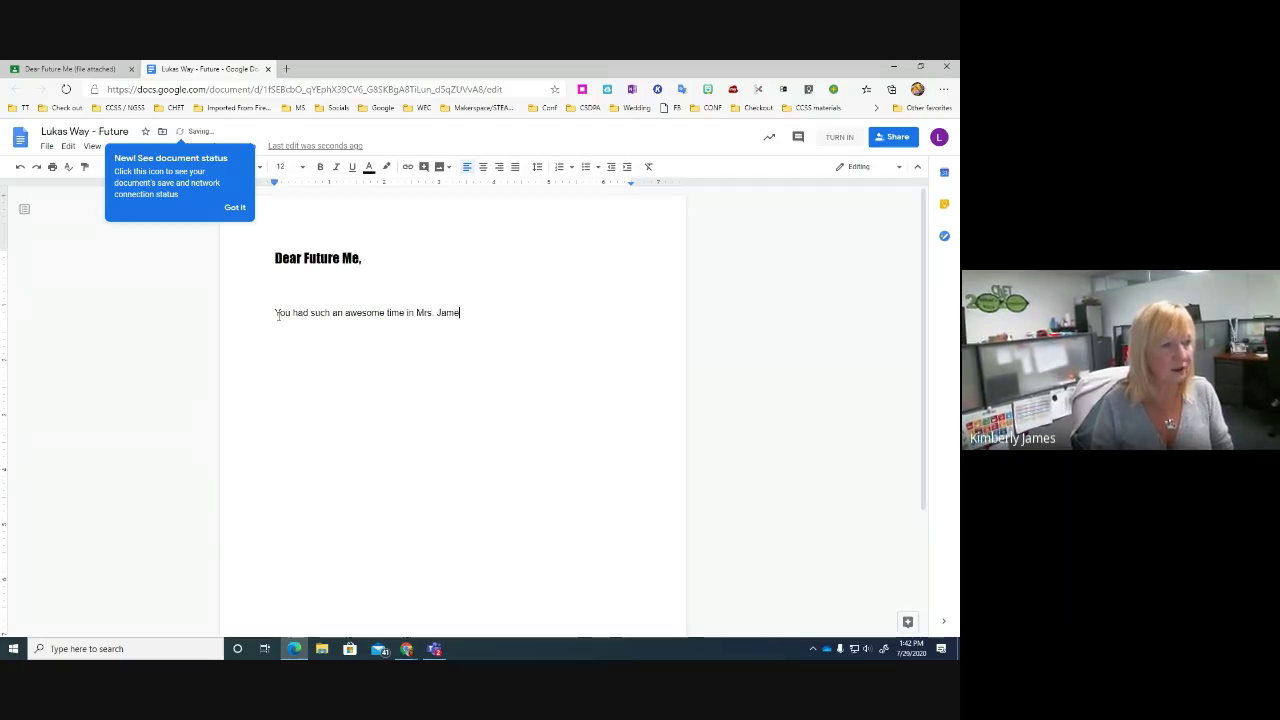
pyautogui.write('s clas')
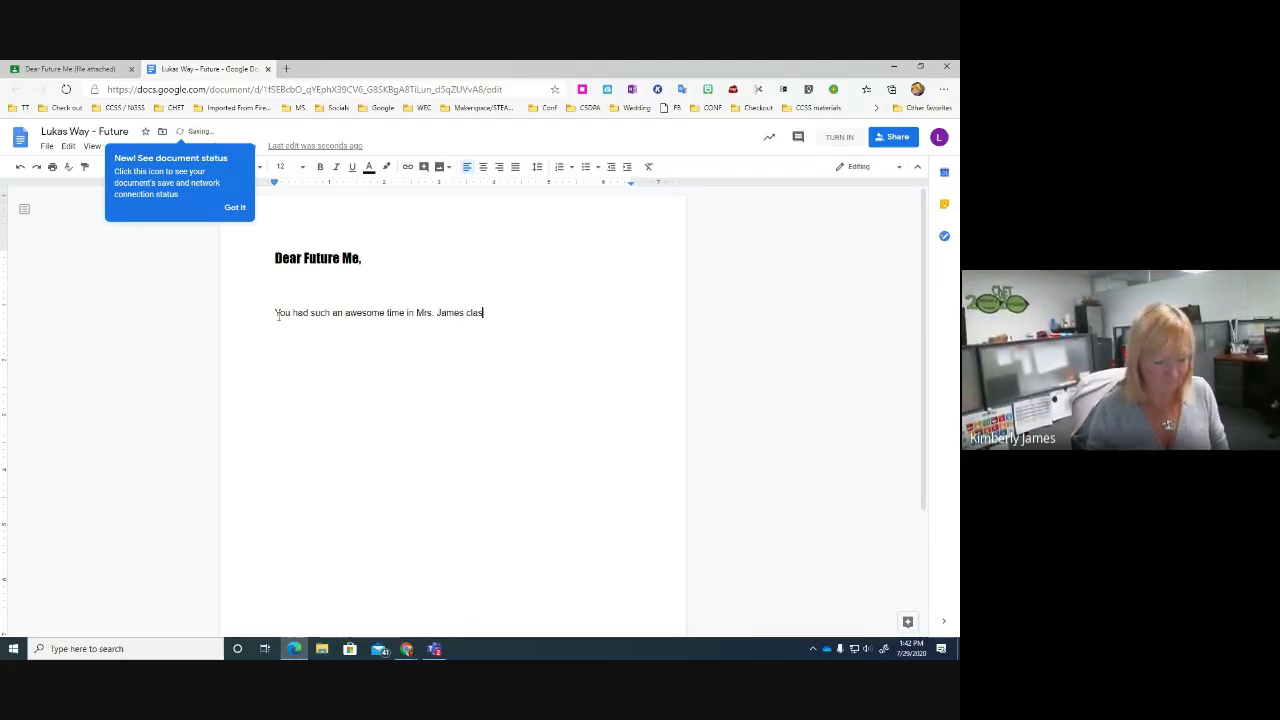
pyautogui.write('s')
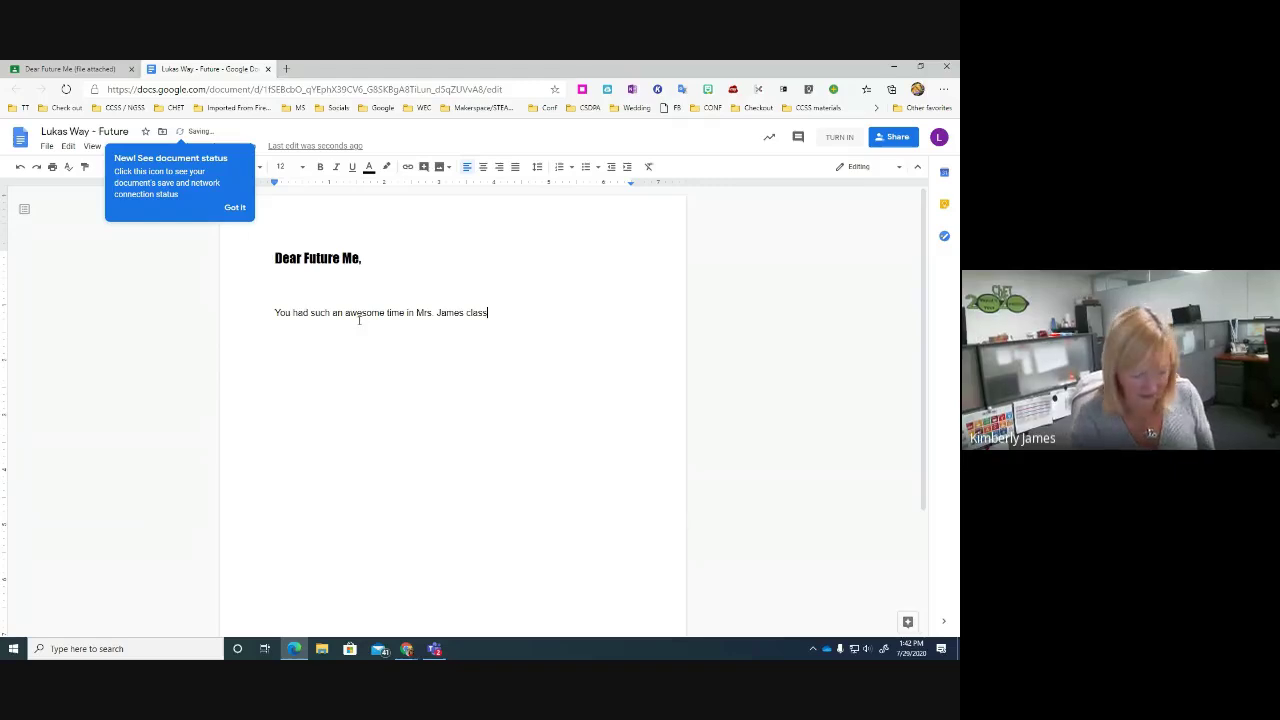
pyautogui.write('.')
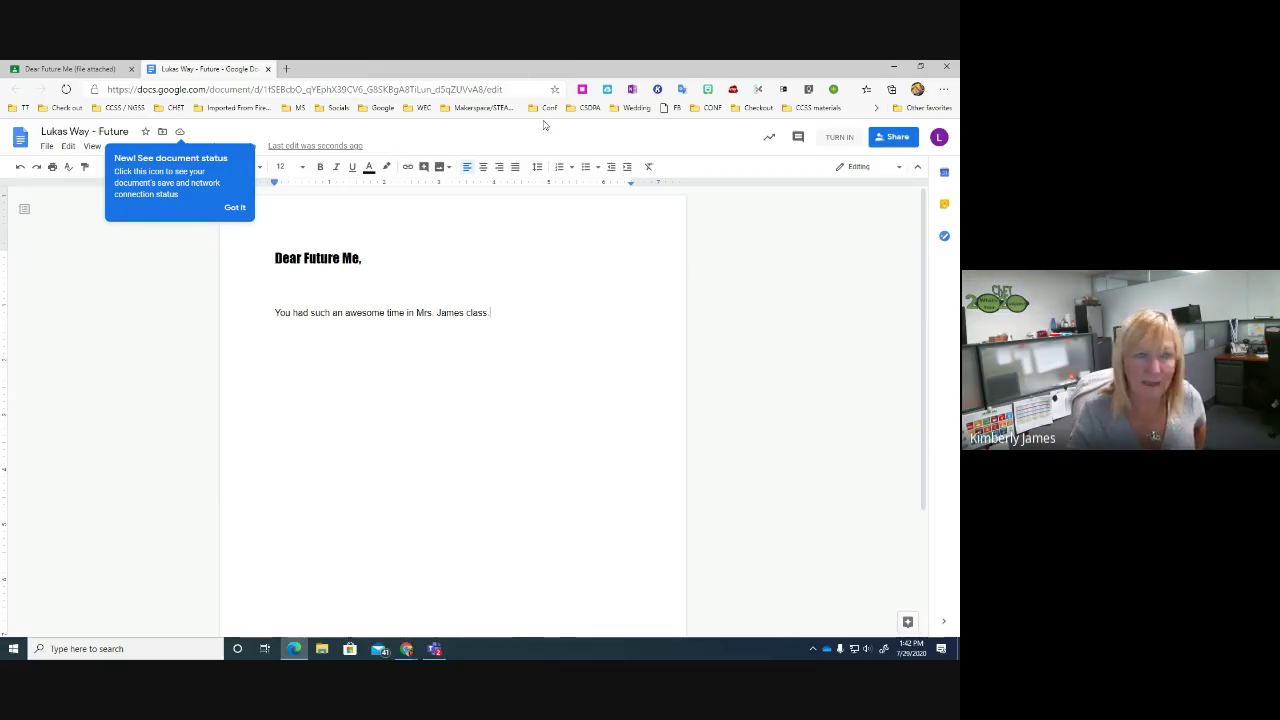
# Turn in the student's Future document with confirmation, and move the student's window off the teacher's screen.
pyautogui.click(846, 140)
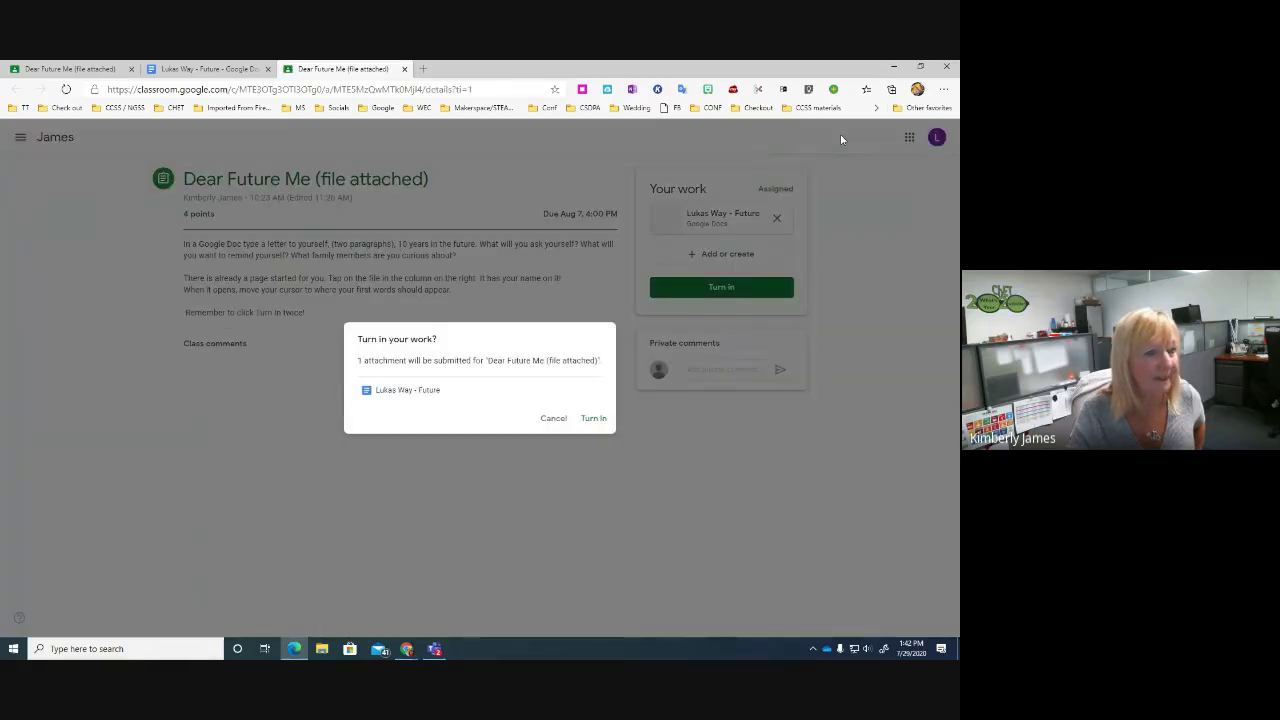
pyautogui.click(594, 418)
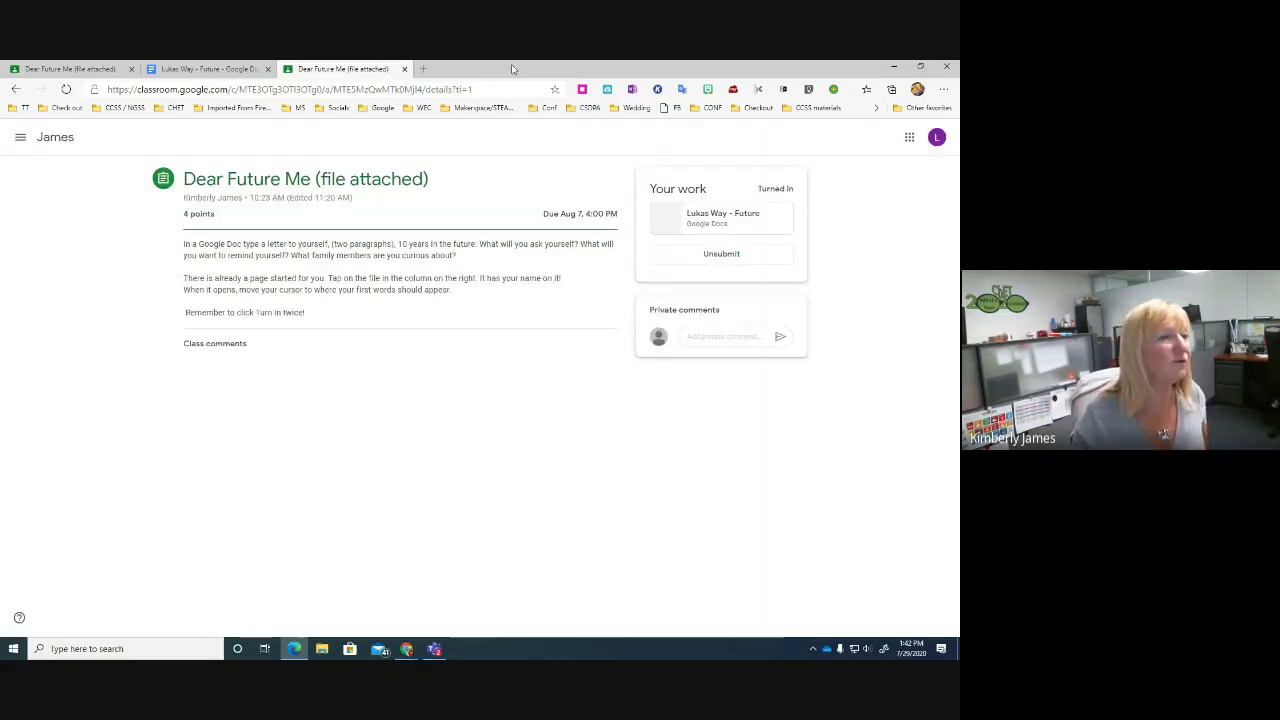
pyautogui.moveTo(499, 69); pyautogui.dragTo(959, 68)
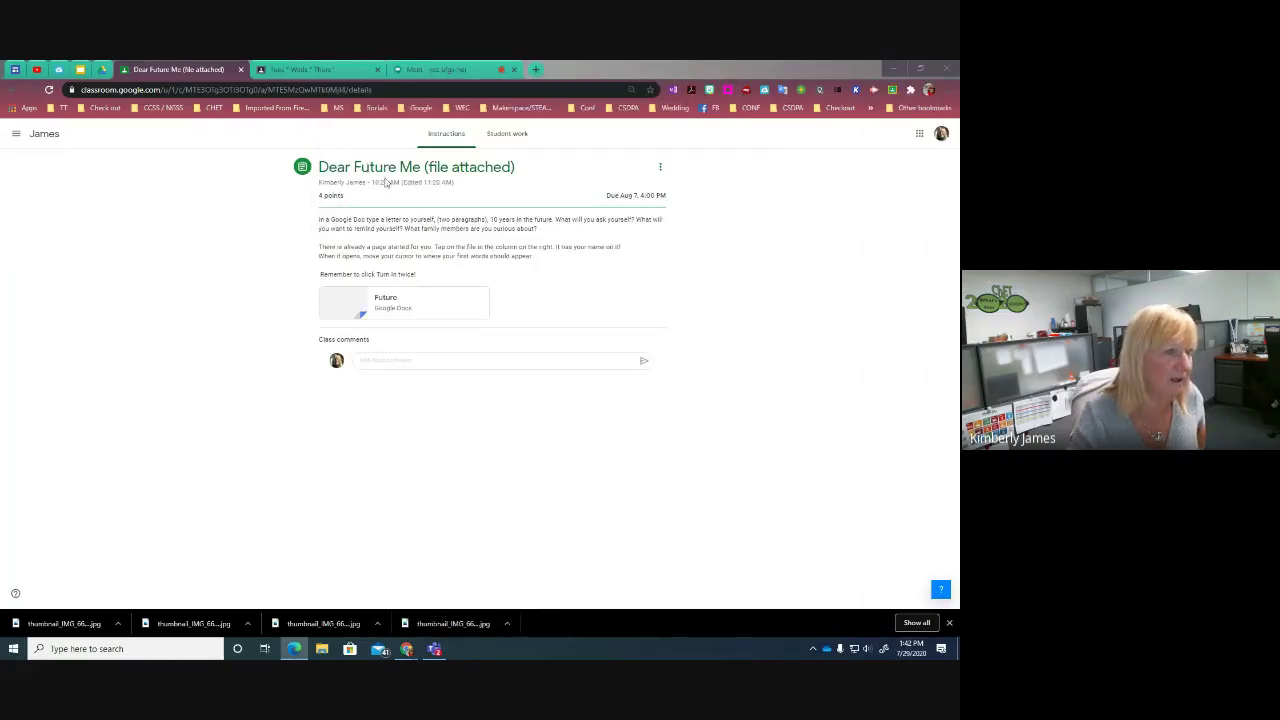
# Check the student work for Dear Future Me (file attached) as the teacher and return to the class's Classwork.
pyautogui.click(502, 135)
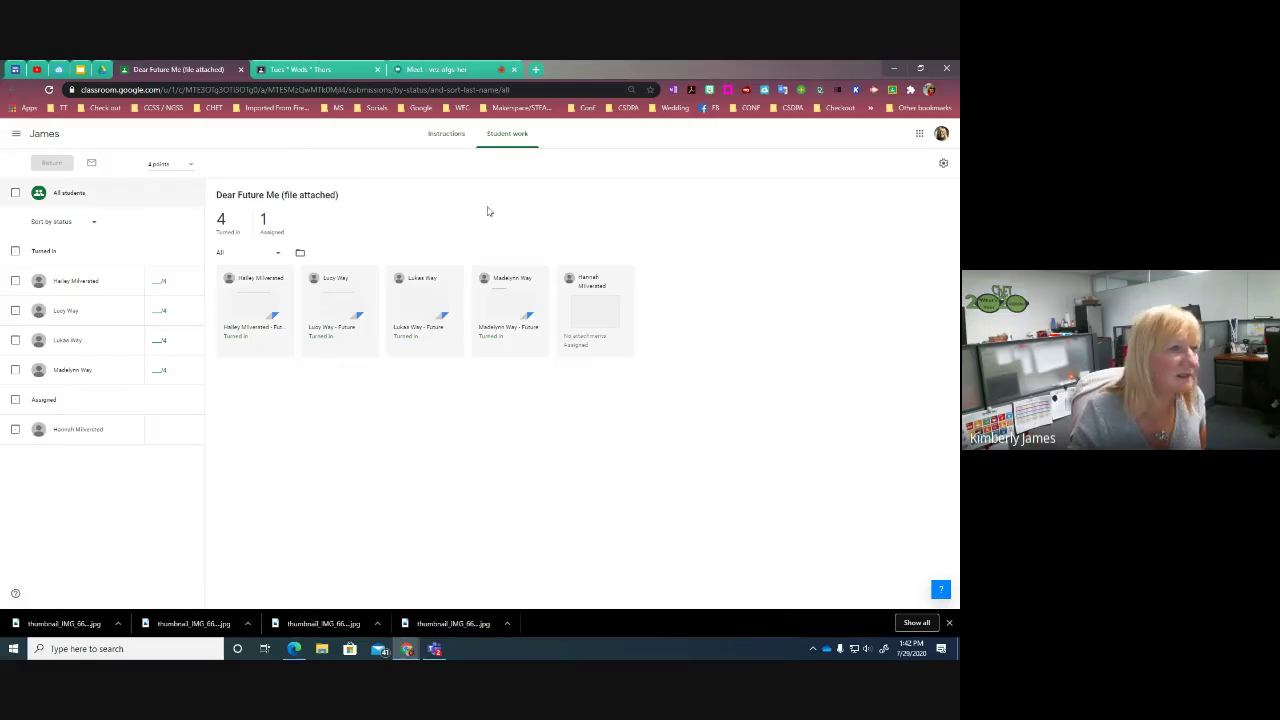
pyautogui.click(44, 134)
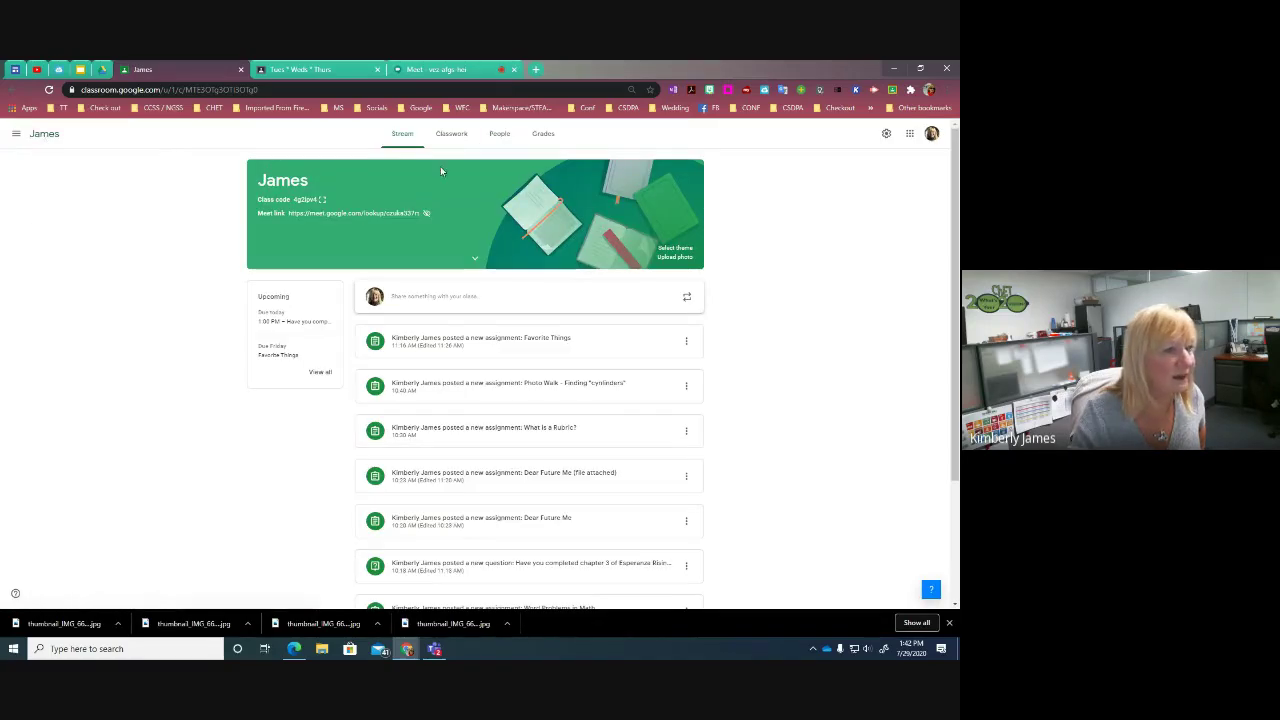
pyautogui.click(451, 134)
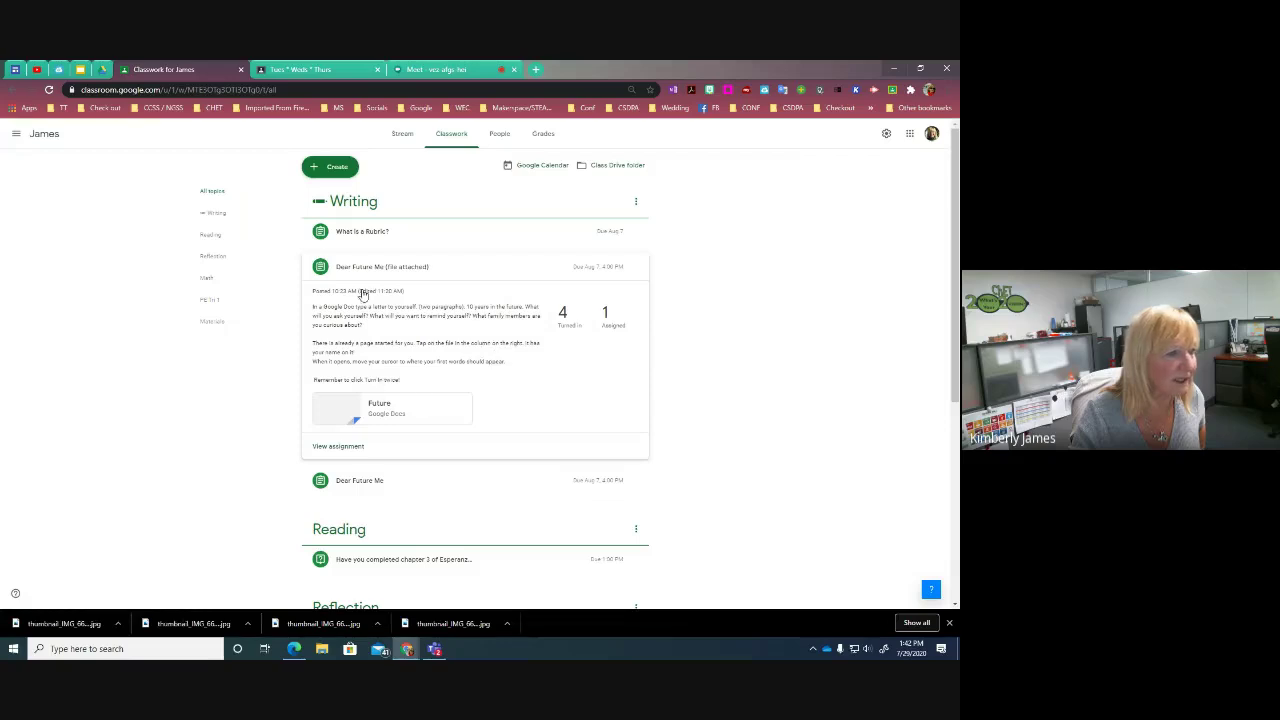
# Open the third student's turned-in Future document from Dear Future Me (file attached) and check the list of submitting students.
pyautogui.click(338, 446)
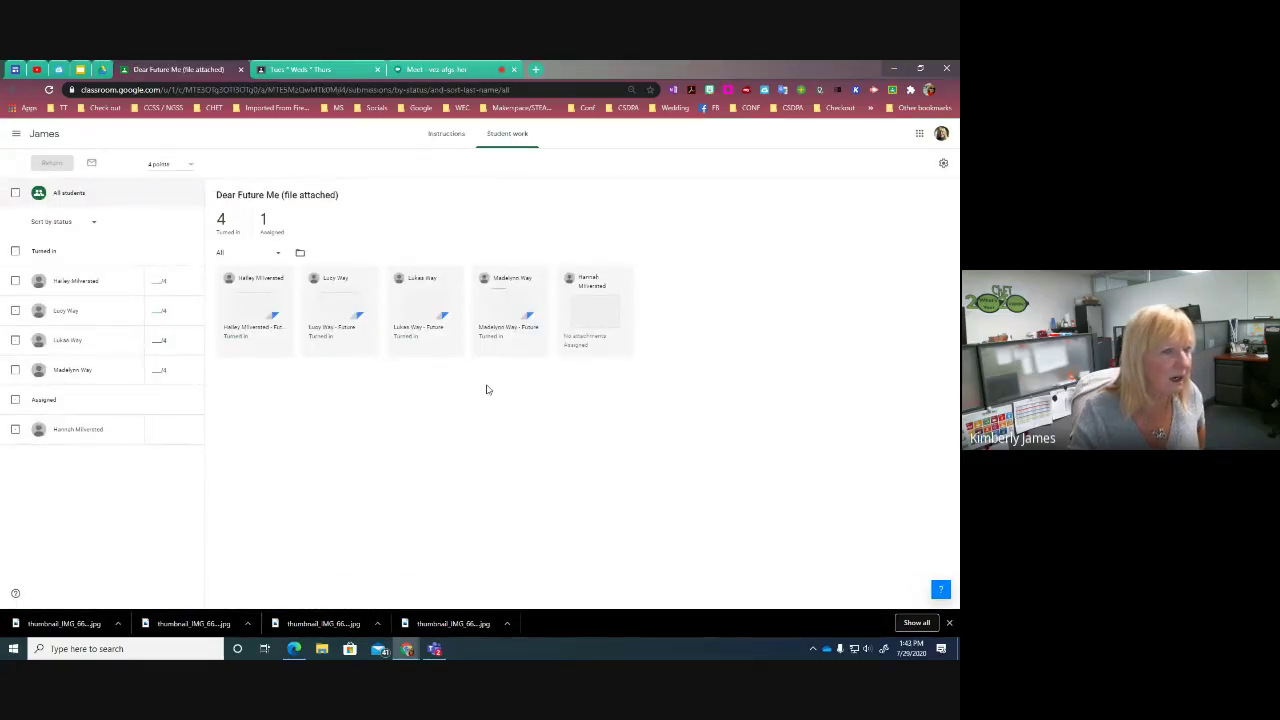
pyautogui.click(422, 302)
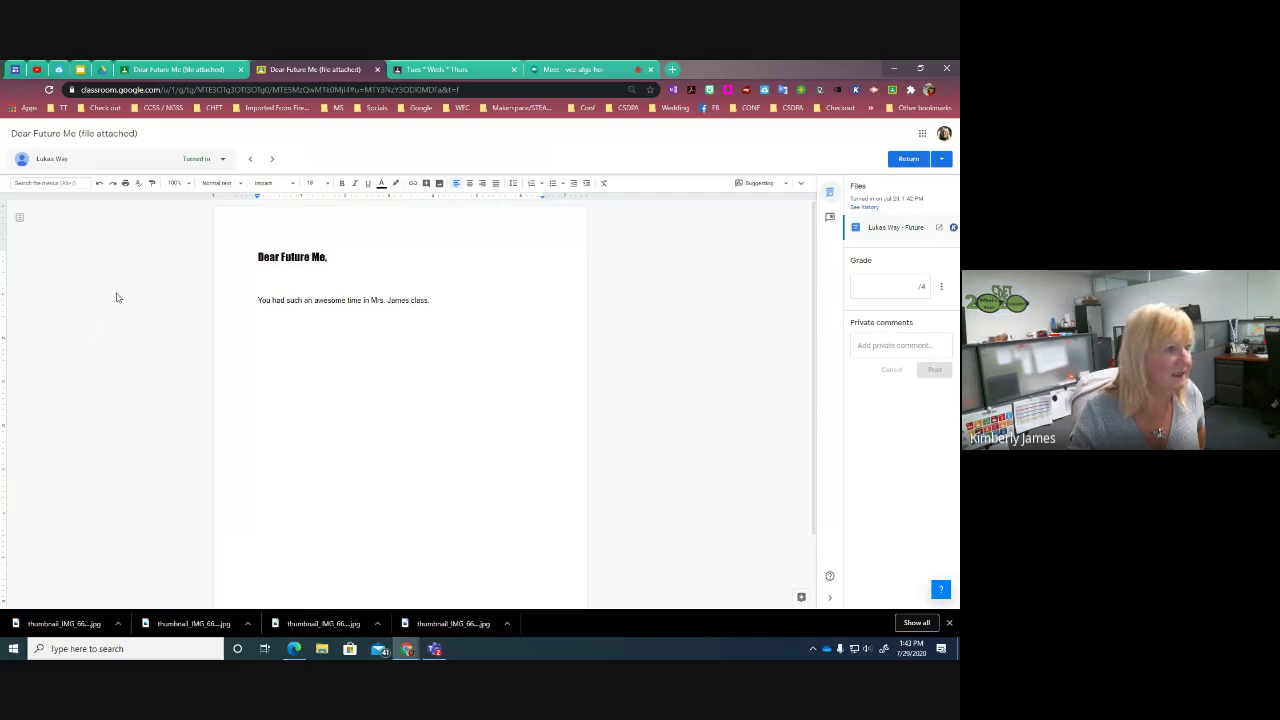
pyautogui.click(224, 162)
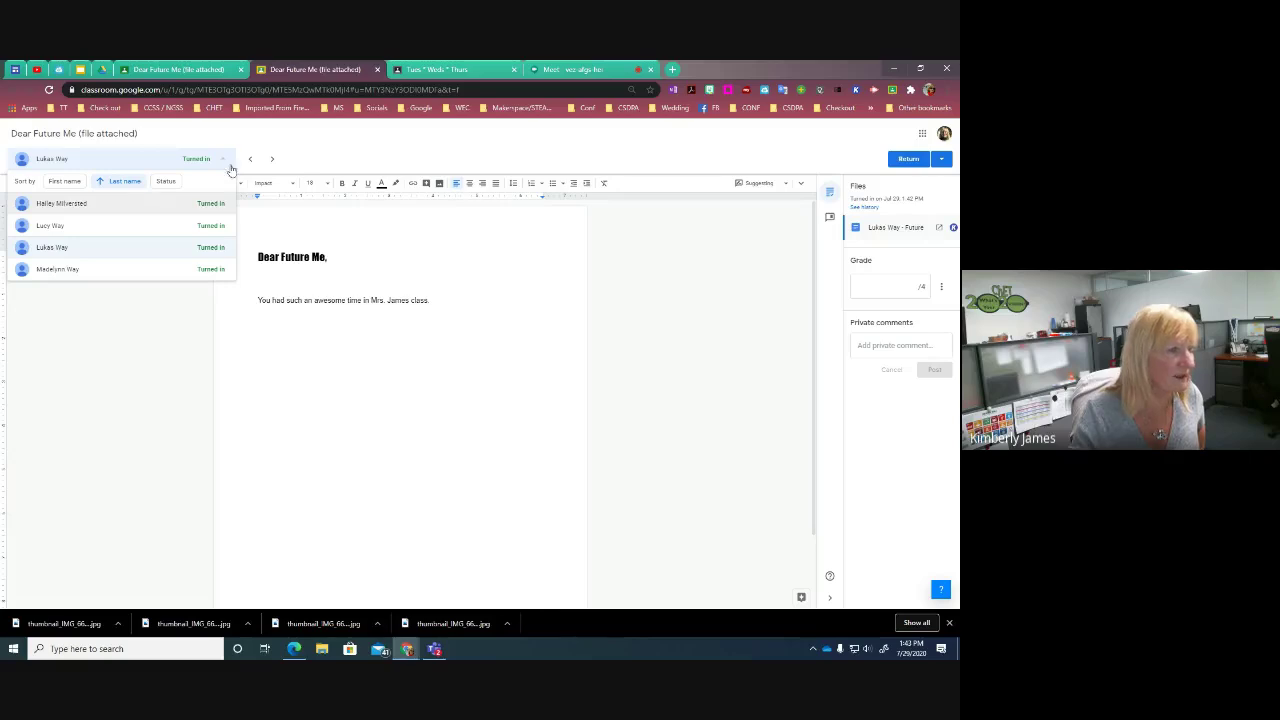
pyautogui.click(660, 306)
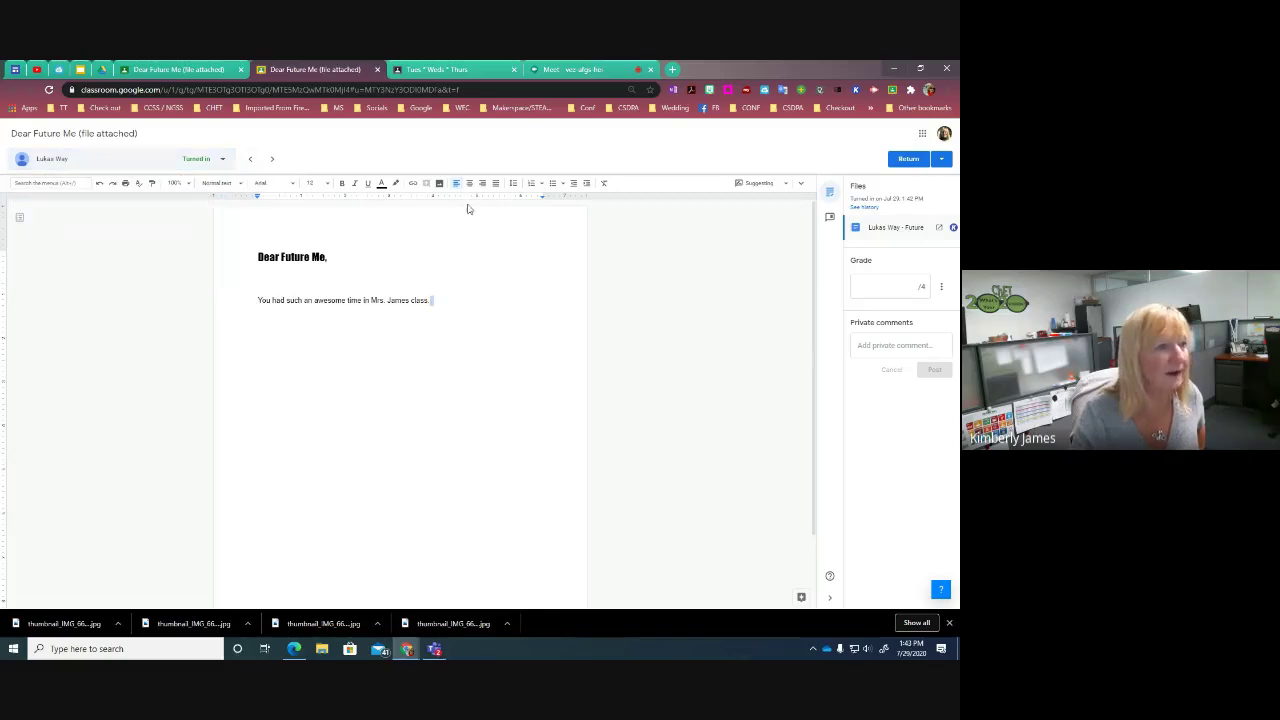
# Examine the commenting options for selected document text and private comments, close the submission and return to the class's Classwork.
pyautogui.moveTo(421, 300); pyautogui.dragTo(411, 300)
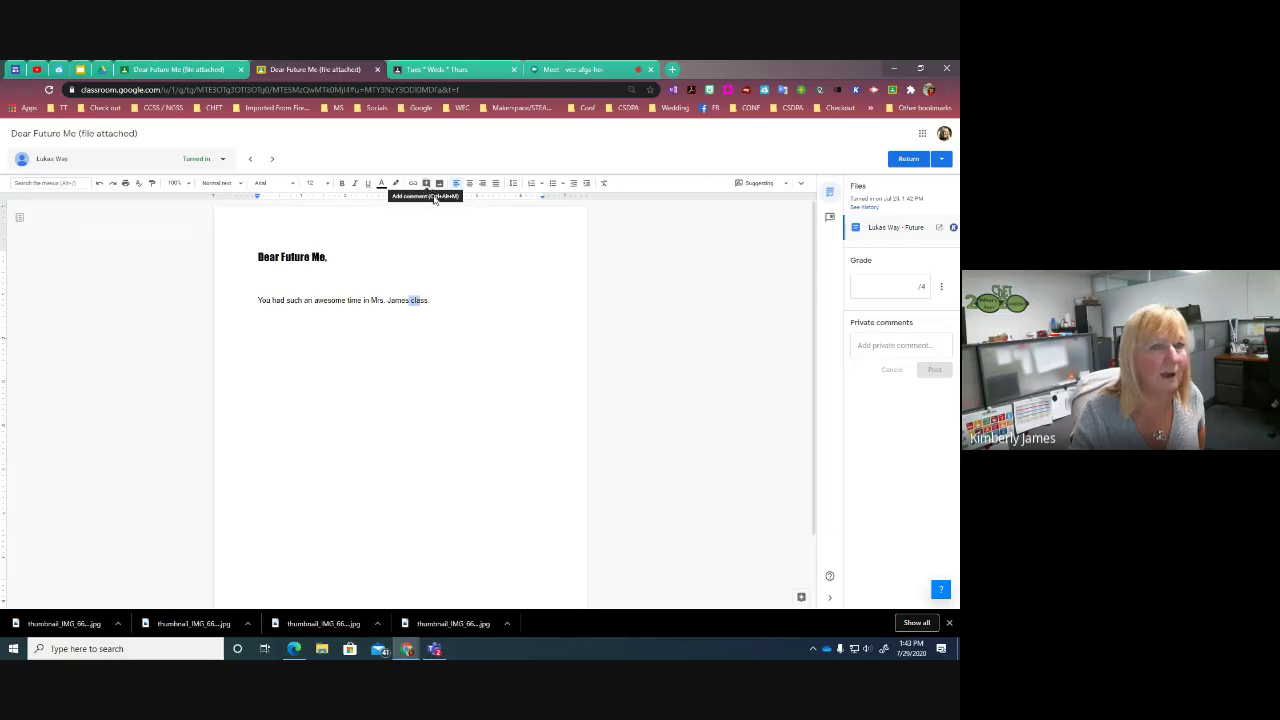
pyautogui.click(668, 296)
pyautogui.click(901, 347)
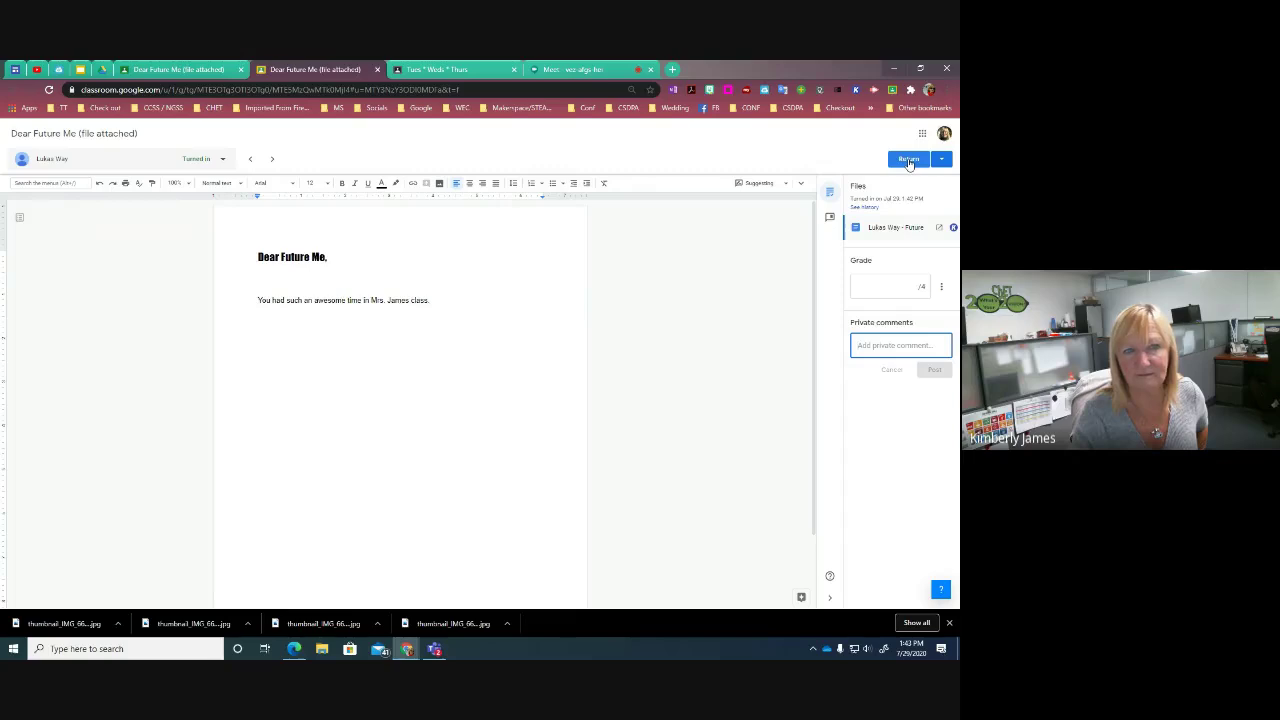
pyautogui.click(378, 70)
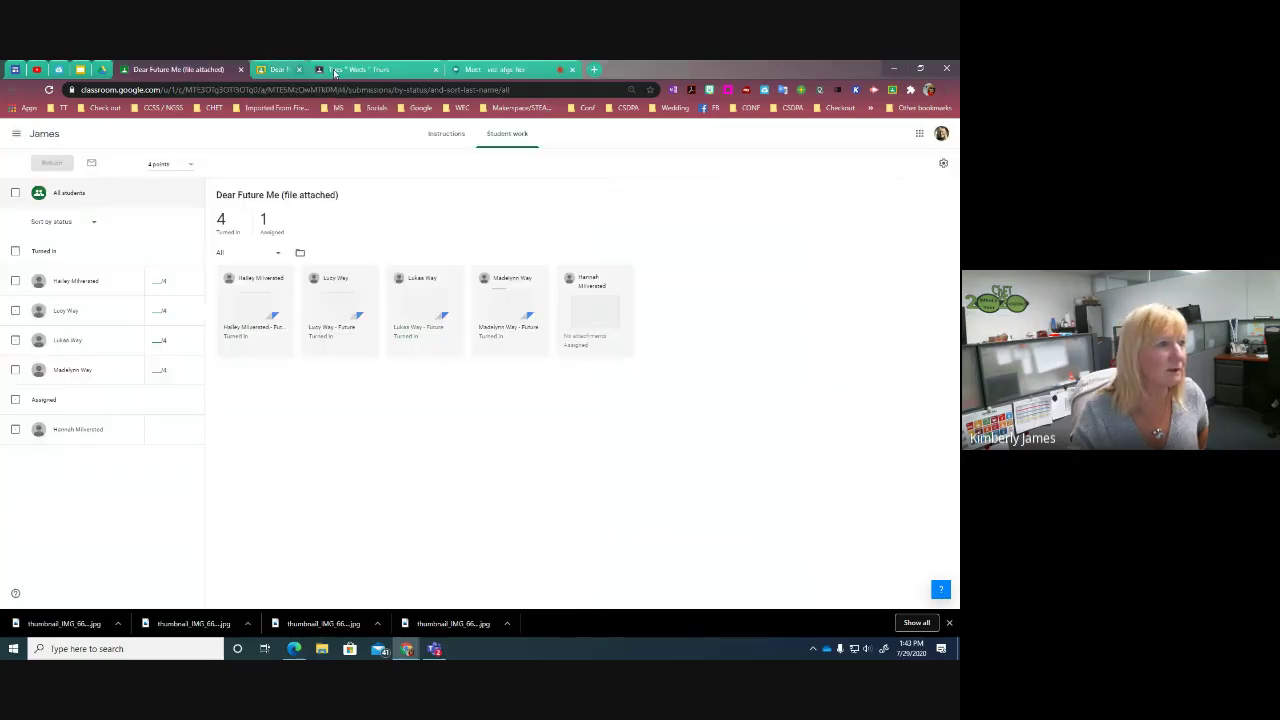
pyautogui.click(45, 133)
pyautogui.click(451, 135)
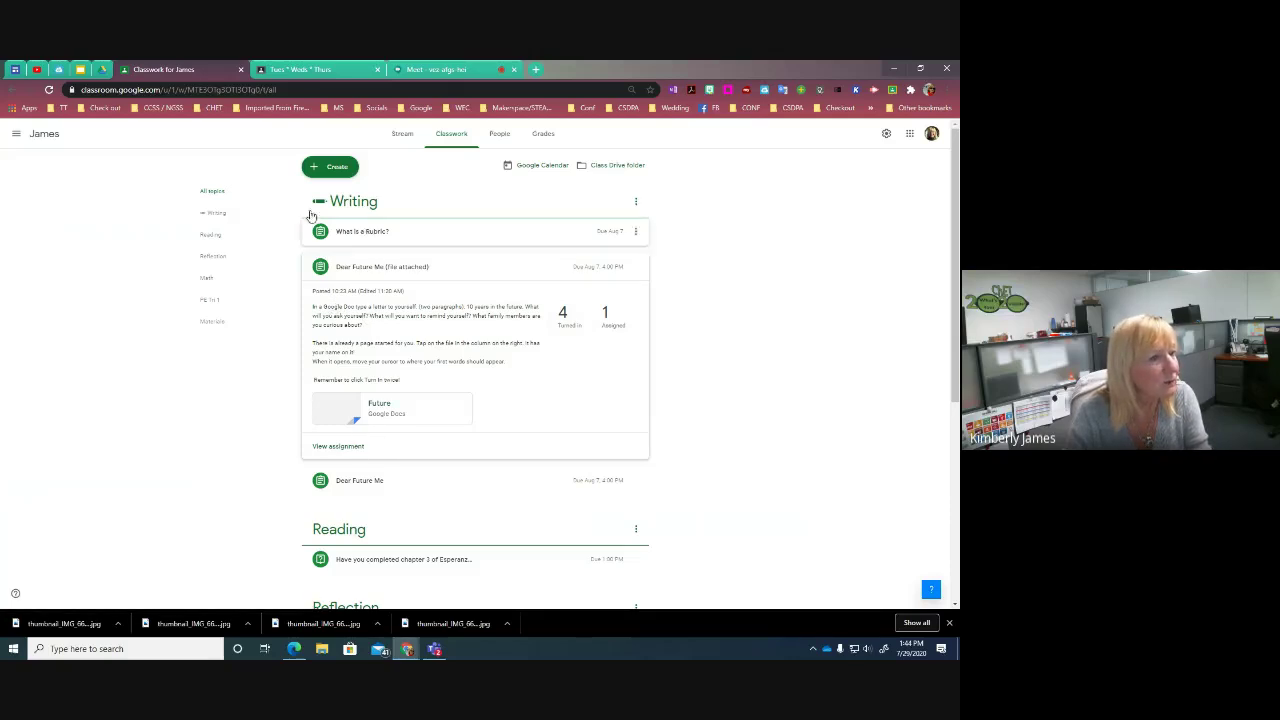
pyautogui.click(343, 170)
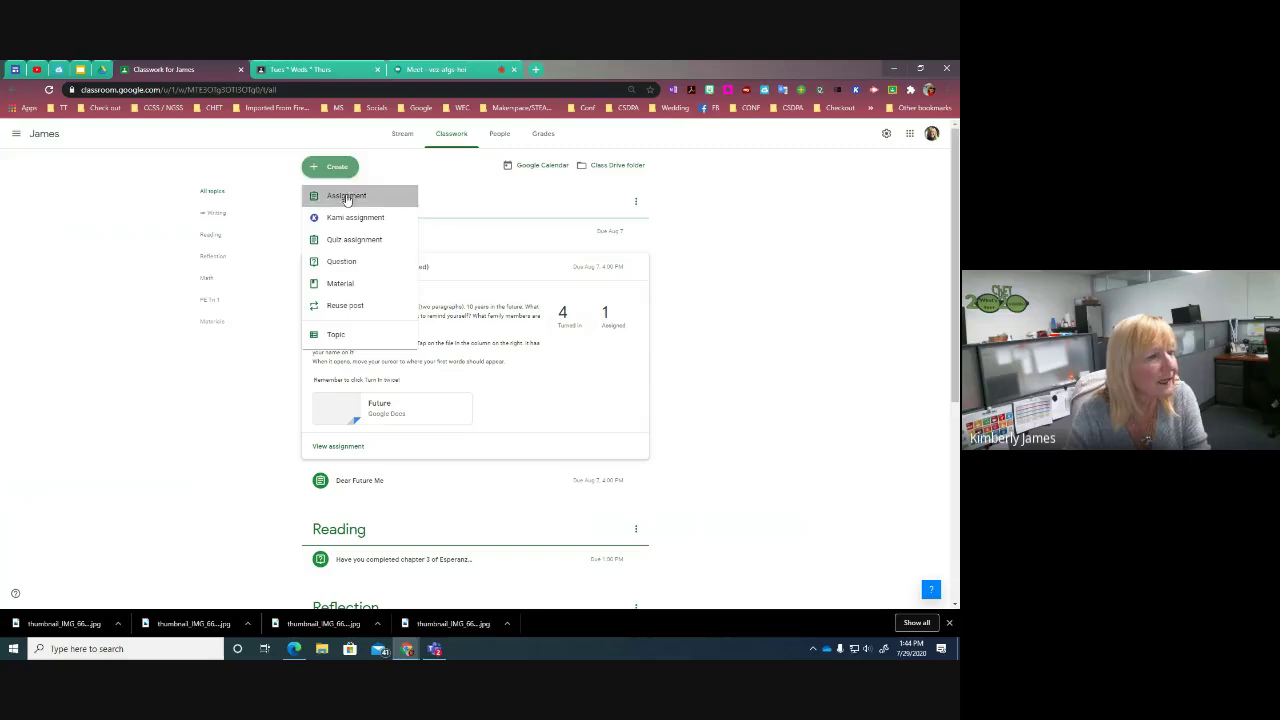
pyautogui.click(346, 194)
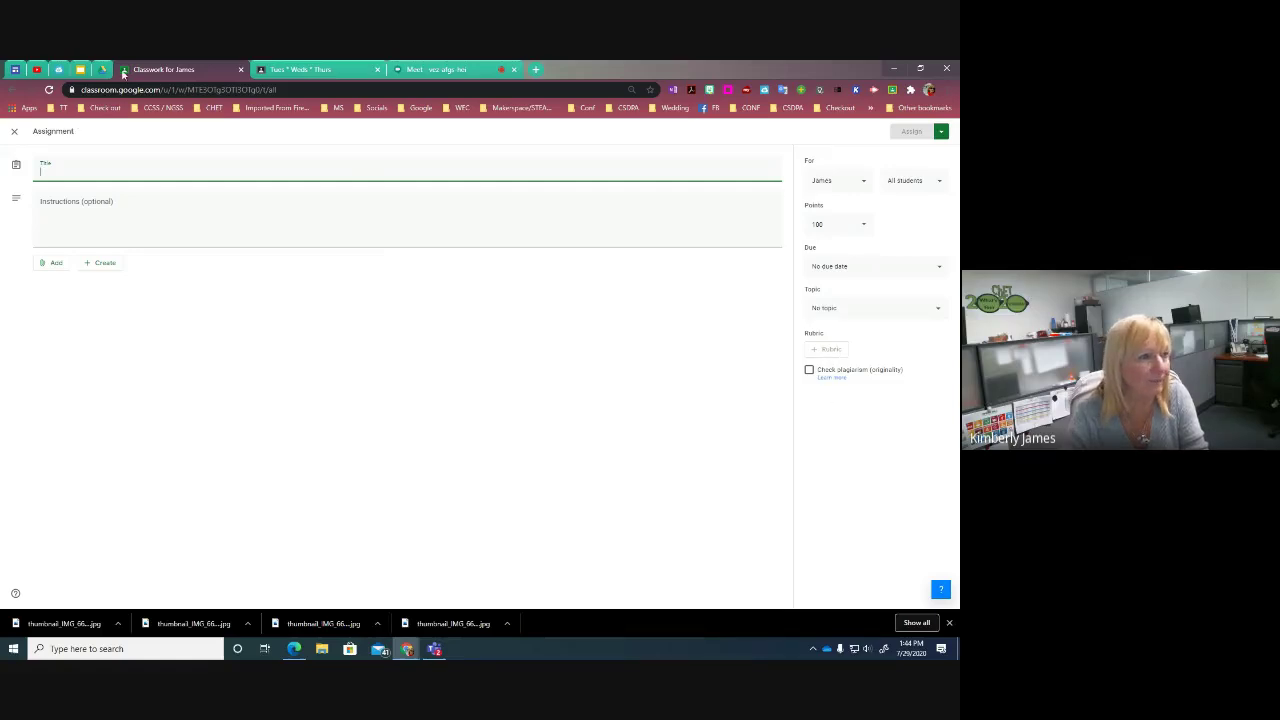
pyautogui.click(14, 132)
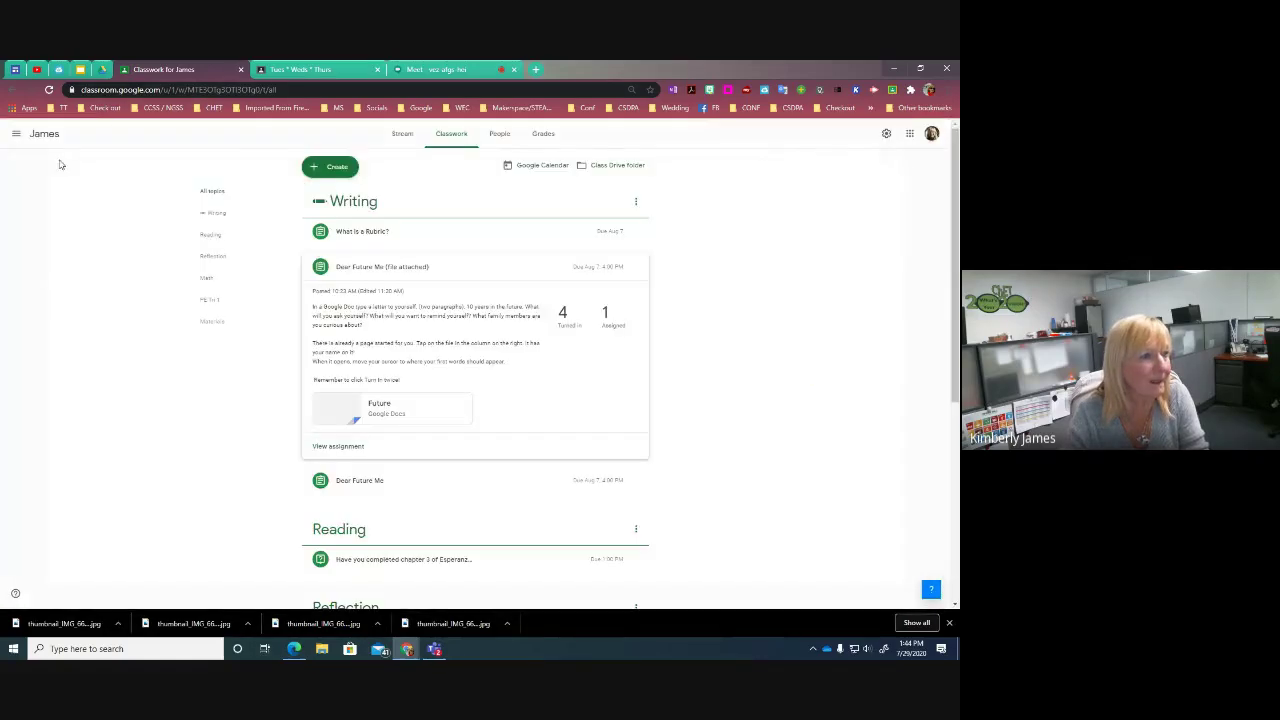
# Examine the instructions and attached rubric of the What is a Rubric? assignment and return to the class's Classwork.
pyautogui.click(338, 236)
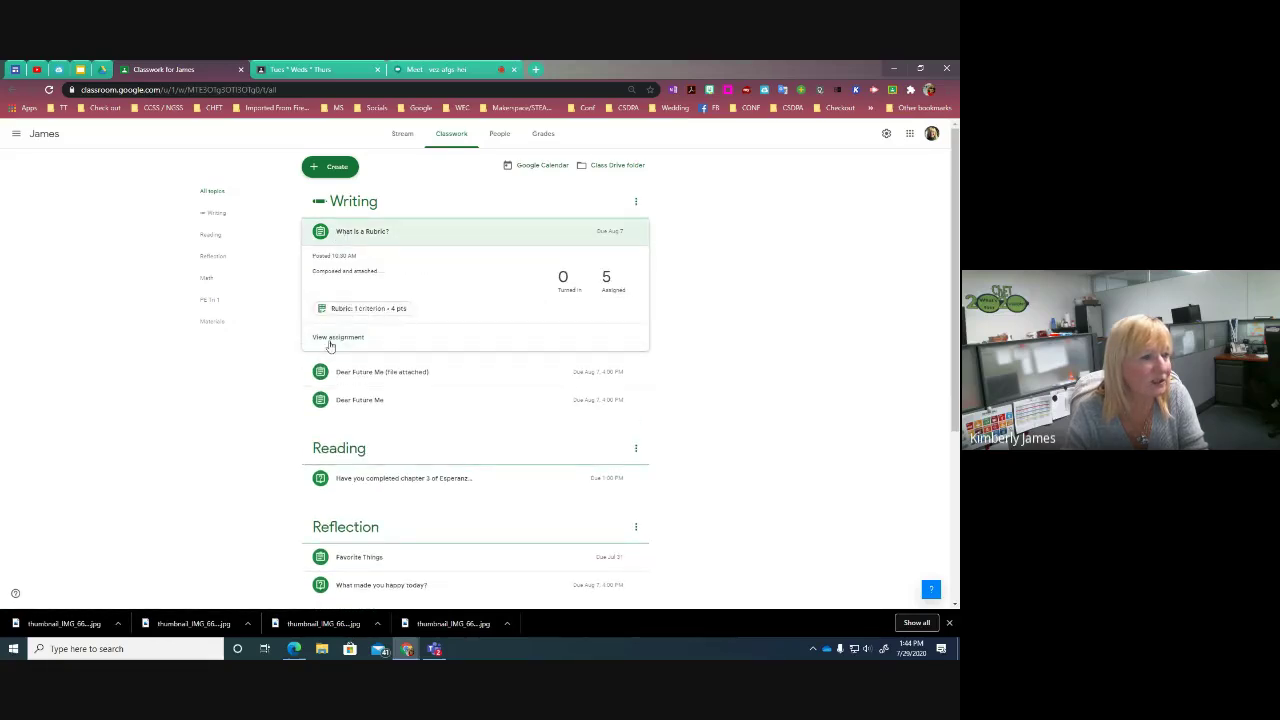
pyautogui.click(331, 340)
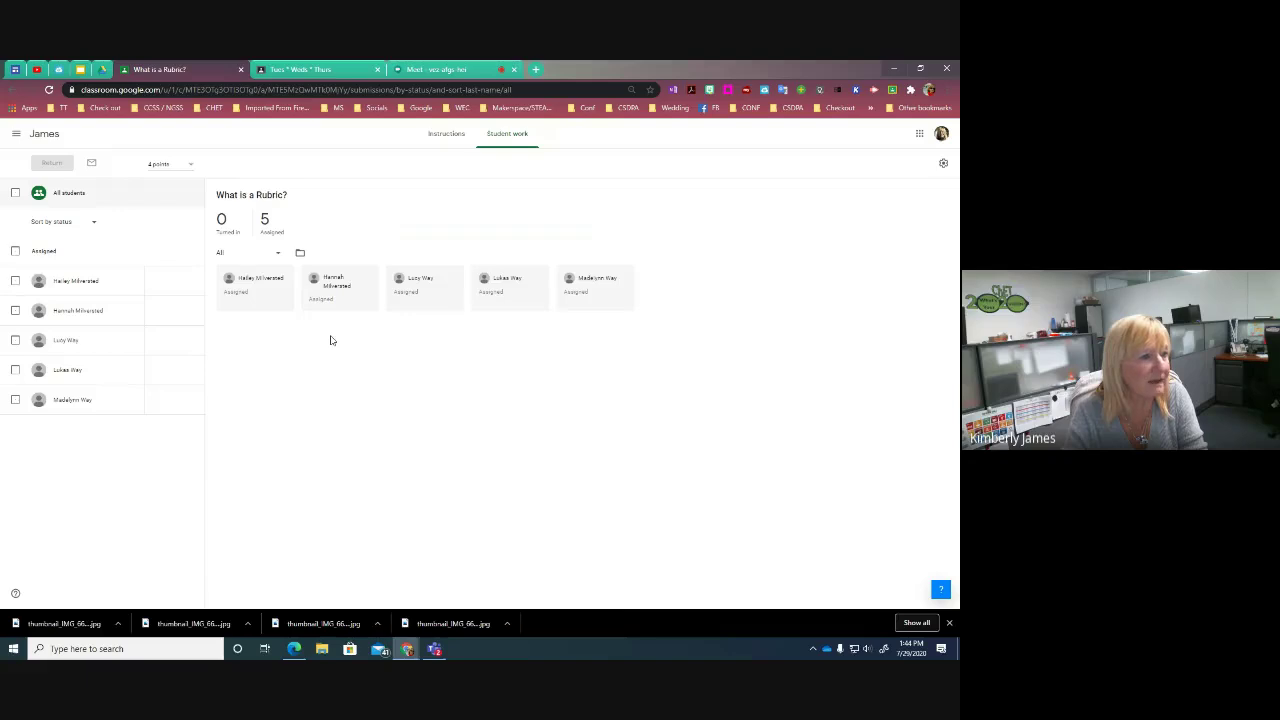
pyautogui.click(446, 135)
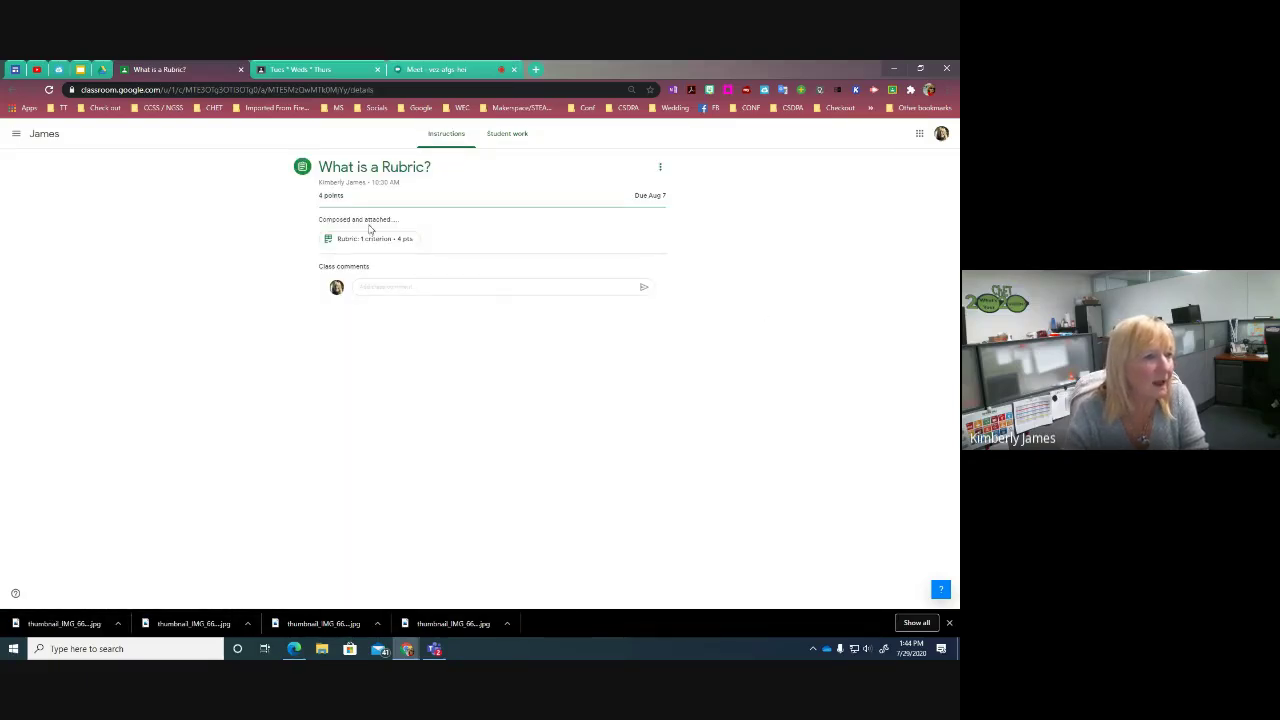
pyautogui.click(367, 241)
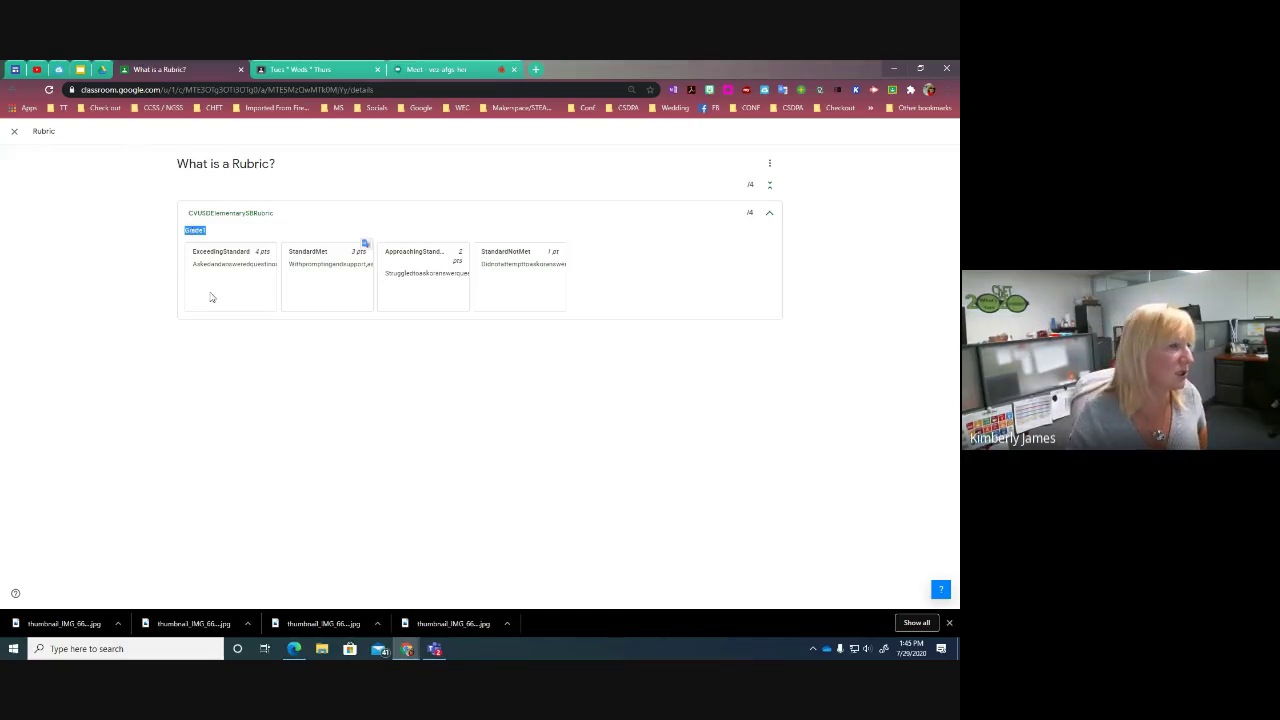
pyautogui.click(15, 134)
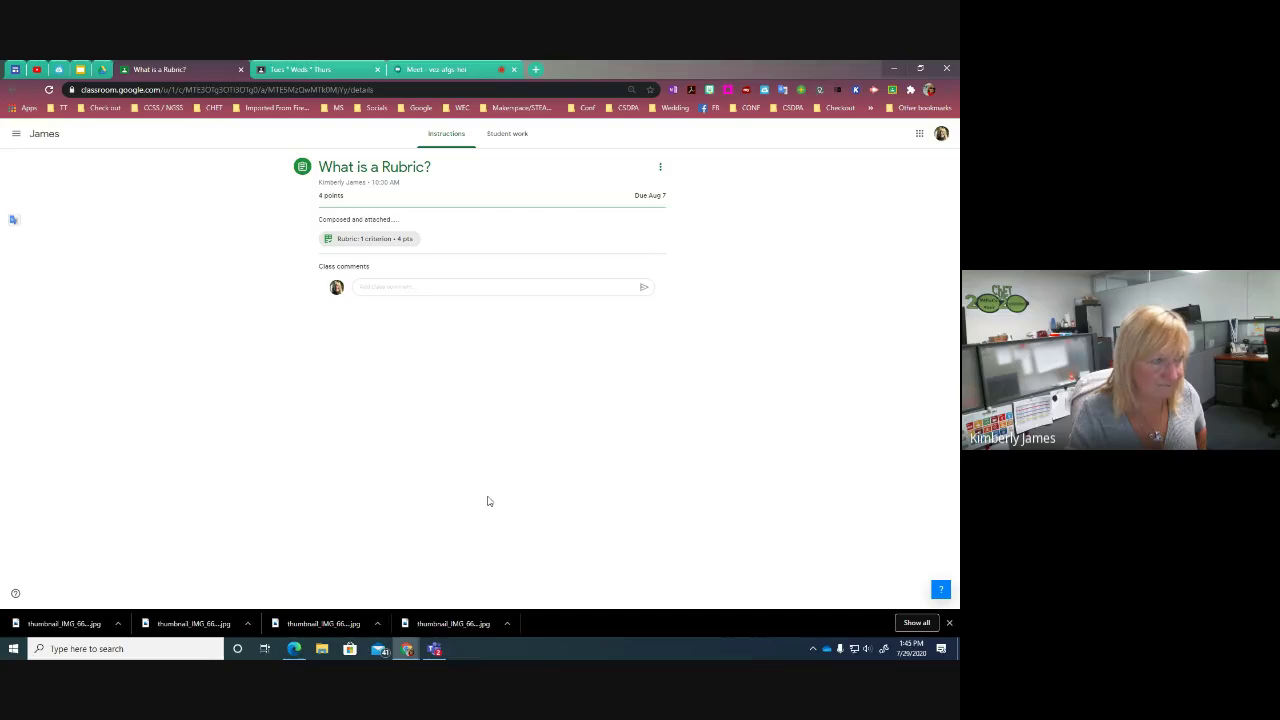
pyautogui.click(46, 133)
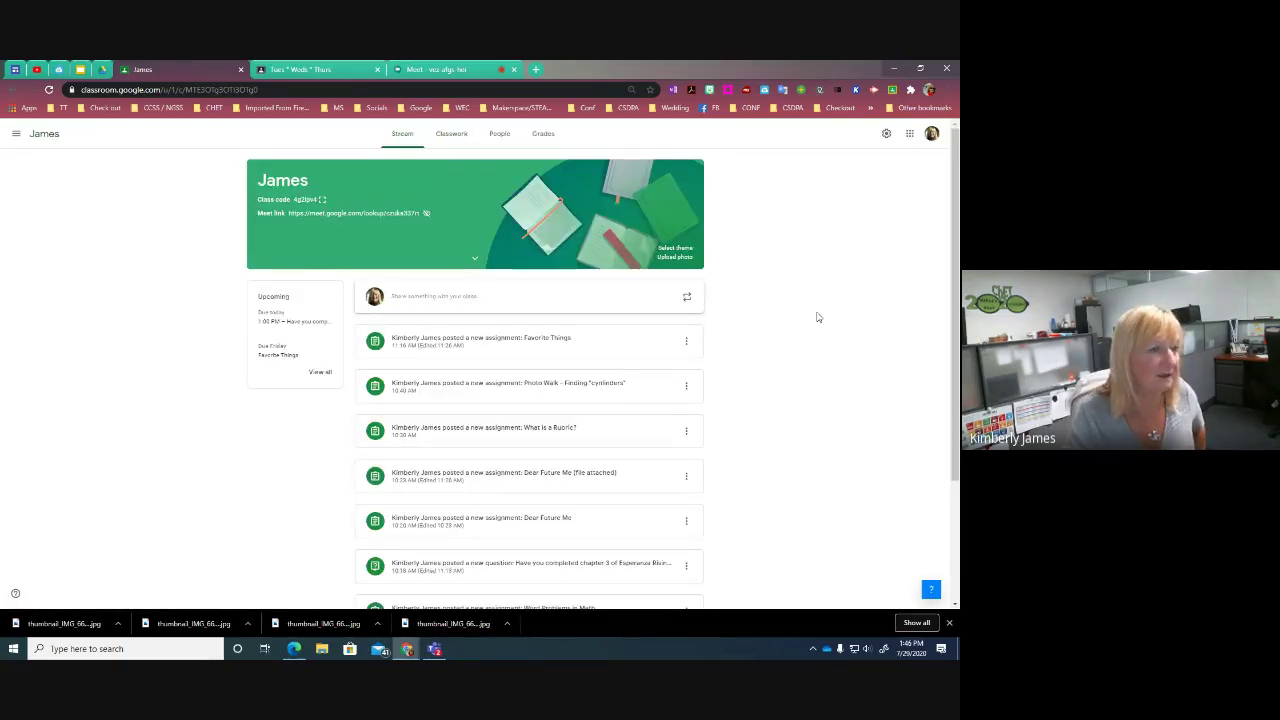
pyautogui.click(449, 138)
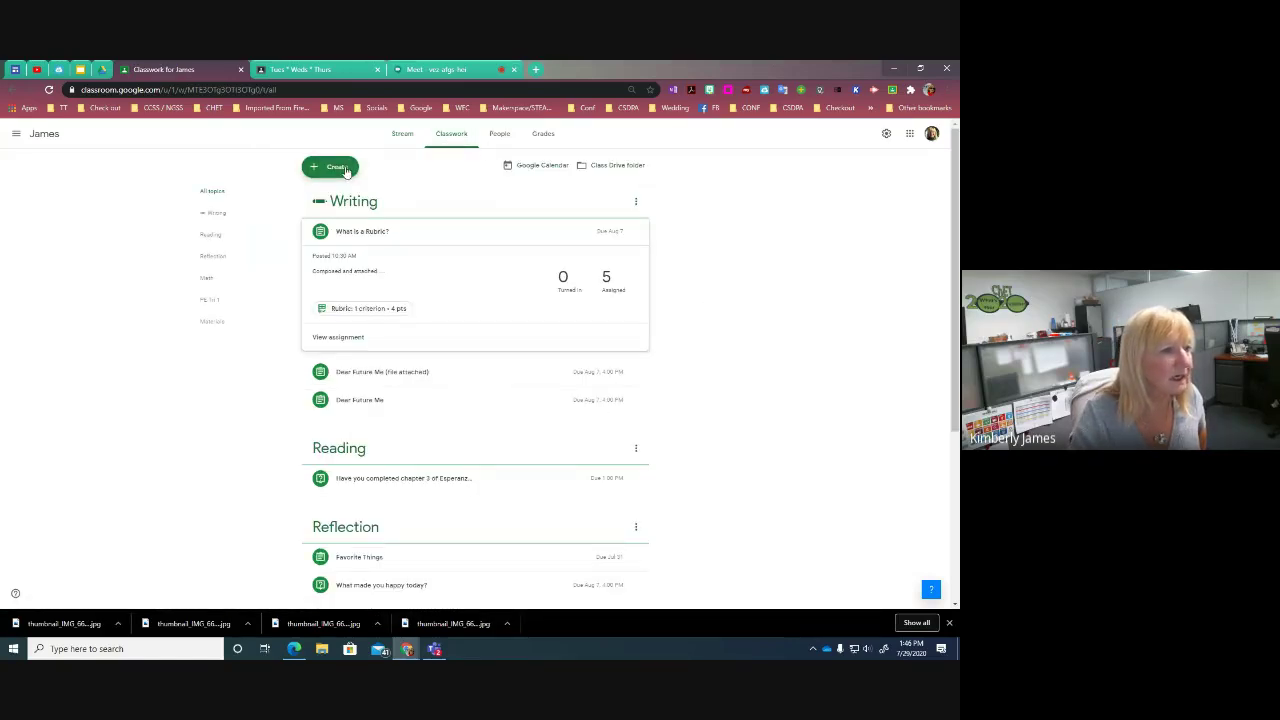
# View the full instructions of the Photo Walk - Finding "cynlinders" assignment under Math as the teacher.
pyautogui.scroll(-2, 660, 319)
pyautogui.scroll(-2, 660, 319)
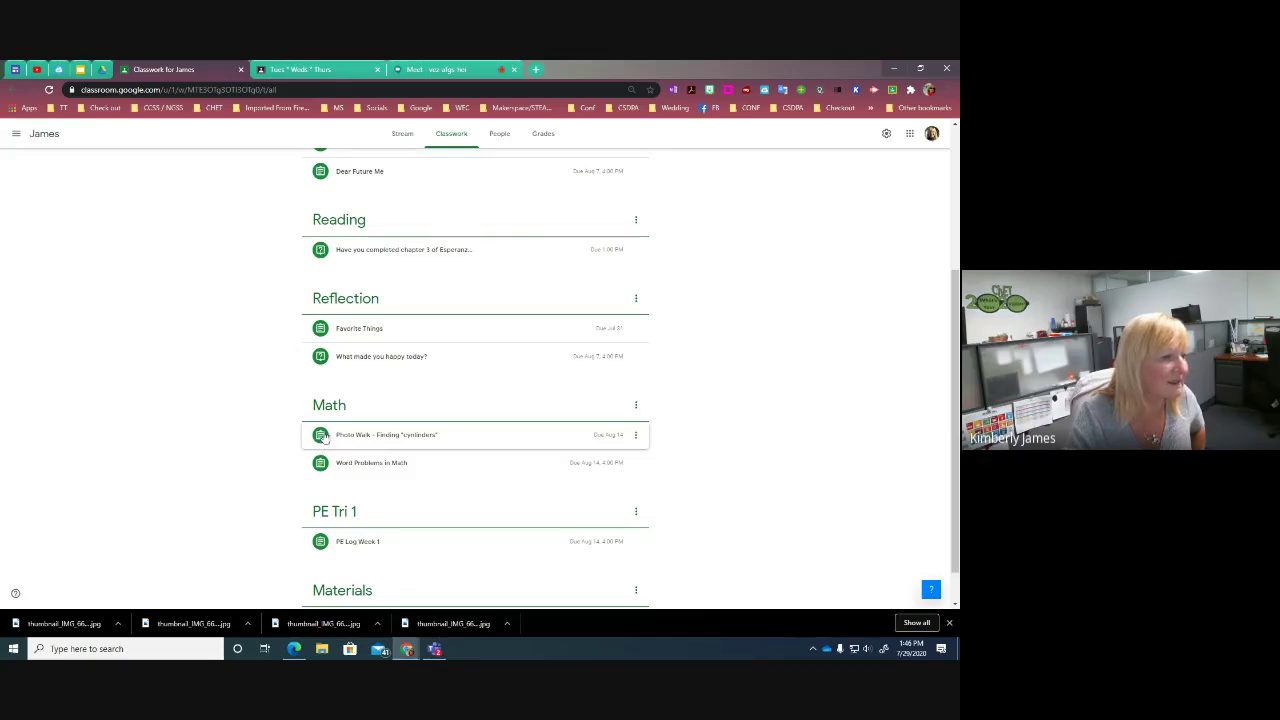
pyautogui.click(355, 437)
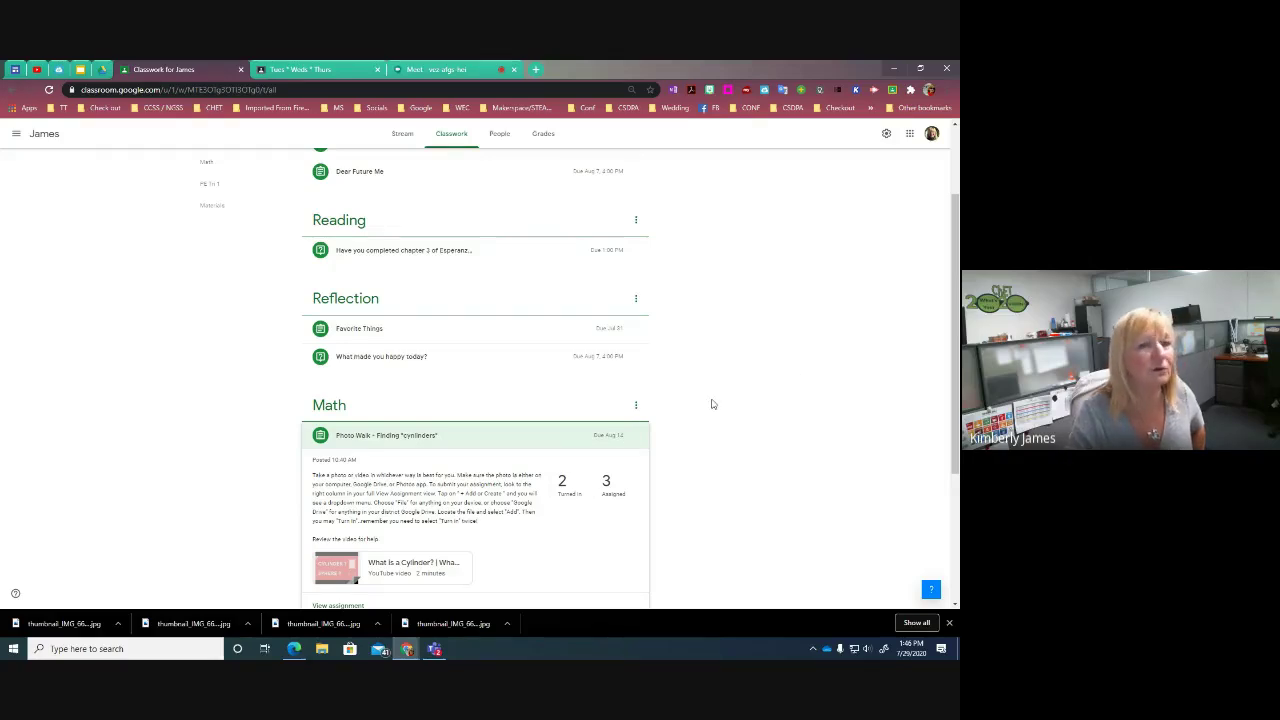
pyautogui.scroll(3, 713, 404)
pyautogui.click(330, 166)
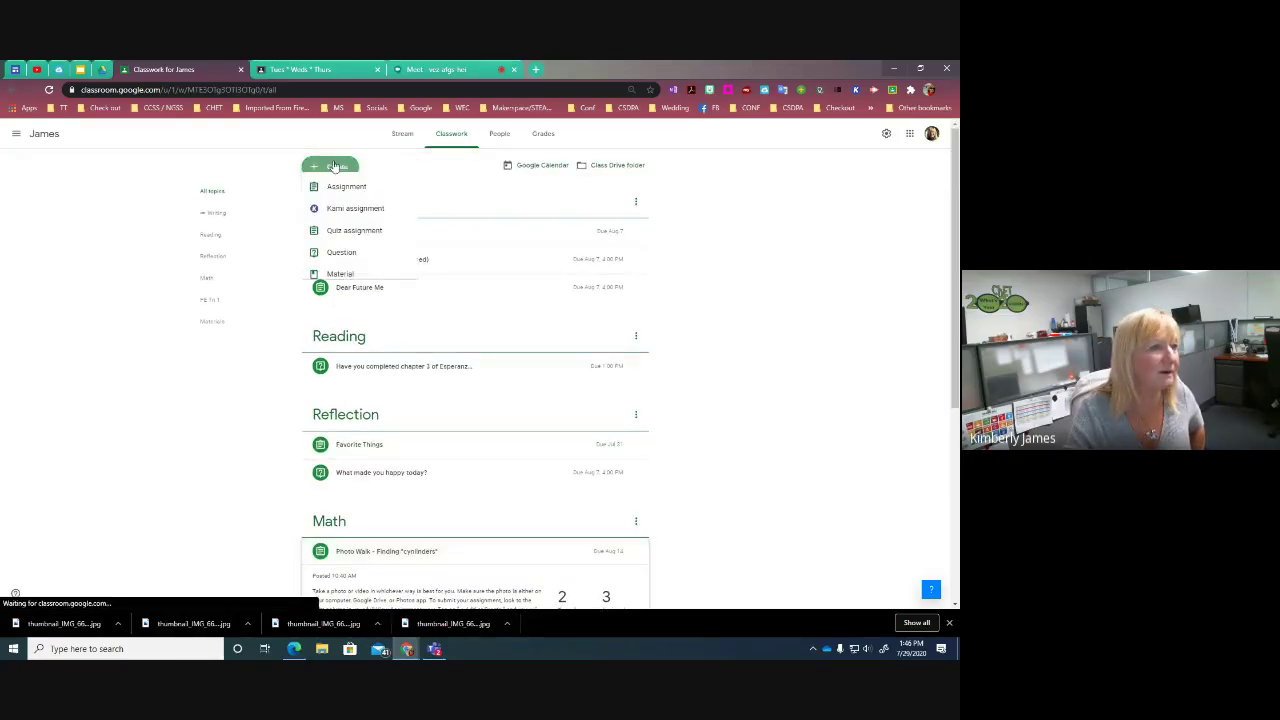
pyautogui.click(770, 254)
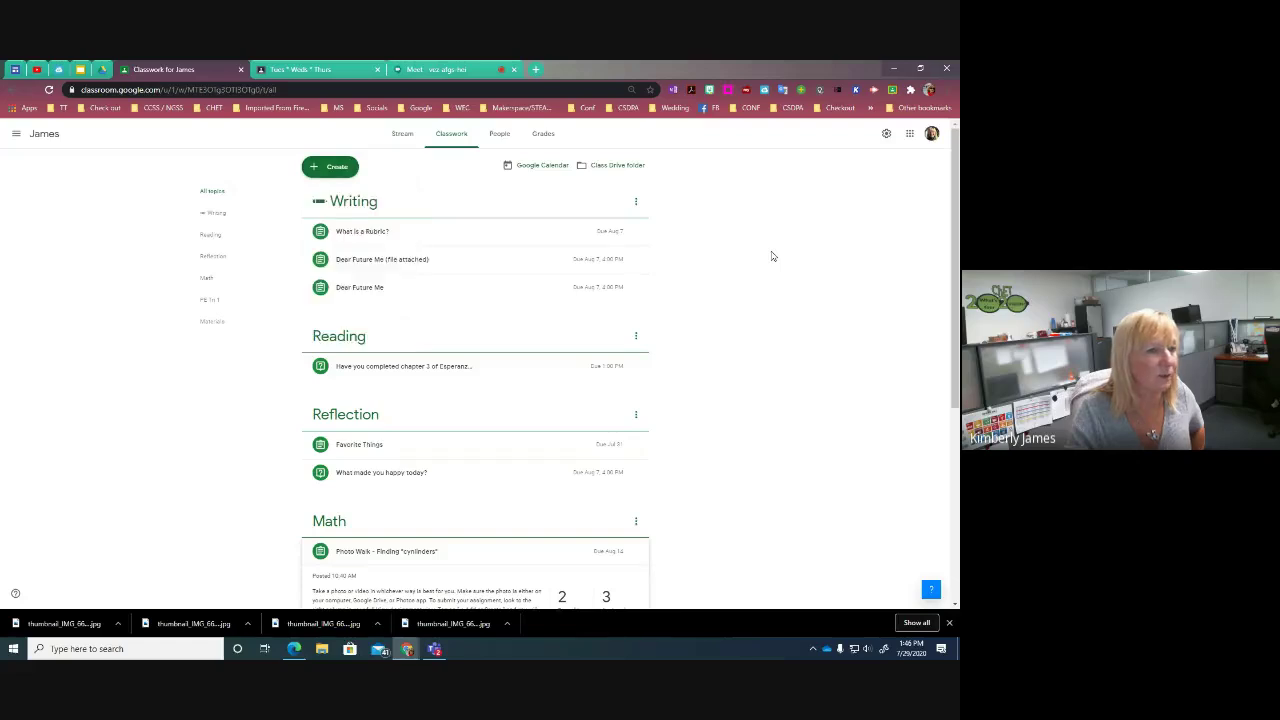
pyautogui.scroll(-3, 771, 255)
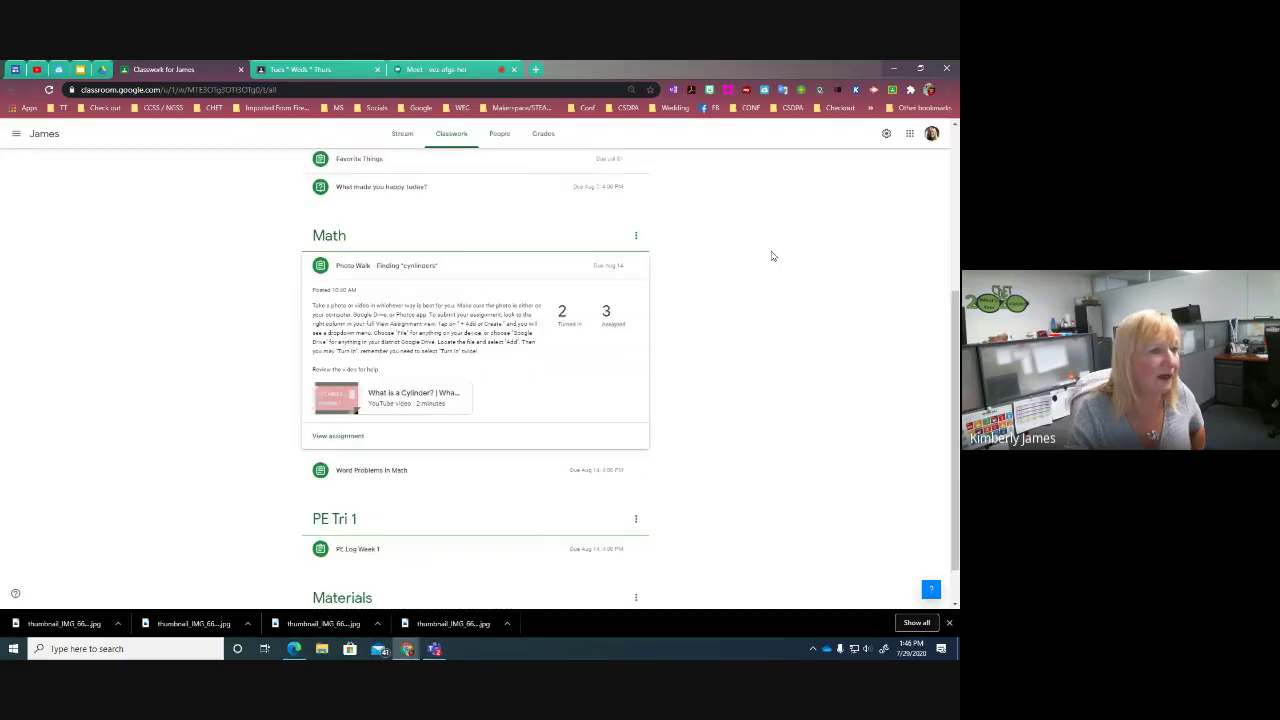
pyautogui.click(340, 436)
pyautogui.click(447, 140)
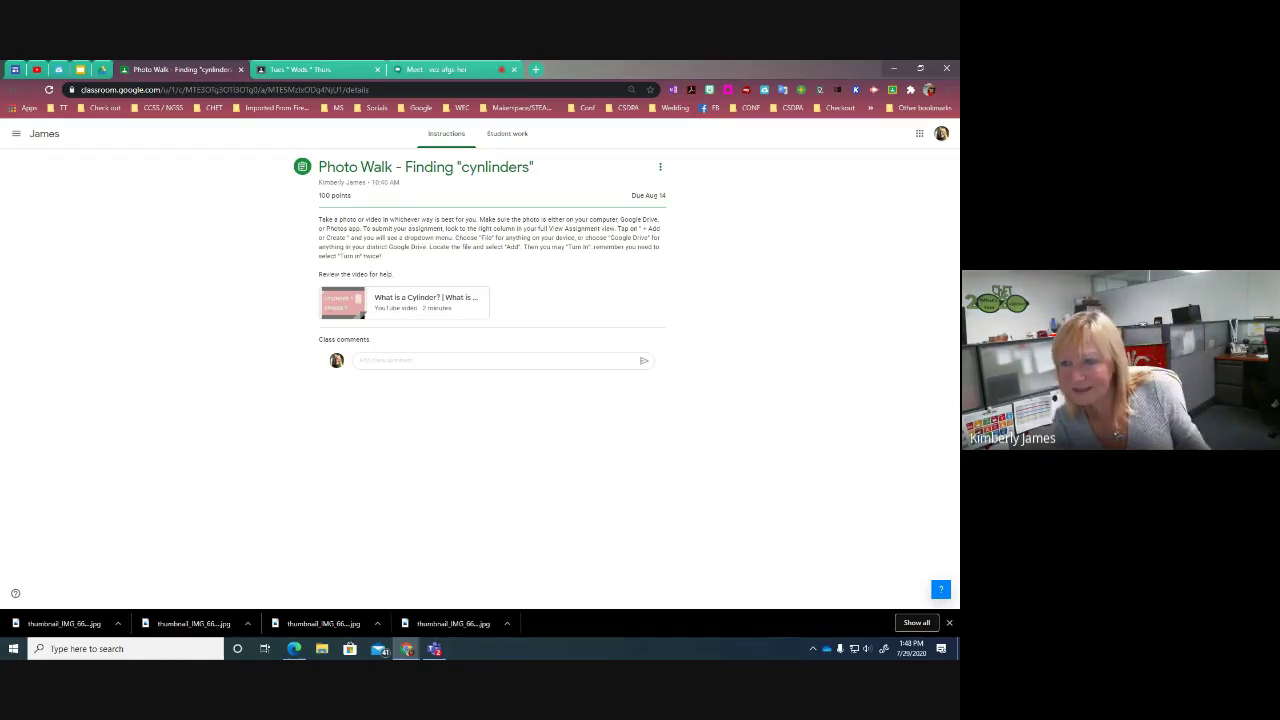
# Bring in the student's Edge window maximized, and open the Photo Walk - Finding "cynlinders" assignment from the class's Math topic.
pyautogui.moveTo(1150, 82); pyautogui.dragTo(686, 82)
pyautogui.click(734, 79)
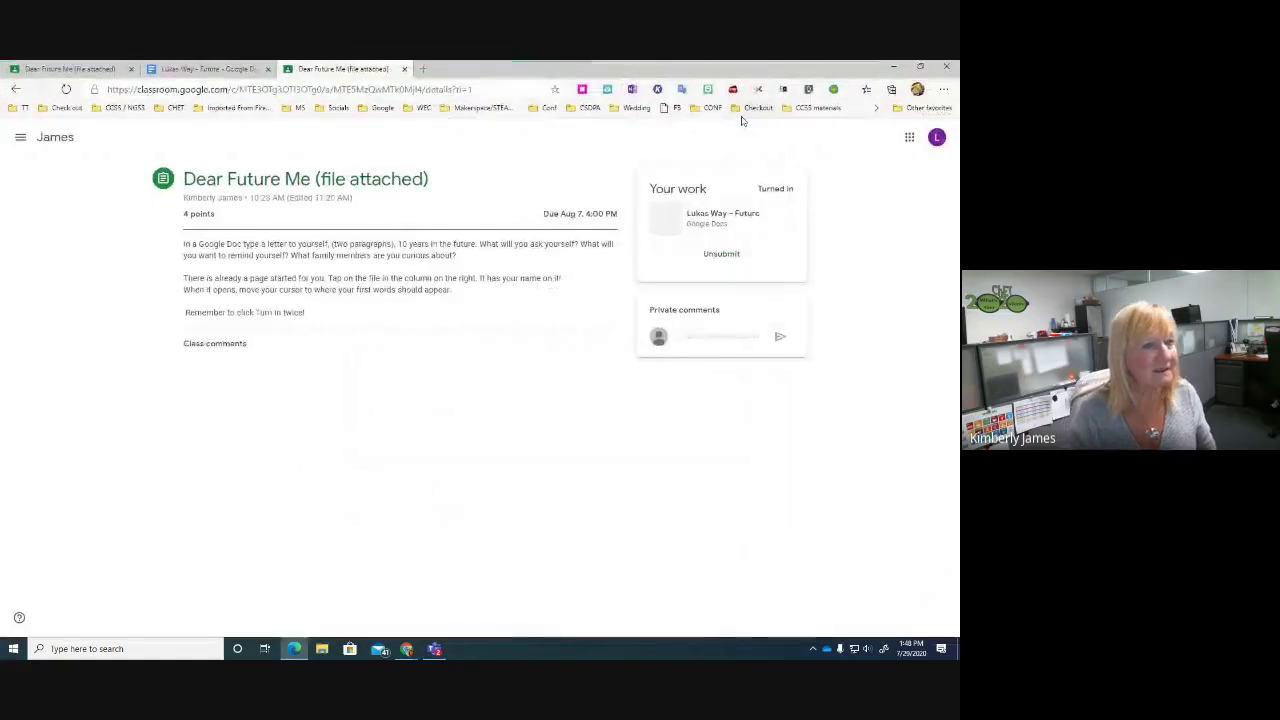
pyautogui.click(58, 138)
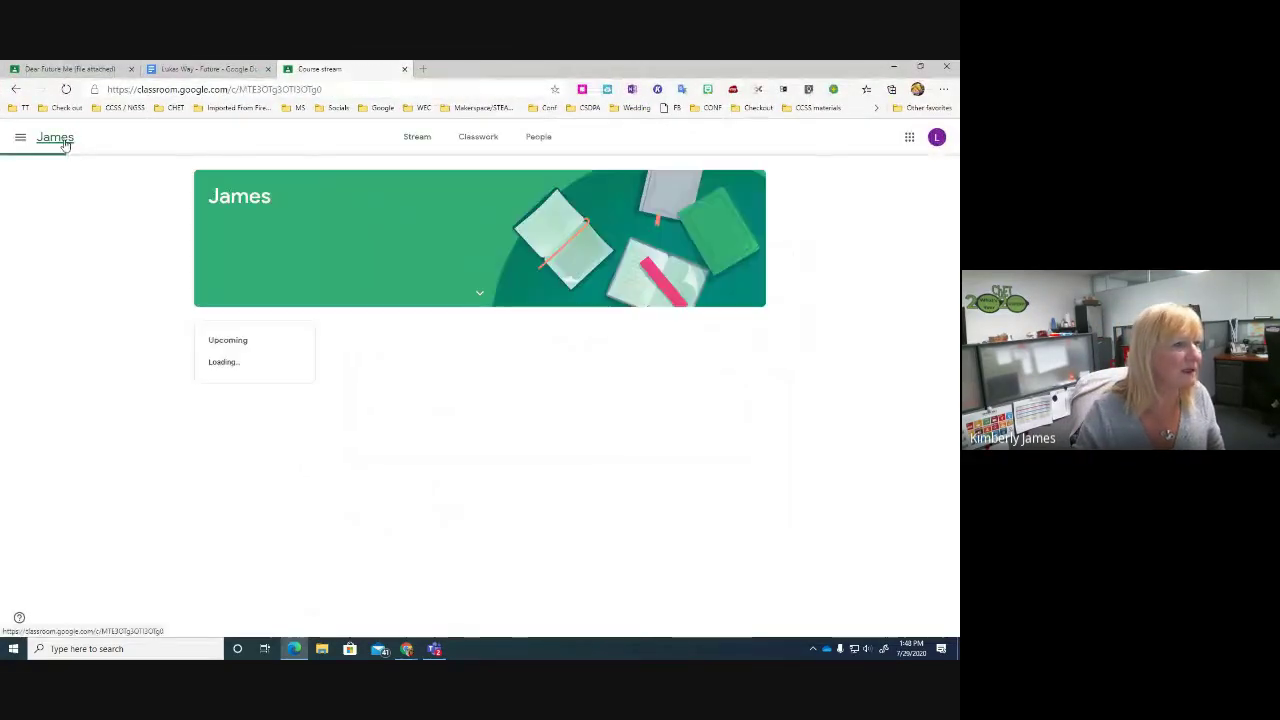
pyautogui.click(484, 139)
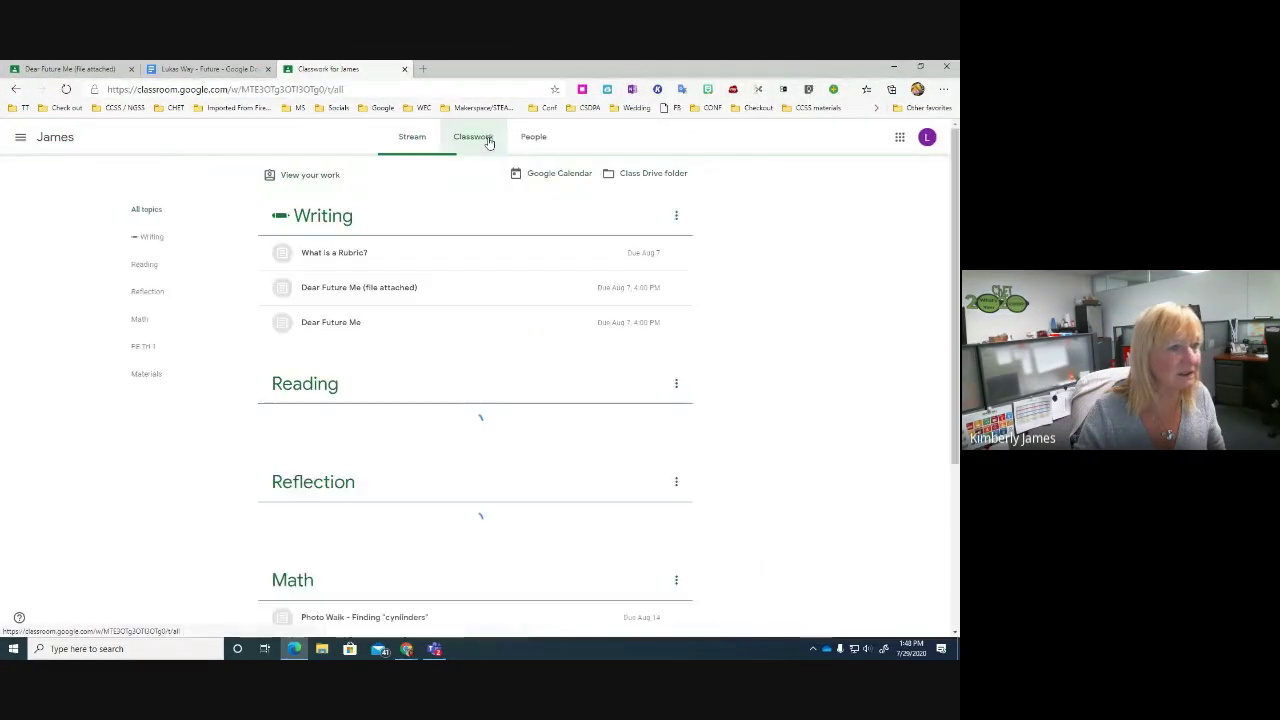
pyautogui.scroll(-5, 491, 306)
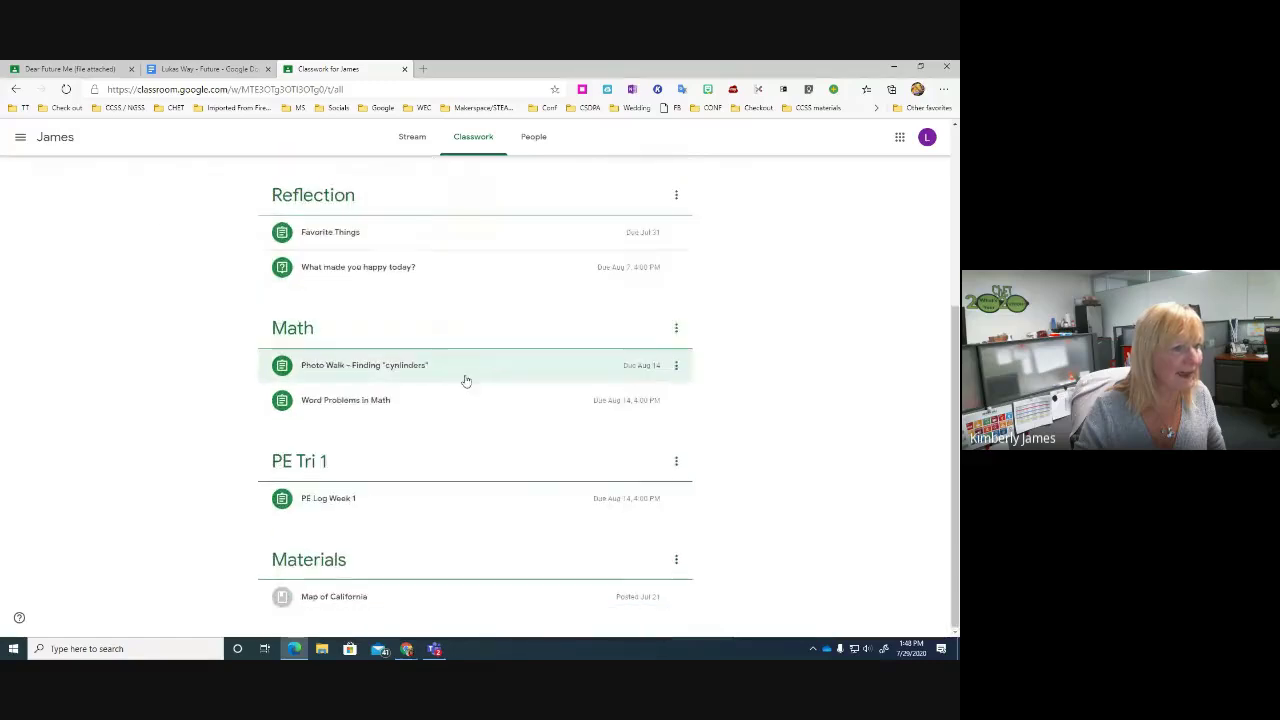
pyautogui.click(370, 370)
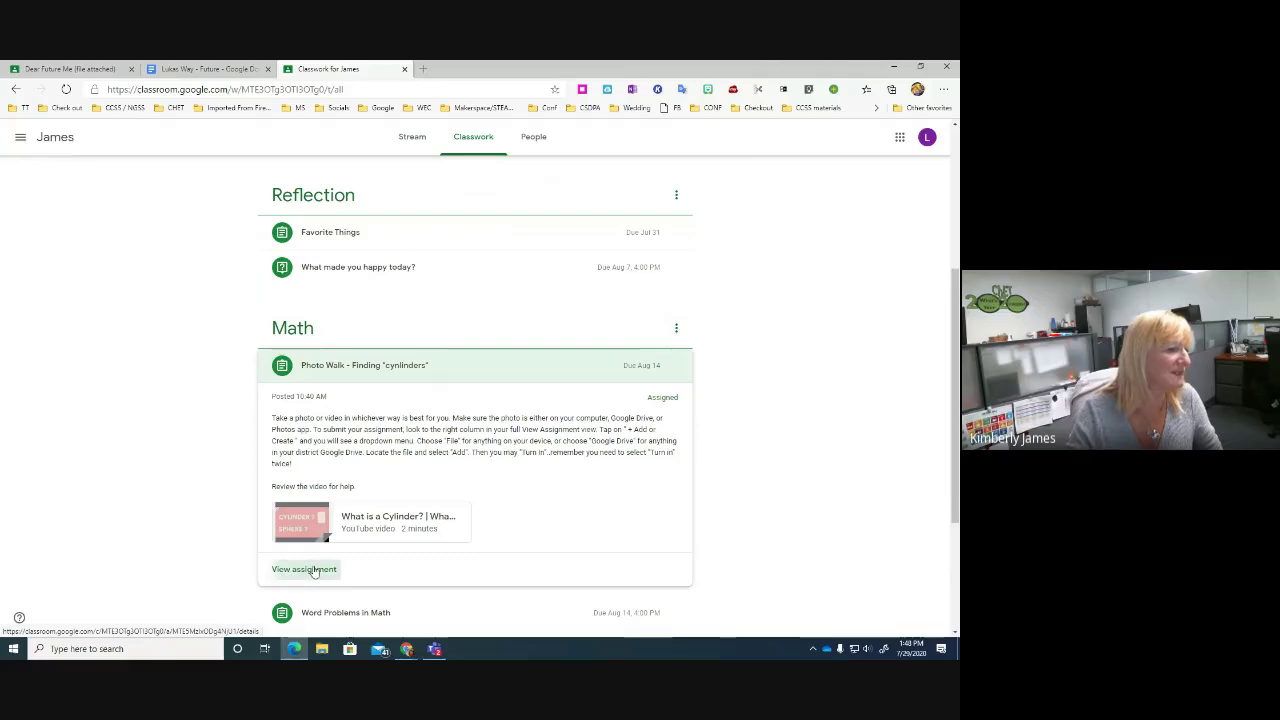
pyautogui.click(304, 569)
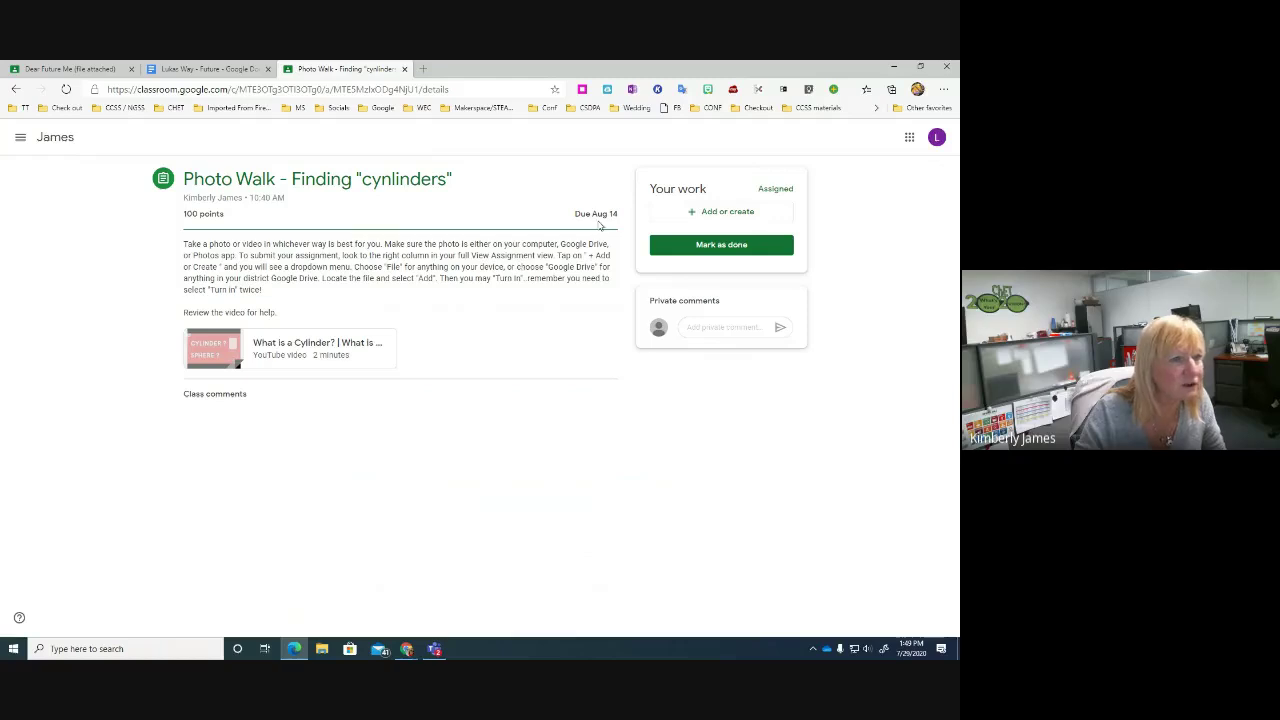
# Upload thumbnail_IMG_6605.jpg from the Desktop to the student's Photo Walk assignment and turn it in.
pyautogui.click(729, 213)
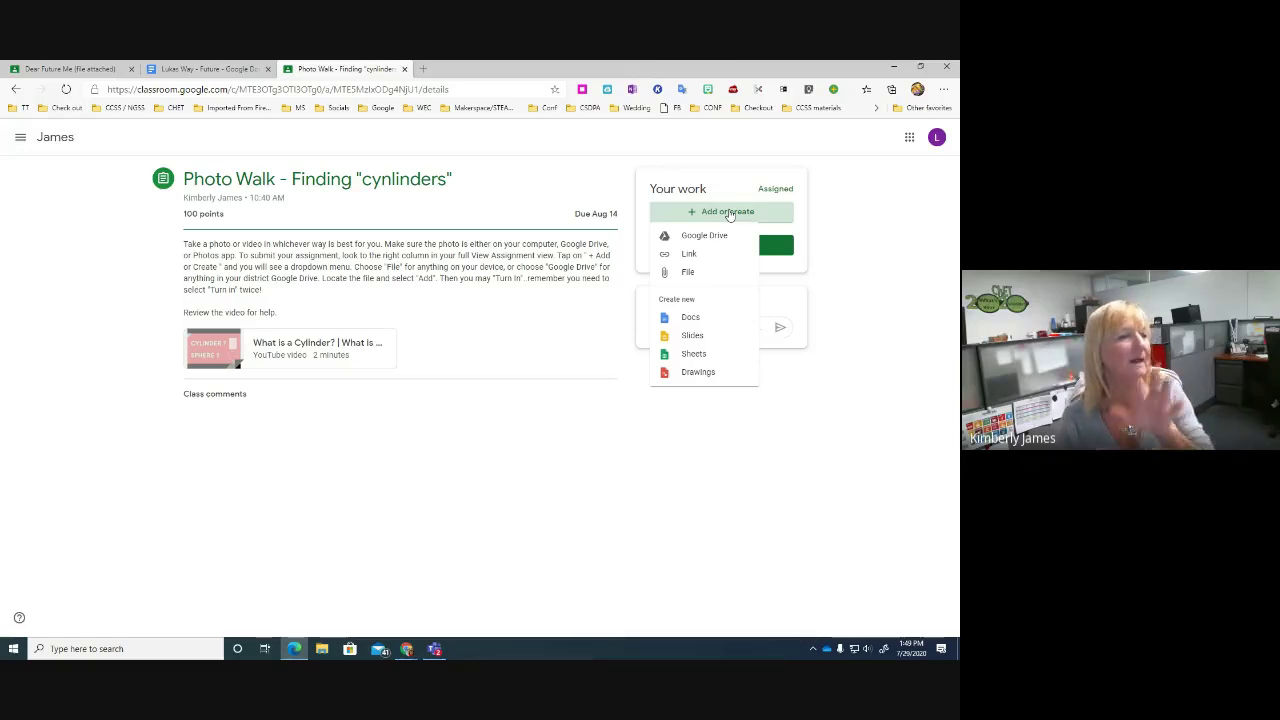
pyautogui.click(684, 275)
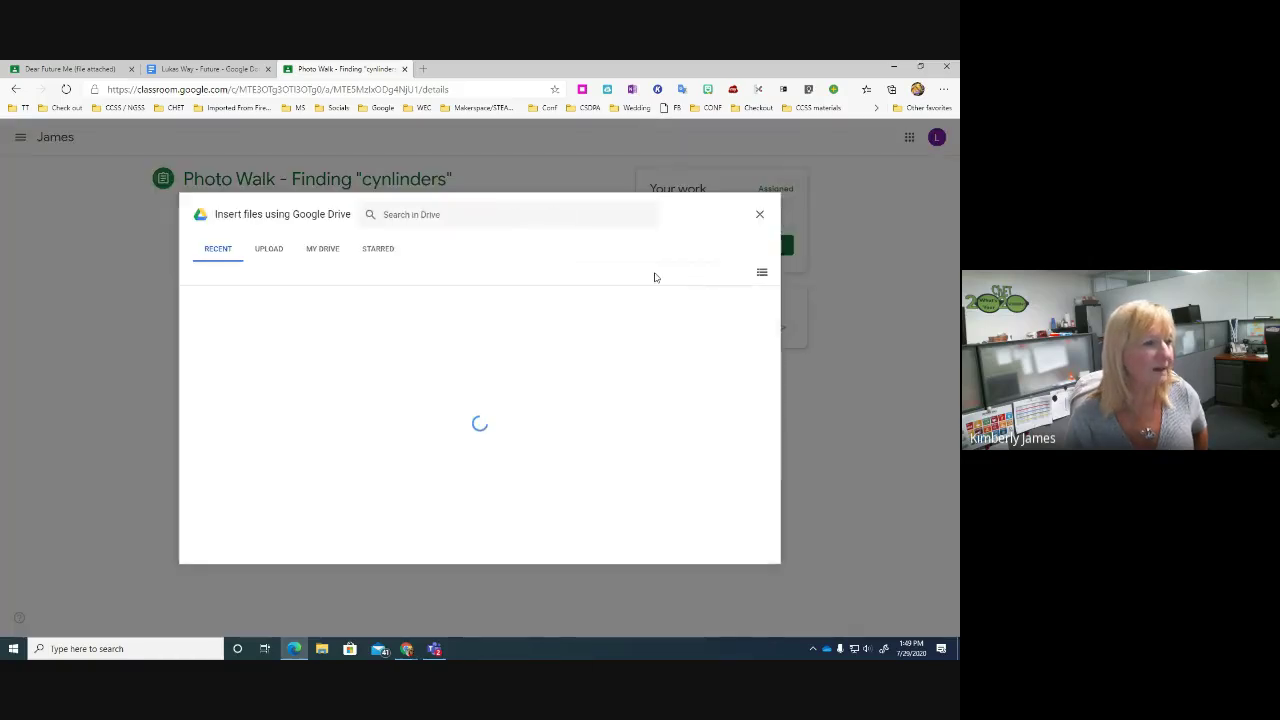
pyautogui.click(269, 251)
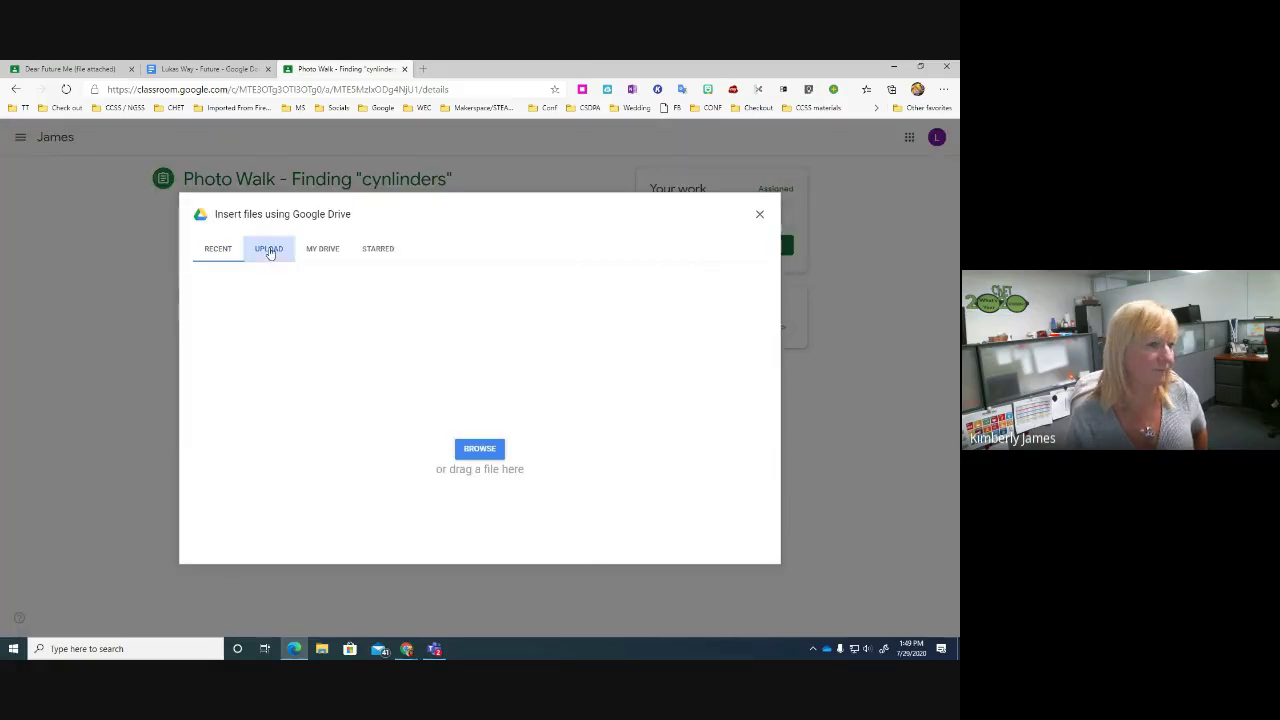
pyautogui.click(481, 452)
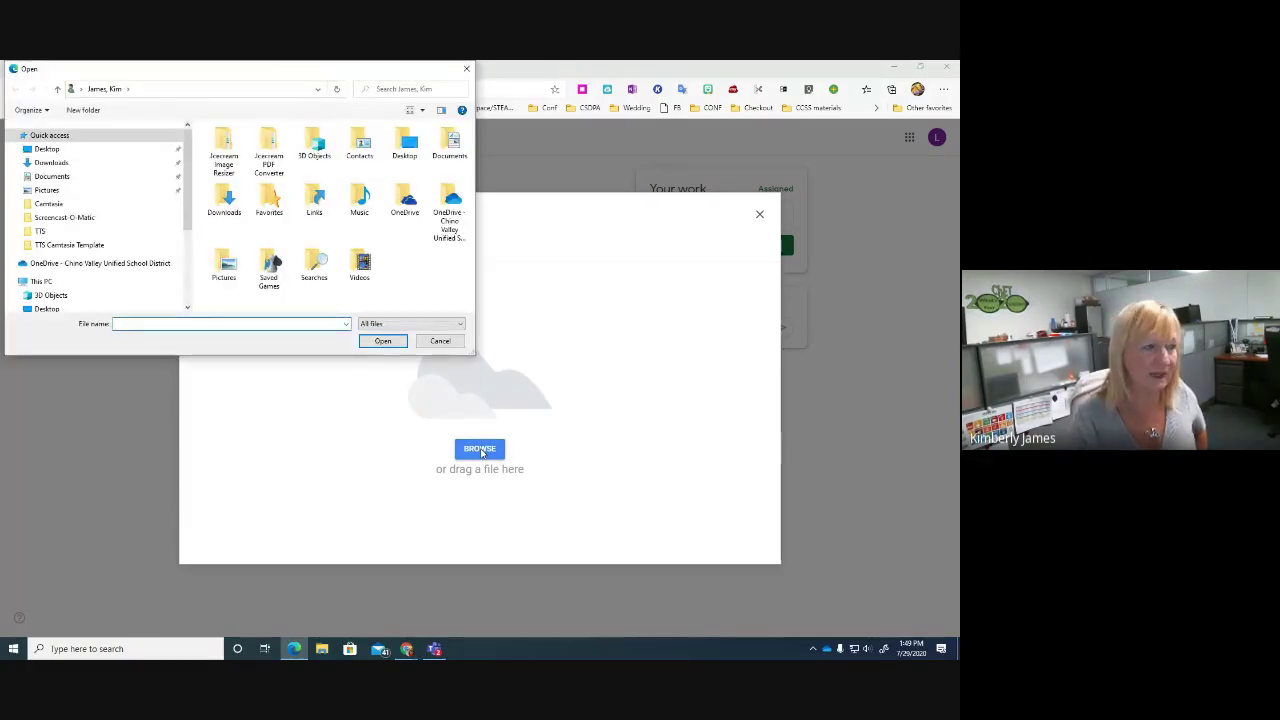
pyautogui.click(55, 152)
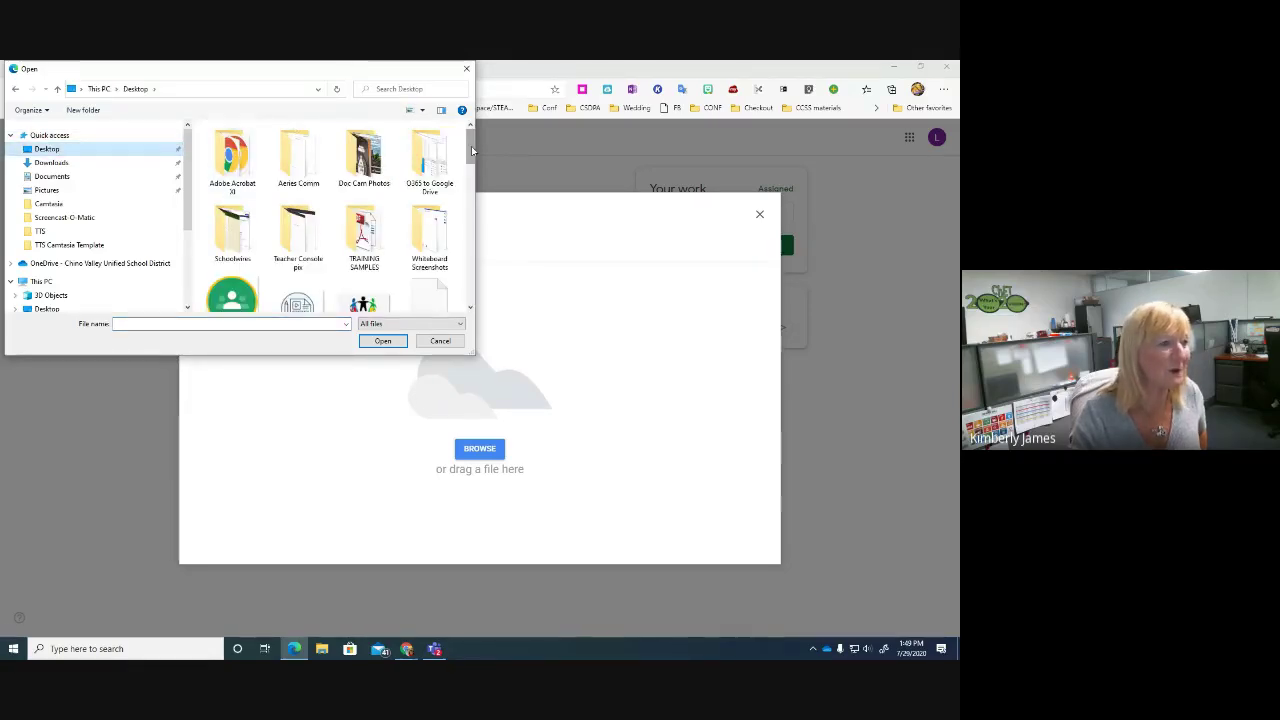
pyautogui.moveTo(472, 150); pyautogui.dragTo(467, 268)
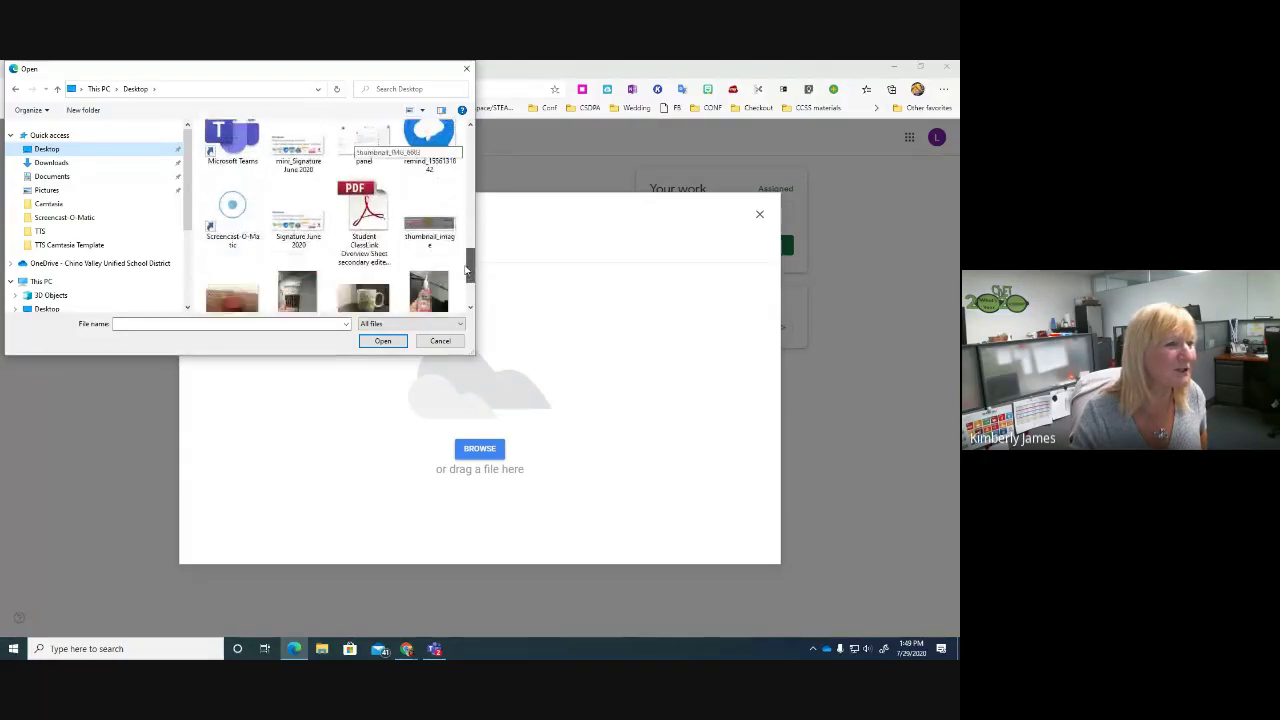
pyautogui.scroll(-3, 364, 226)
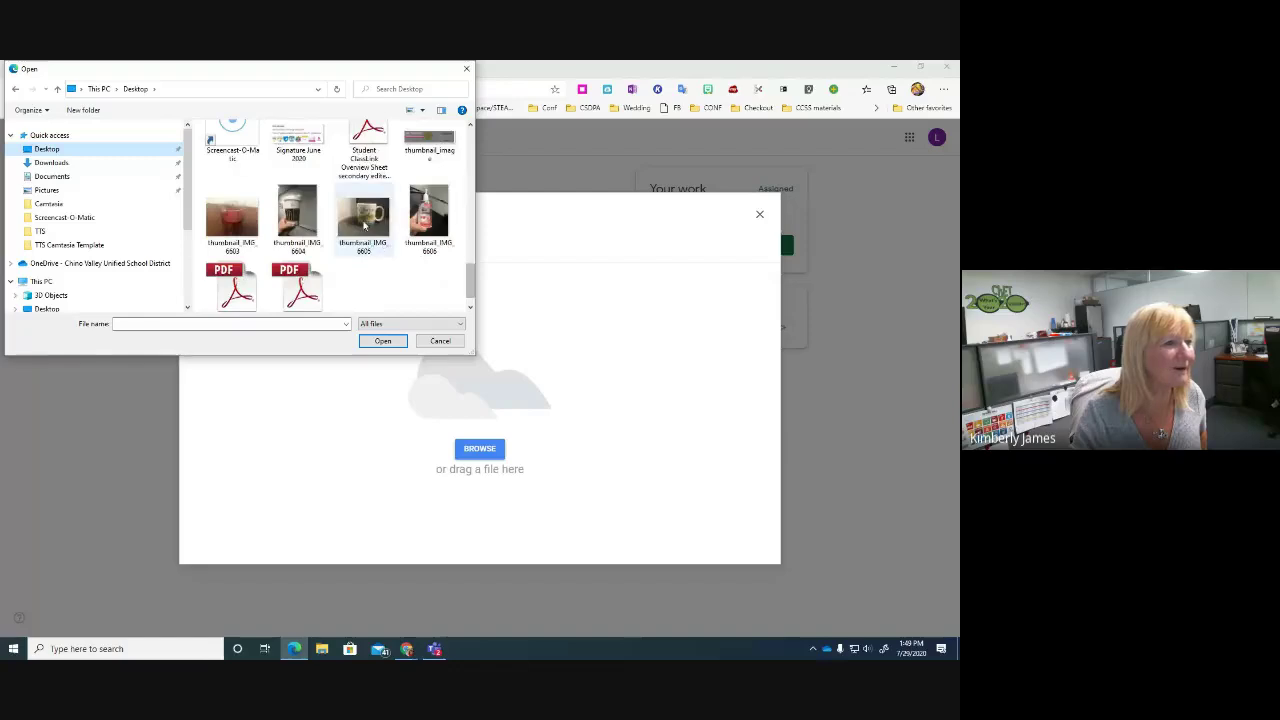
pyautogui.click(364, 226)
pyautogui.click(382, 341)
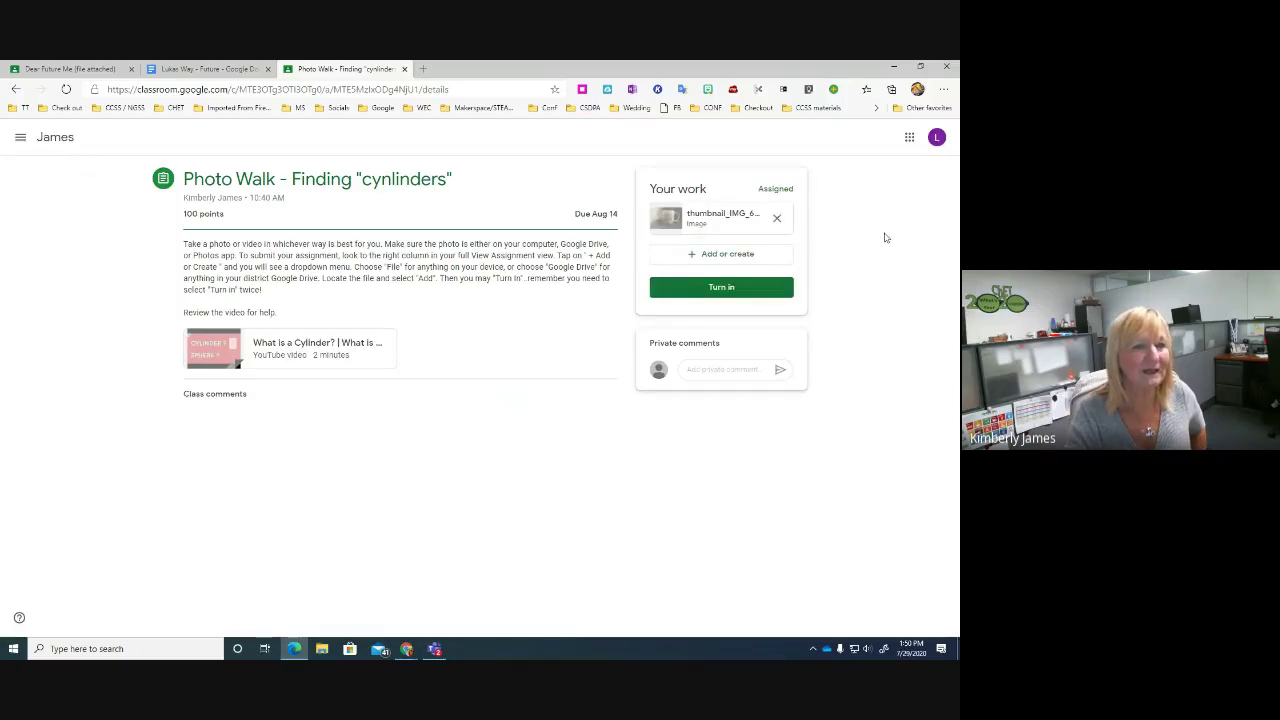
pyautogui.click(729, 287)
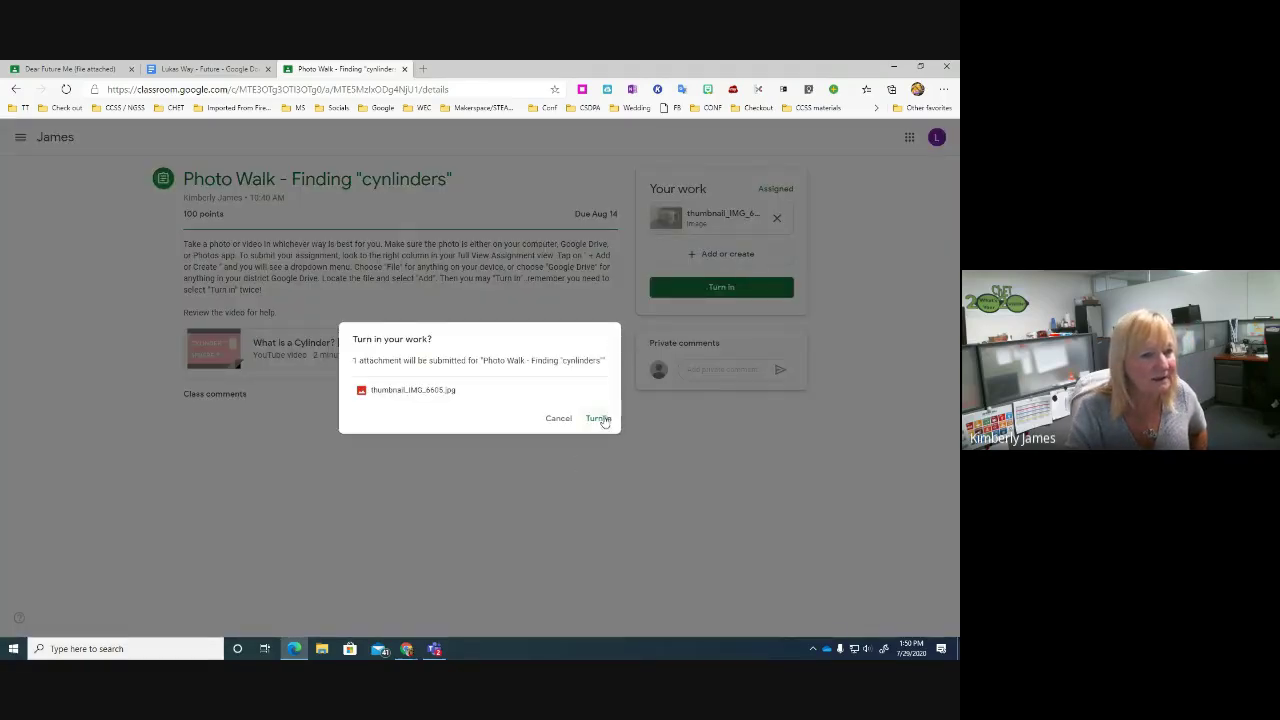
pyautogui.click(600, 418)
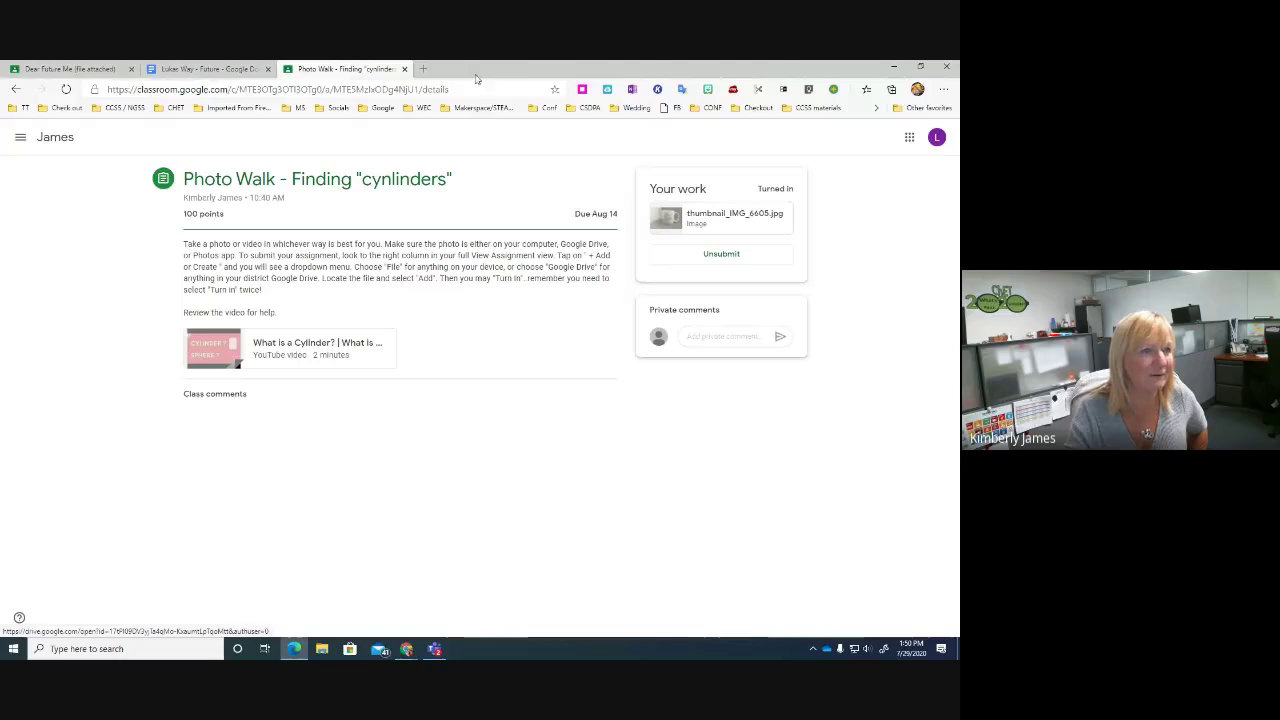
# Switch to the teacher's Chrome window and open the student work for the Photo Walk assignment from the class's Classwork.
pyautogui.moveTo(477, 70); pyautogui.dragTo(959, 120)
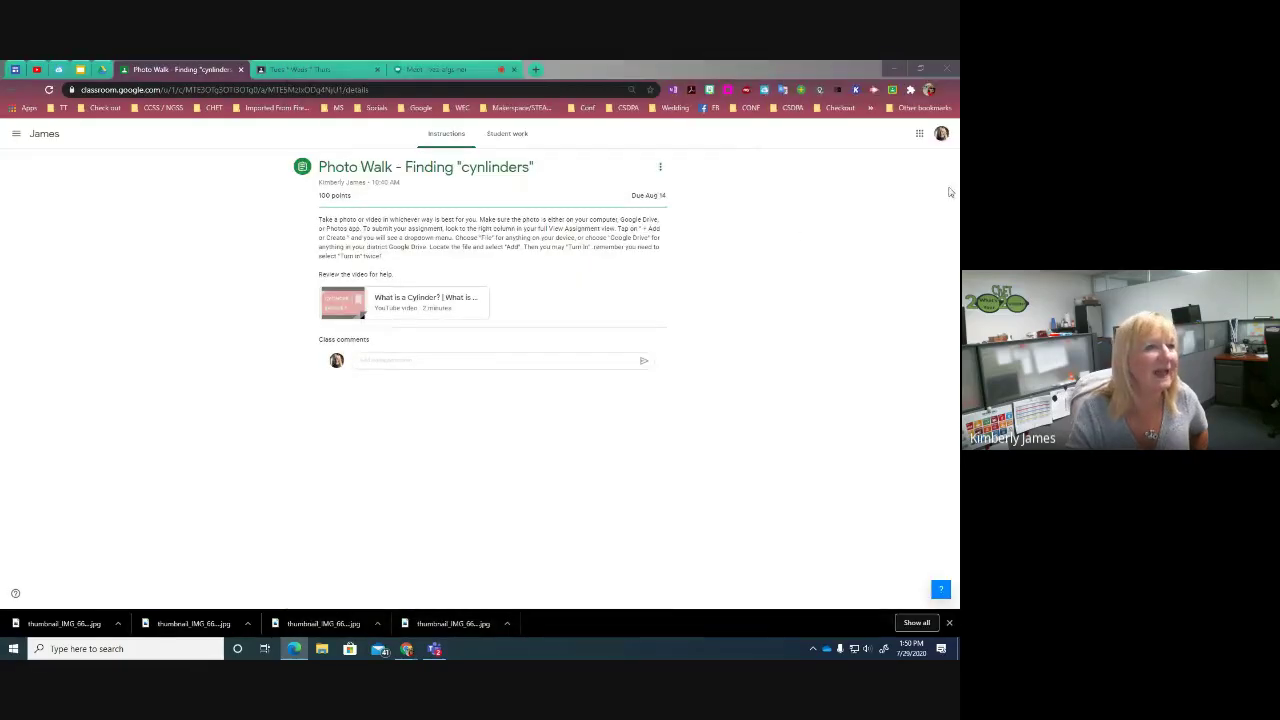
pyautogui.click(47, 134)
pyautogui.click(456, 135)
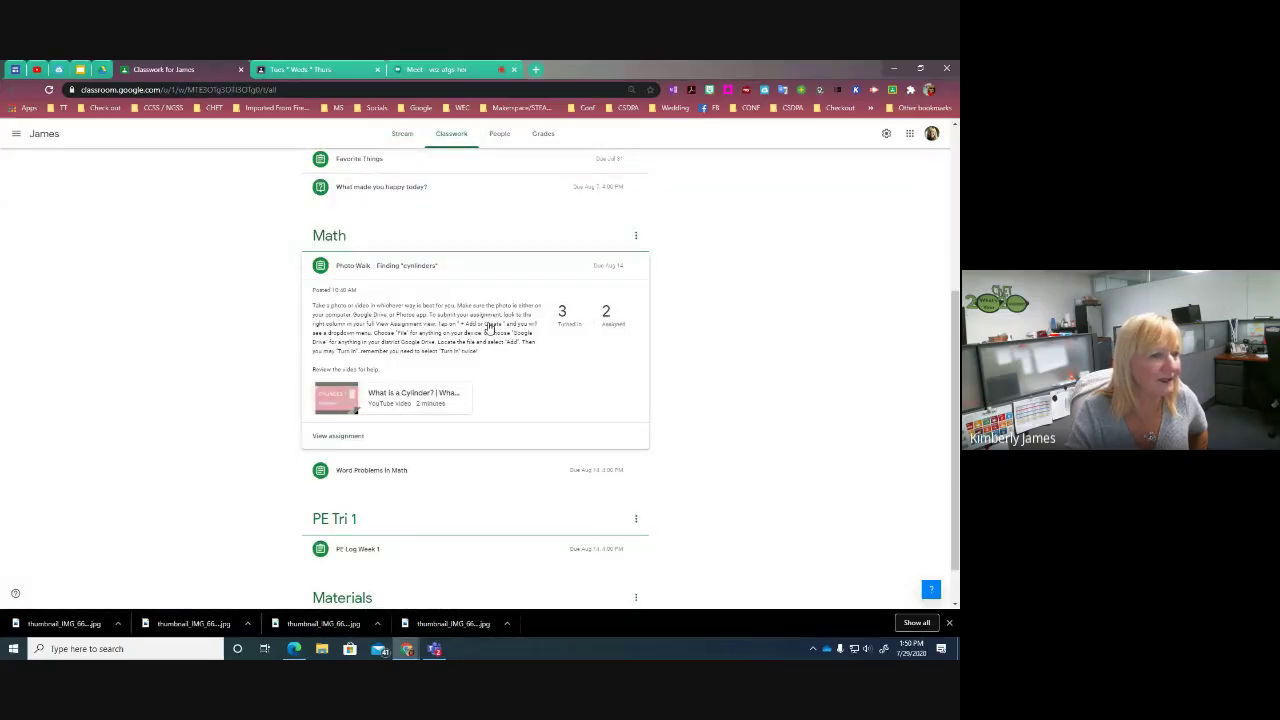
pyautogui.click(335, 437)
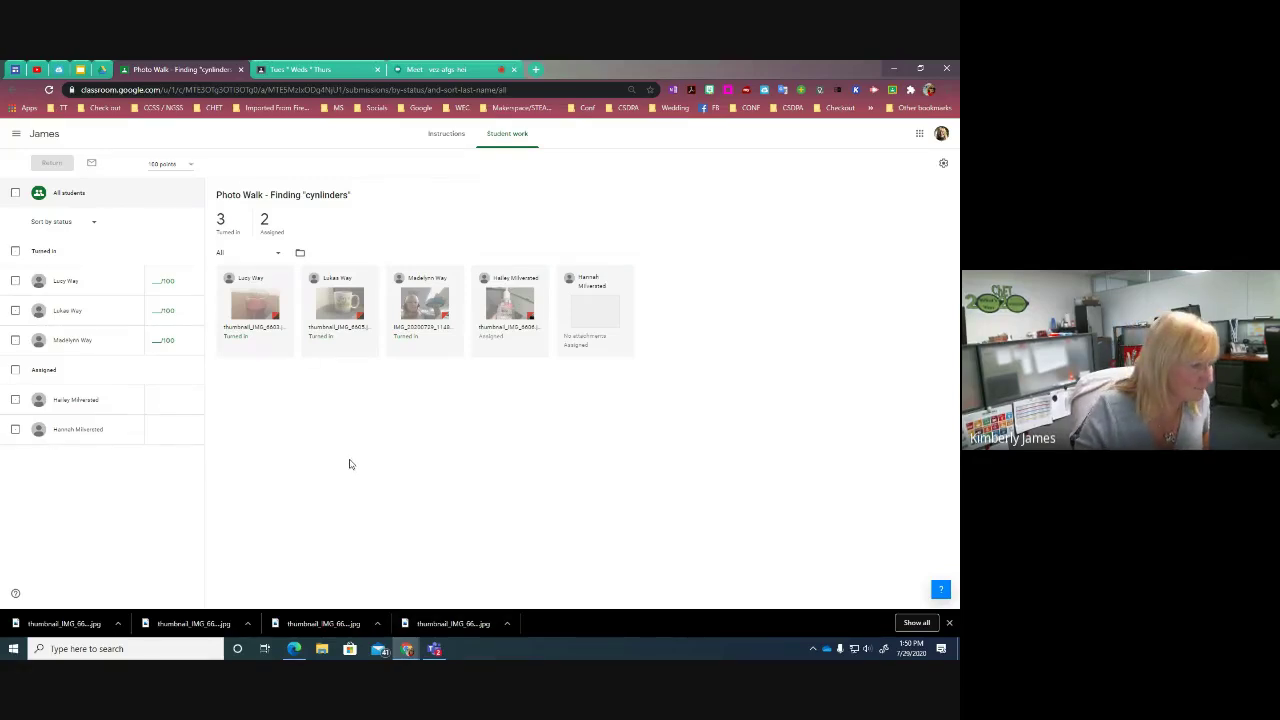
# Open the first turned-in student's candle photo, convert it for Kami, dismiss text recognition and set the zoom to 50%.
pyautogui.click(254, 306)
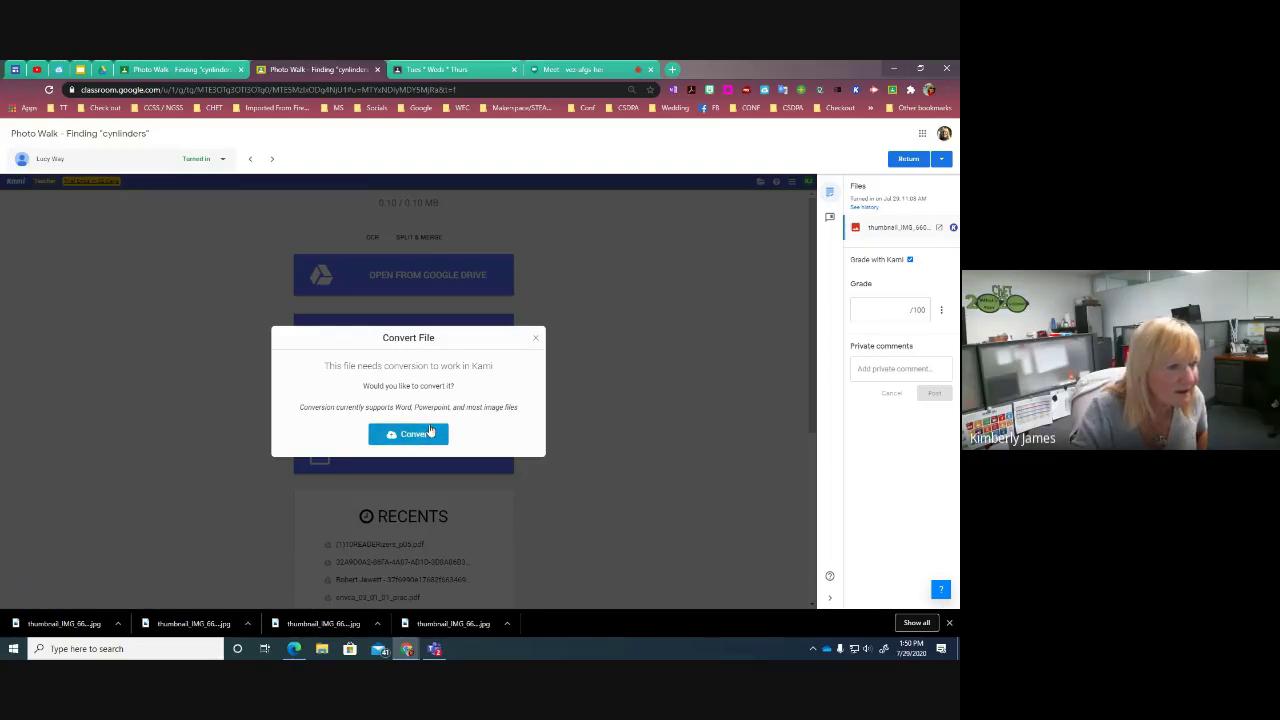
pyautogui.click(431, 432)
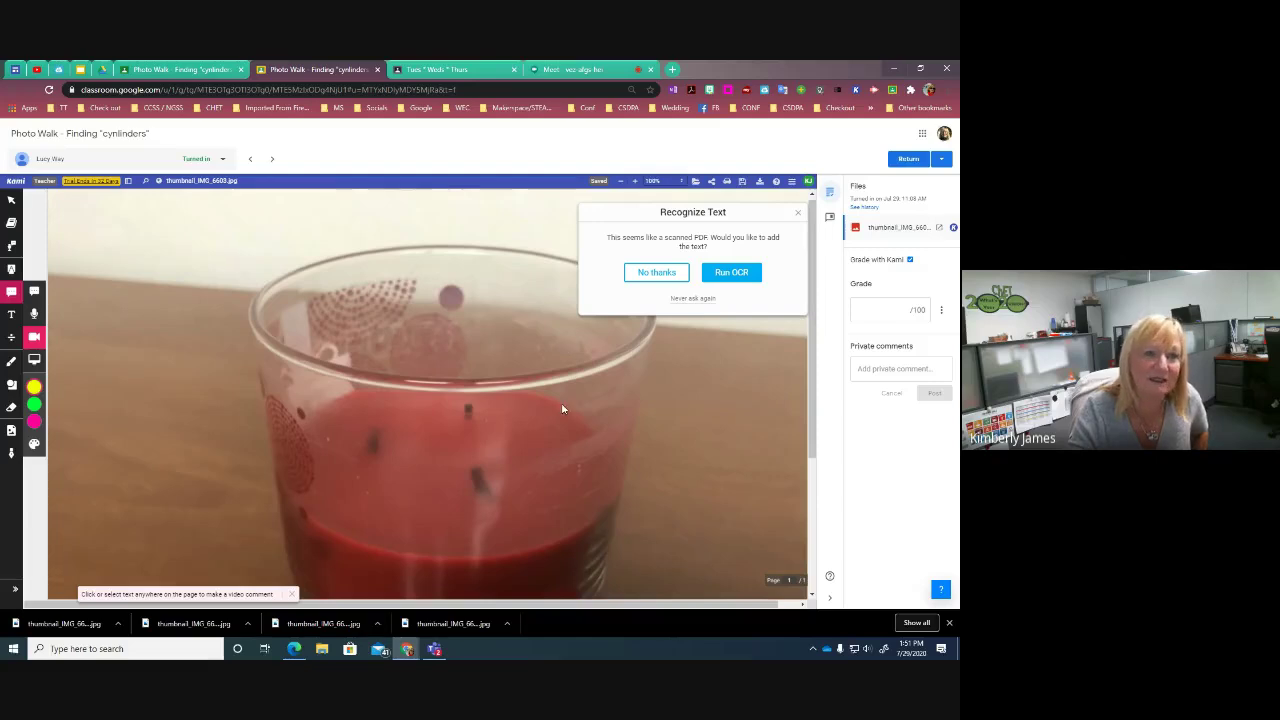
pyautogui.click(797, 213)
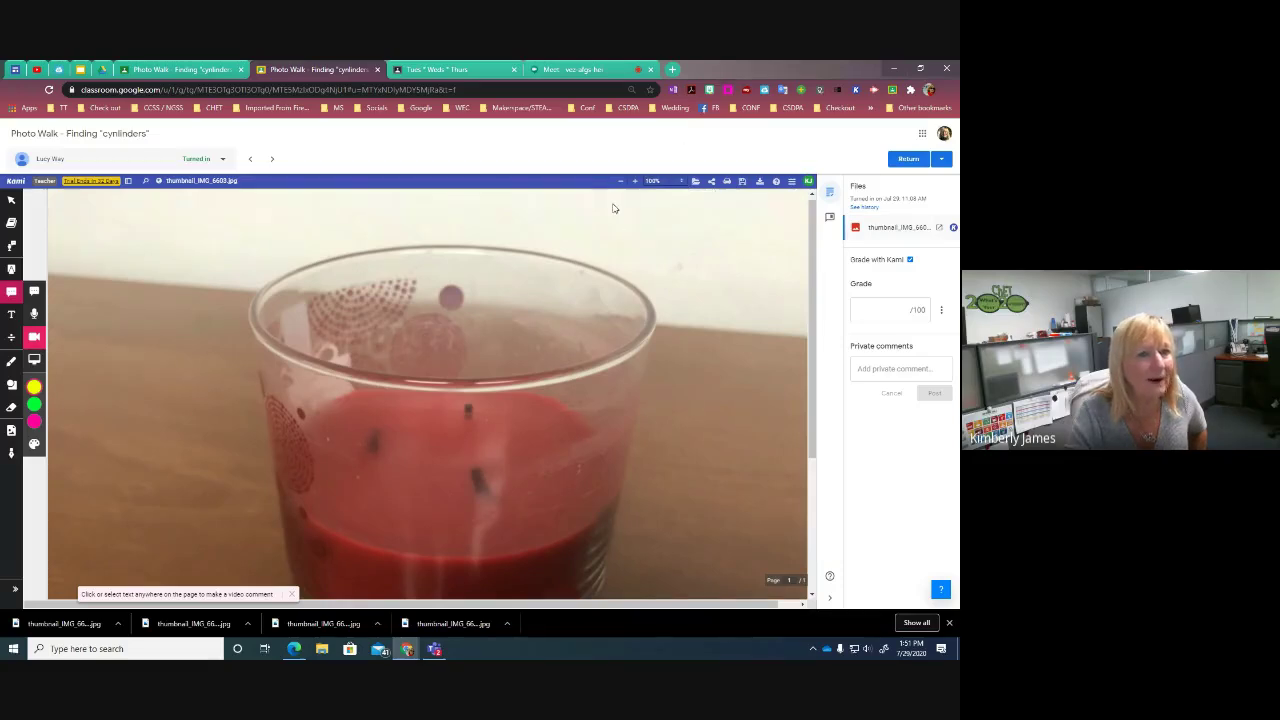
pyautogui.click(653, 181)
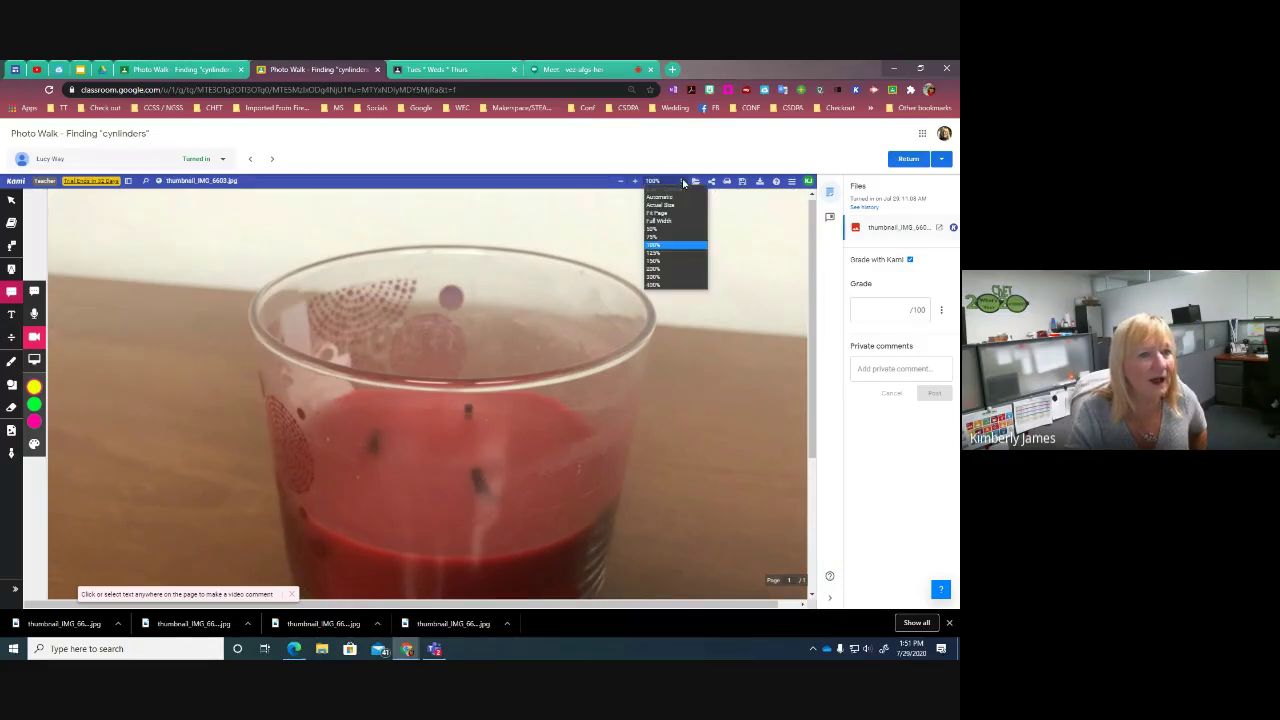
pyautogui.click(670, 231)
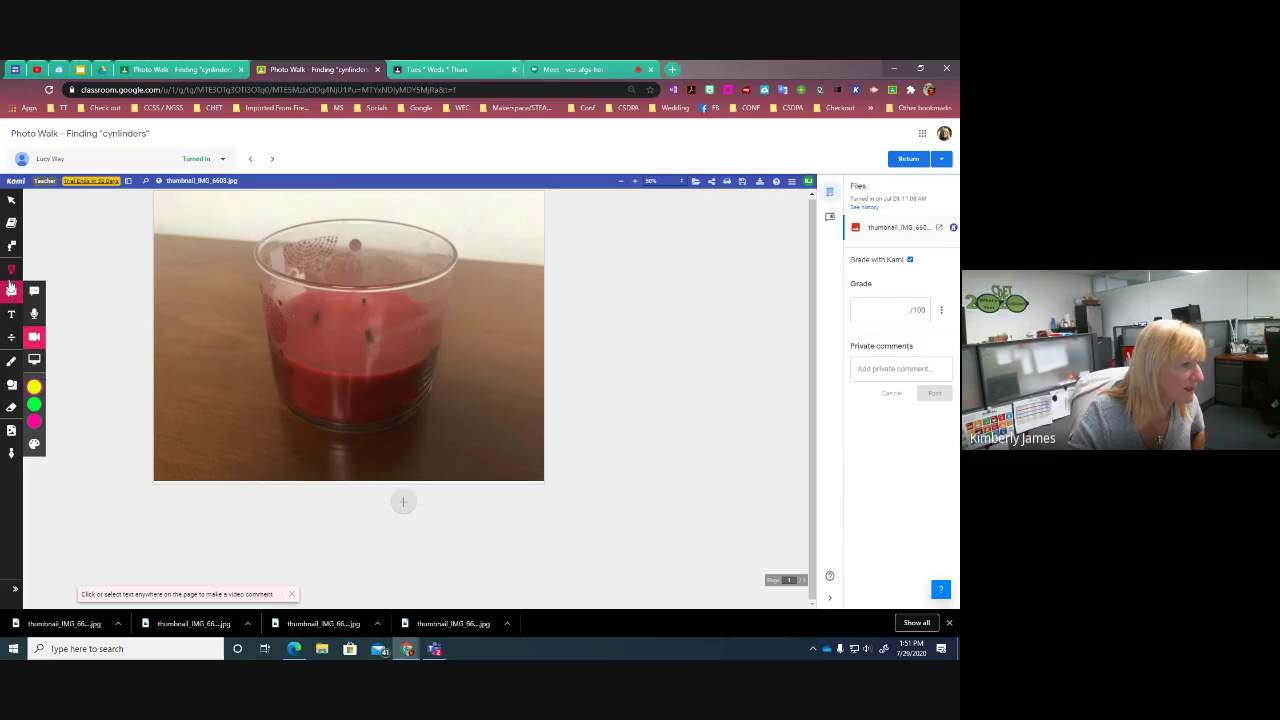
# Add a 30px text annotation reading "Great! A candle..." on the photo, to the right of the glass.
pyautogui.click(12, 315)
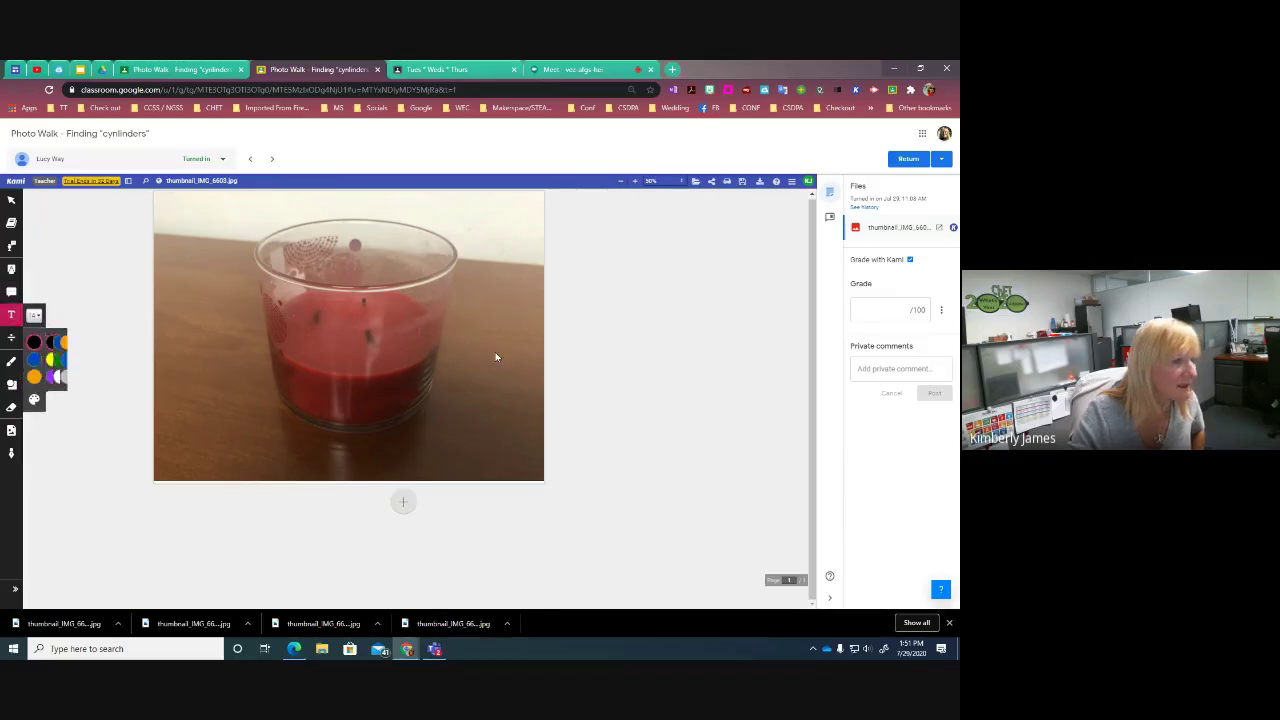
pyautogui.click(479, 305)
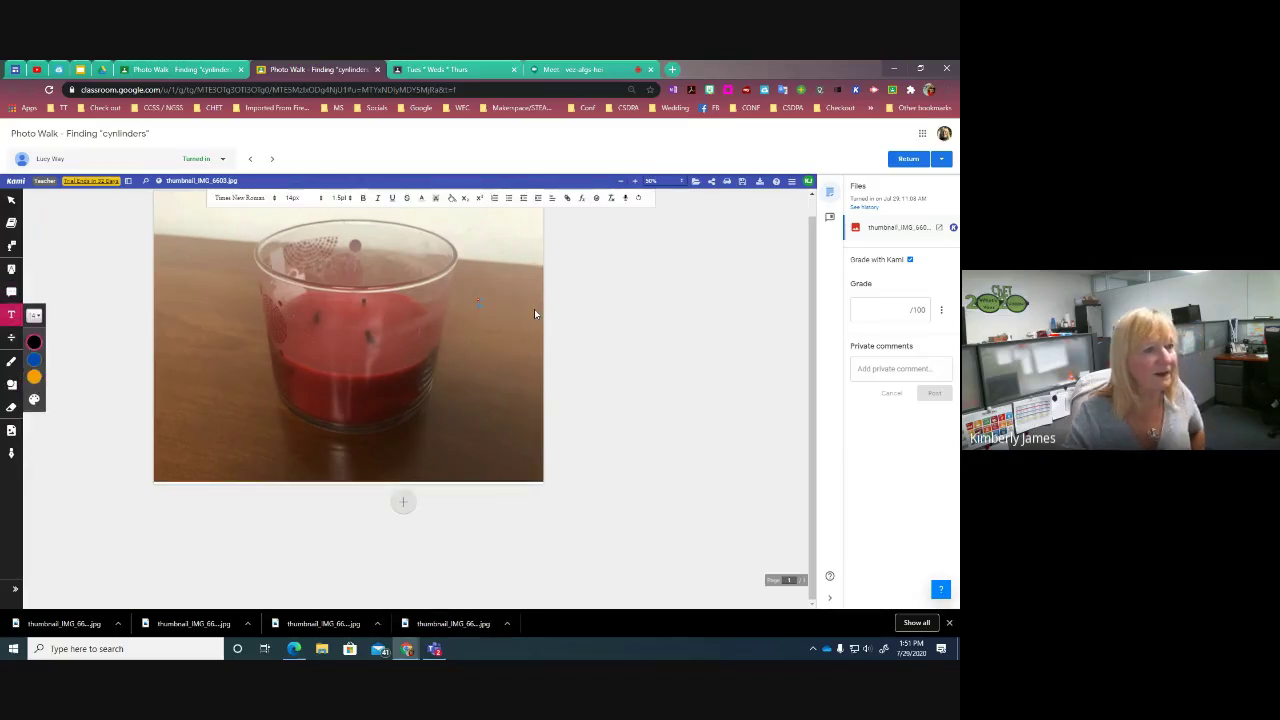
pyautogui.click(342, 197)
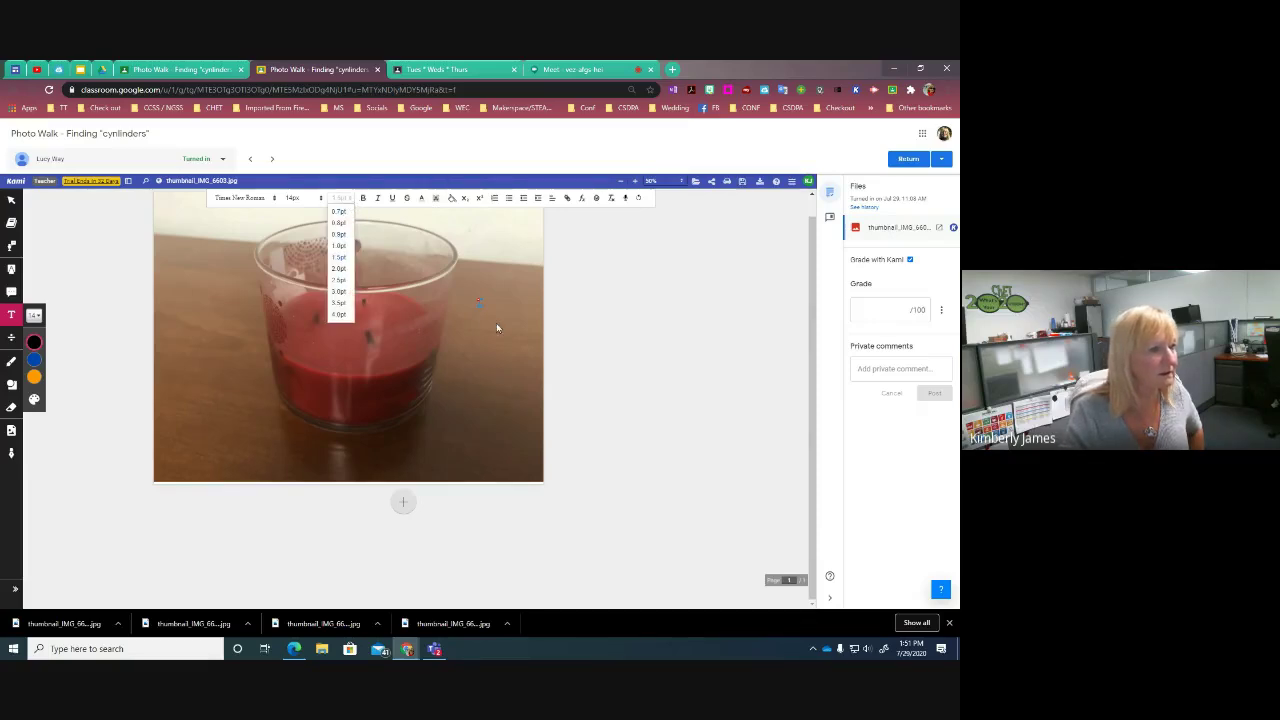
pyautogui.click(316, 200)
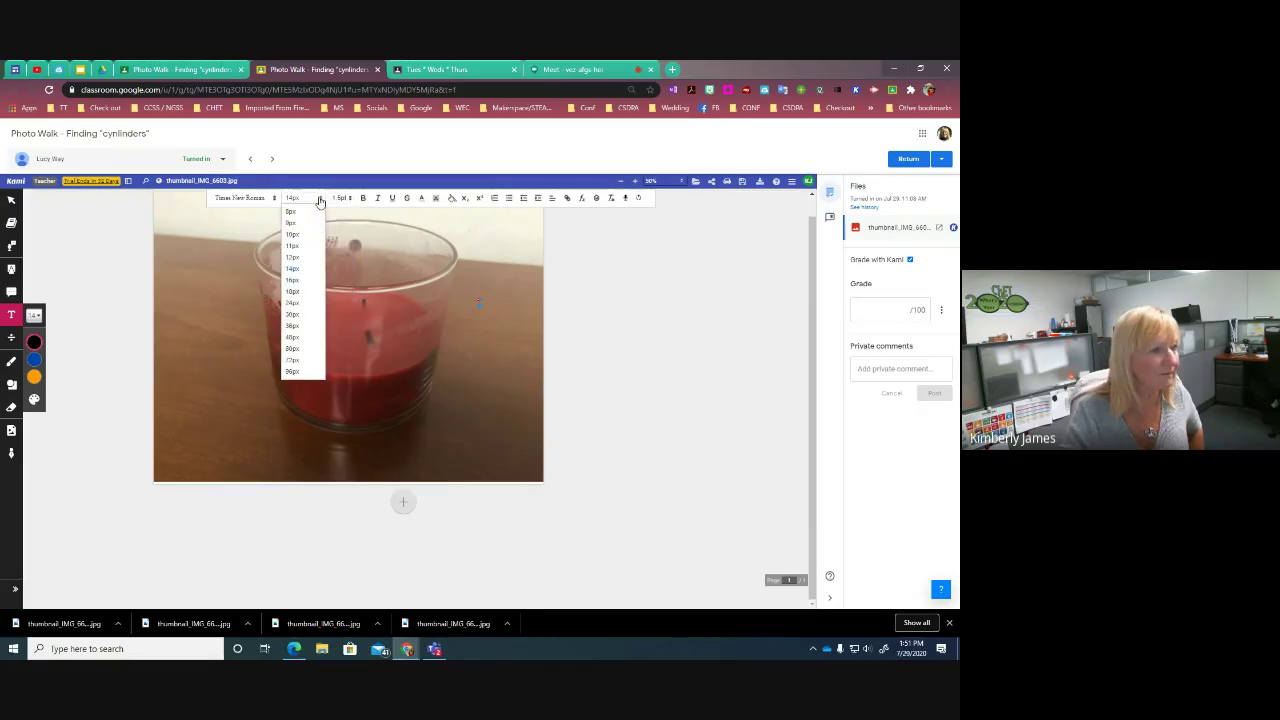
pyautogui.click(293, 315)
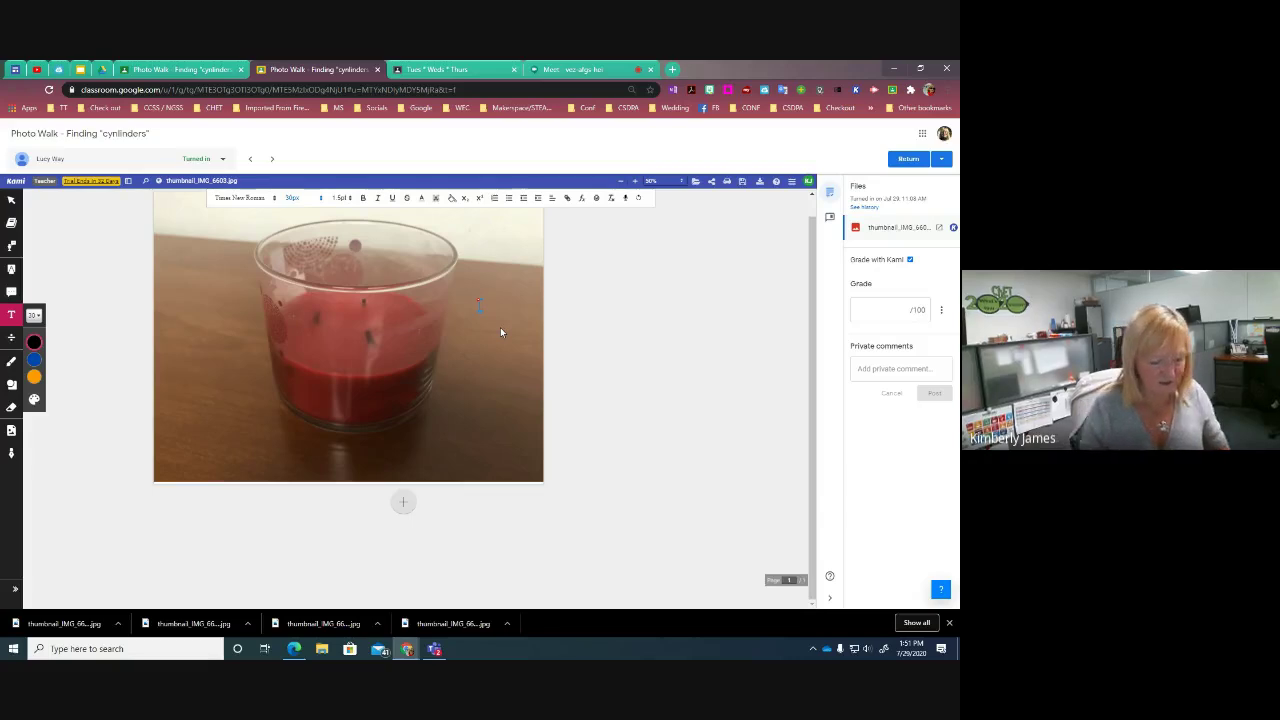
pyautogui.write('Great!')
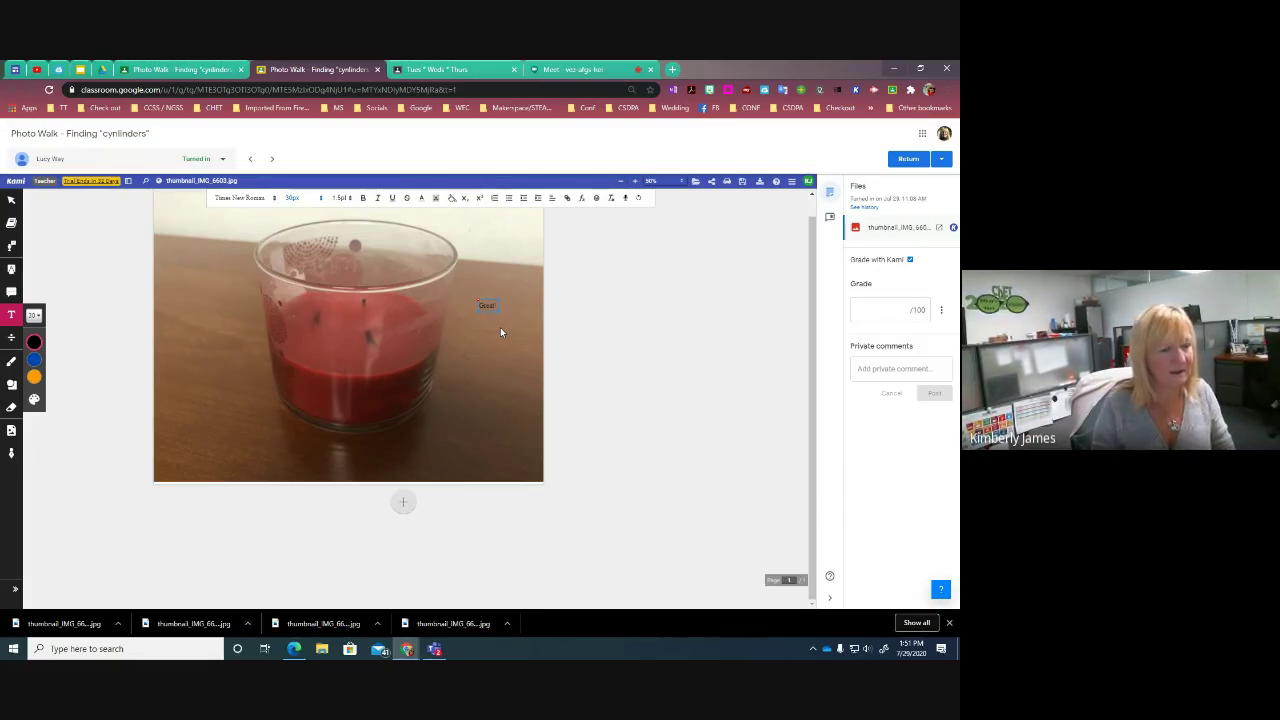
pyautogui.write(' A can')
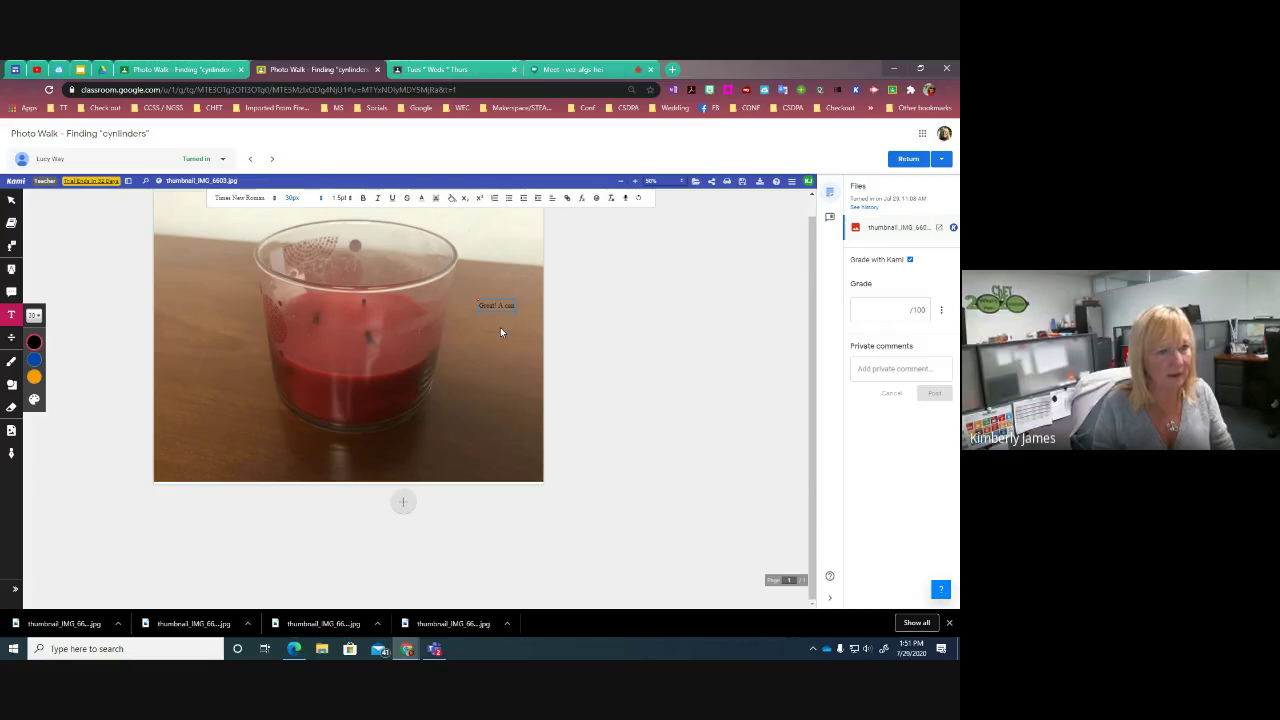
pyautogui.write('dle.')
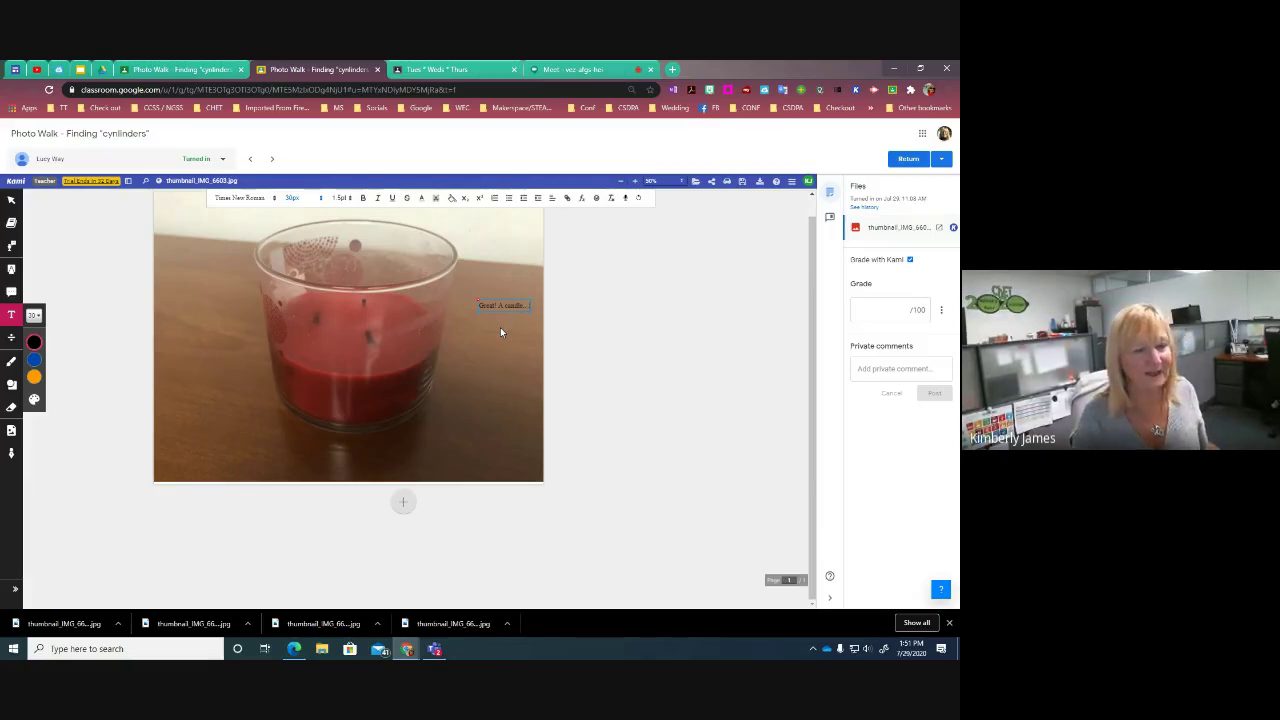
# Grade the candle photo submission 100, check the list of students, and close the submission to return to the student work overview.
pyautogui.click(888, 308)
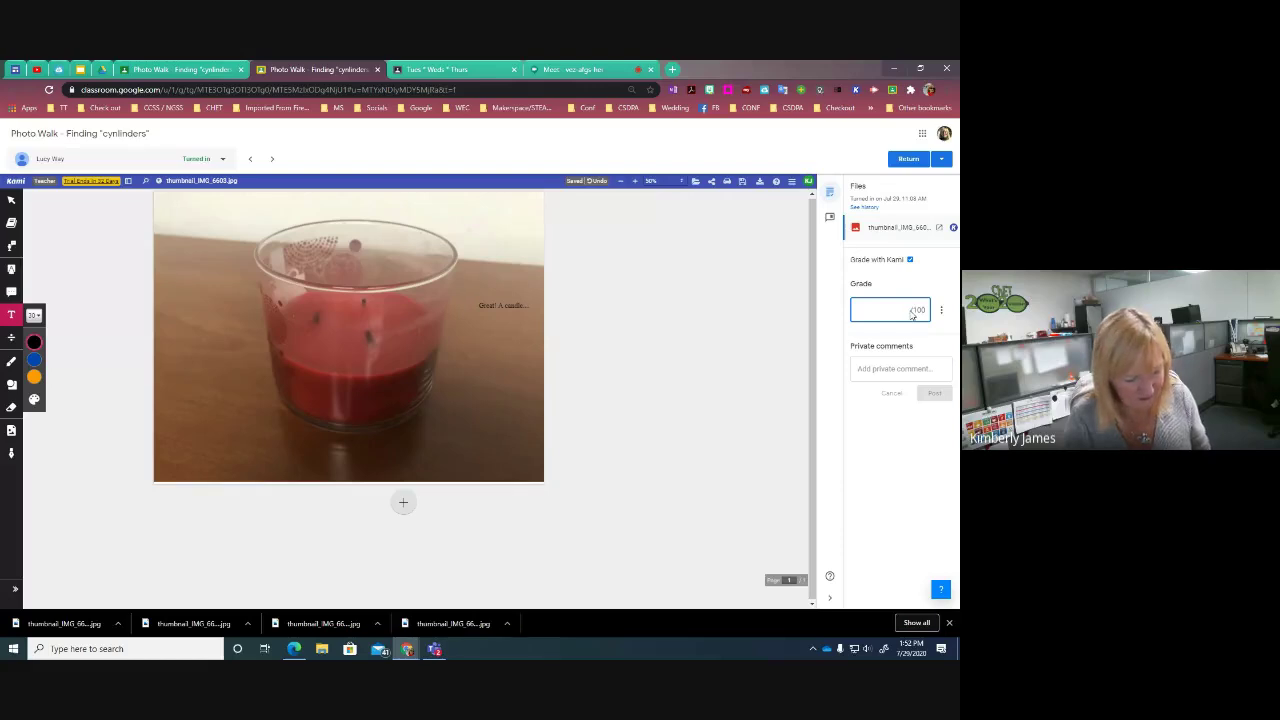
pyautogui.write('100')
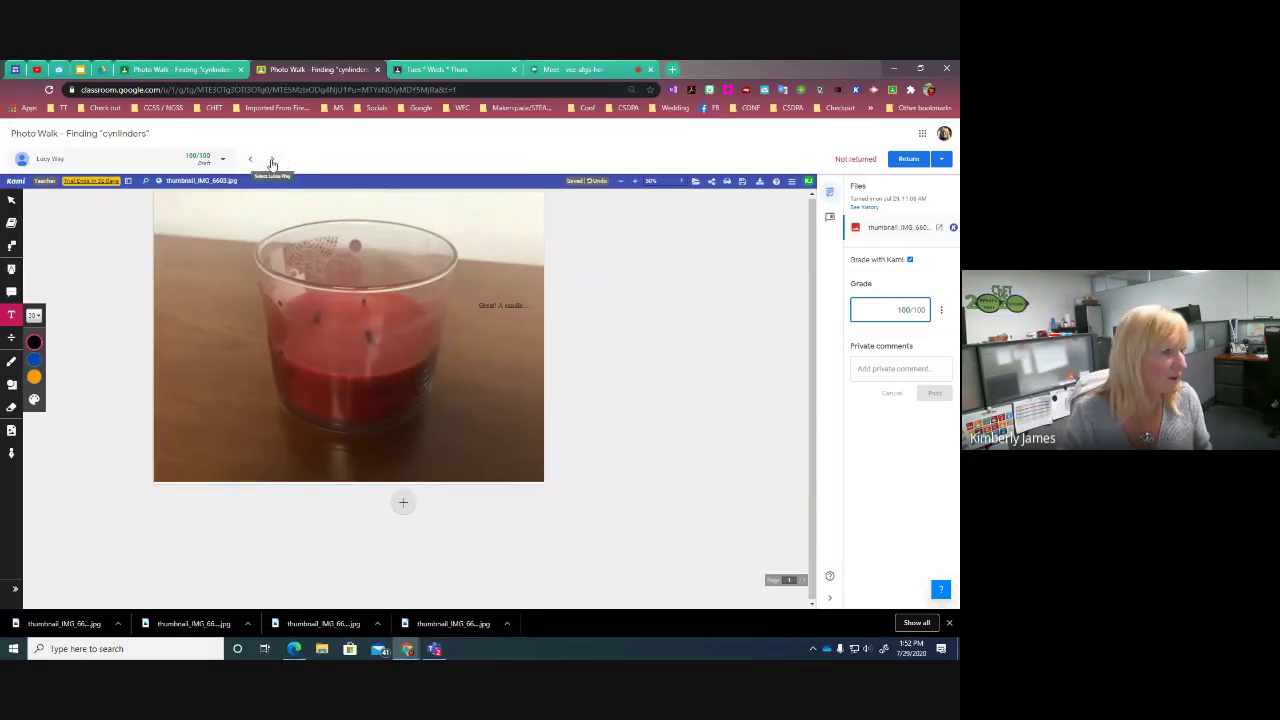
pyautogui.click(222, 158)
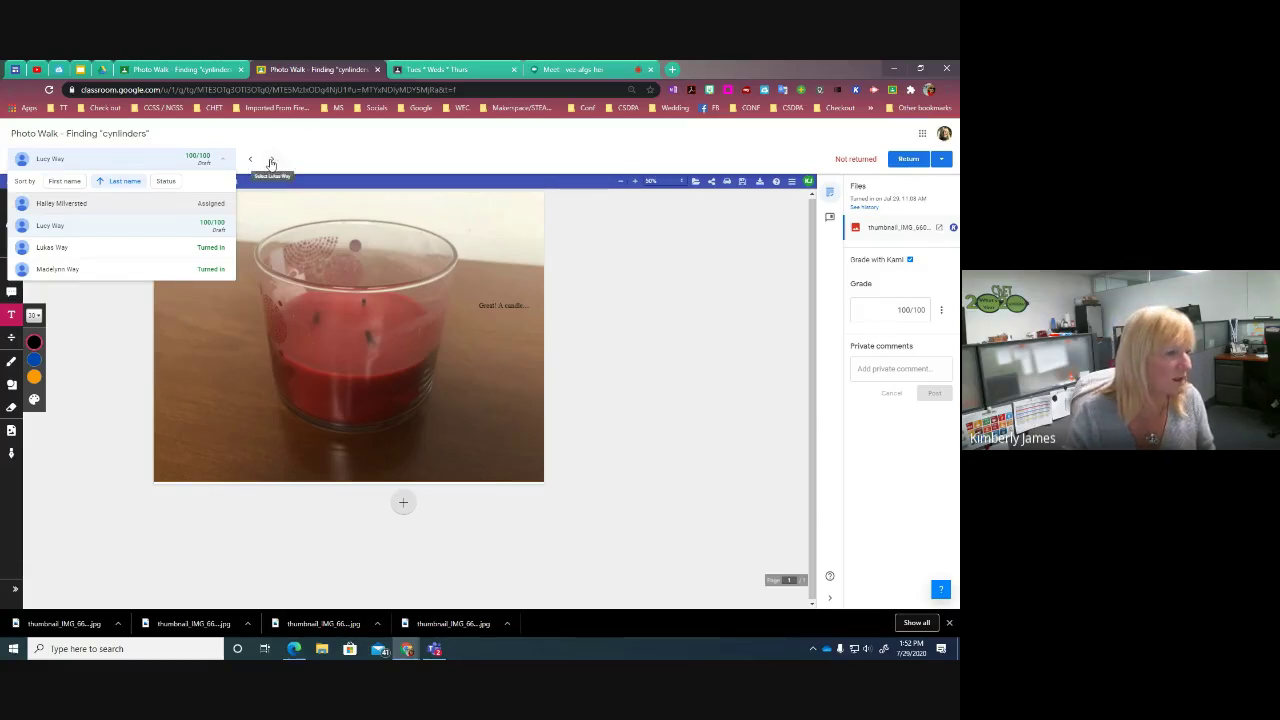
pyautogui.click(532, 152)
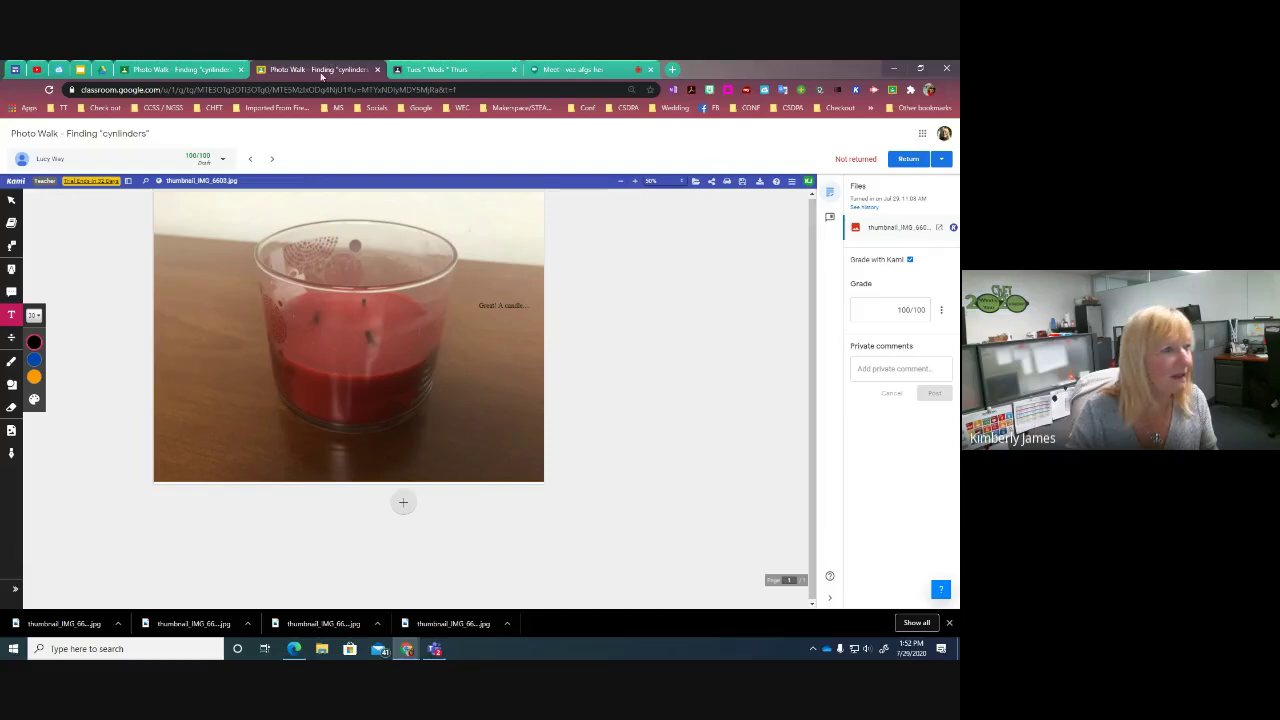
pyautogui.click(377, 70)
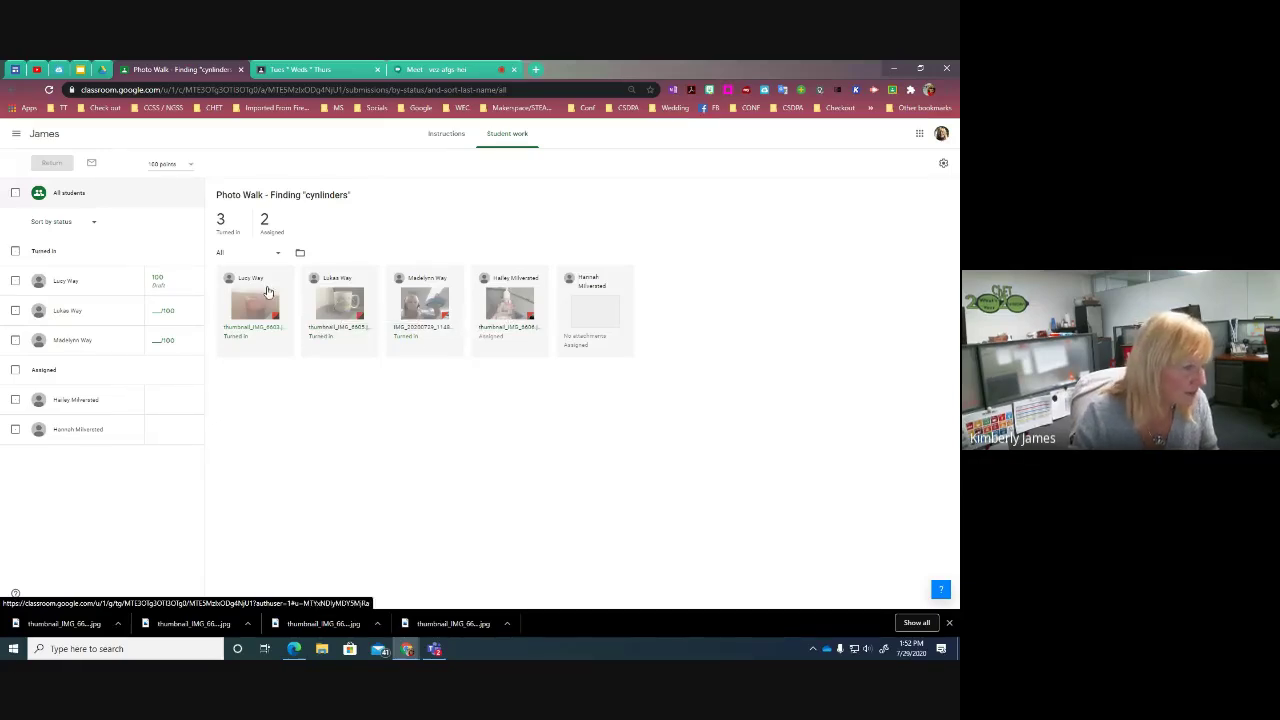
# Grade the other two turned-in Photo Walk submissions 100 each in the student list.
pyautogui.click(162, 313)
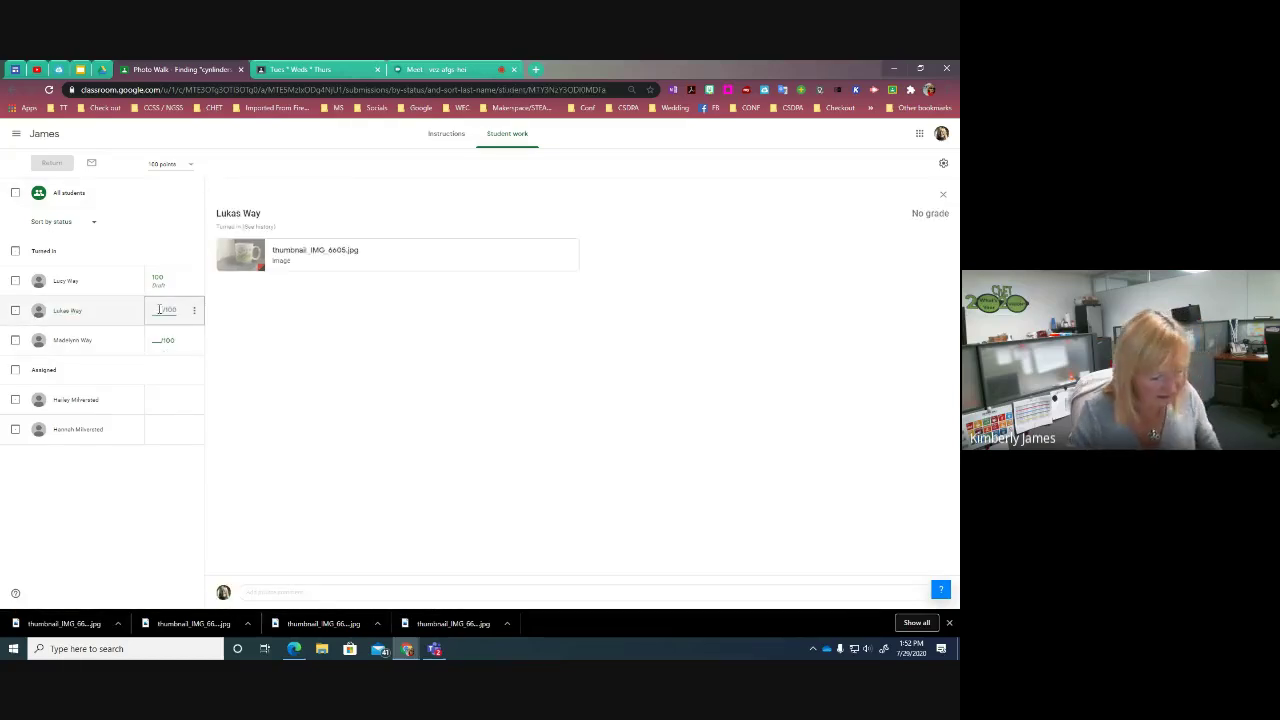
pyautogui.write('100')
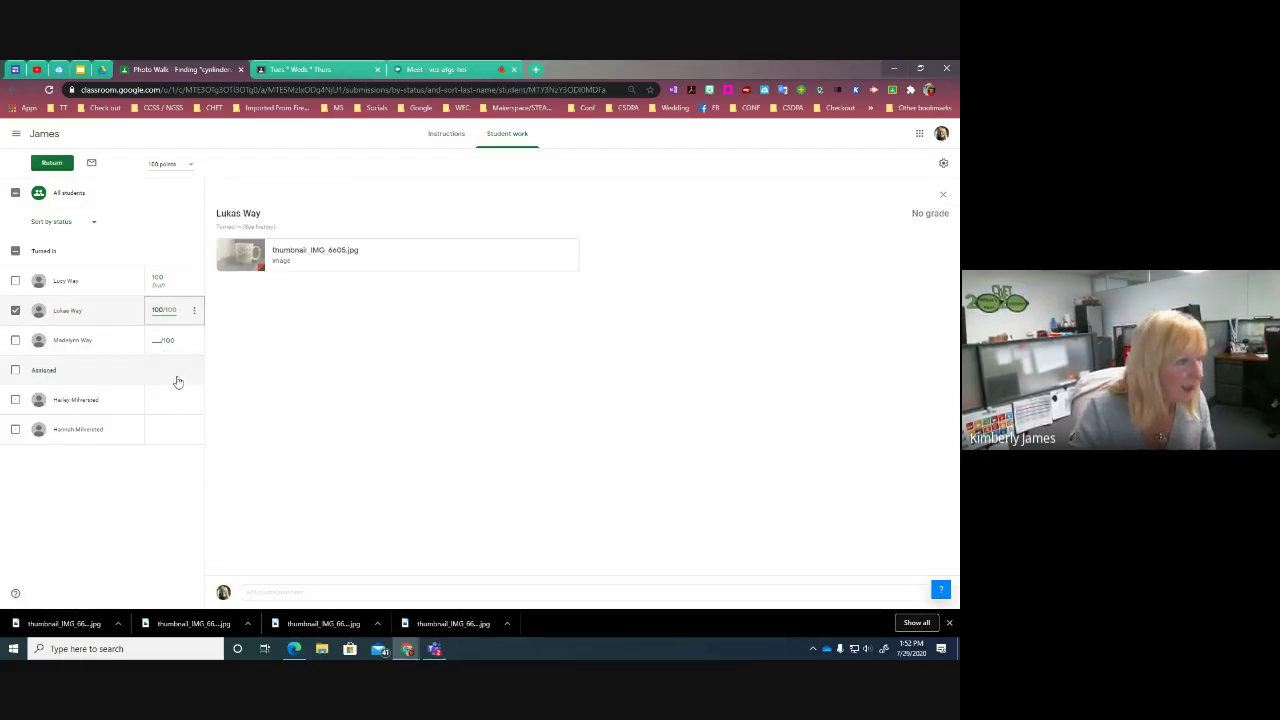
pyautogui.click(157, 340)
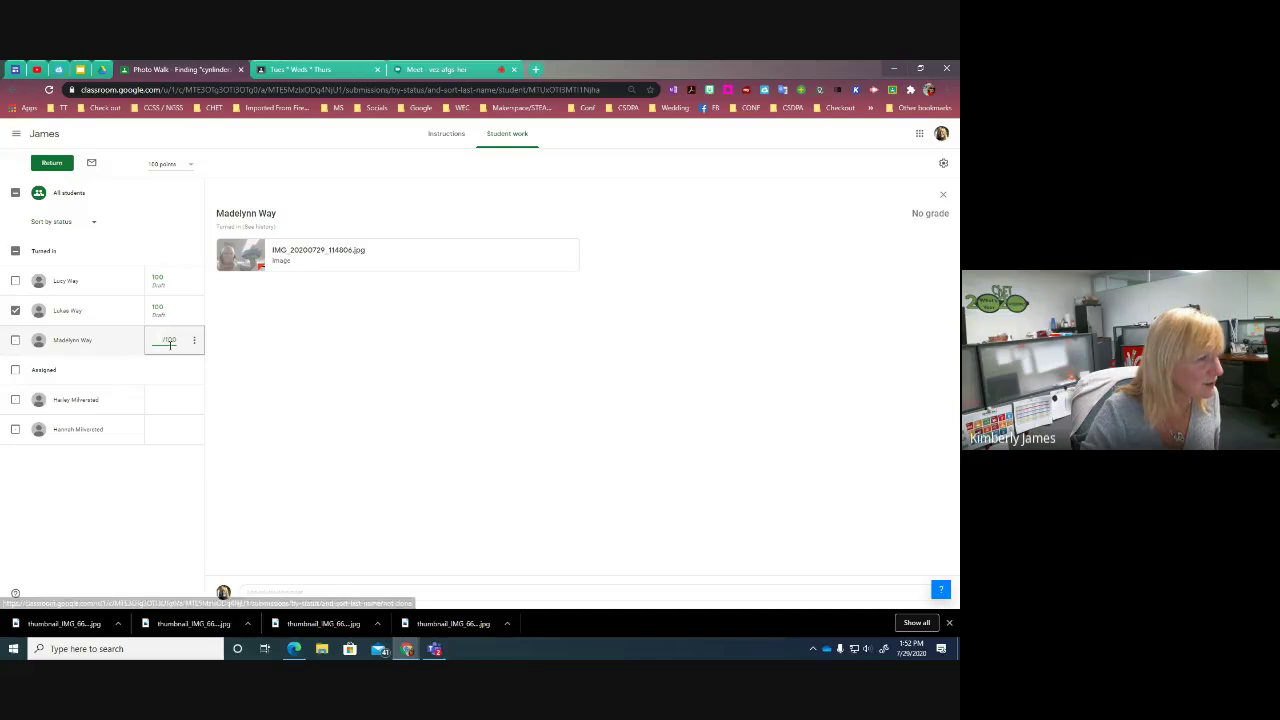
pyautogui.click(169, 341)
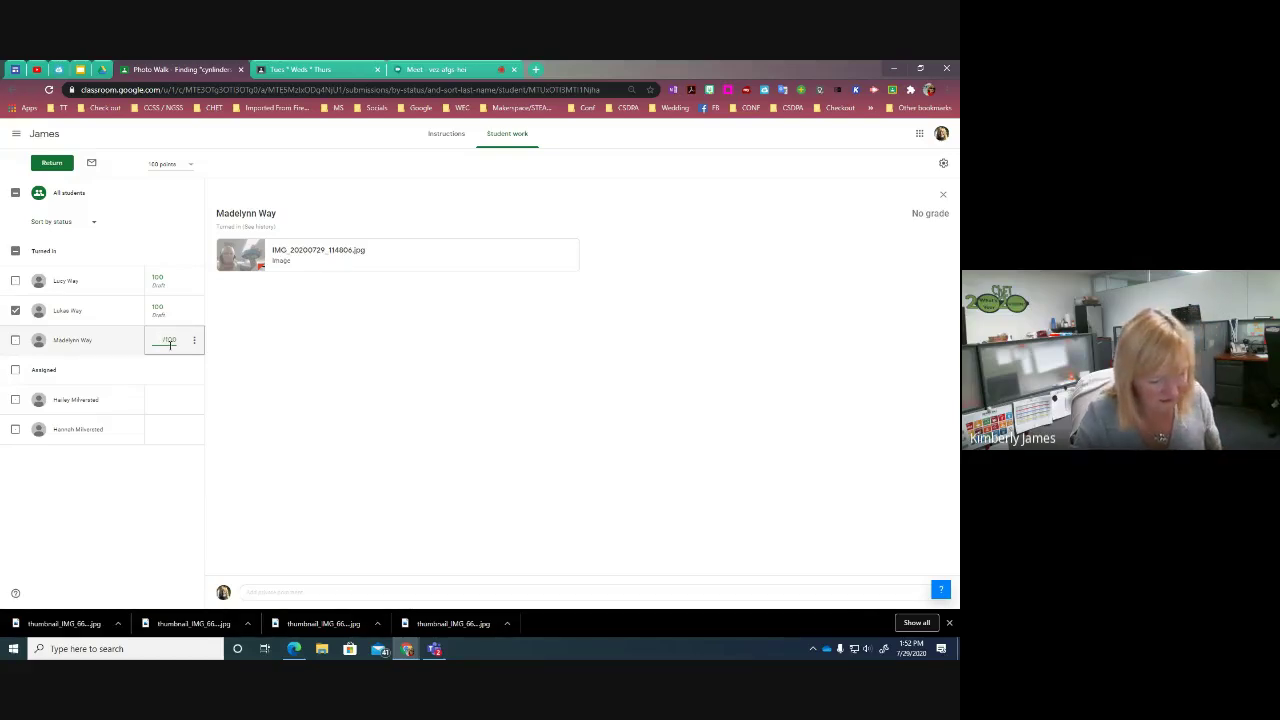
pyautogui.write('100')
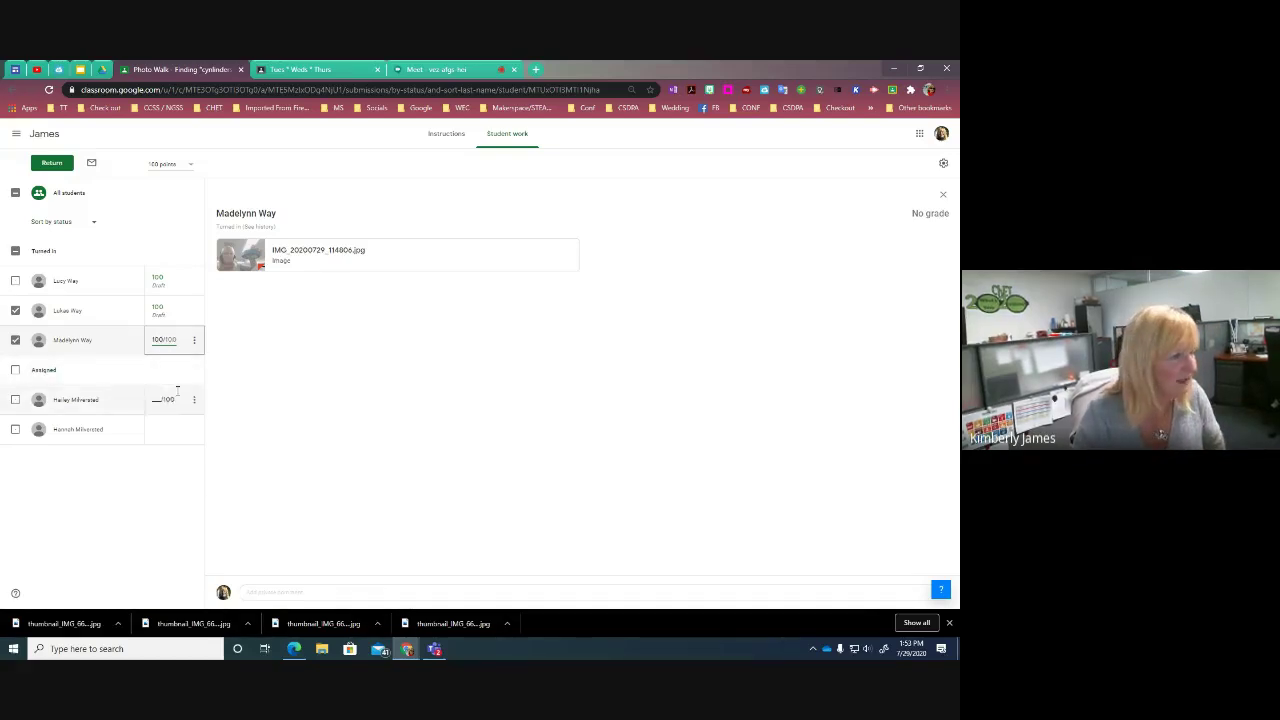
pyautogui.click(231, 378)
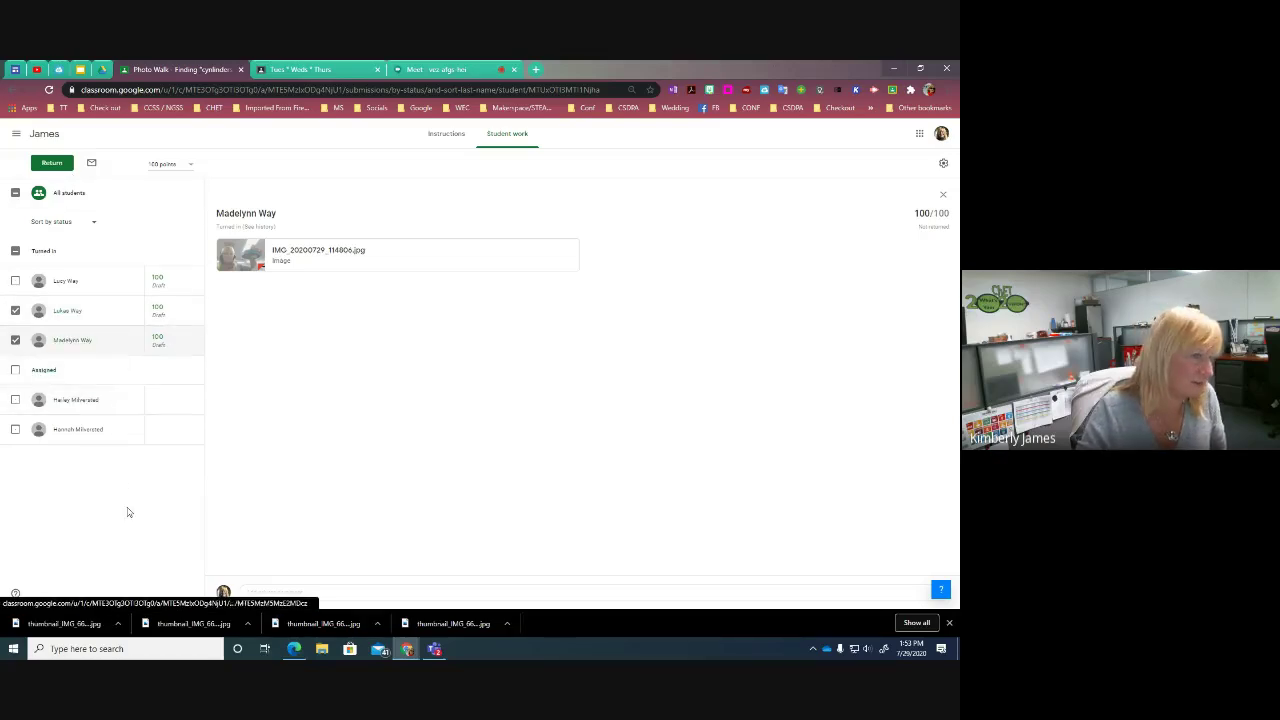
# Return to the class's Classwork and look through its topics, from Writing down to Materials.
pyautogui.click(48, 136)
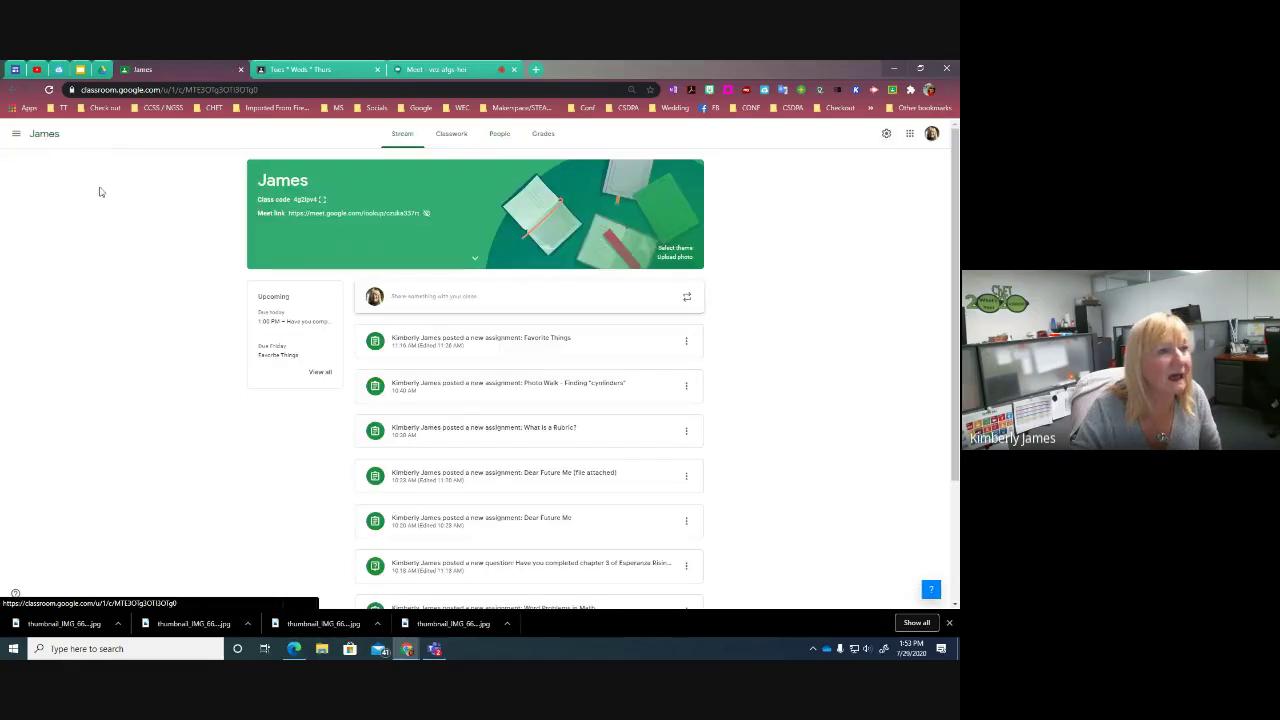
pyautogui.click(452, 136)
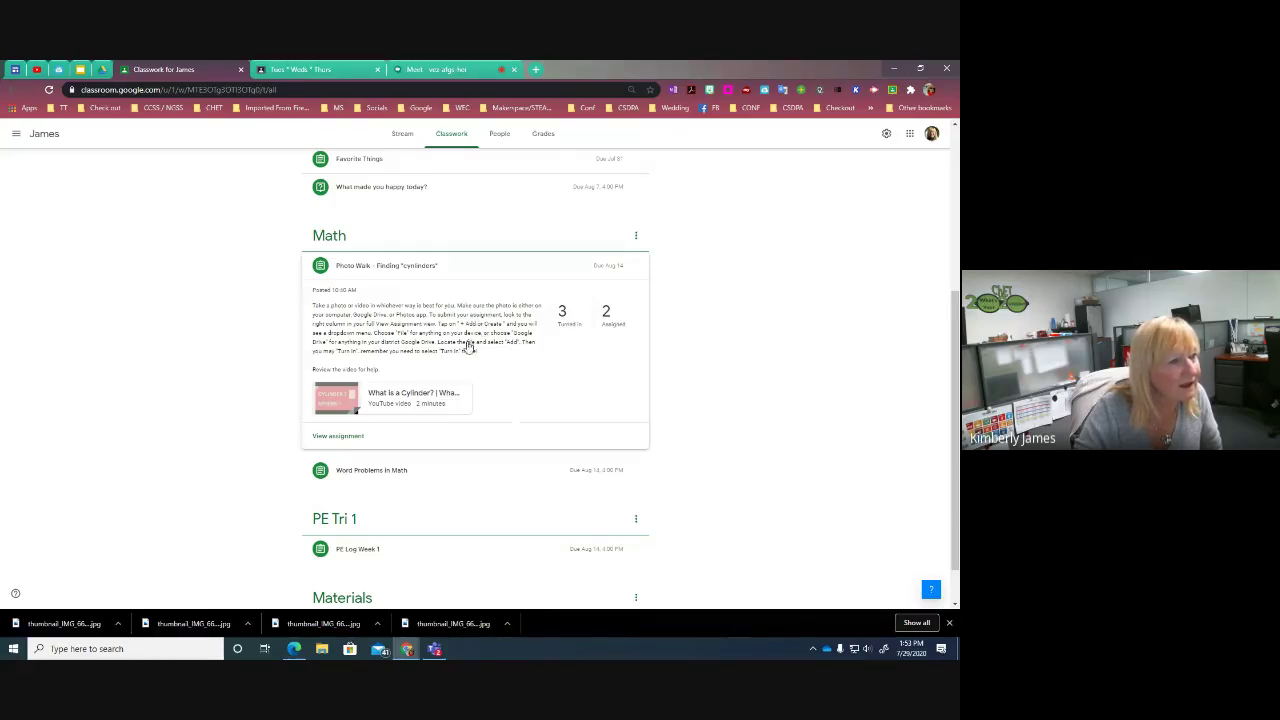
pyautogui.scroll(-1, 249, 364)
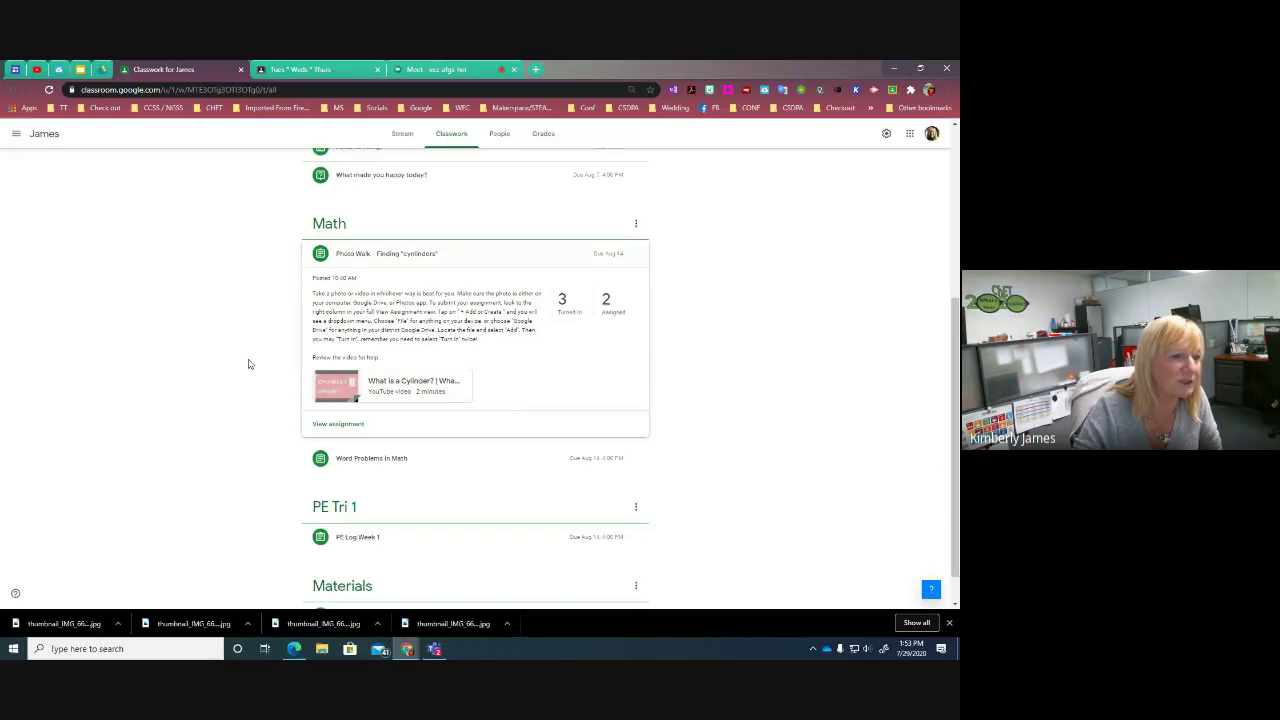
pyautogui.scroll(5, 249, 364)
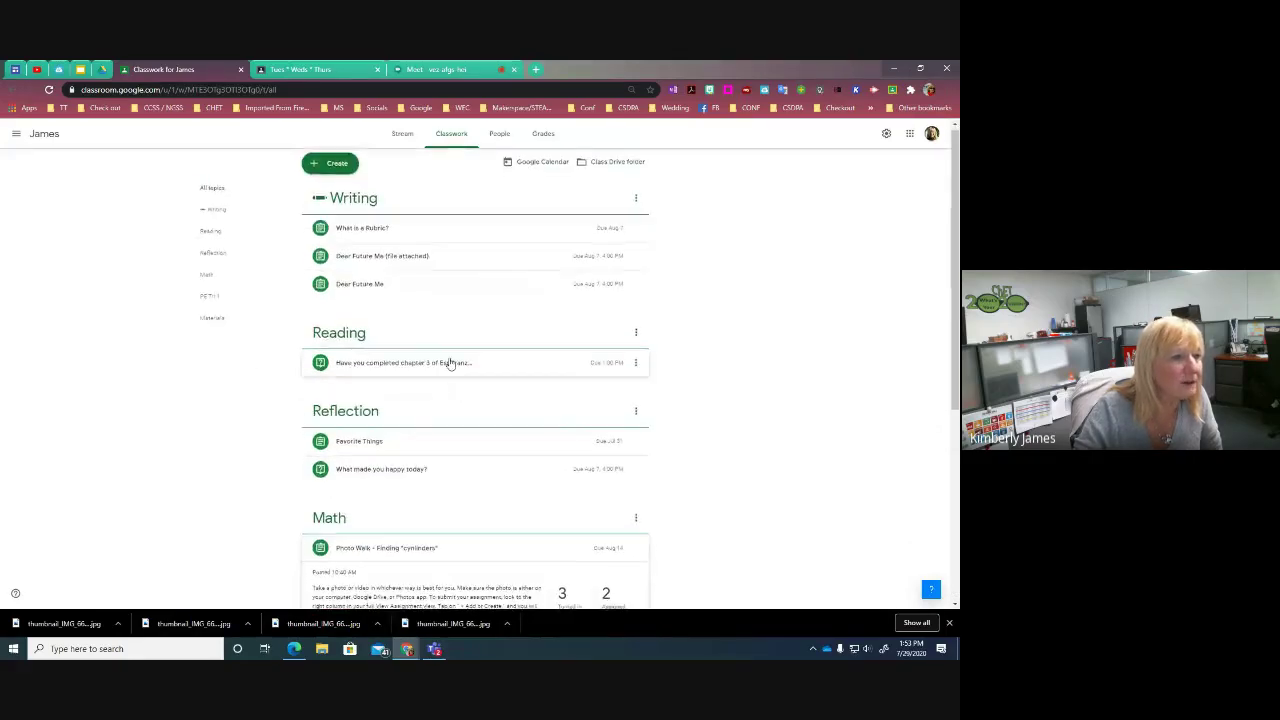
pyautogui.scroll(-4, 449, 363)
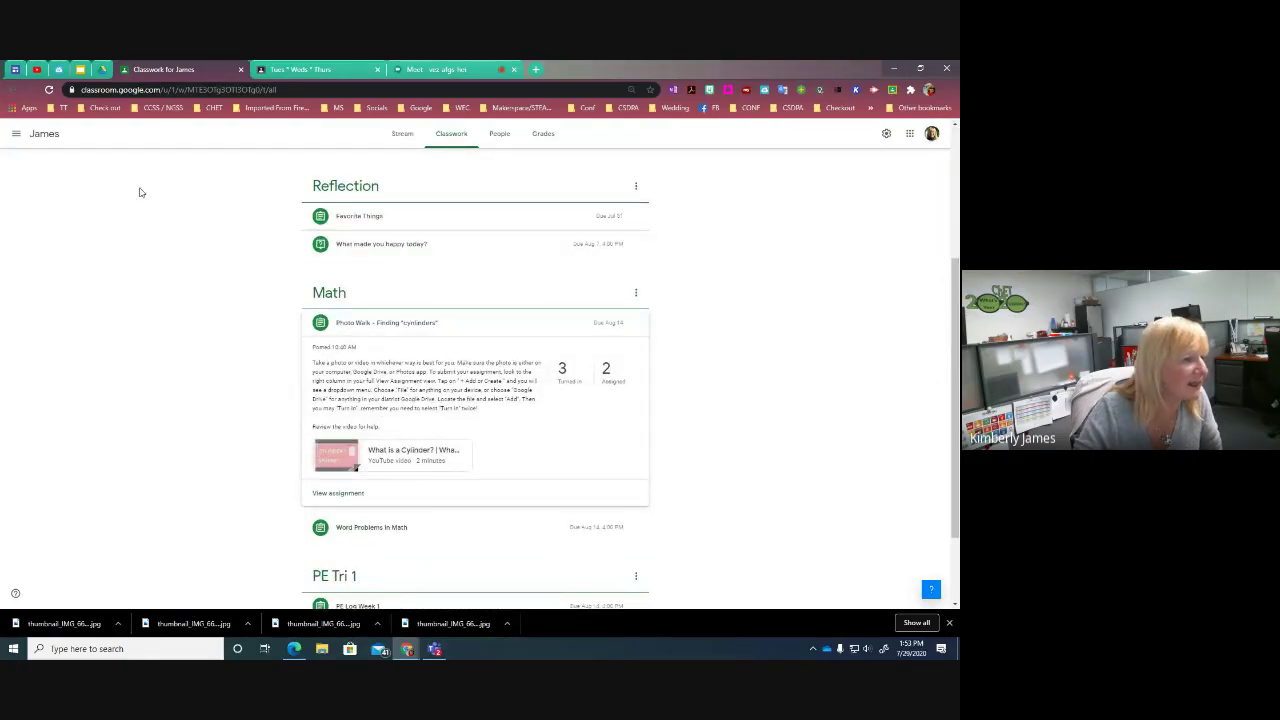
pyautogui.scroll(-2, 209, 418)
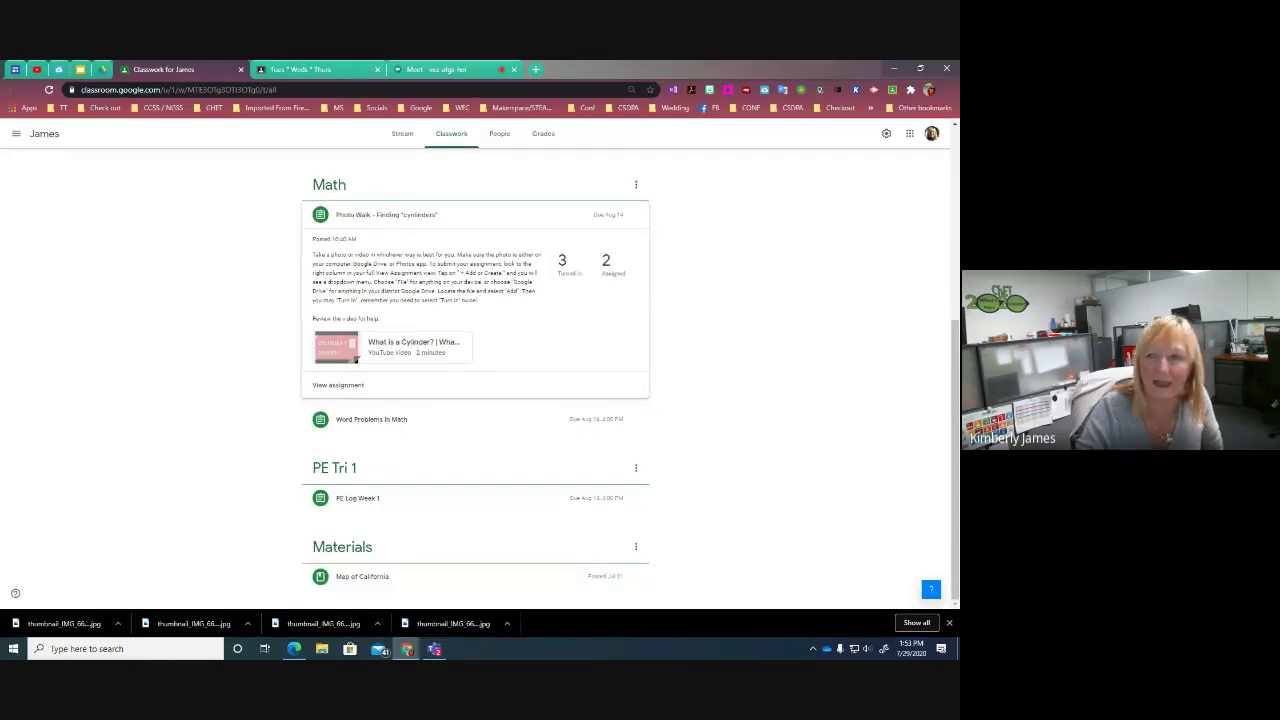
# Switch to the student's Edge window and open the Word Problems Week 1 quiz from the Word Problems in Math assignment.
pyautogui.moveTo(959, 125); pyautogui.dragTo(666, 82)
pyautogui.click(713, 80)
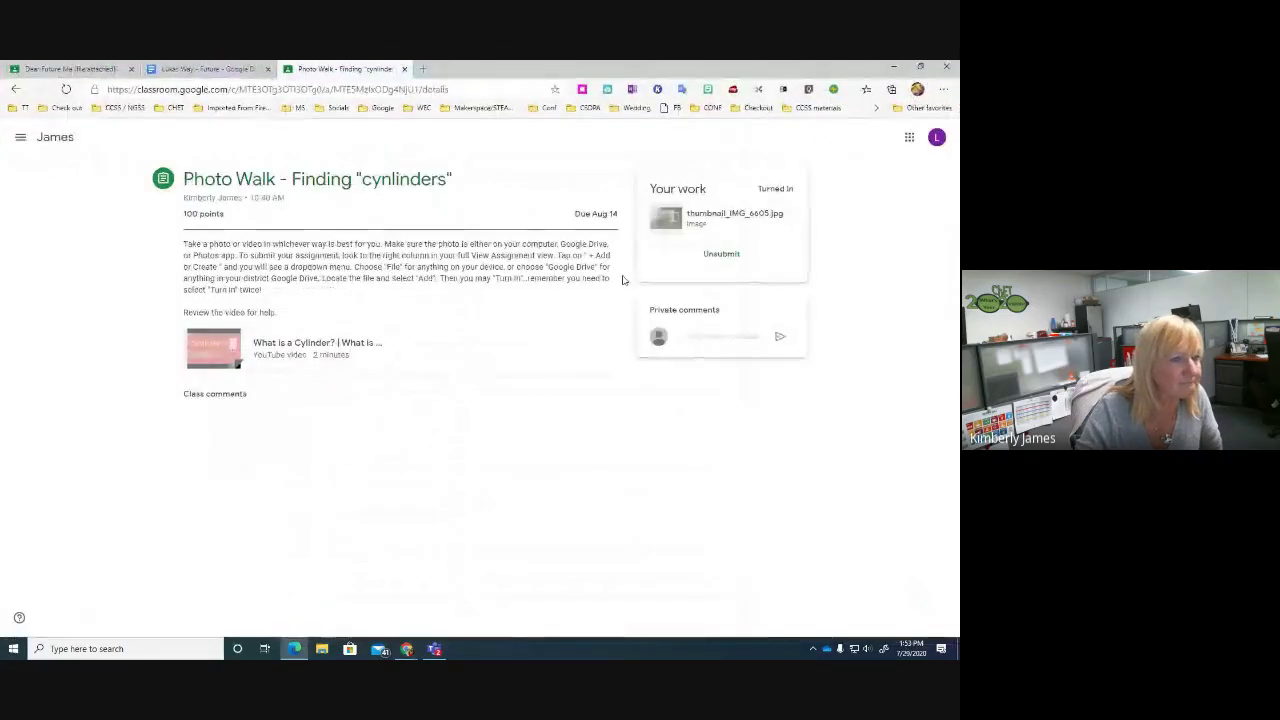
pyautogui.click(55, 139)
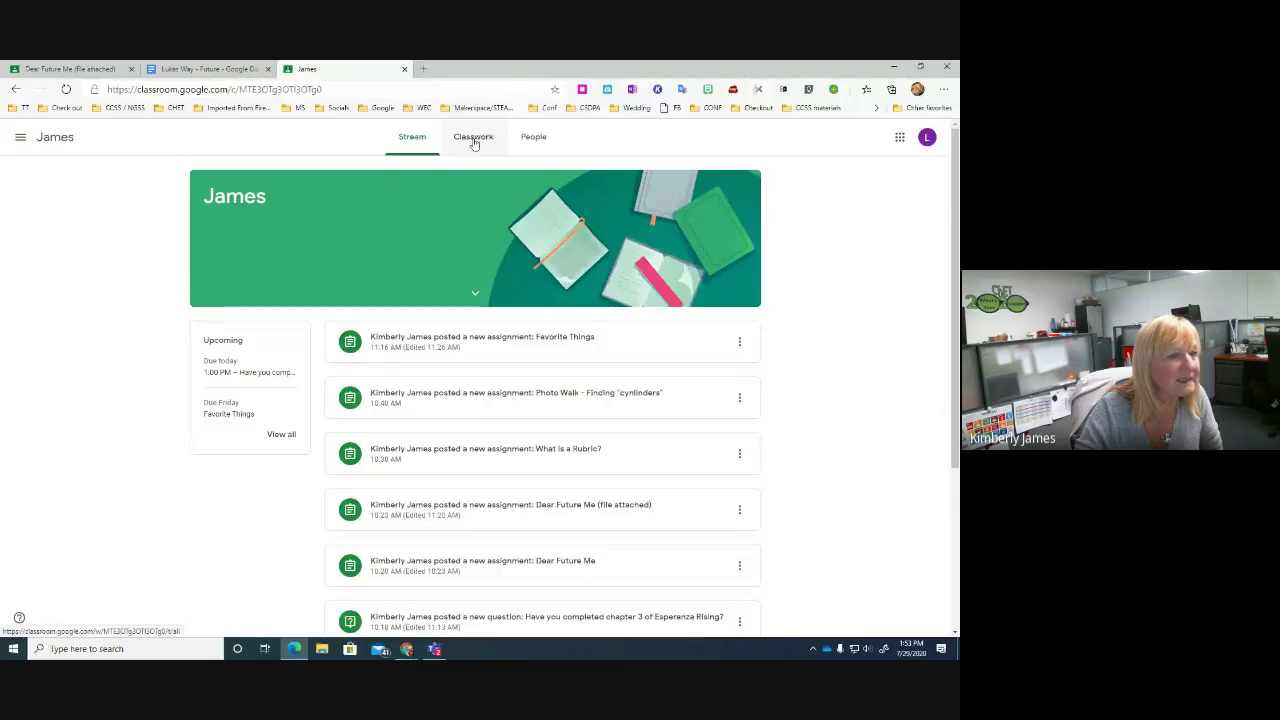
pyautogui.click(475, 144)
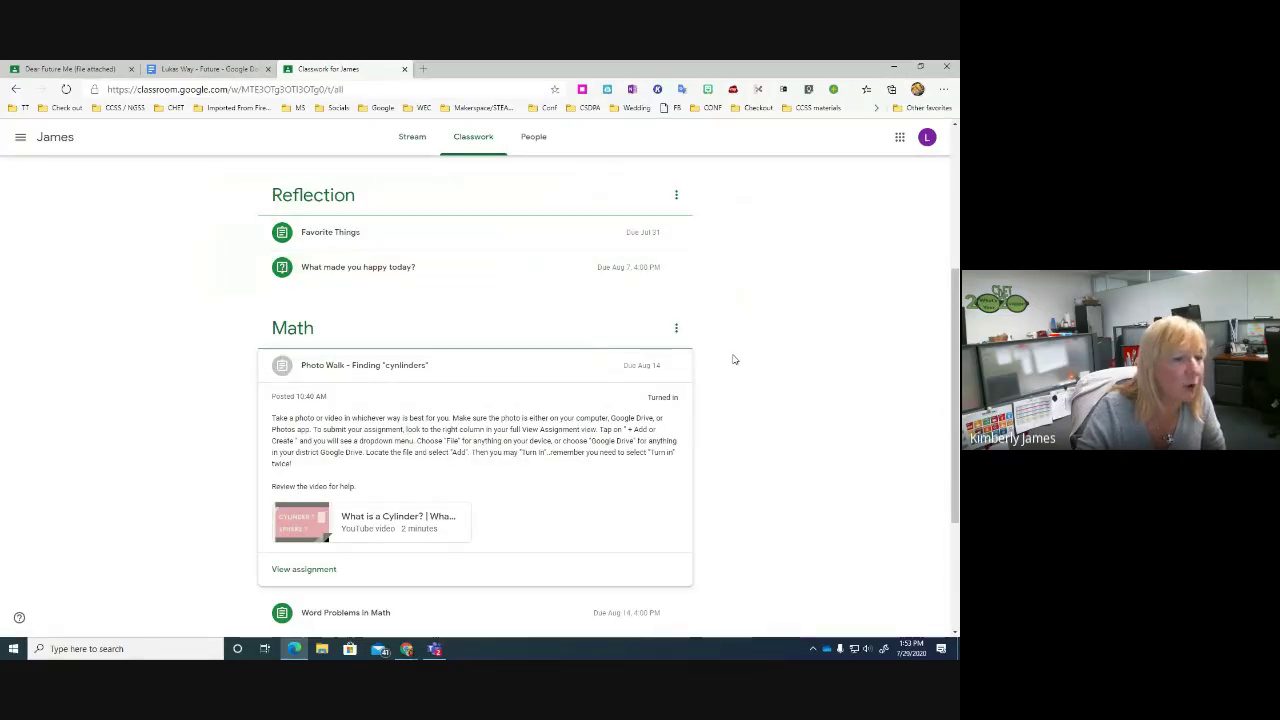
pyautogui.scroll(-3, 760, 365)
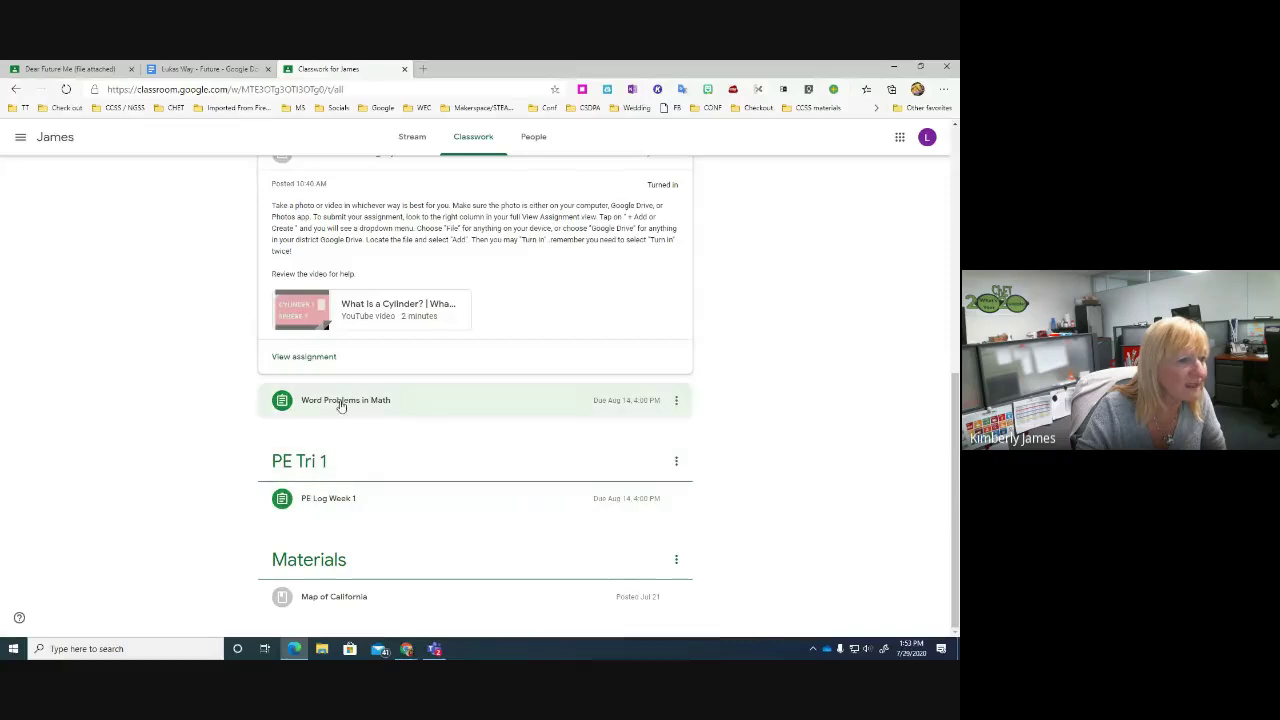
pyautogui.click(340, 402)
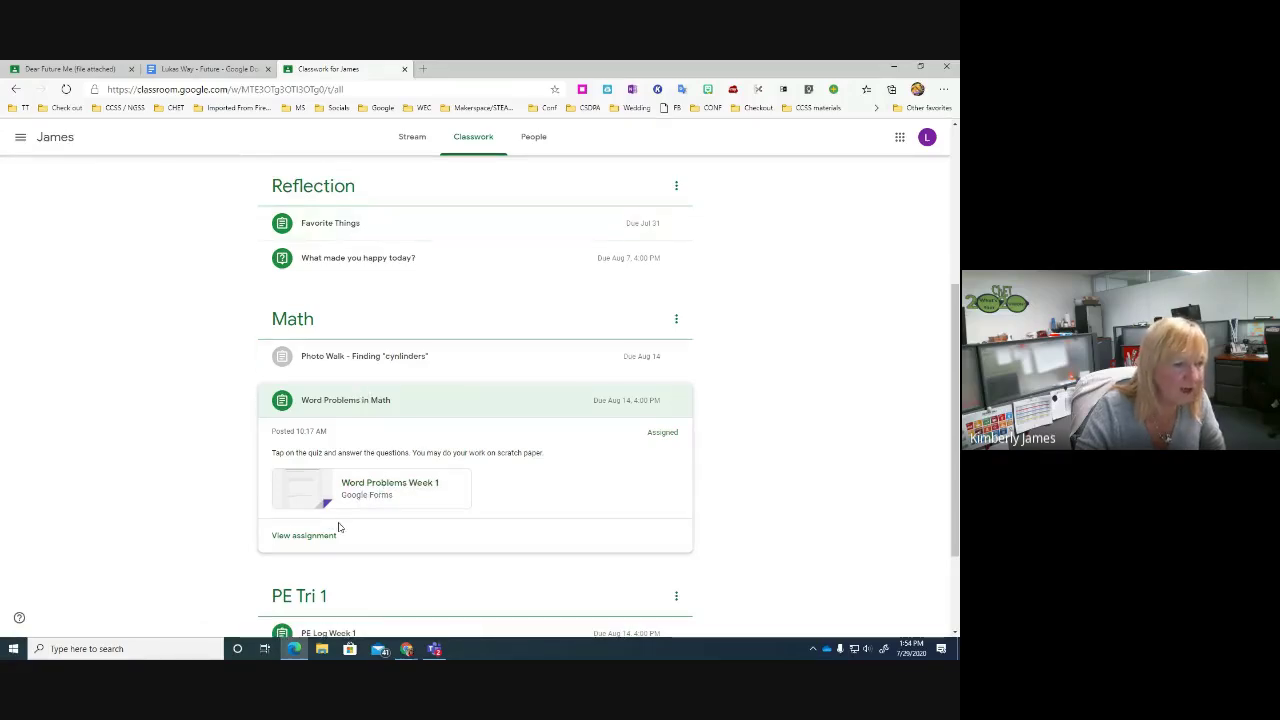
pyautogui.click(301, 535)
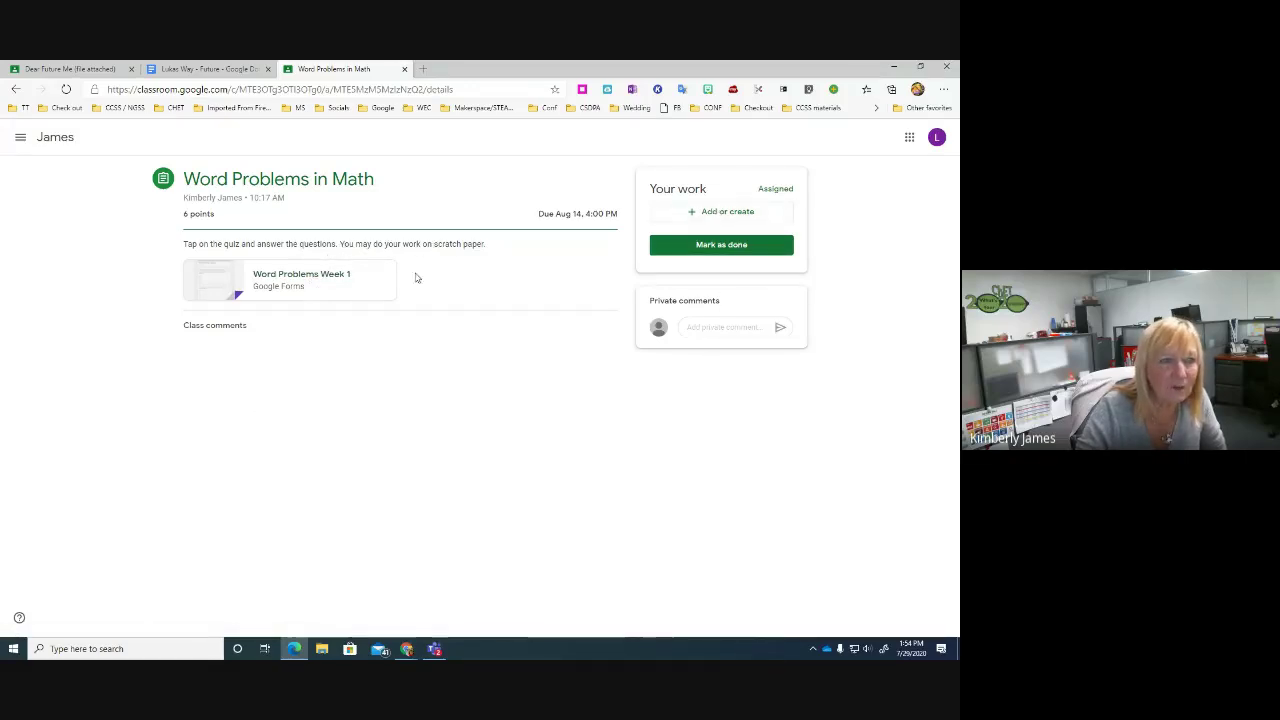
pyautogui.click(294, 276)
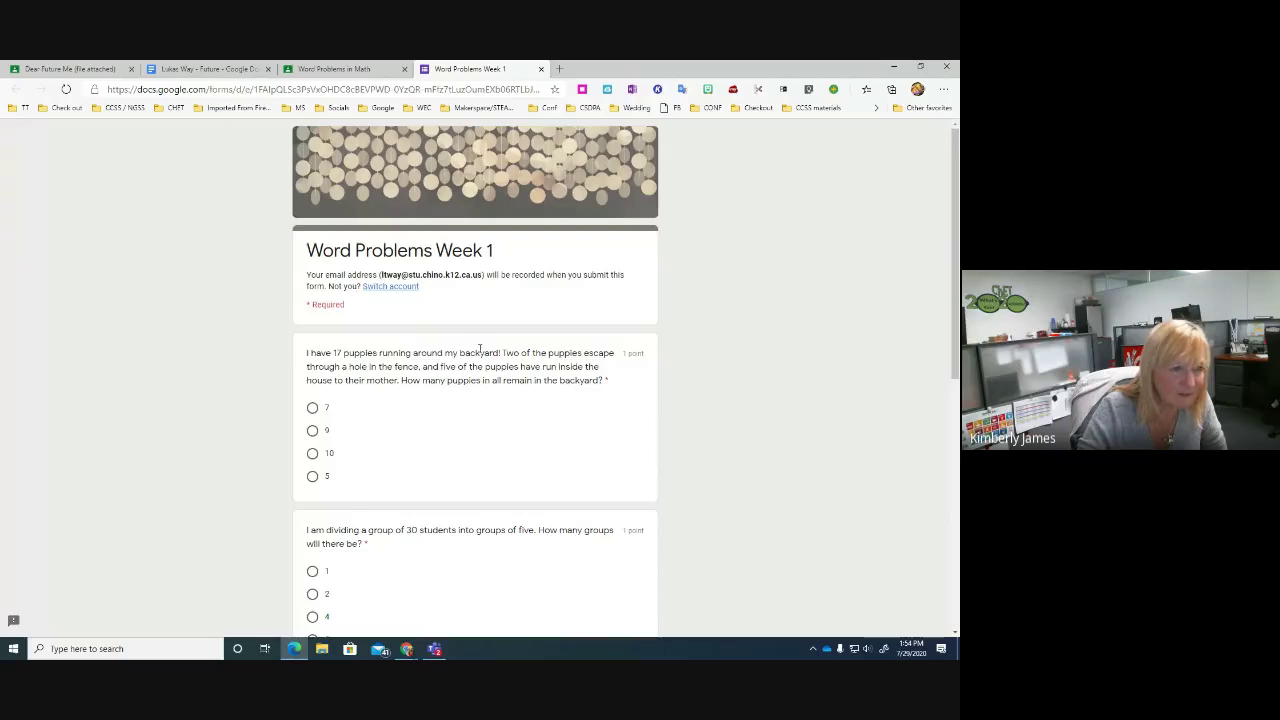
# Answer the puppies question with 10 and the groups of five question with 4.
pyautogui.click(313, 453)
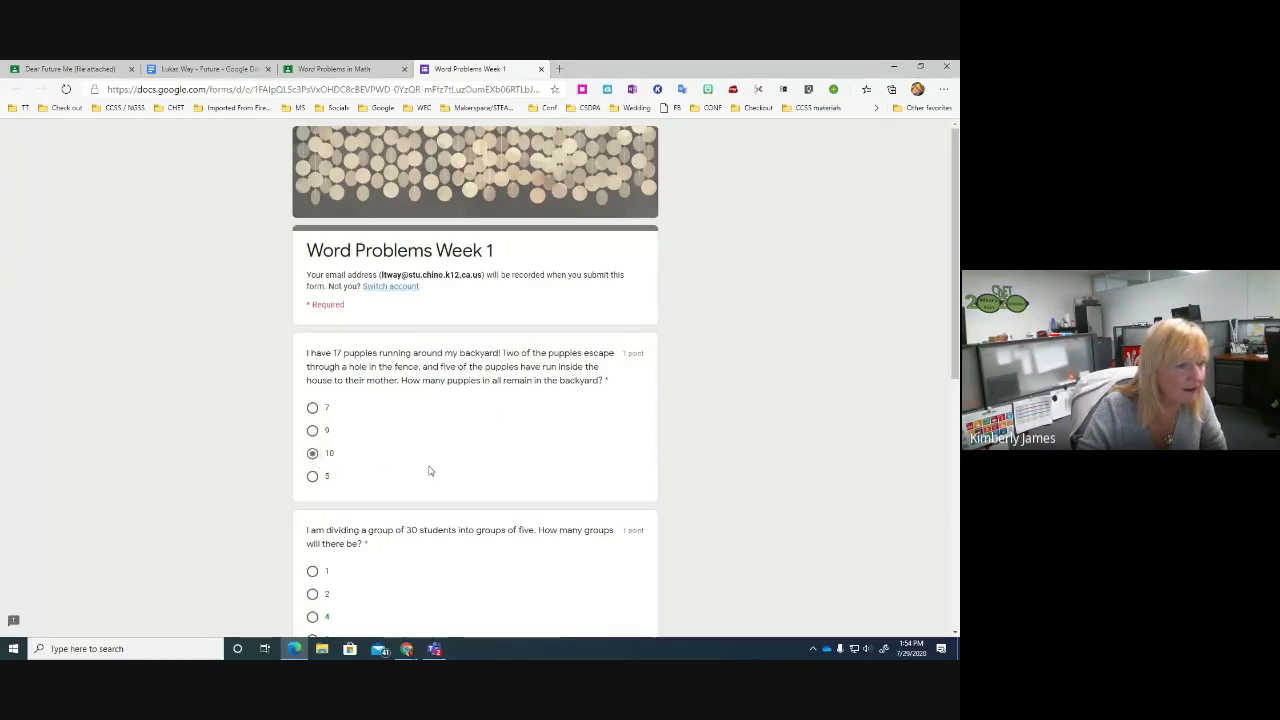
pyautogui.scroll(-3, 430, 470)
pyautogui.click(313, 384)
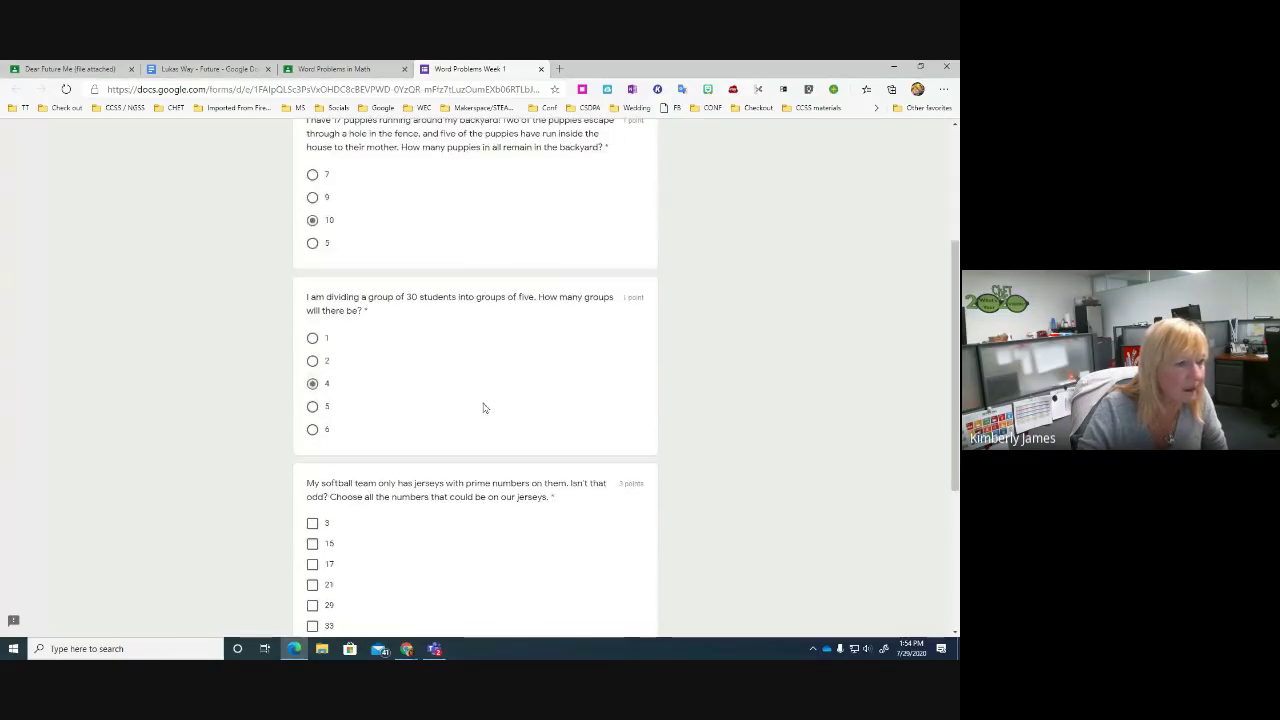
pyautogui.scroll(-3, 483, 407)
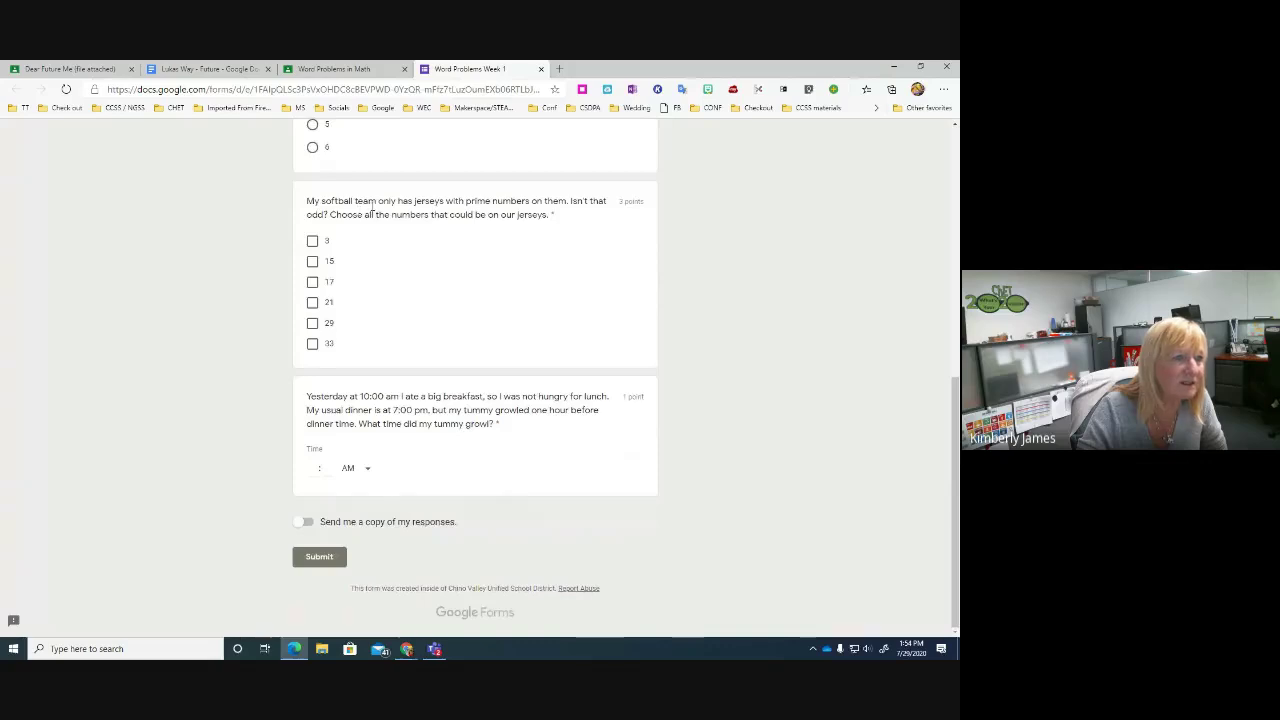
pyautogui.scroll(6, 445, 449)
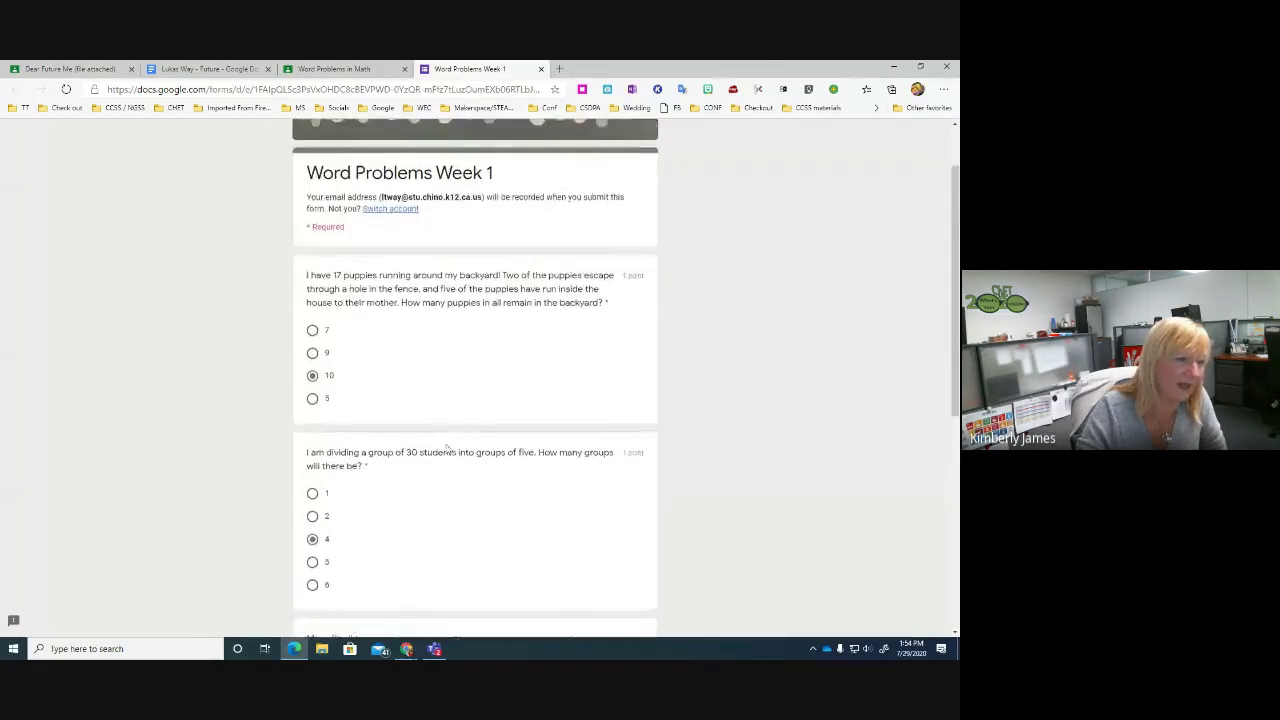
pyautogui.scroll(-1, 447, 449)
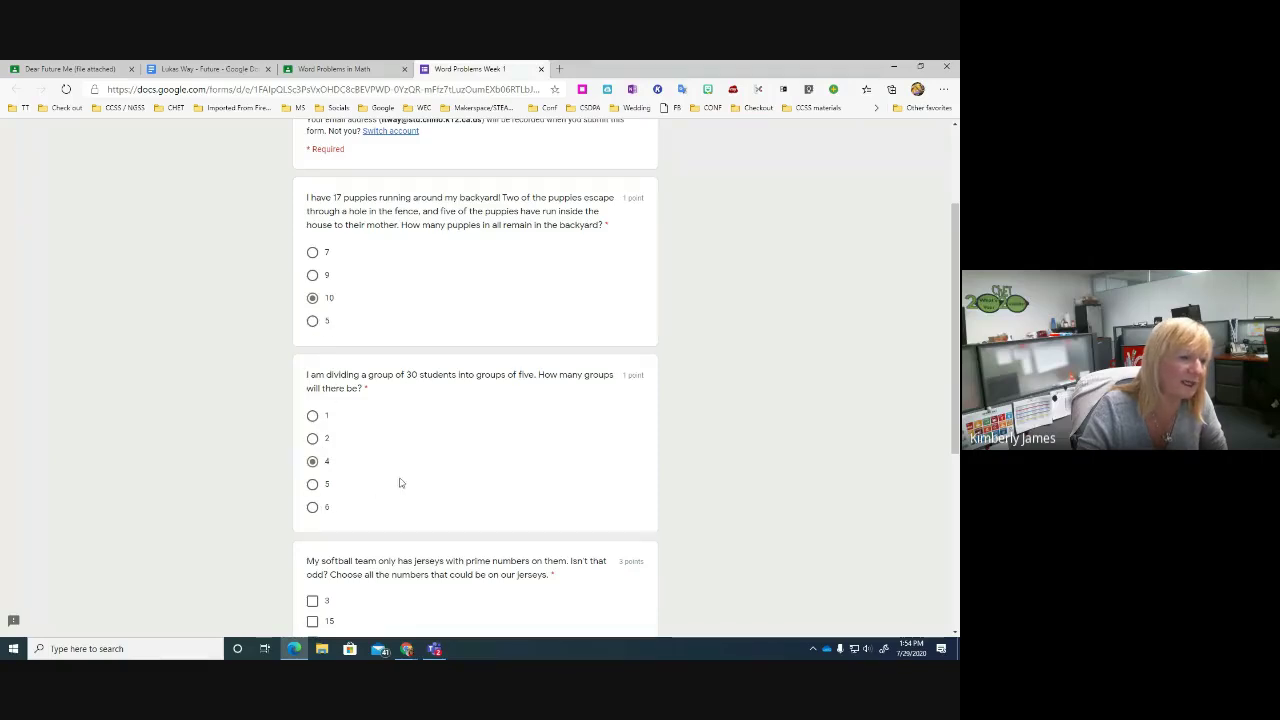
# Select 3, 17 and 29 as the prime jersey numbers in the softball team question.
pyautogui.scroll(-5, 426, 486)
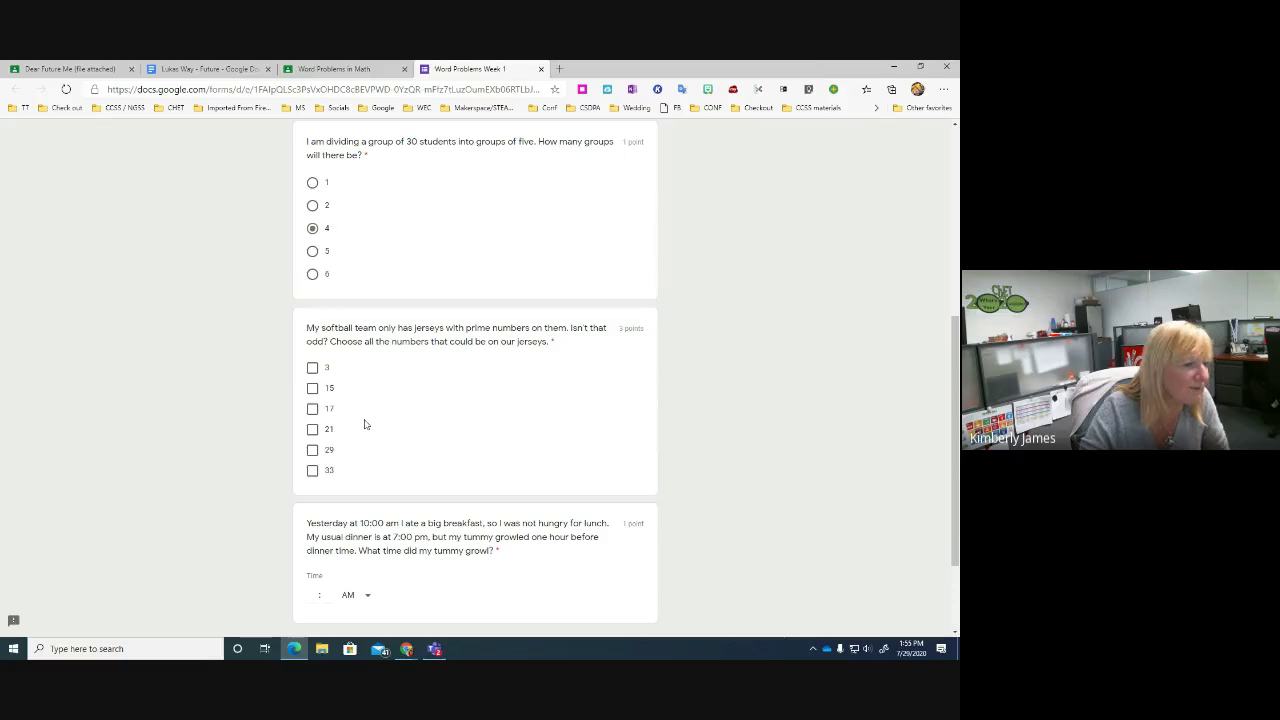
pyautogui.click(312, 368)
pyautogui.click(313, 408)
pyautogui.click(313, 450)
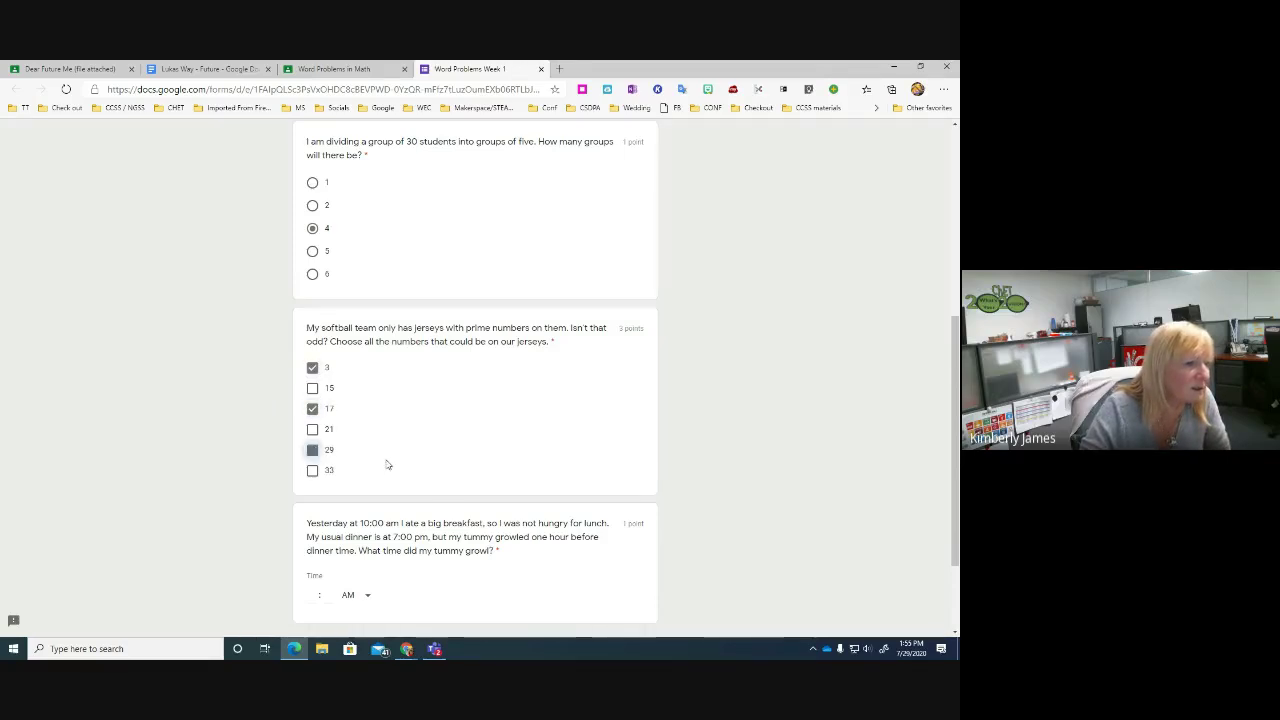
# Answer the tummy growl question with the time 06:00 PM.
pyautogui.scroll(-1, 386, 463)
pyautogui.scroll(-1, 434, 463)
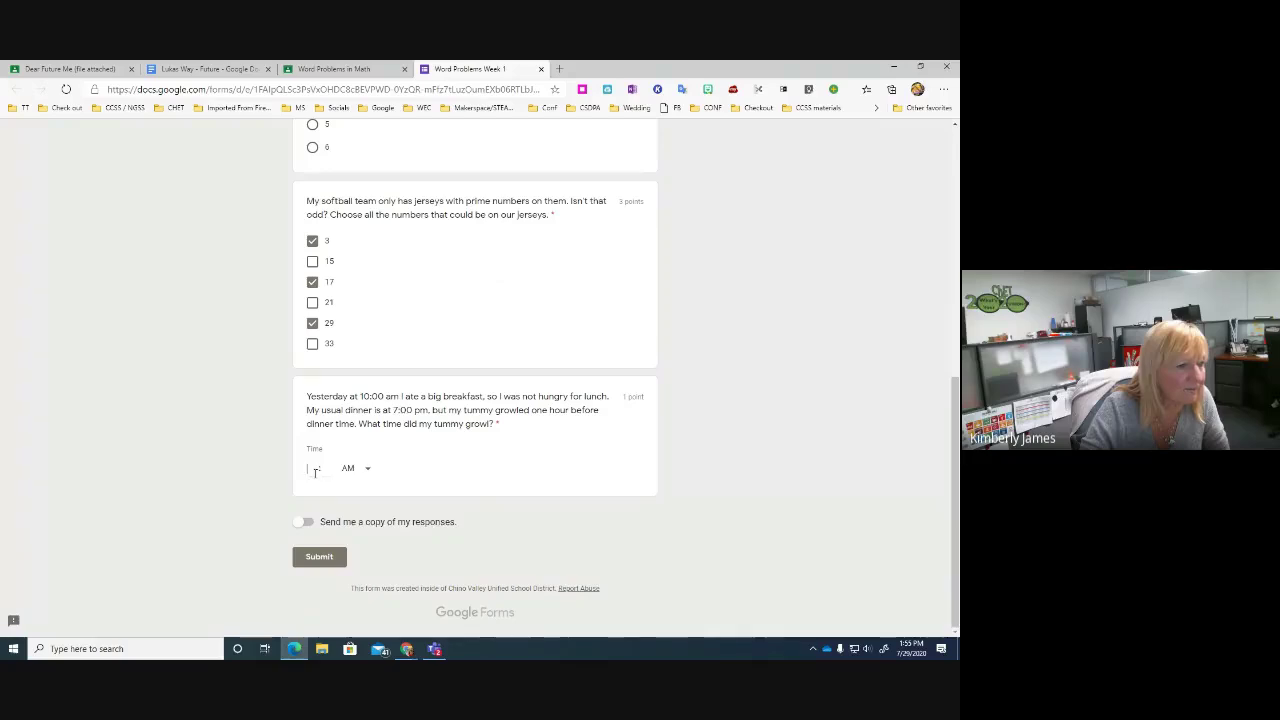
pyautogui.write('6')
pyautogui.click(326, 468)
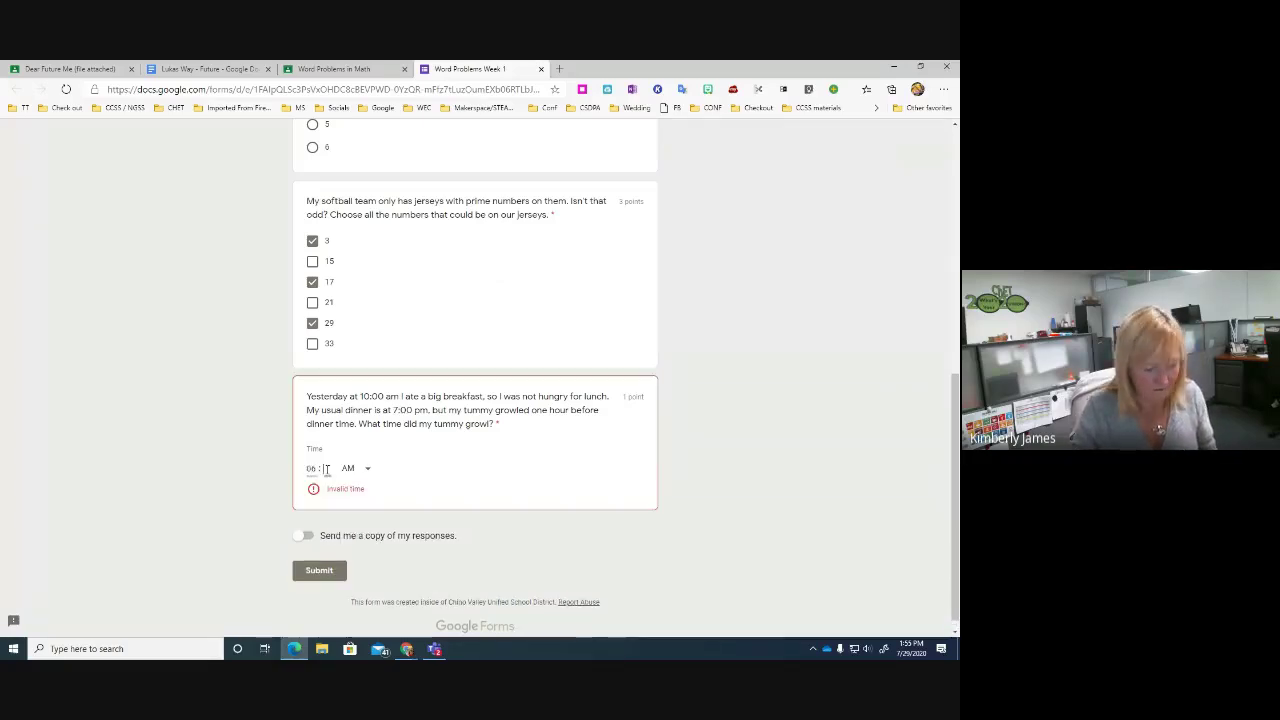
pyautogui.write('00')
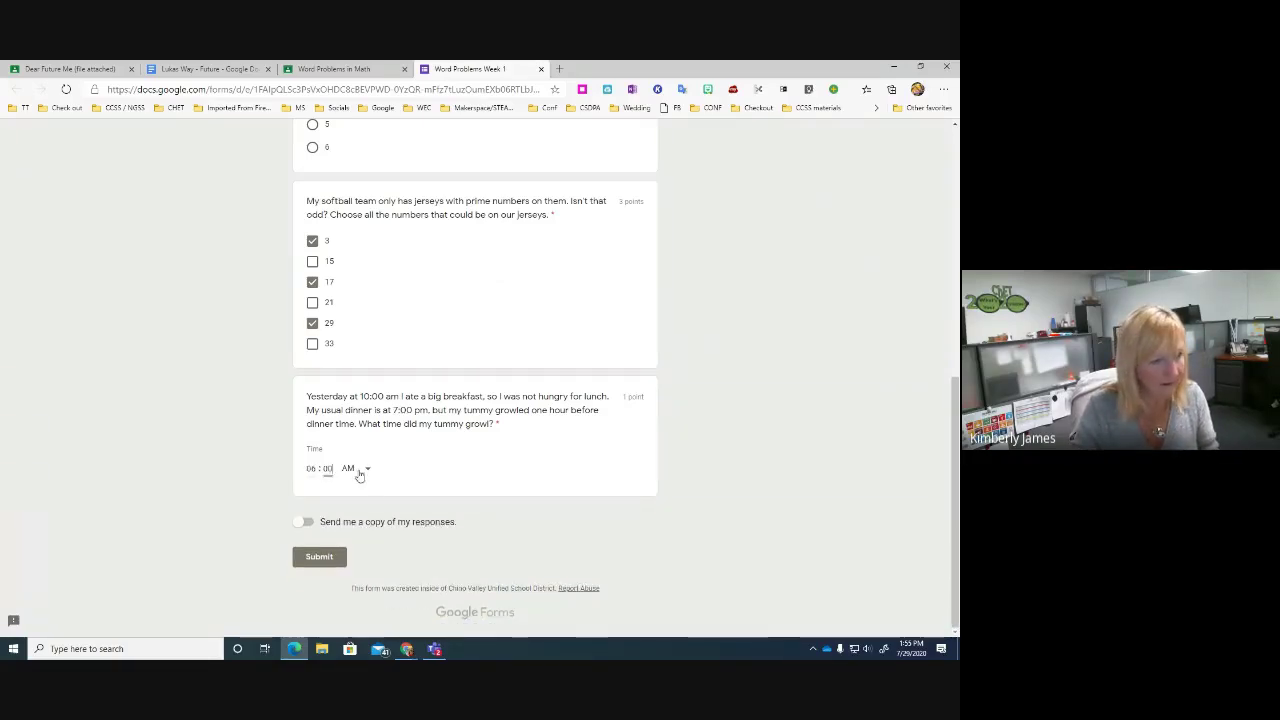
pyautogui.click(368, 472)
pyautogui.click(357, 494)
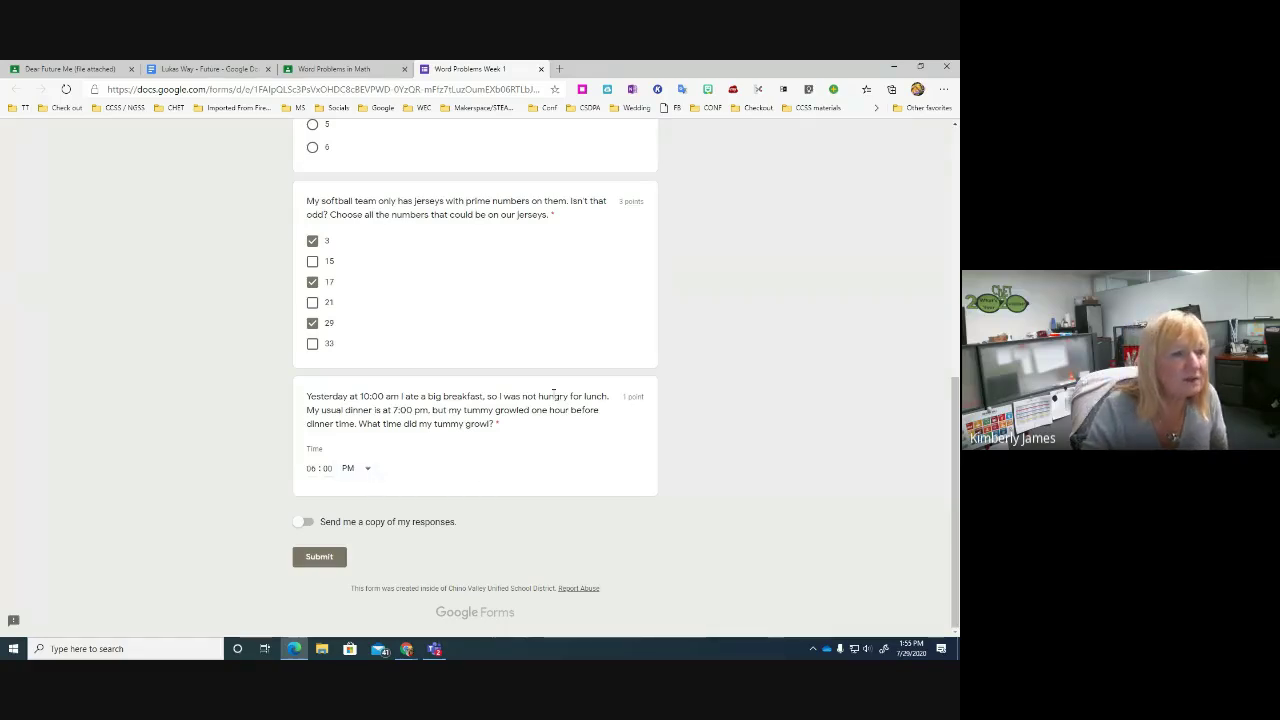
# Check the quiz answers and submit the Word Problems Week 1 form.
pyautogui.scroll(3, 553, 393)
pyautogui.scroll(-3, 553, 393)
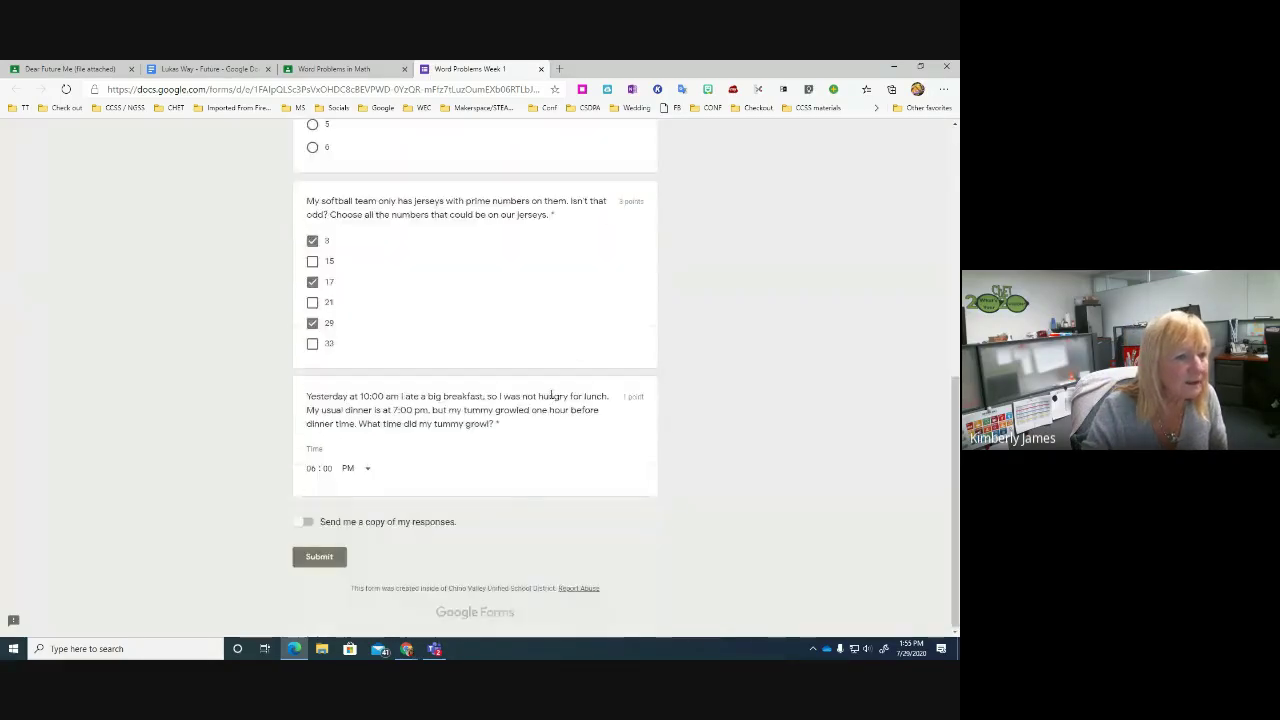
pyautogui.click(320, 558)
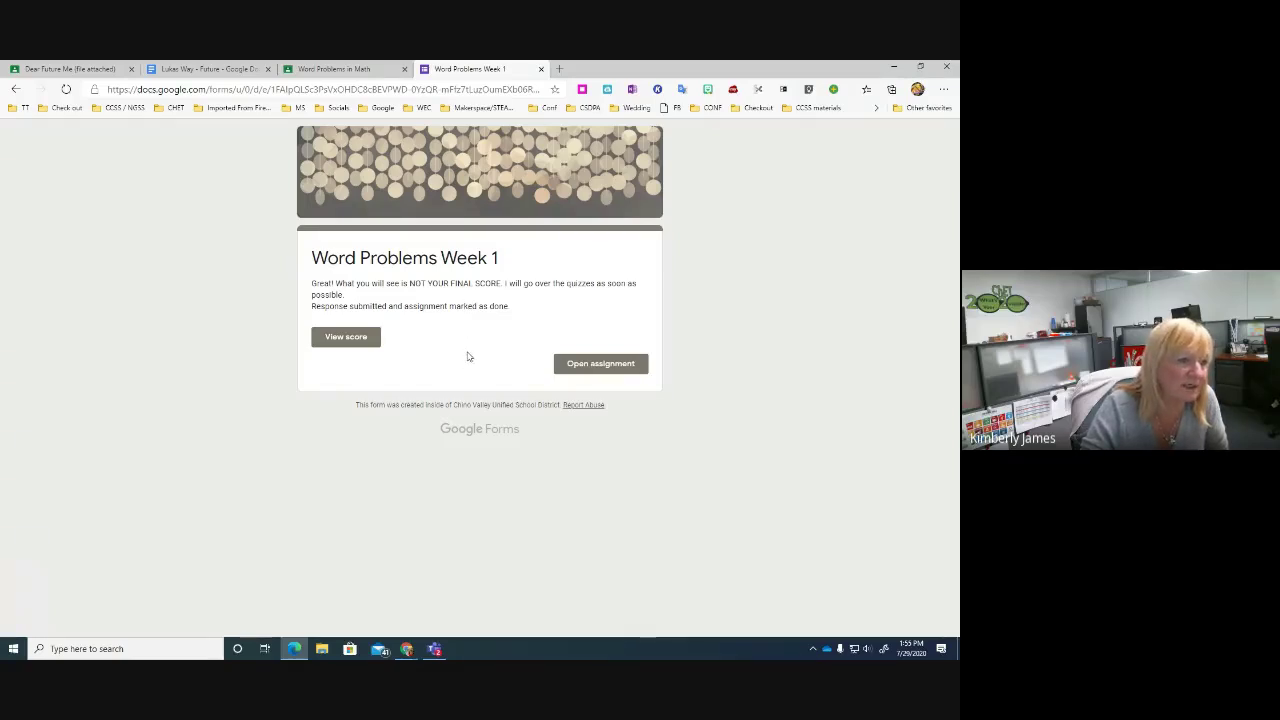
# View the score of the submitted Word Problems Week 1 quiz, review each question's result and feedback, and close the results.
pyautogui.click(361, 341)
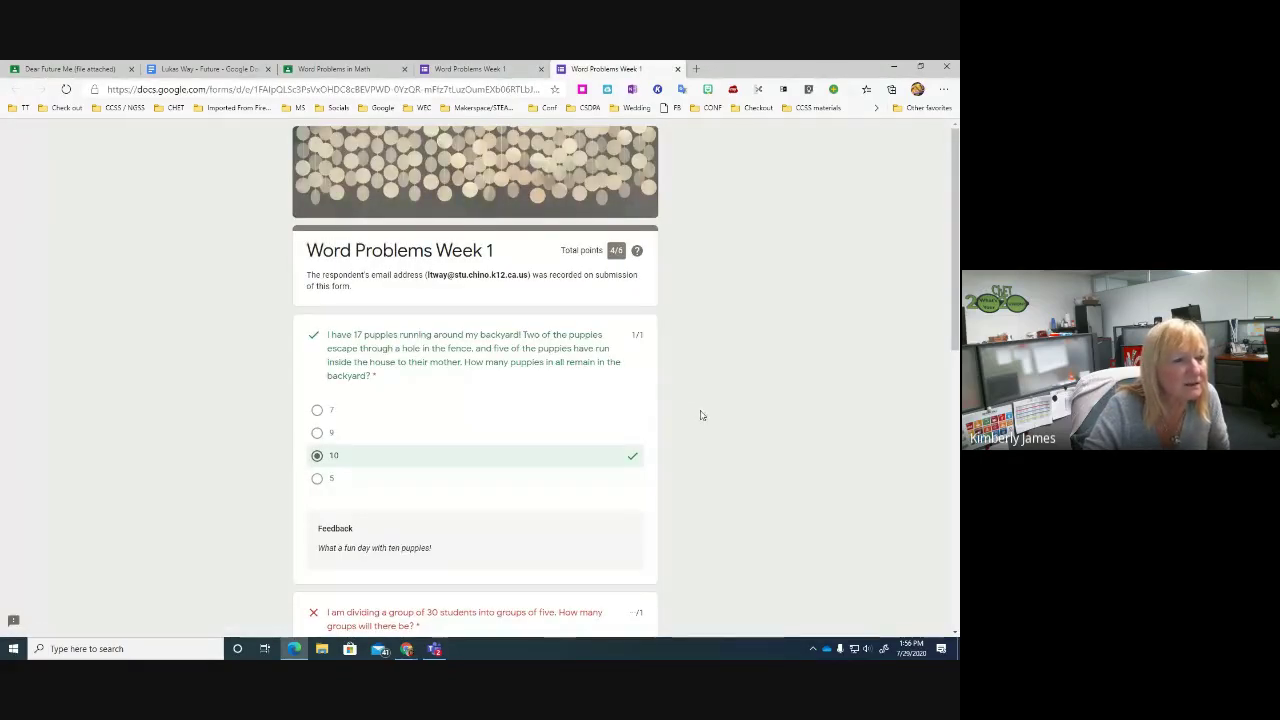
pyautogui.scroll(-1, 703, 415)
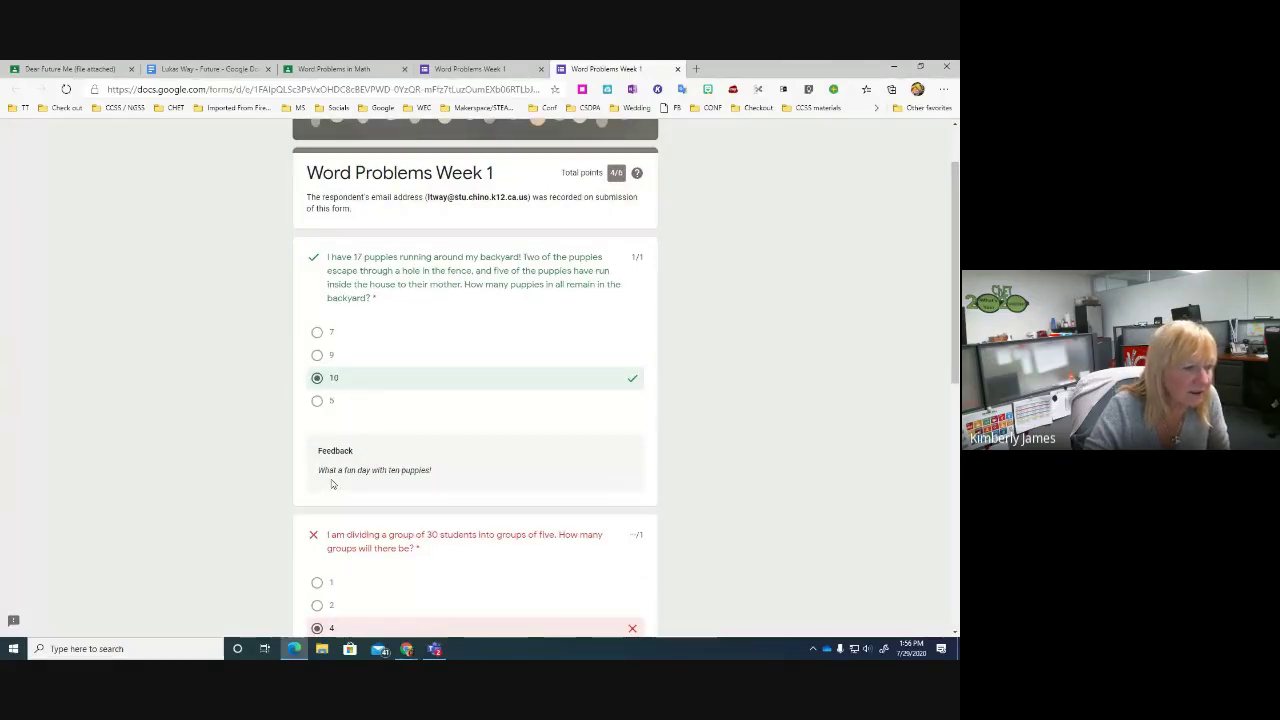
pyautogui.scroll(-3, 516, 484)
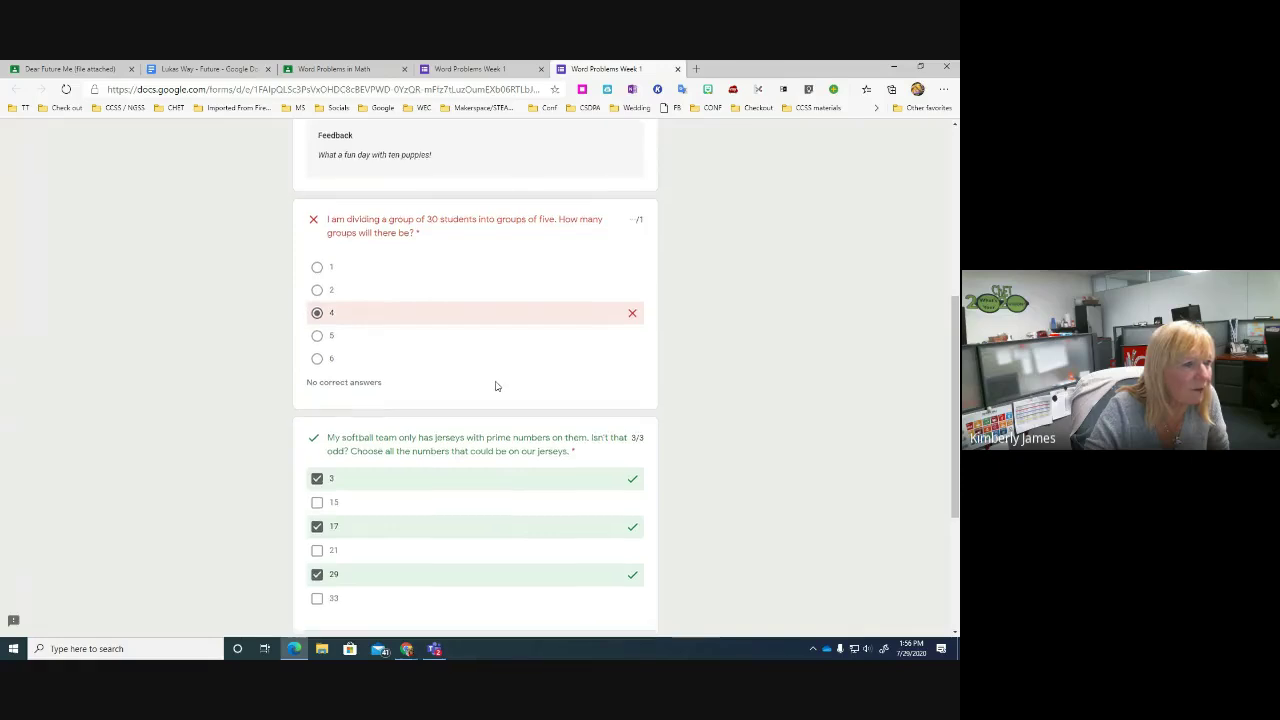
pyautogui.scroll(-3, 494, 392)
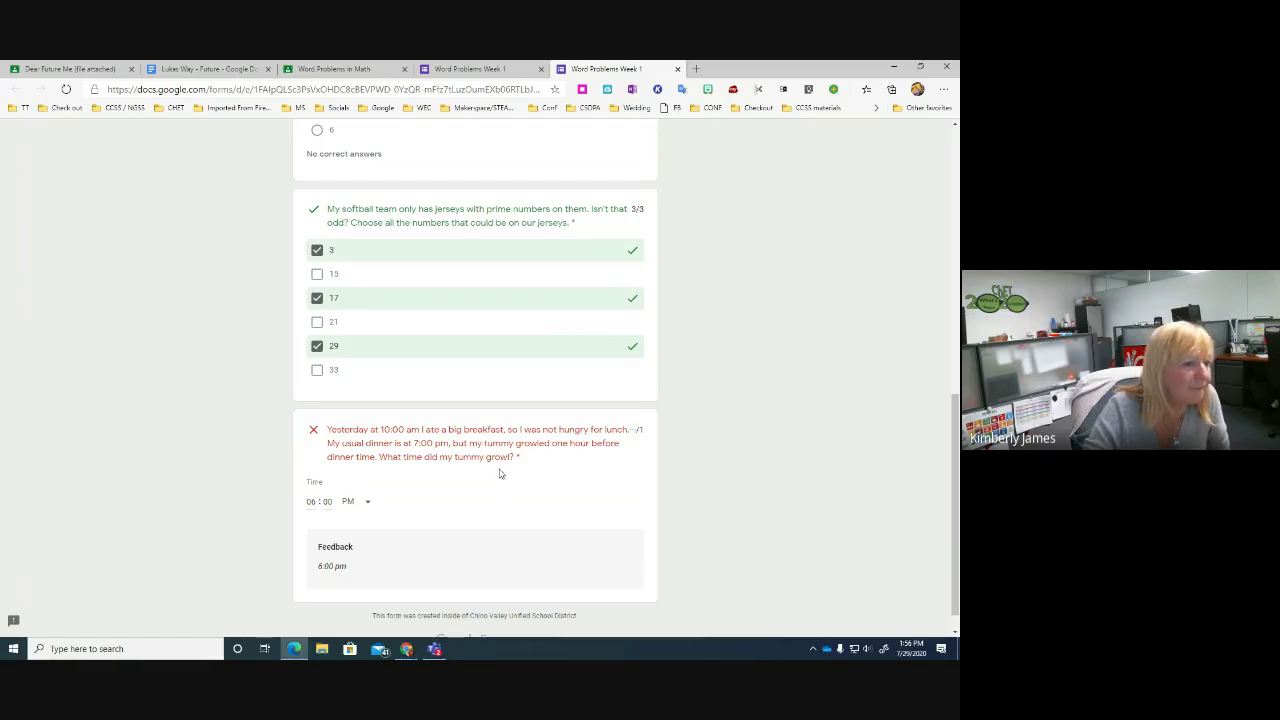
pyautogui.scroll(-1, 500, 474)
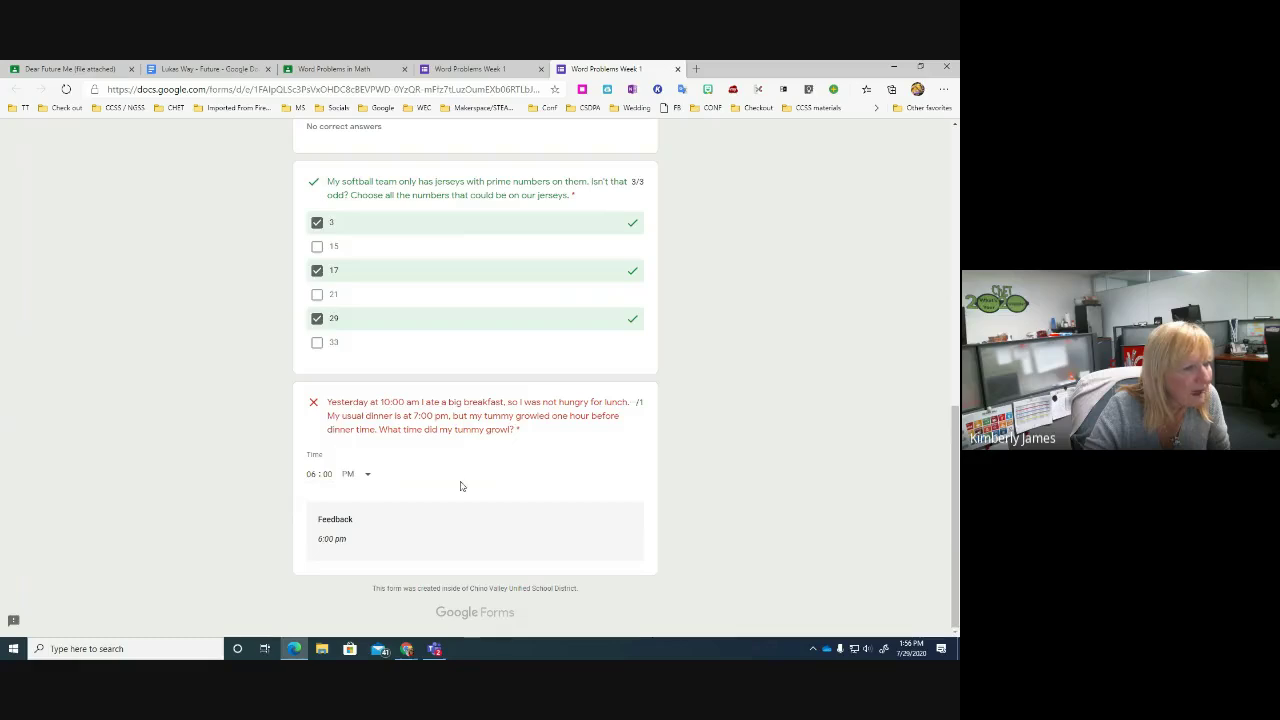
pyautogui.scroll(20, 460, 486)
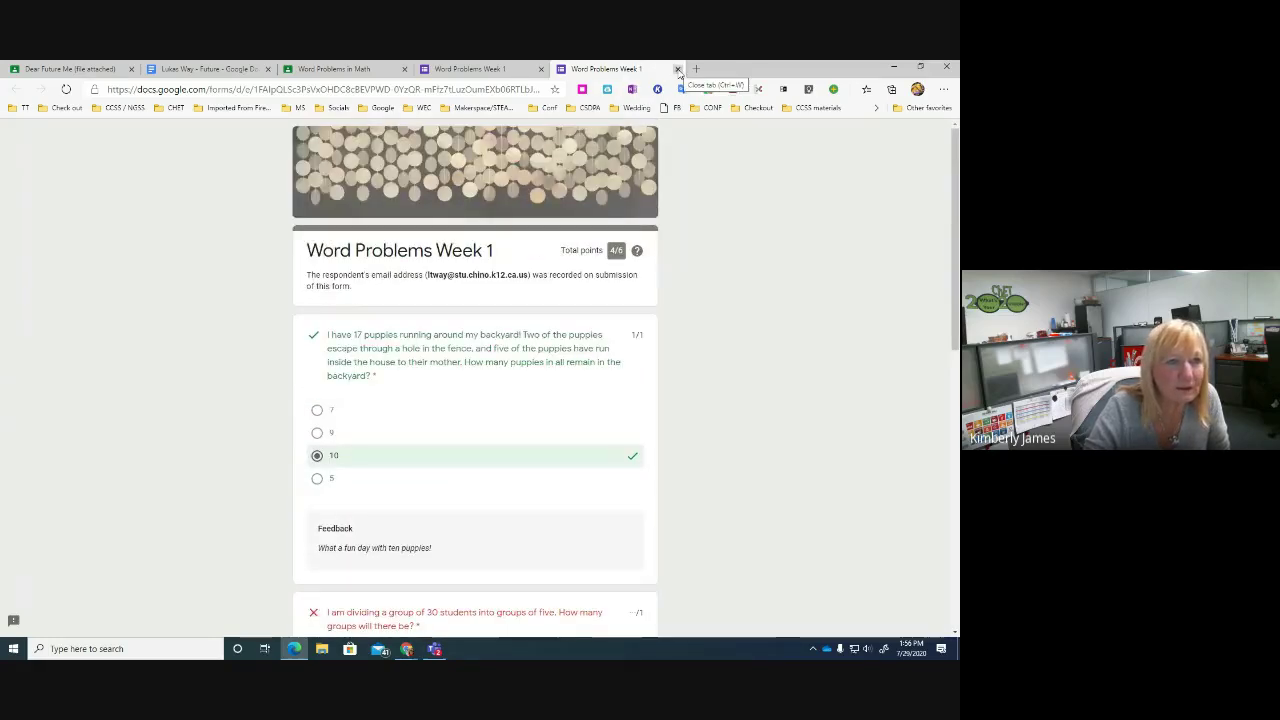
pyautogui.click(678, 69)
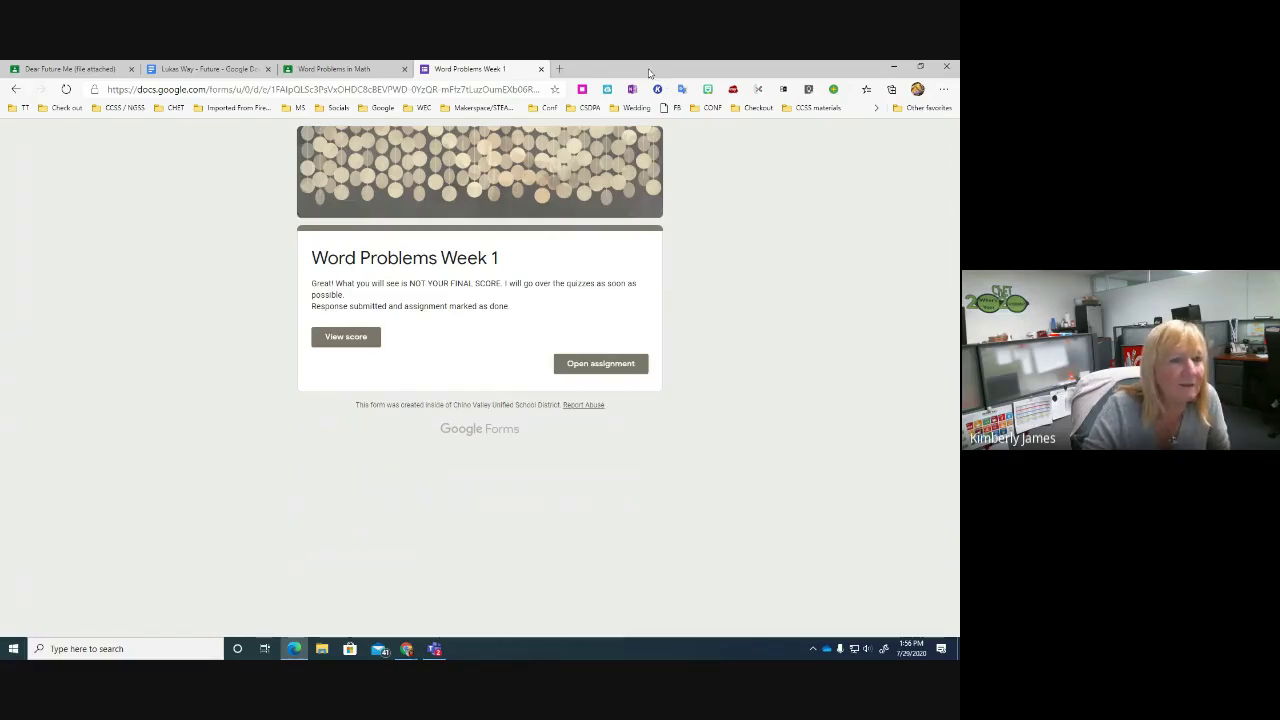
# Switch to the teacher's Classroom window, open the Word Problems in Math student work, and briefly view its attached form.
pyautogui.moveTo(624, 72); pyautogui.dragTo(959, 72)
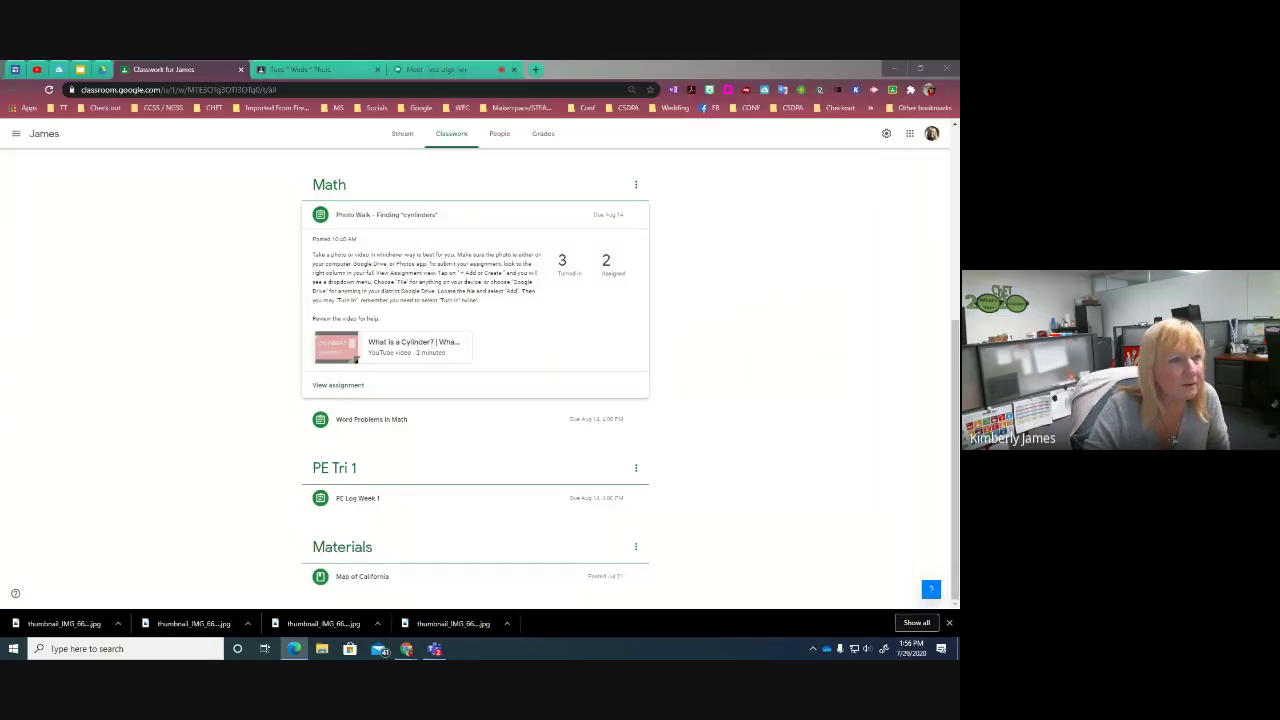
pyautogui.click(366, 426)
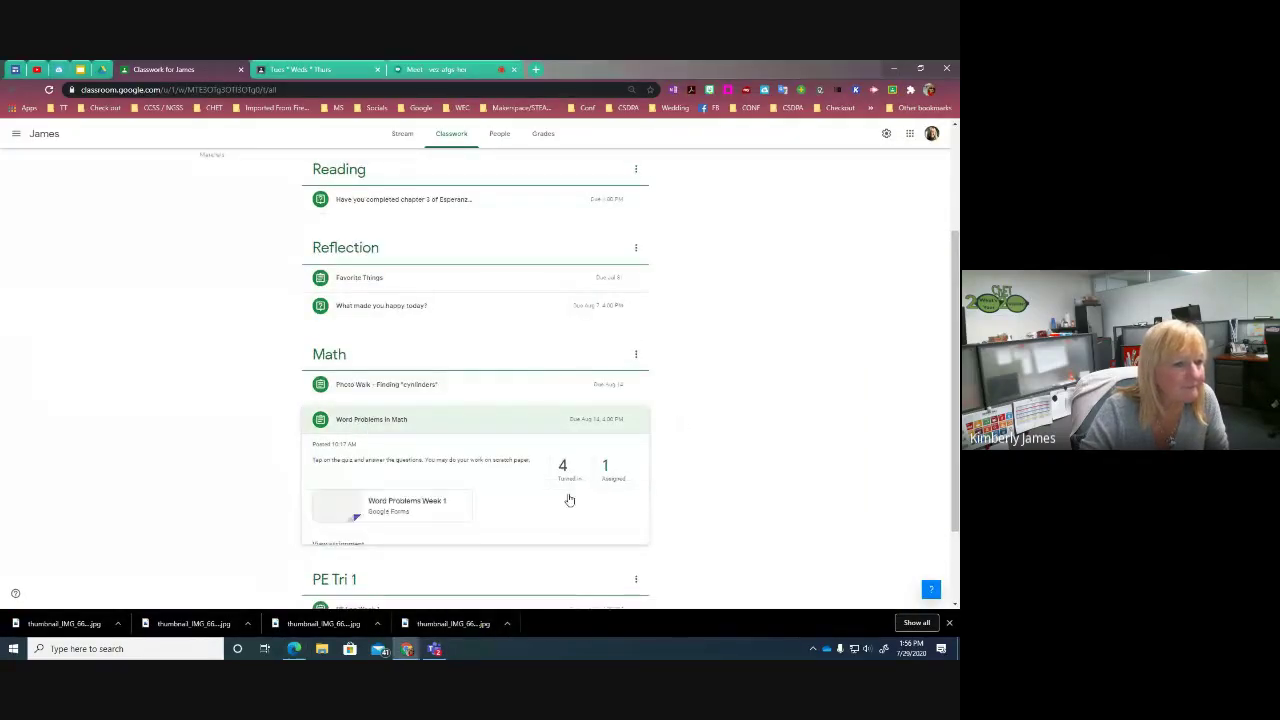
pyautogui.click(337, 544)
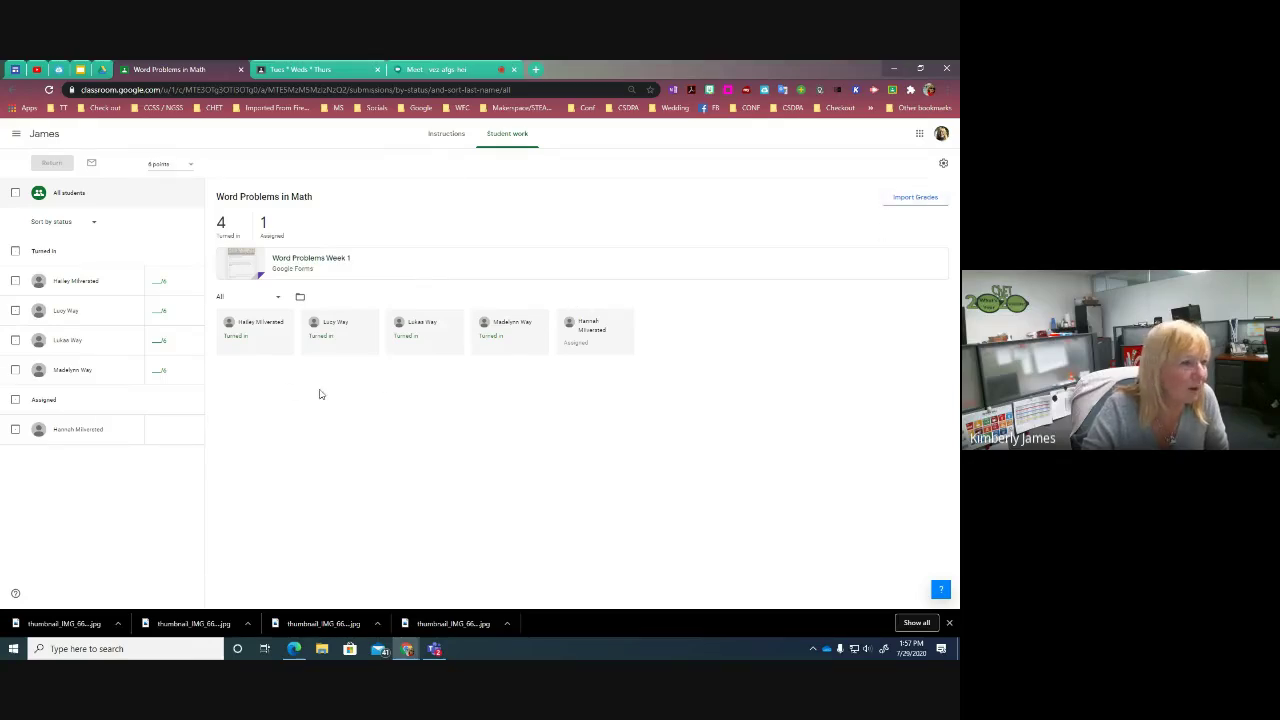
pyautogui.click(298, 262)
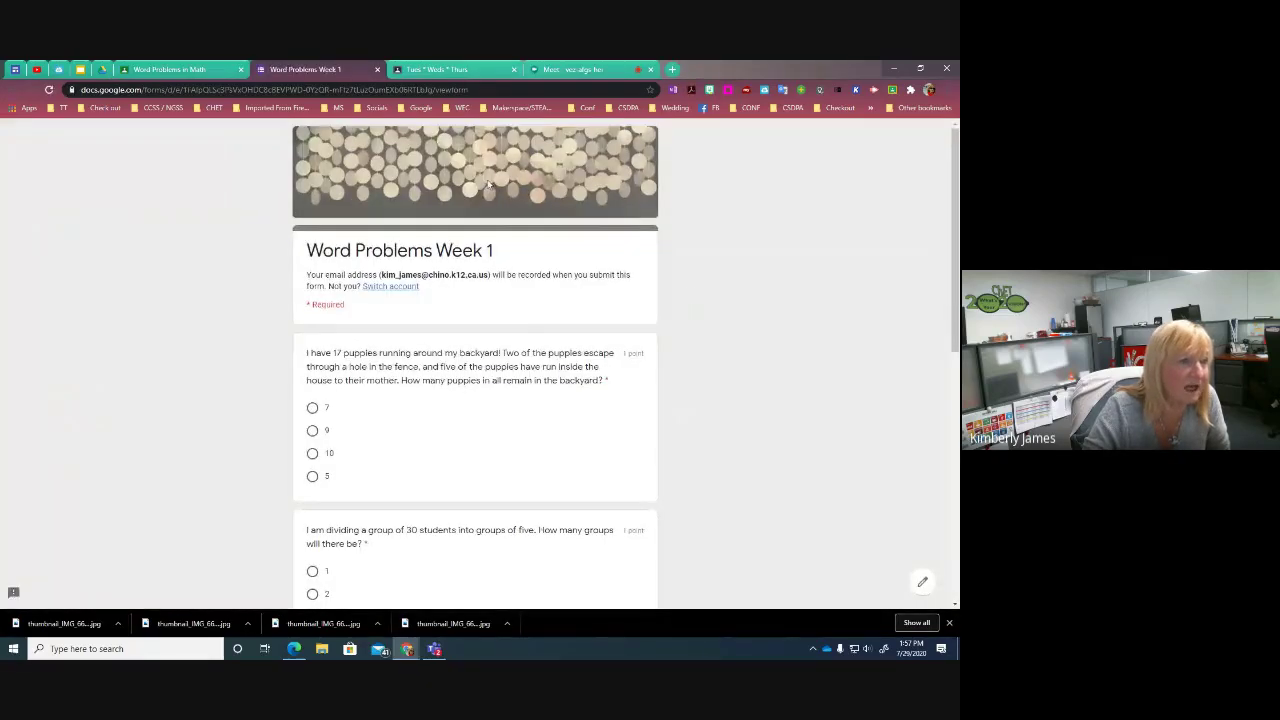
pyautogui.click(378, 69)
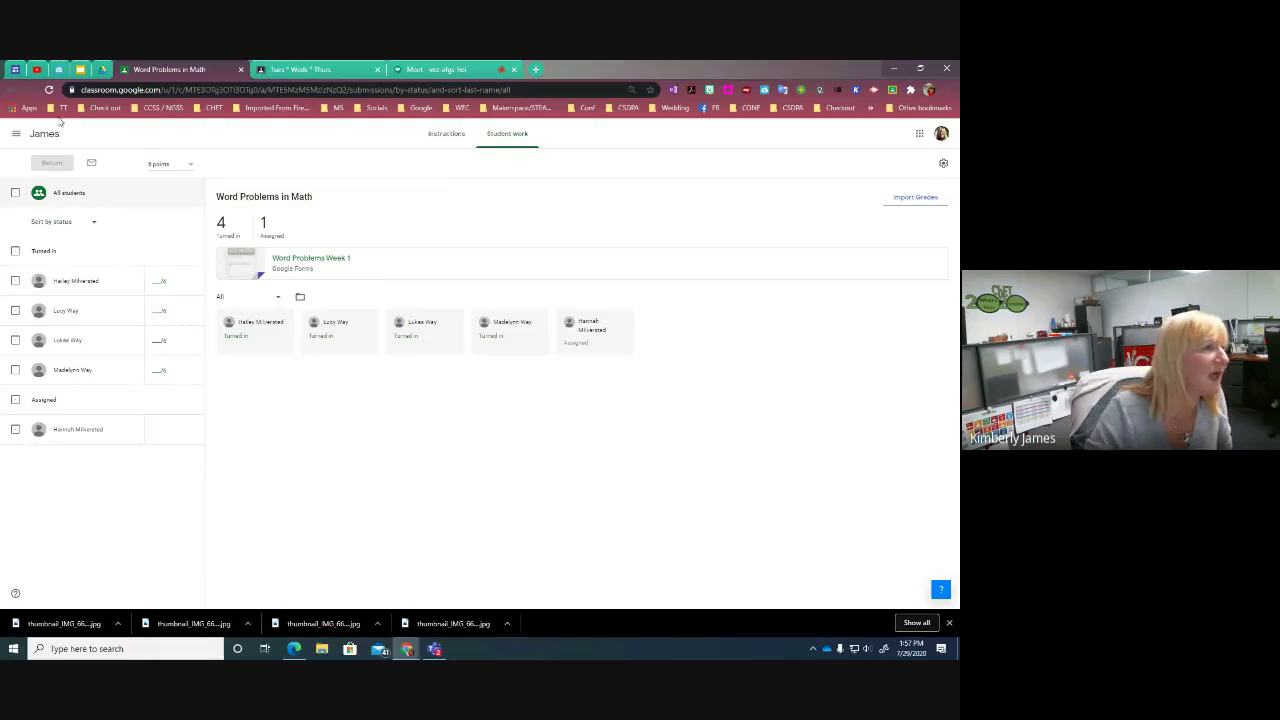
# Search Google Drive for "word problem" and open the Word Problems Week 1 form for editing.
pyautogui.click(103, 70)
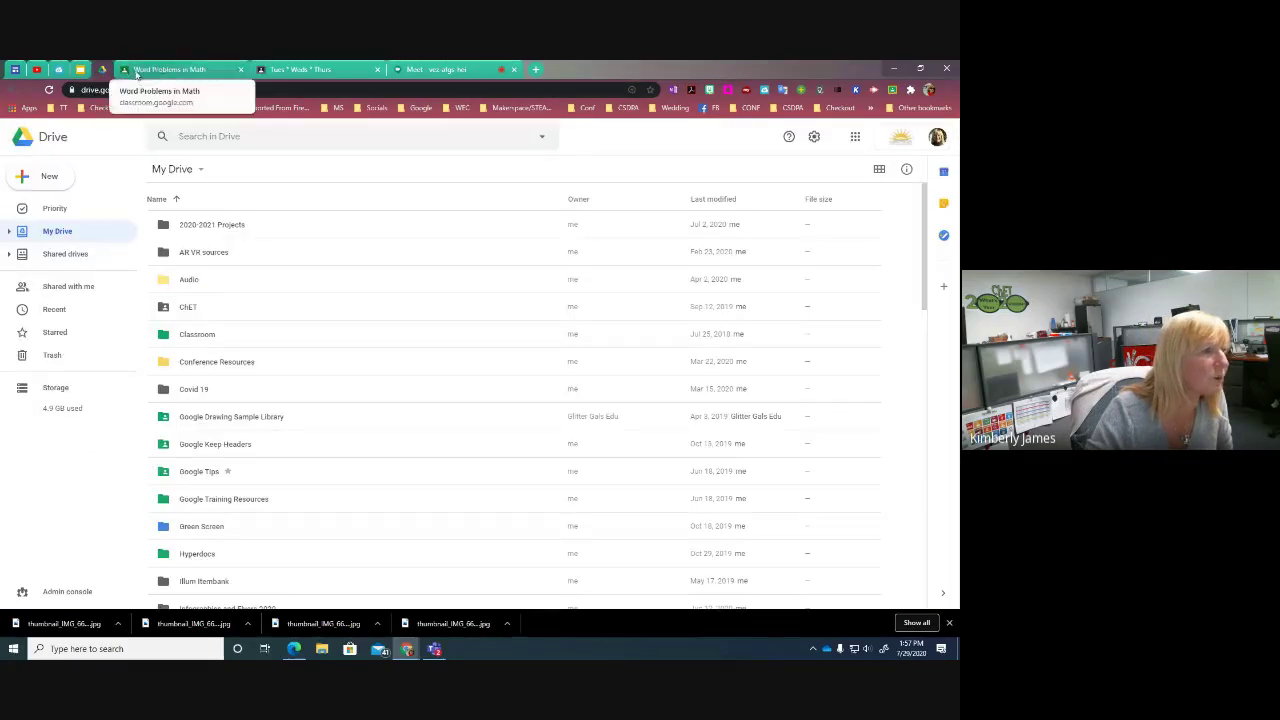
pyautogui.click(285, 140)
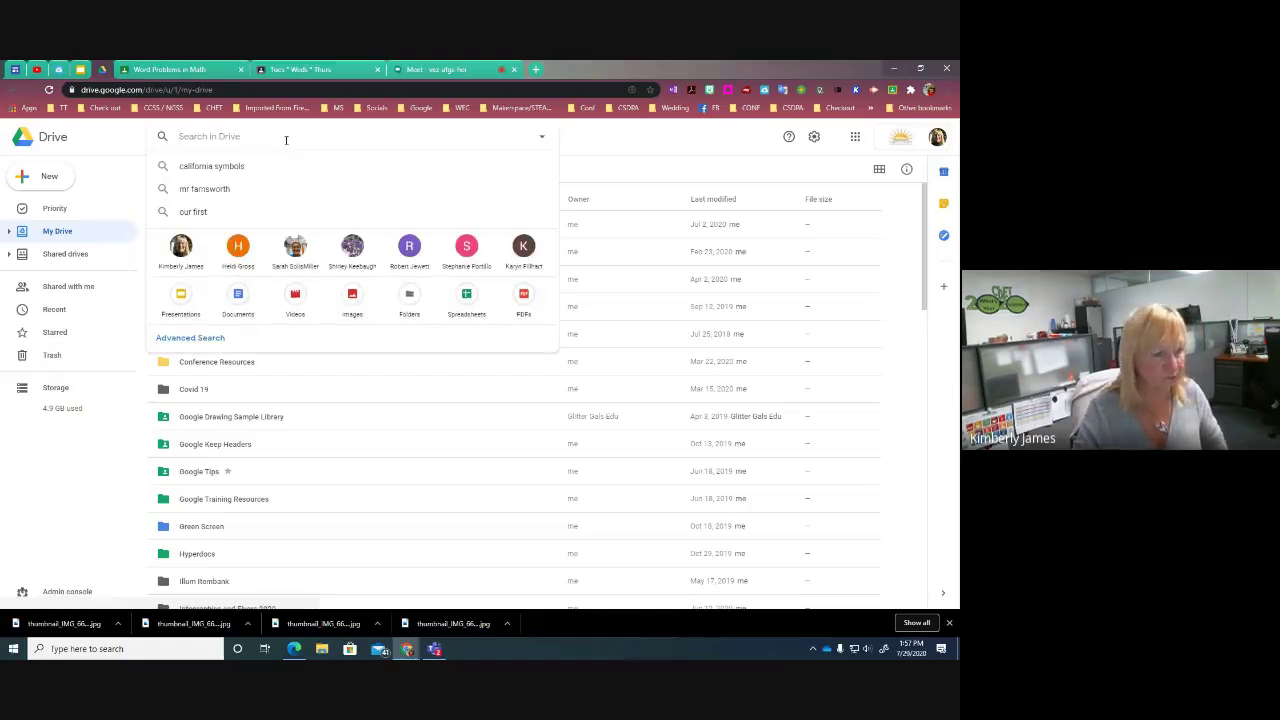
pyautogui.write('word p')
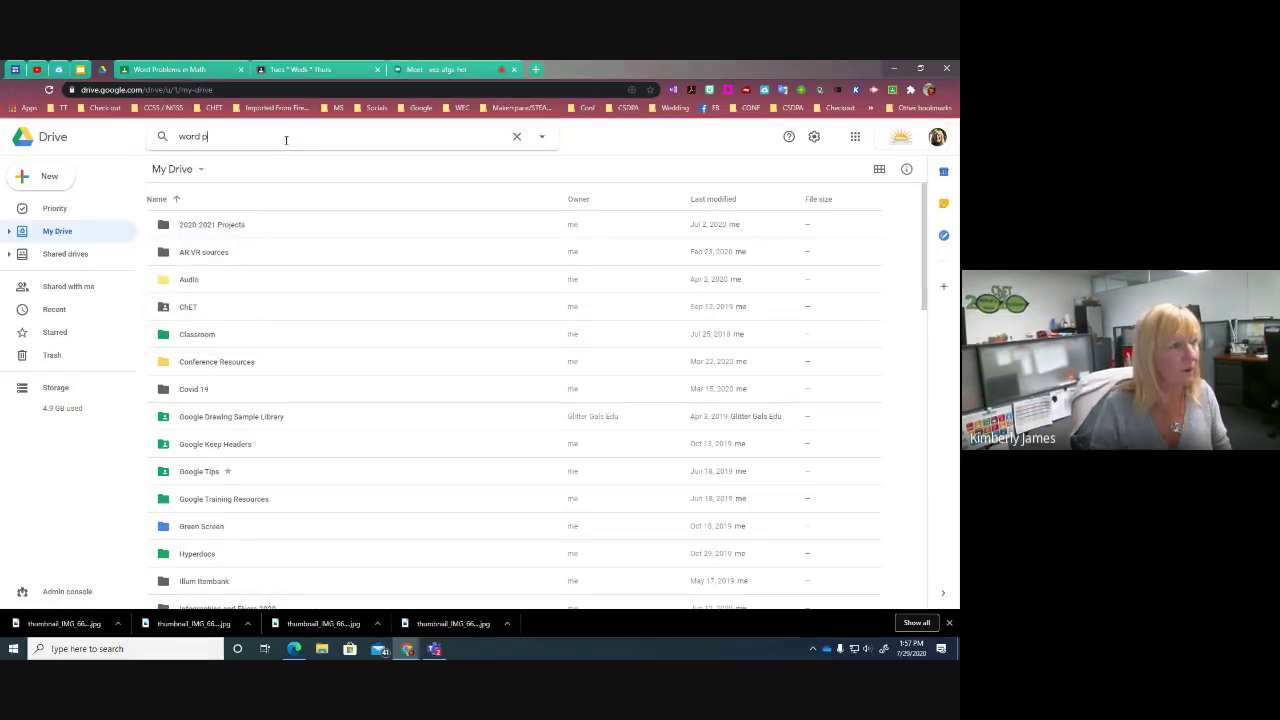
pyautogui.write('rob')
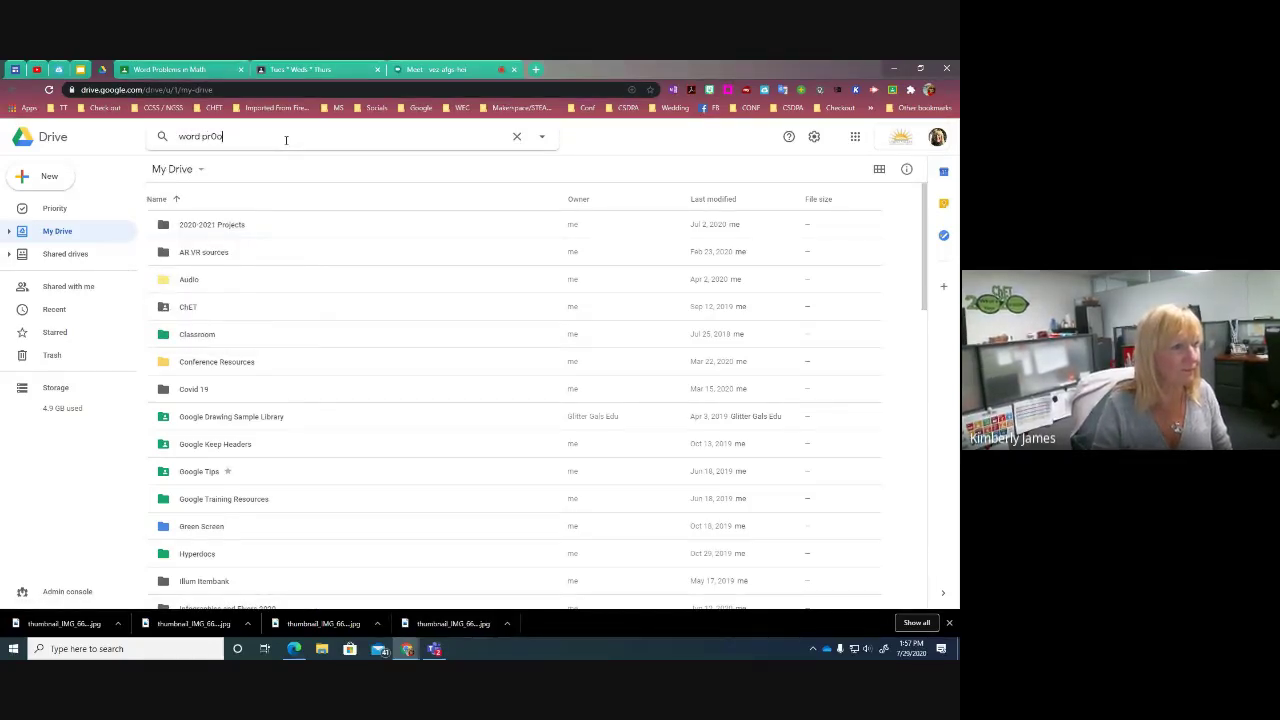
pyautogui.press('BackSpace')
pyautogui.press('BackSpace')
pyautogui.write('oblem')
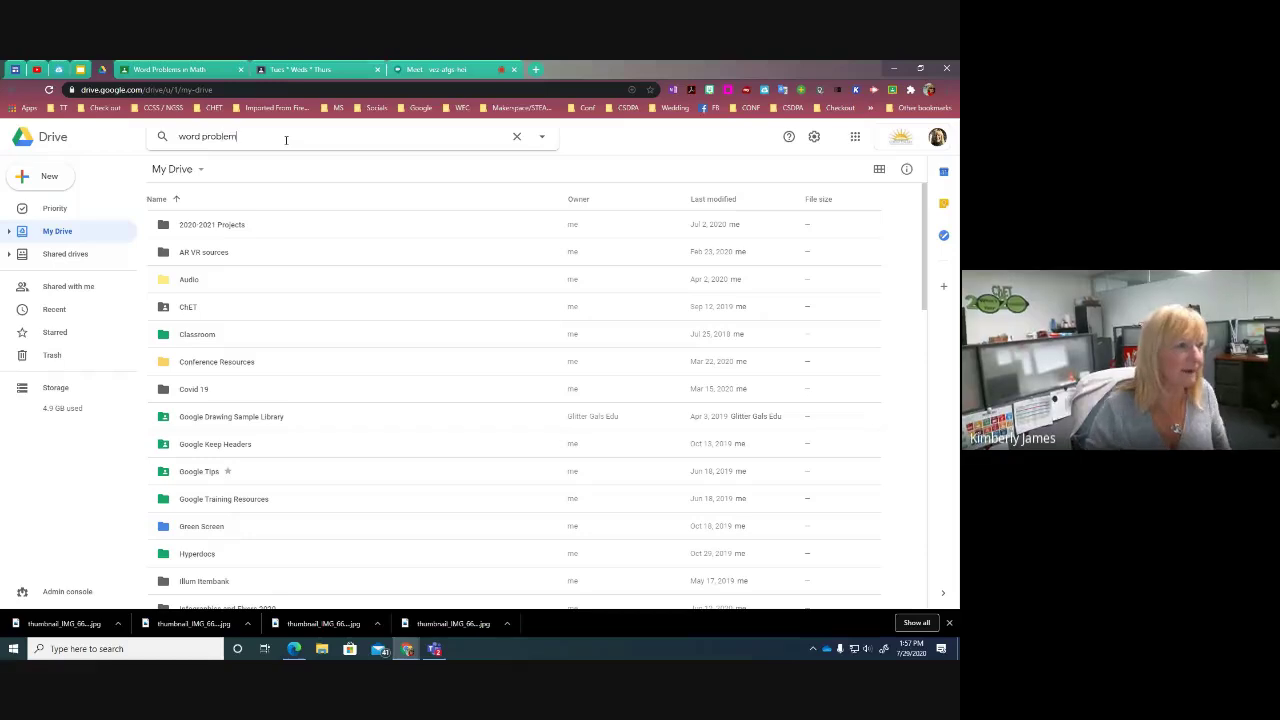
pyautogui.press('Return')
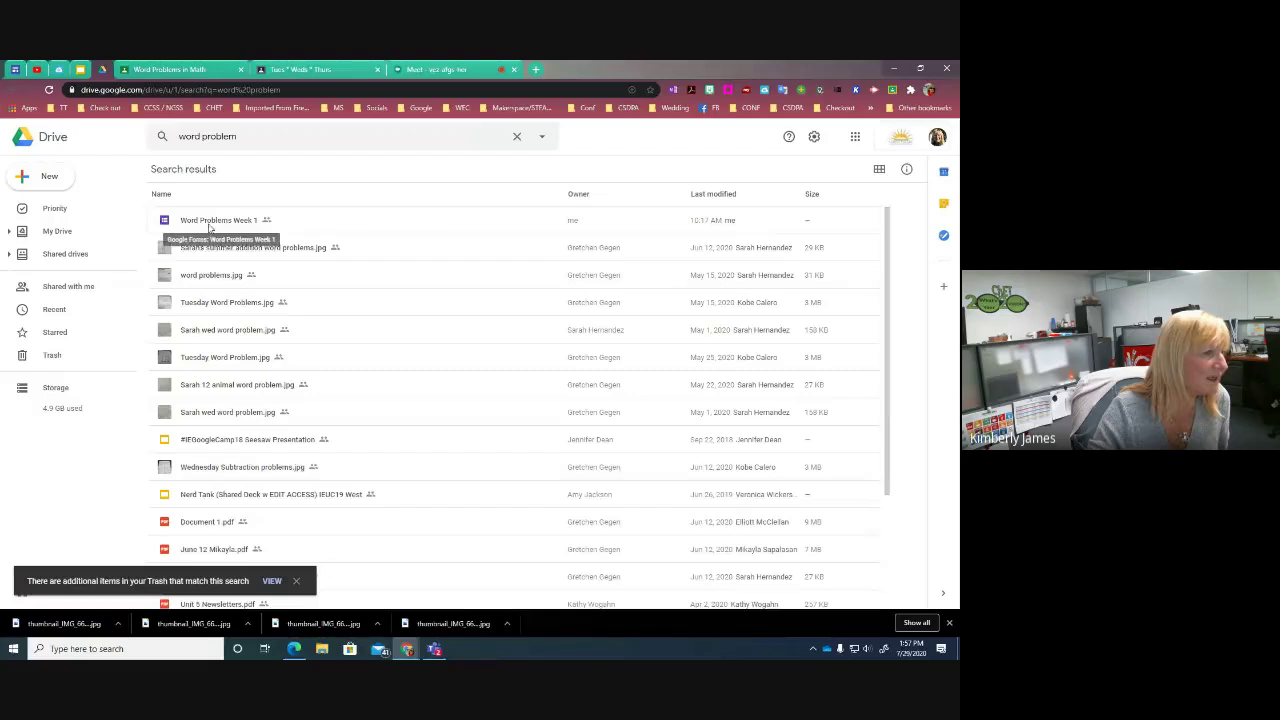
pyautogui.doubleClick(205, 221)
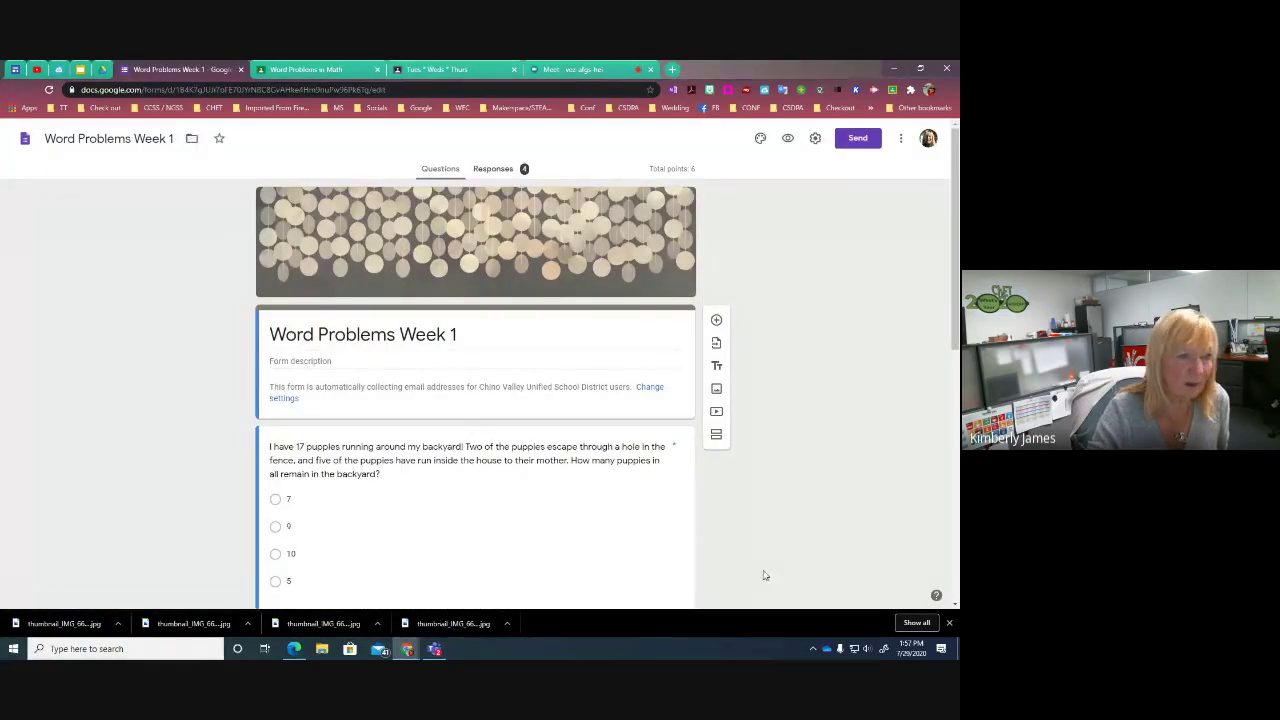
# Review the quiz responses as a summary, by question and individually, examining the first student's answers.
pyautogui.click(503, 171)
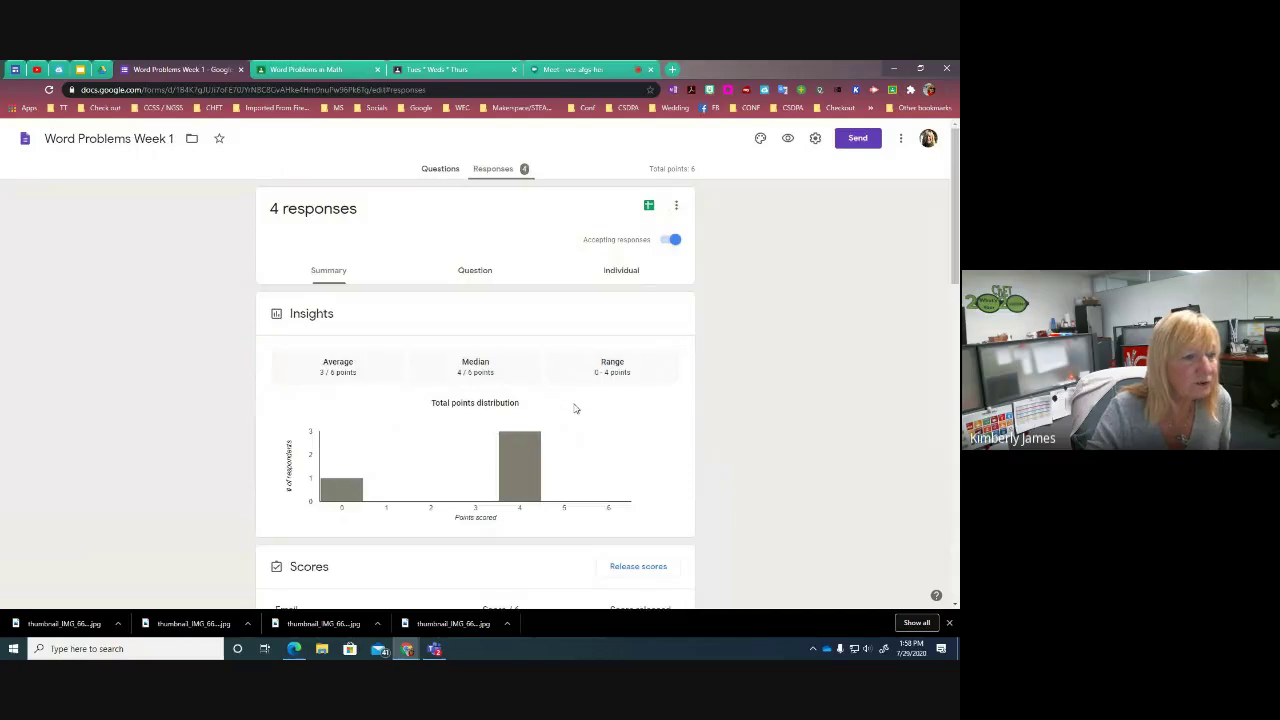
pyautogui.click(476, 273)
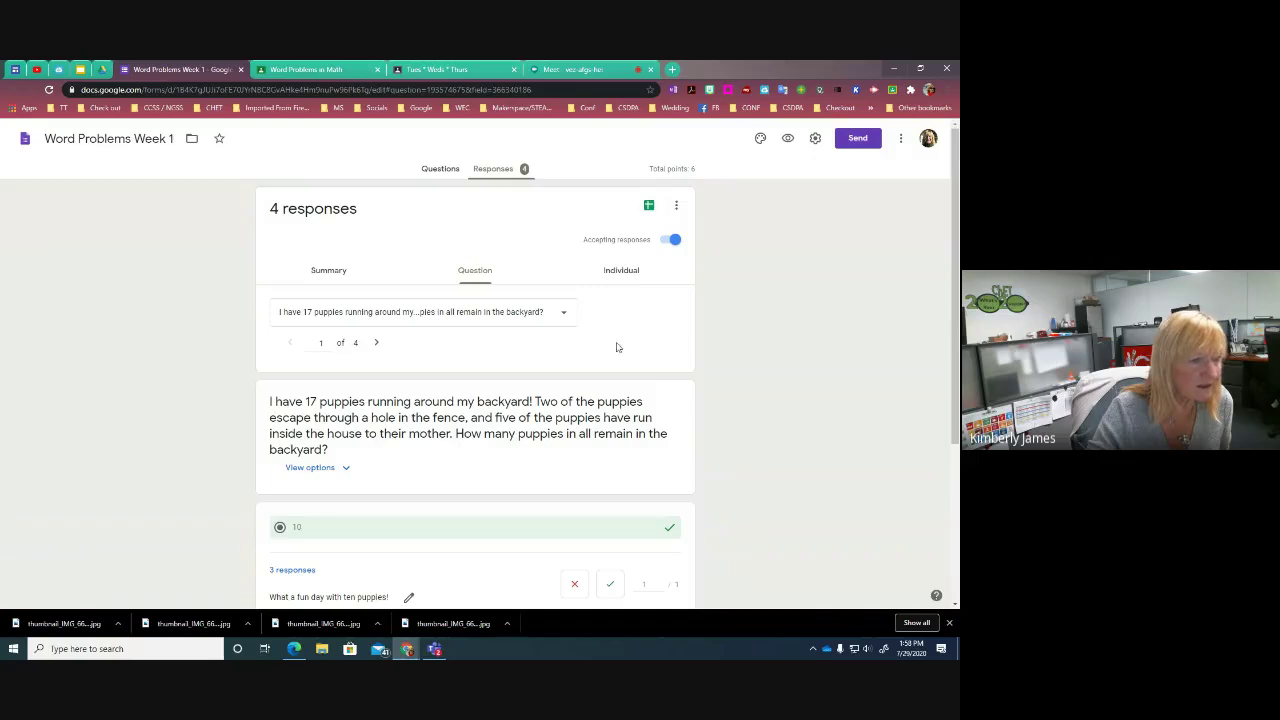
pyautogui.click(632, 278)
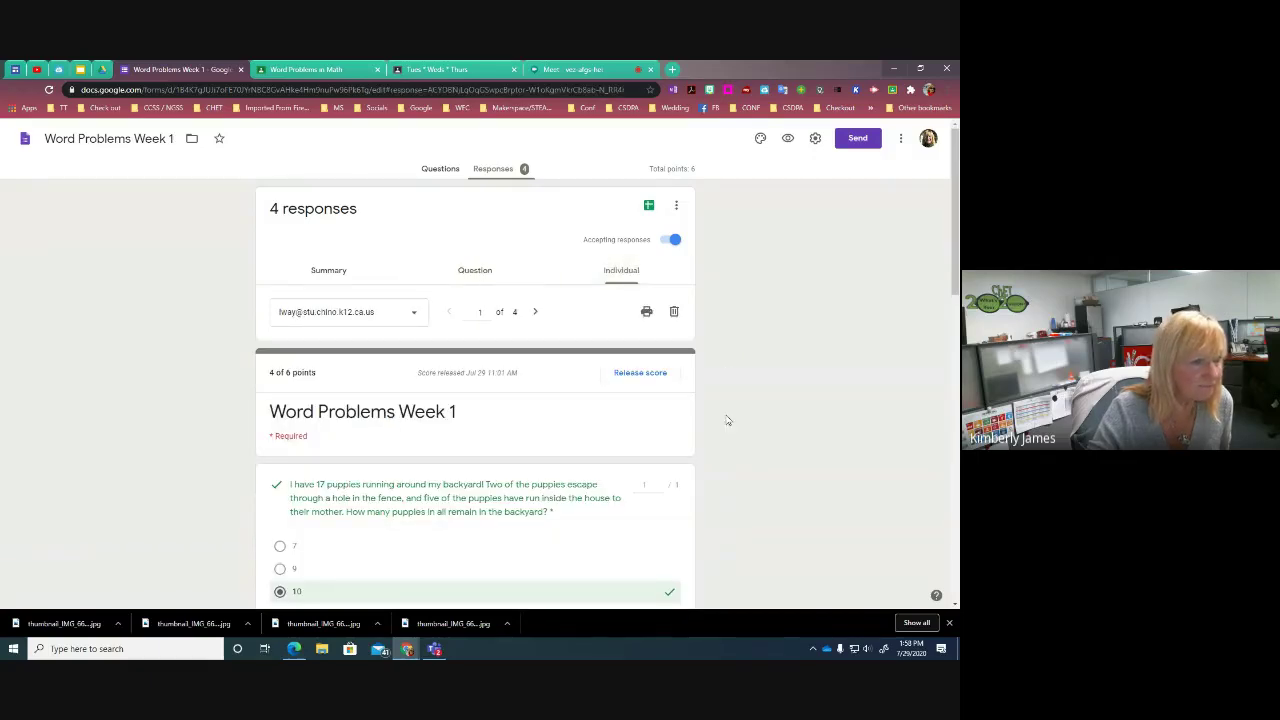
pyautogui.scroll(-4, 727, 414)
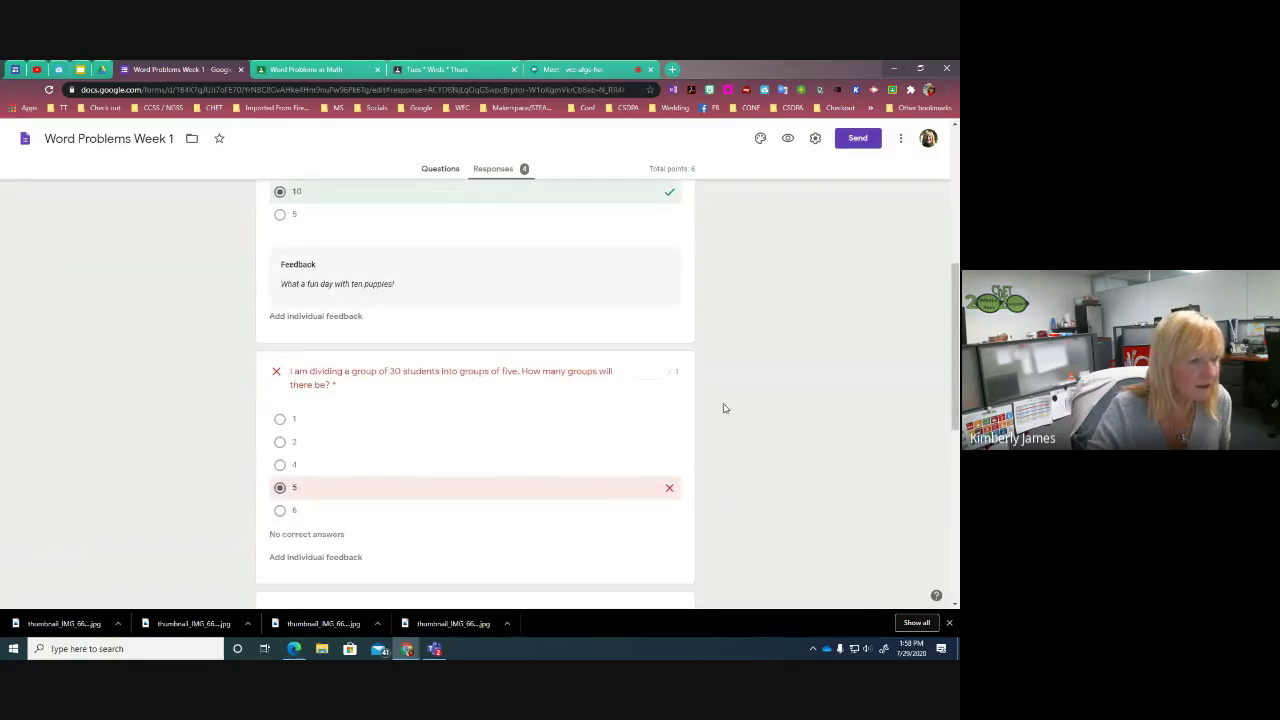
pyautogui.scroll(-6, 713, 410)
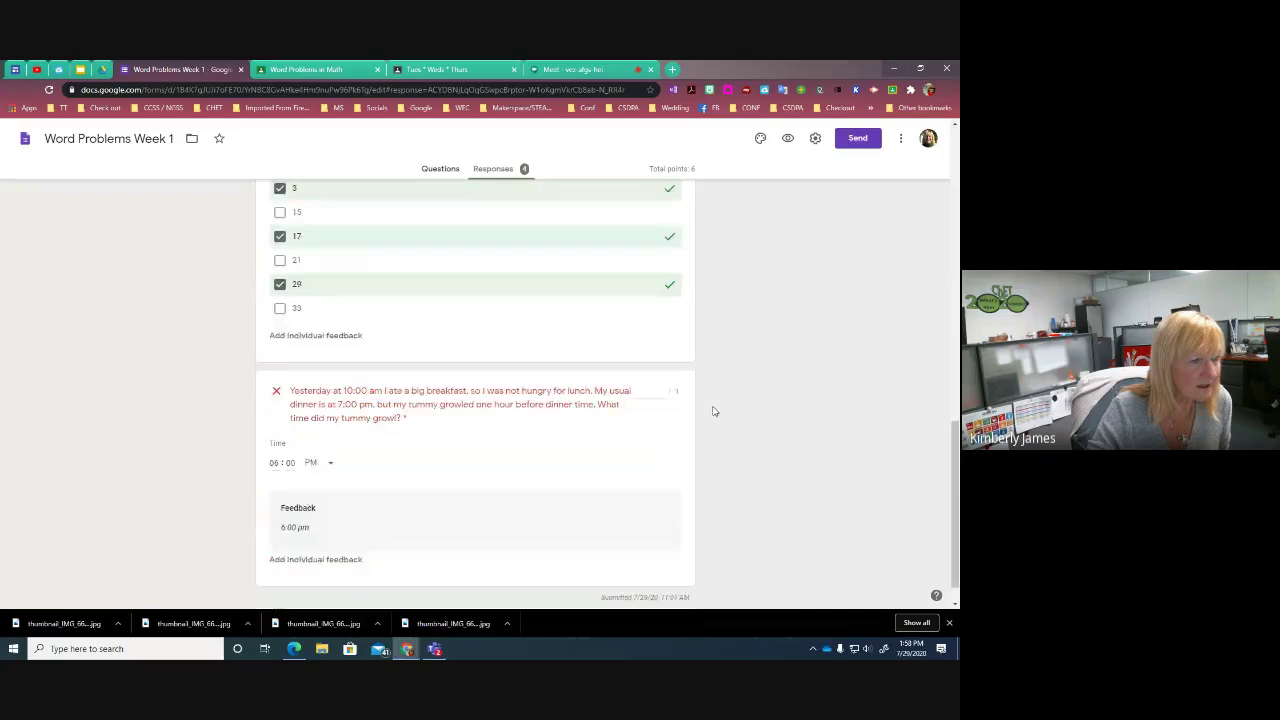
pyautogui.scroll(3, 713, 411)
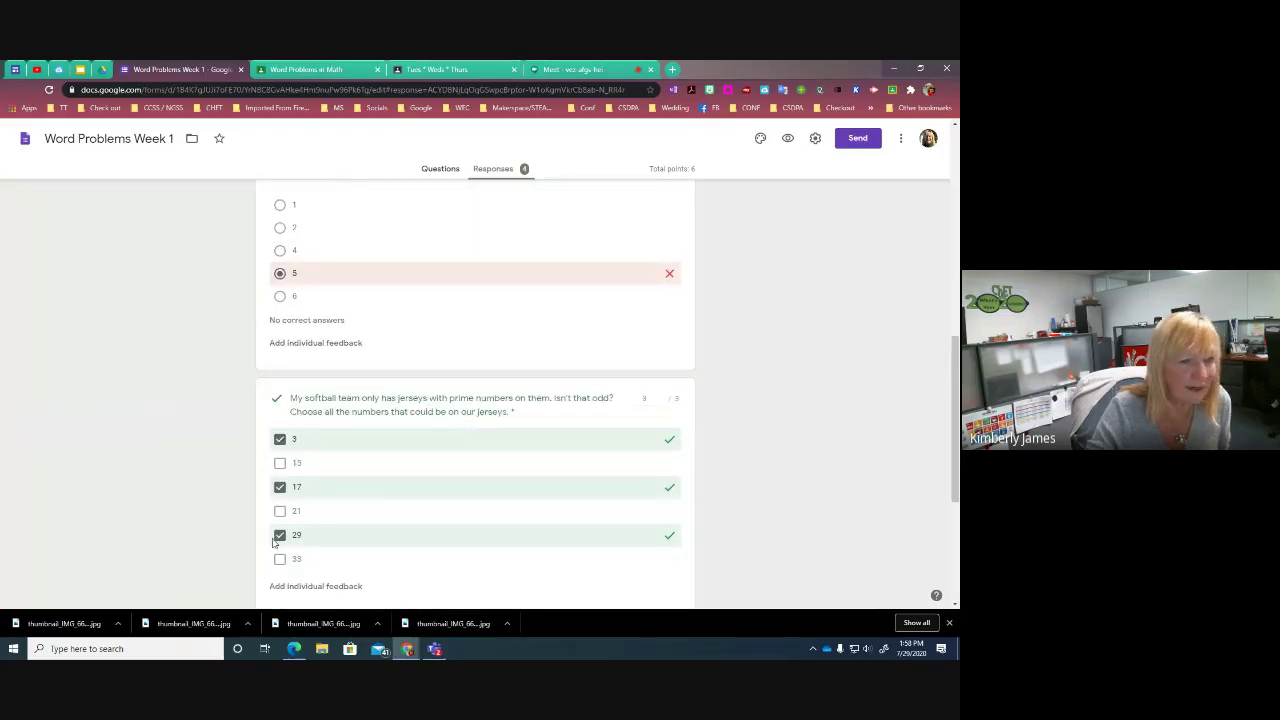
# Award 1 point for the first student's tummy growl answer and save the score edit.
pyautogui.click(645, 401)
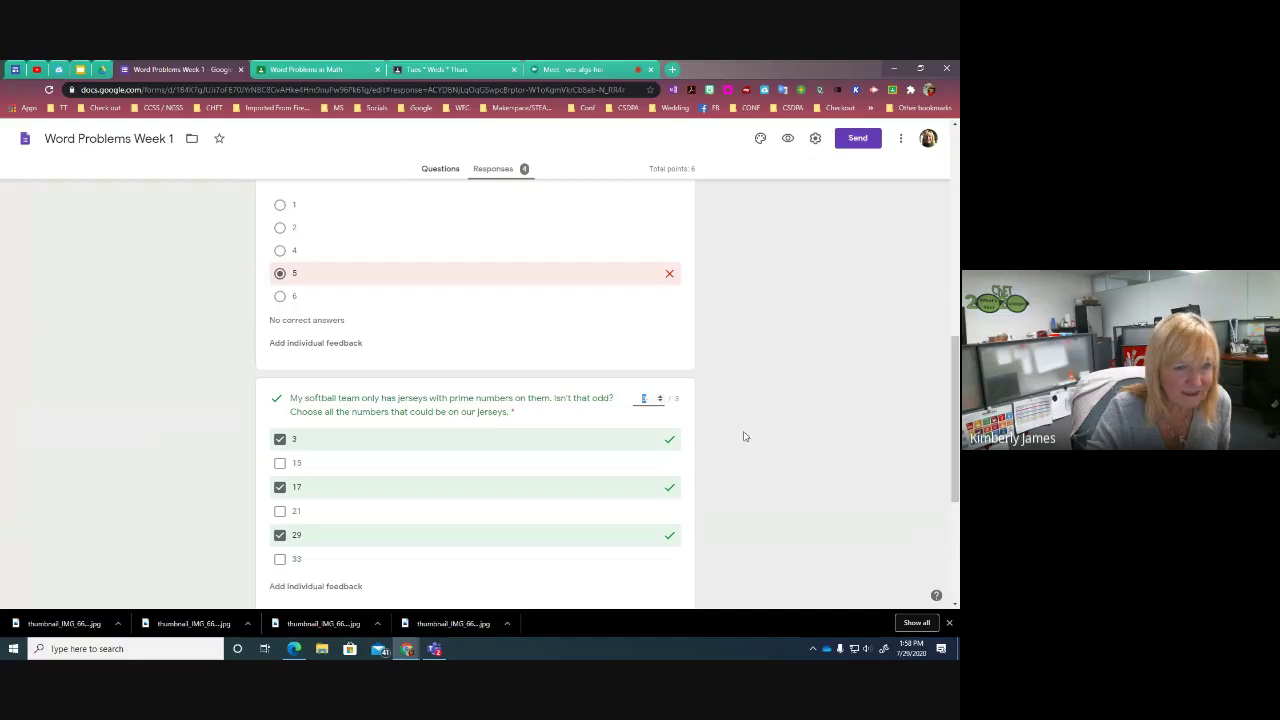
pyautogui.scroll(-5, 720, 438)
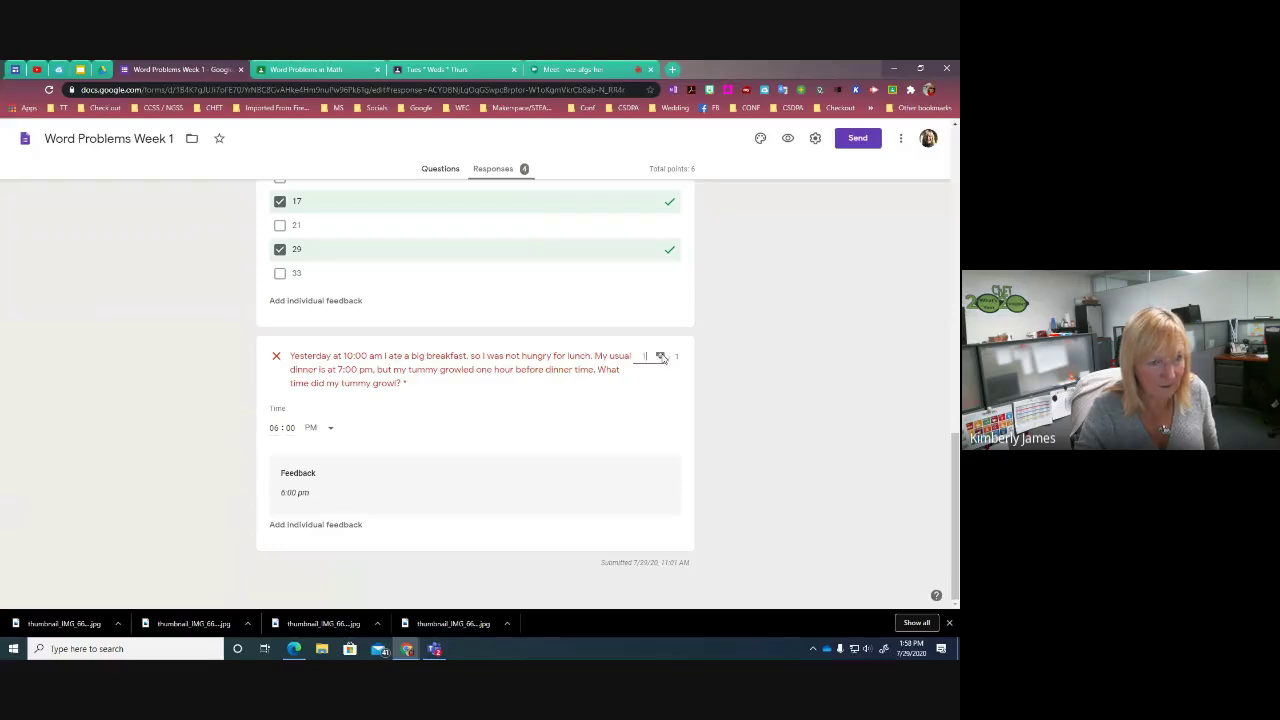
pyautogui.click(754, 428)
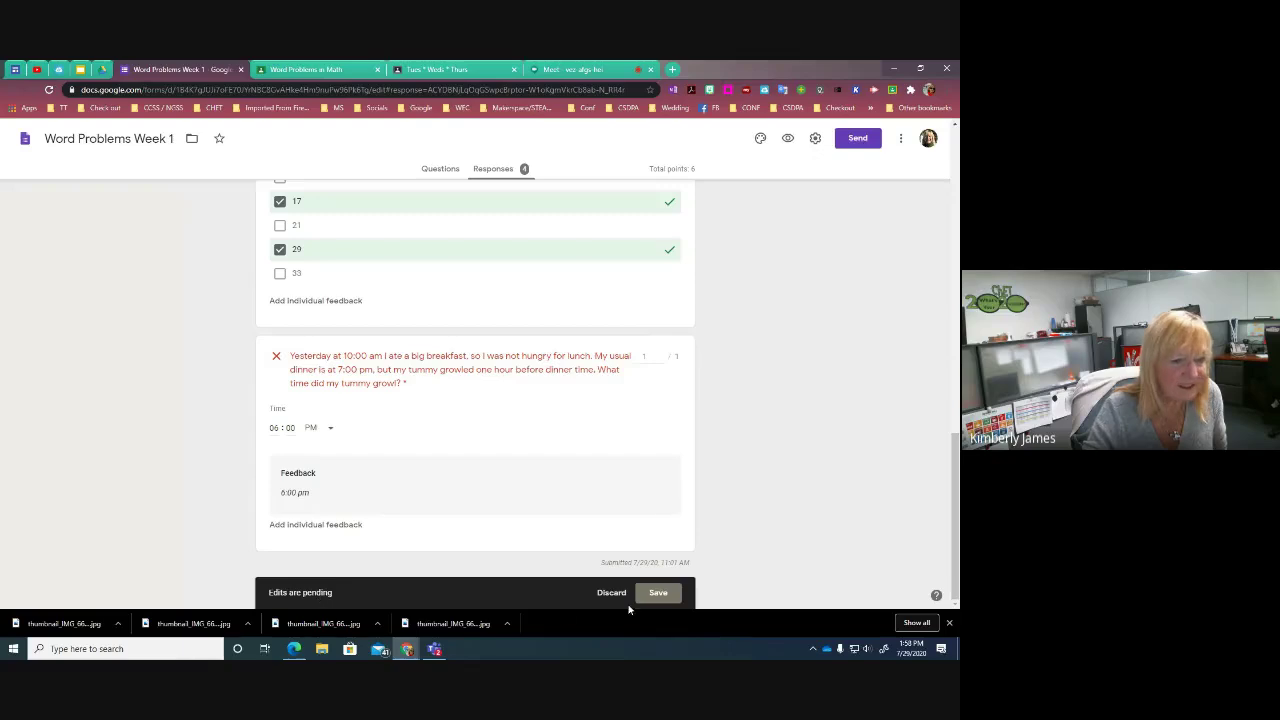
pyautogui.click(657, 593)
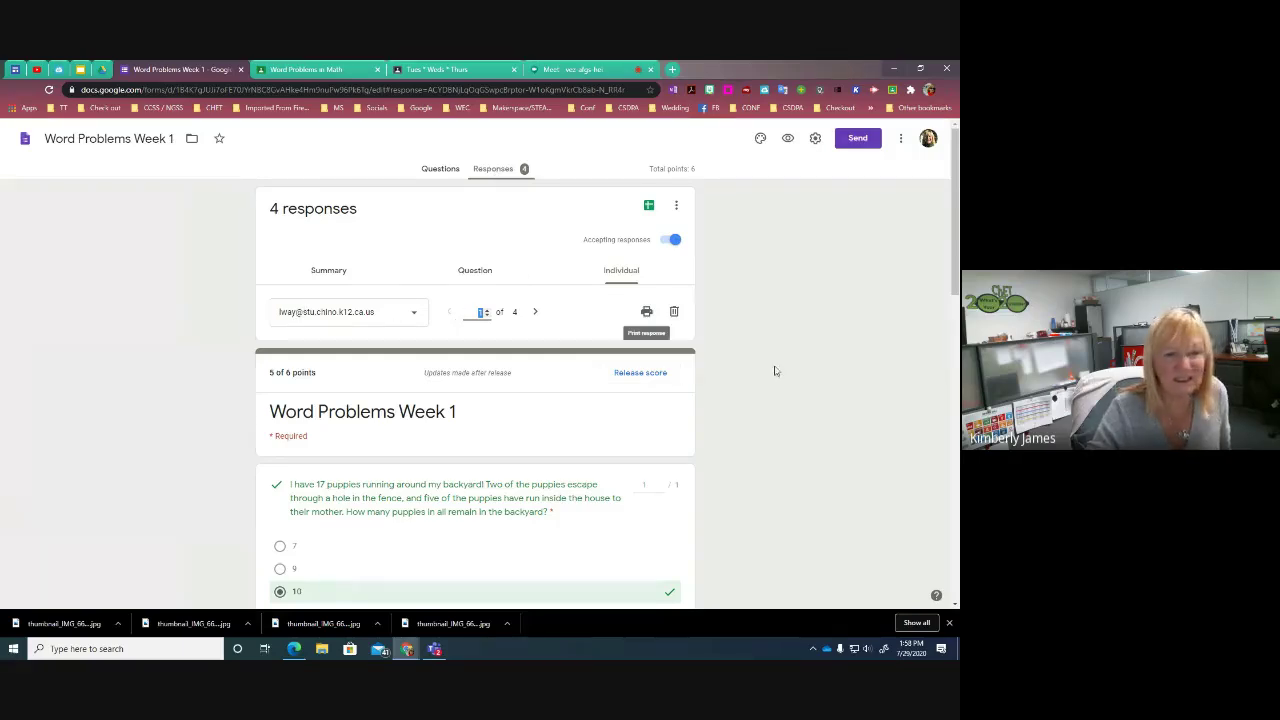
# Import the quiz grades into the Word Problems in Math assignment in Classroom and select all students.
pyautogui.click(300, 71)
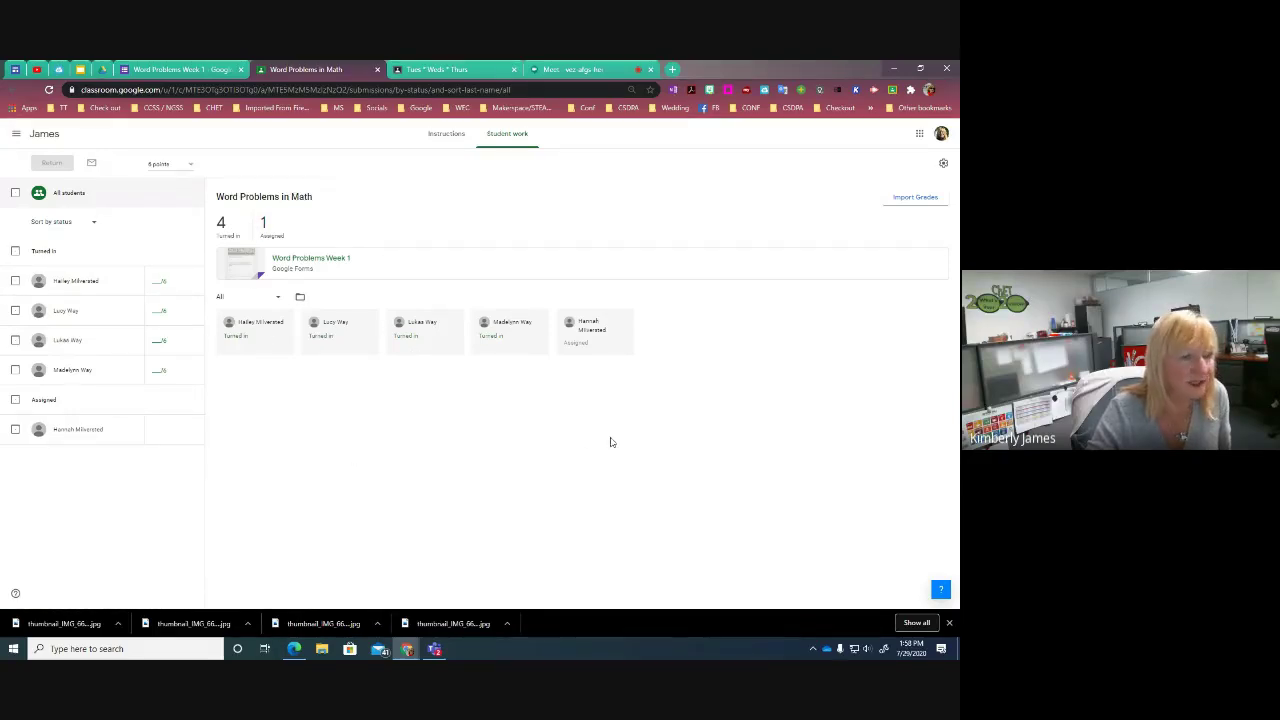
pyautogui.click(908, 200)
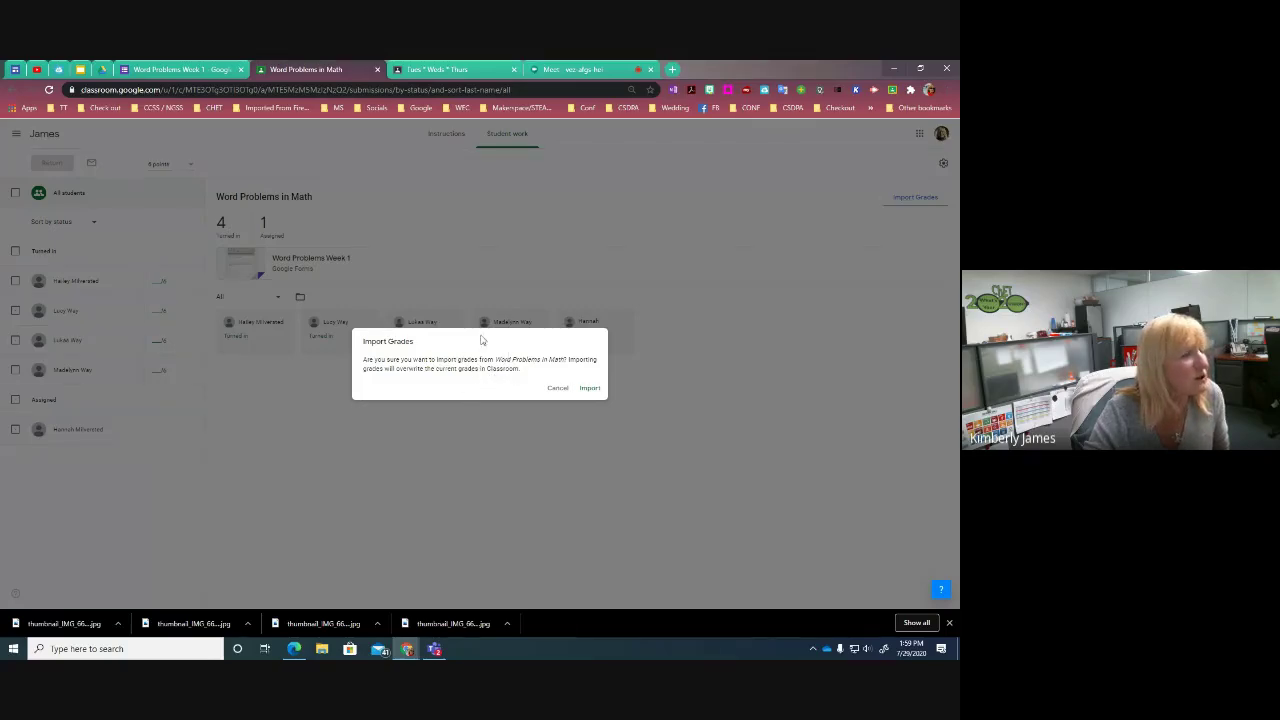
pyautogui.click(590, 388)
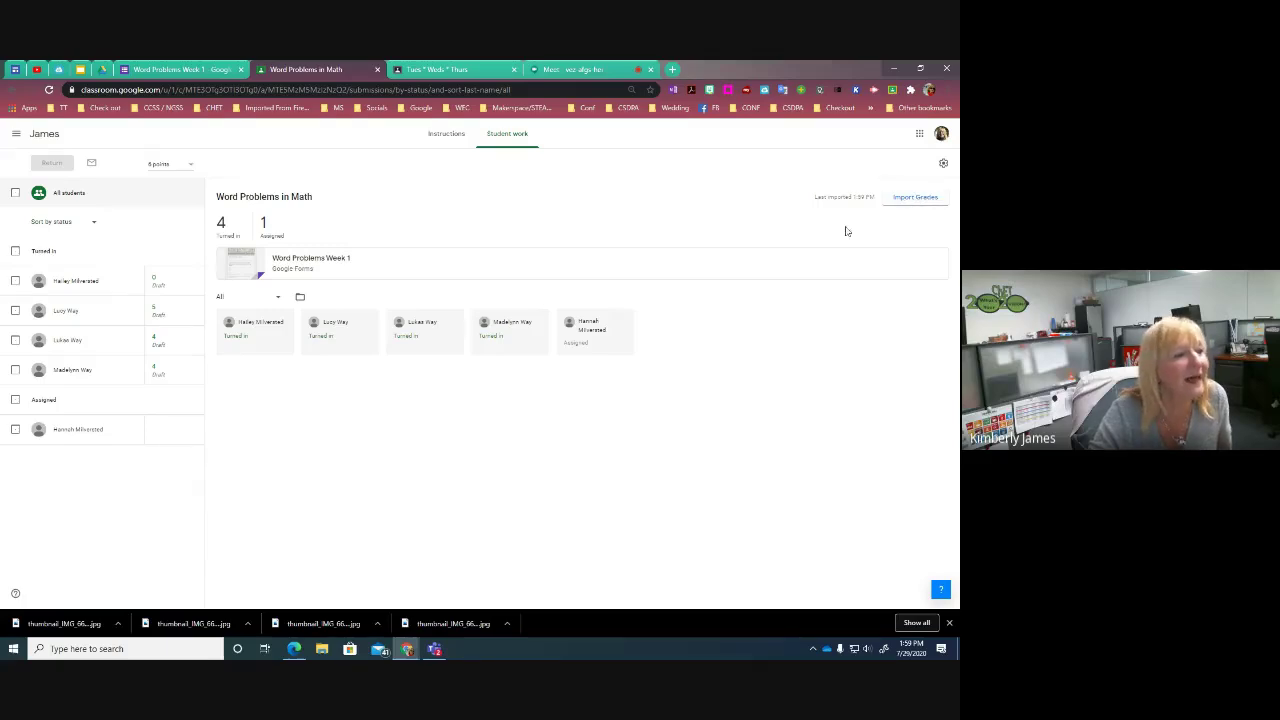
pyautogui.click(15, 193)
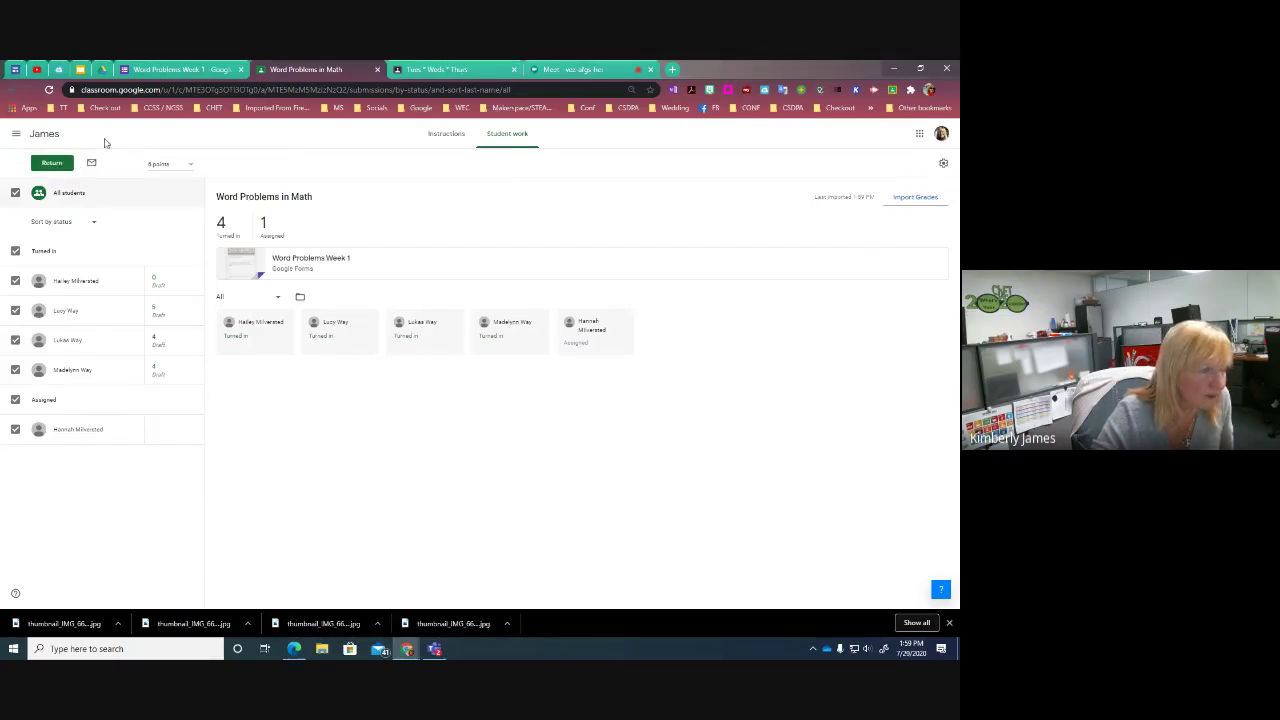
# Go back to the James class stream, and switch to the YouTube video on importing Google Classroom grades into Aeries.
pyautogui.click(45, 134)
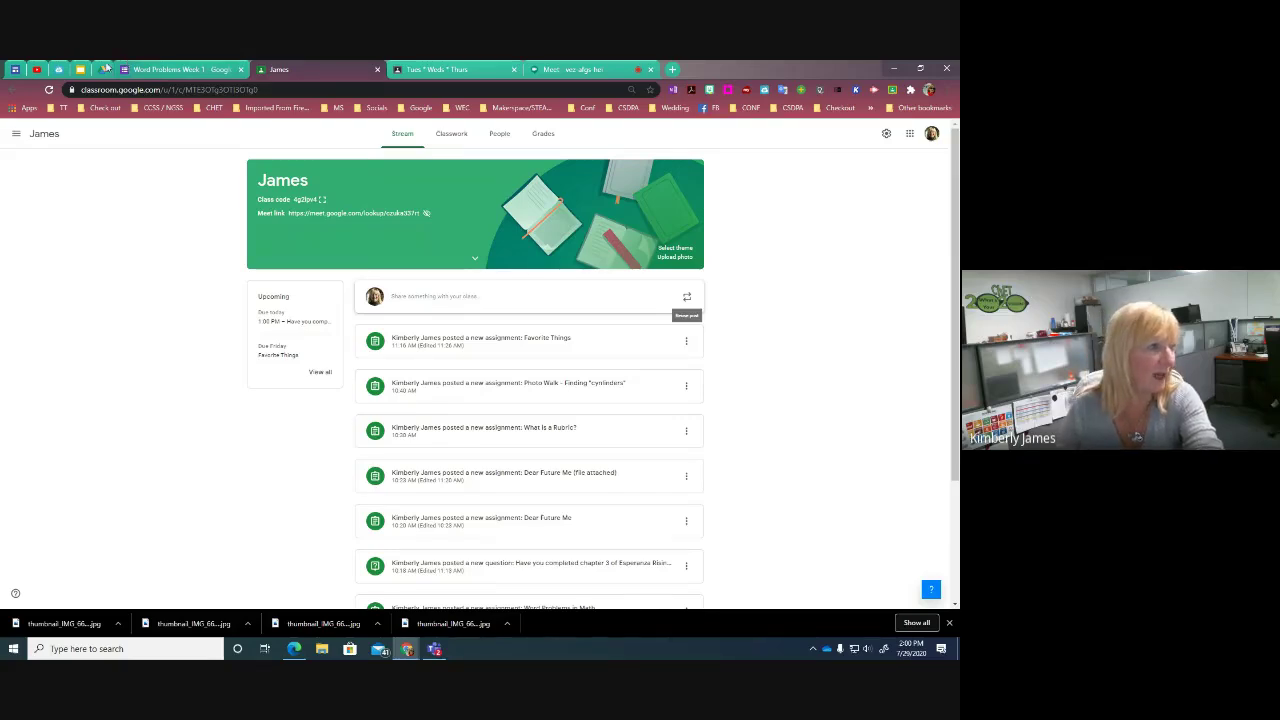
pyautogui.click(37, 70)
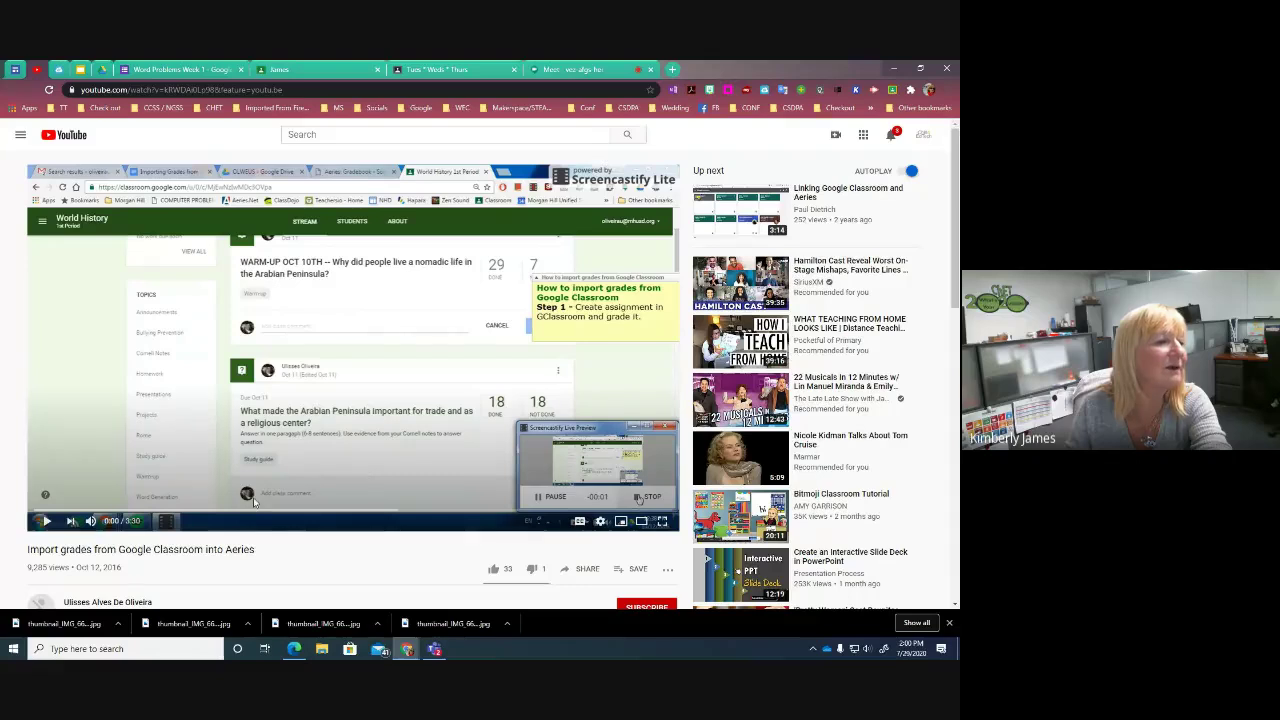
# Skip through the video on importing Google Classroom grades into Aeries to the Import from Google part at 1:55.
pyautogui.click(332, 514)
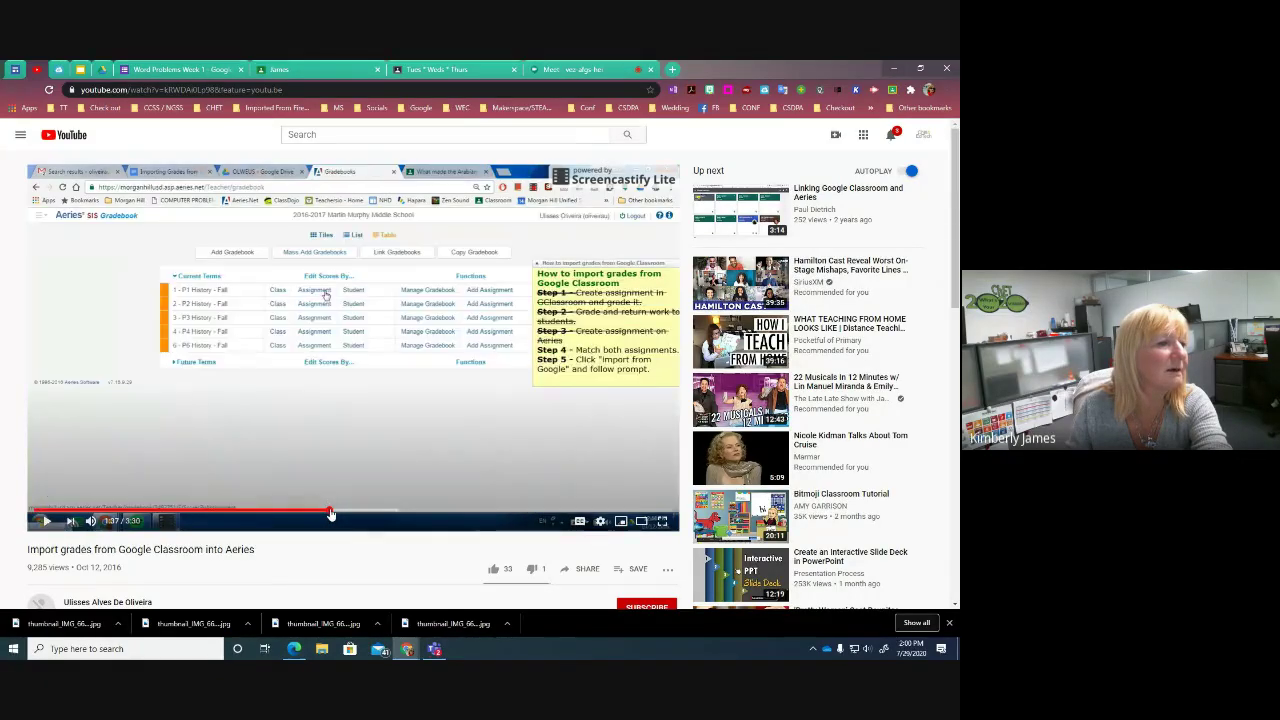
pyautogui.click(433, 514)
pyautogui.click(405, 514)
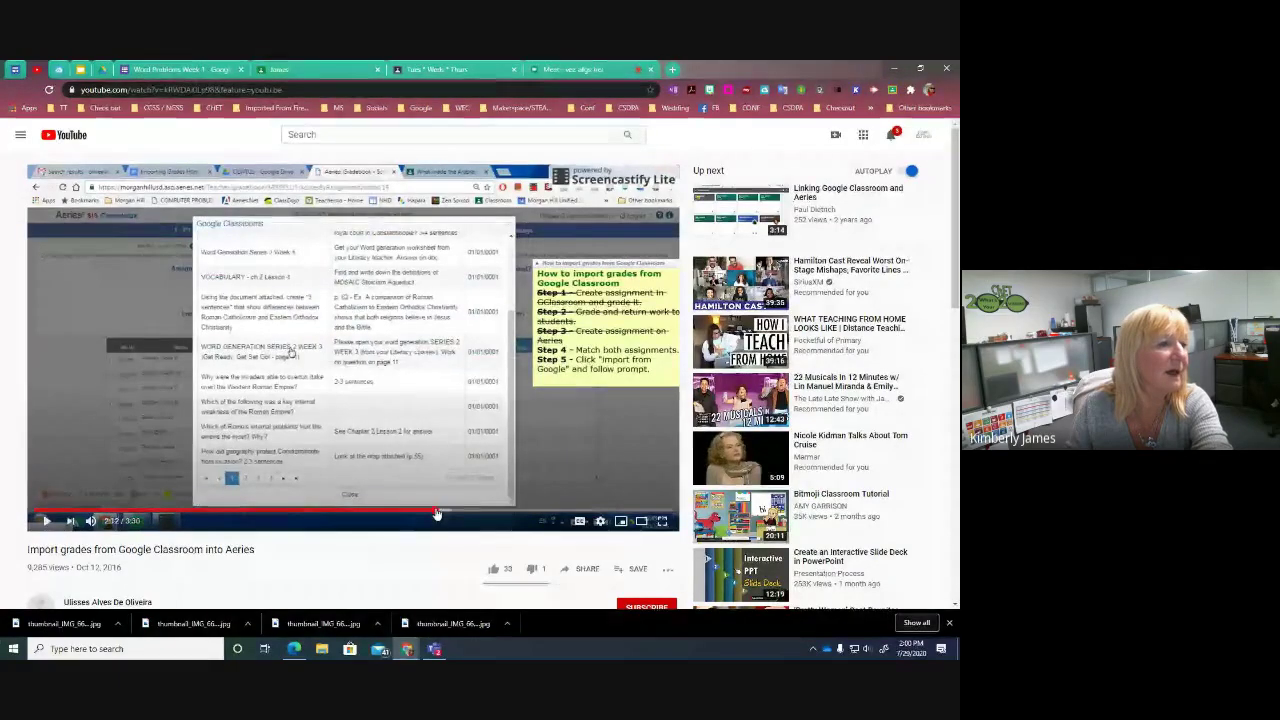
pyautogui.click(383, 514)
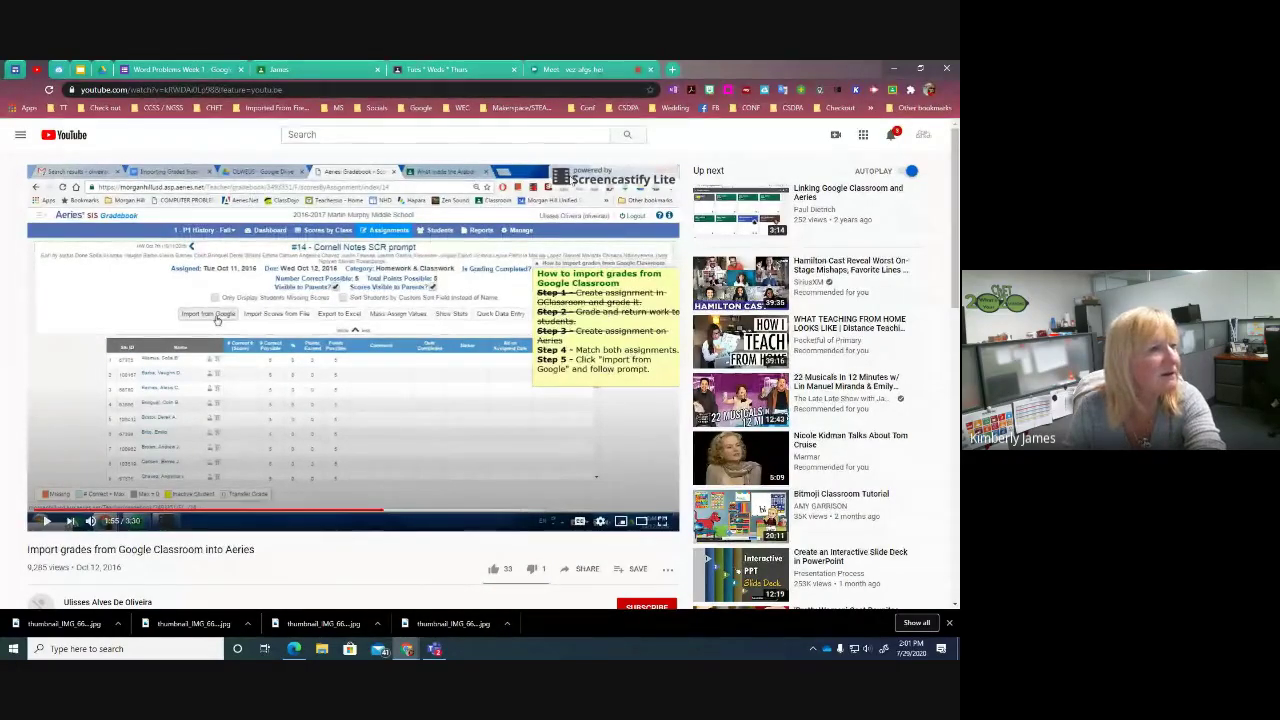
# Switch to Google Drive and open the Classroom folder in My Drive.
pyautogui.click(80, 70)
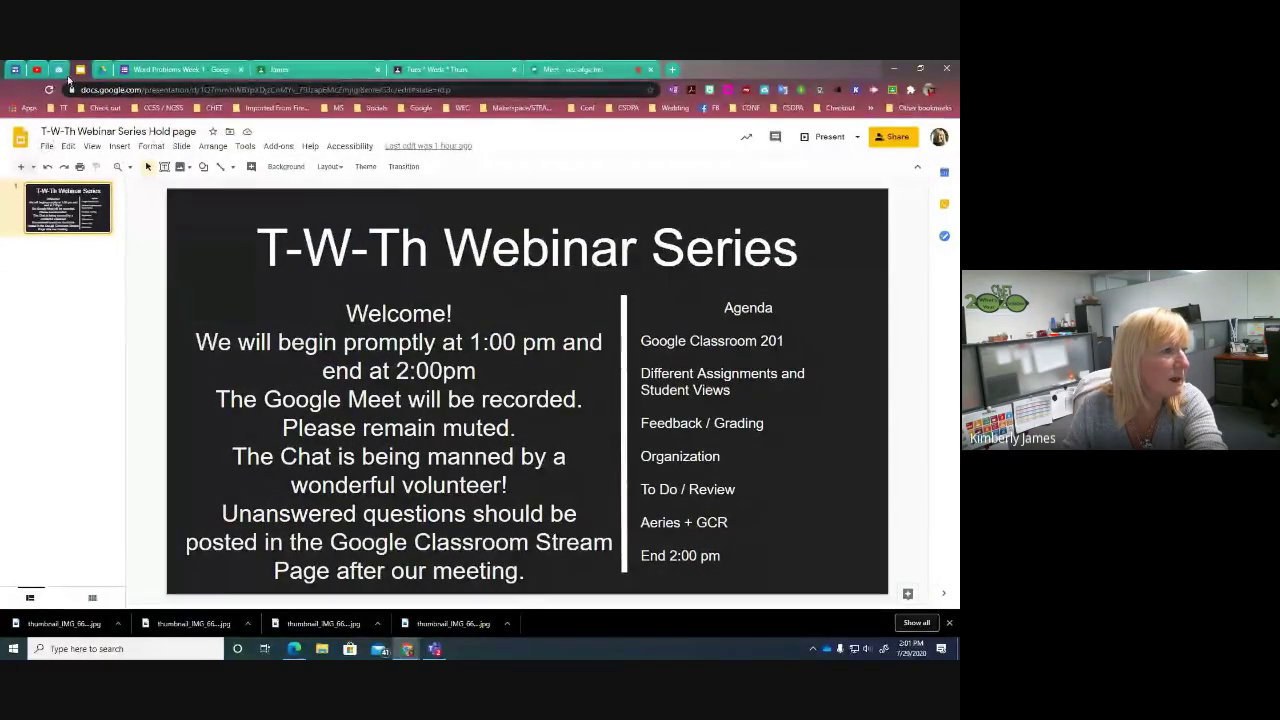
pyautogui.click(101, 70)
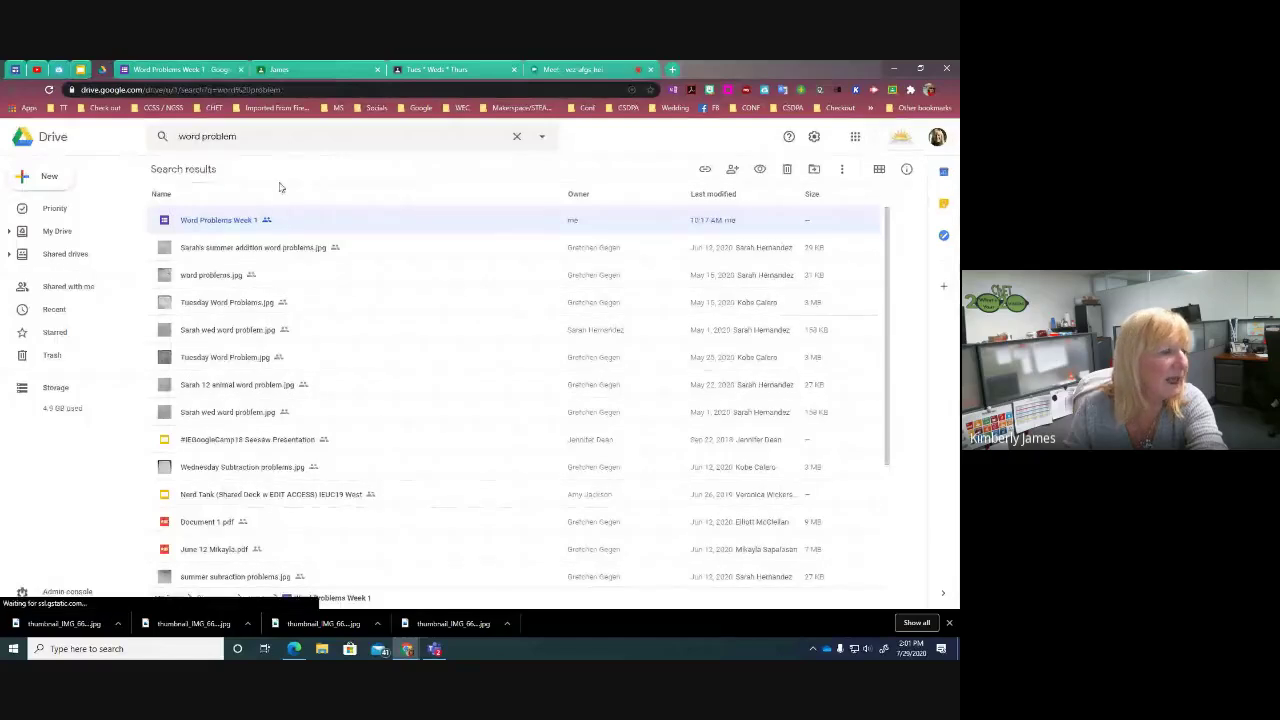
pyautogui.click(90, 231)
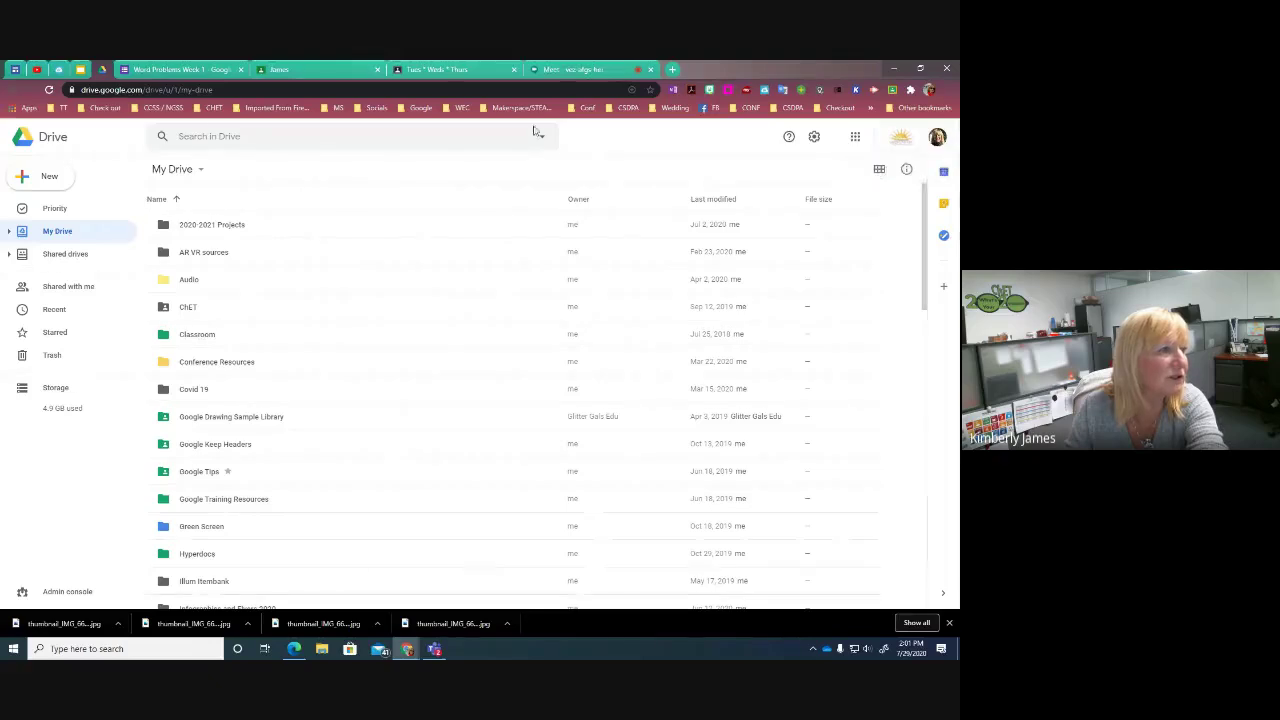
pyautogui.click(58, 70)
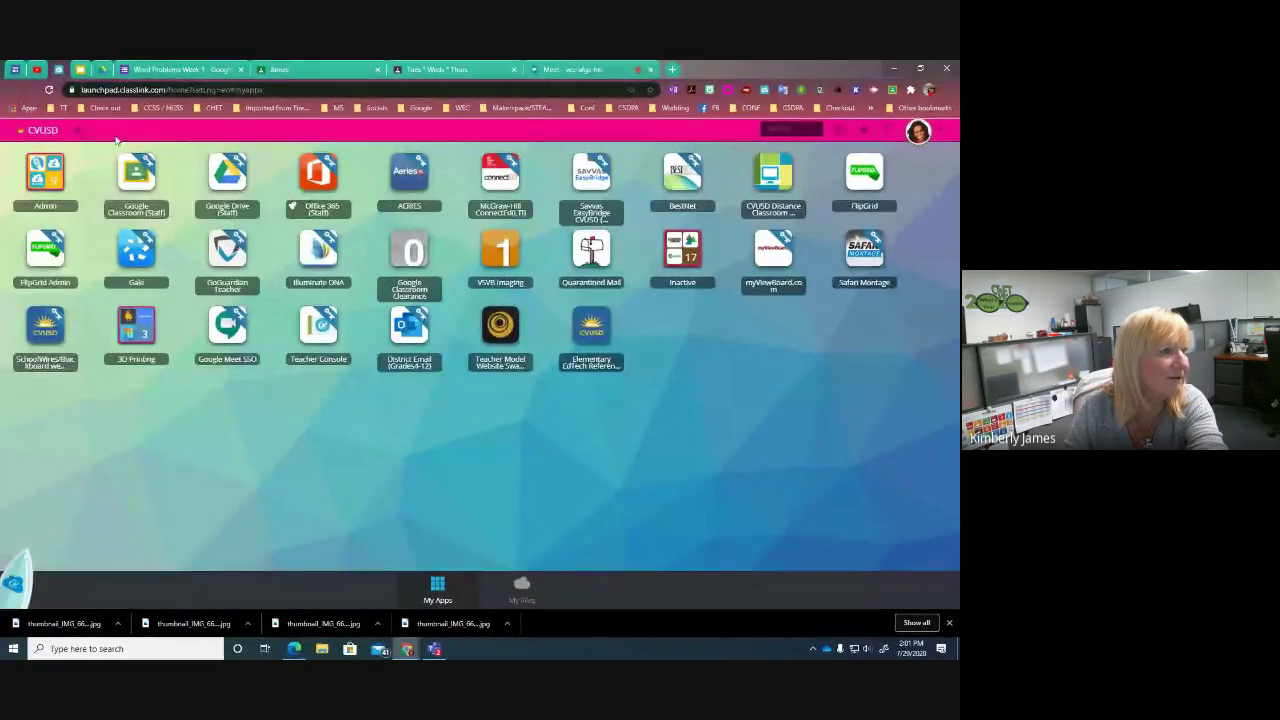
pyautogui.click(99, 70)
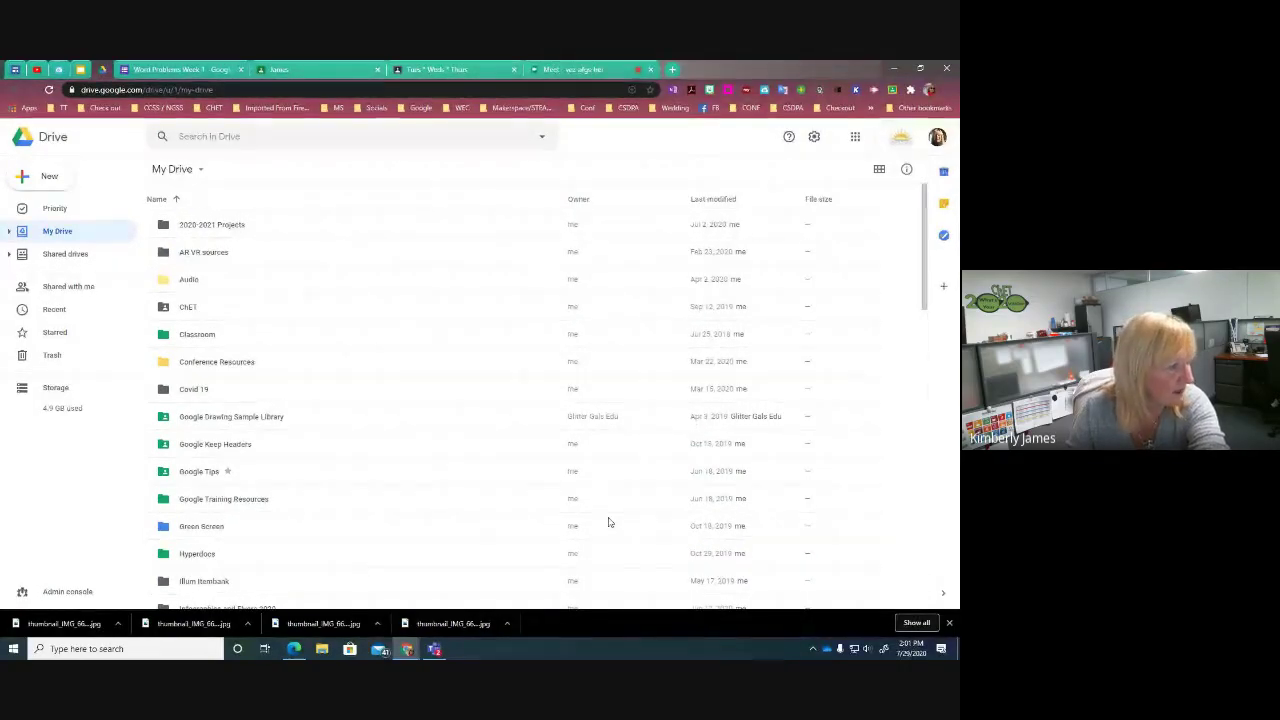
pyautogui.scroll(-2, 325, 390)
pyautogui.scroll(-3, 325, 390)
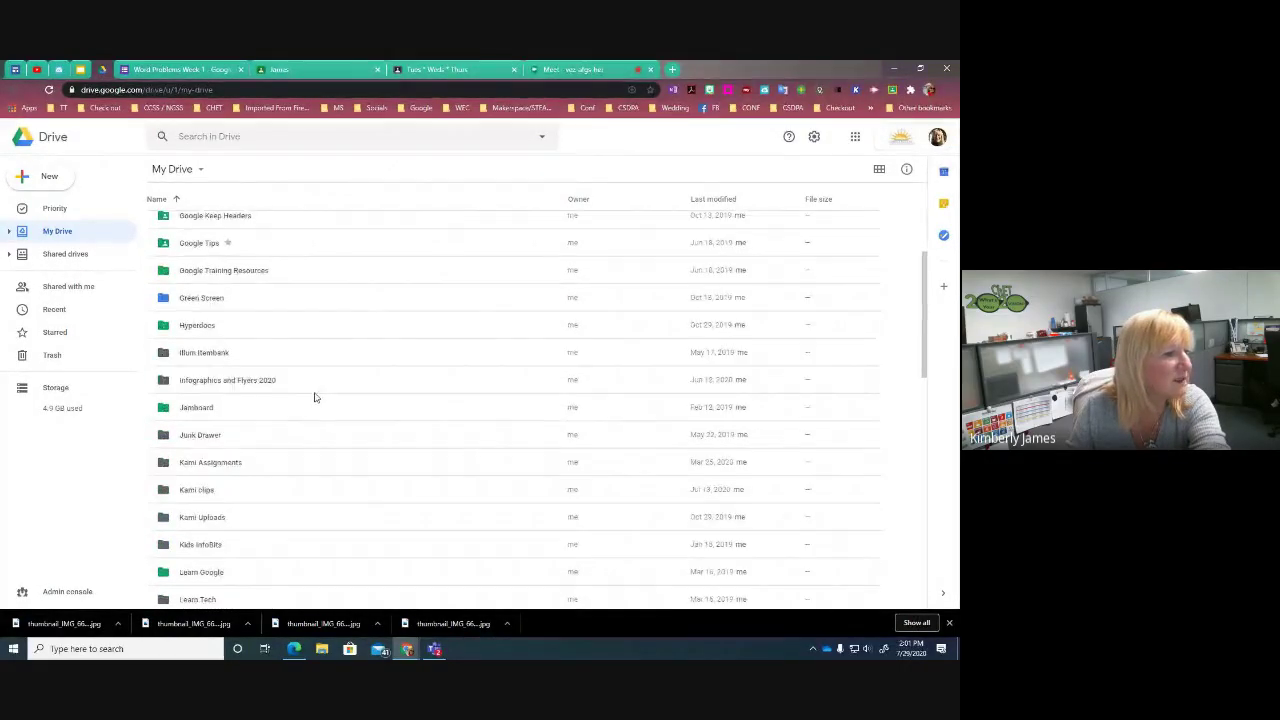
pyautogui.scroll(5, 314, 397)
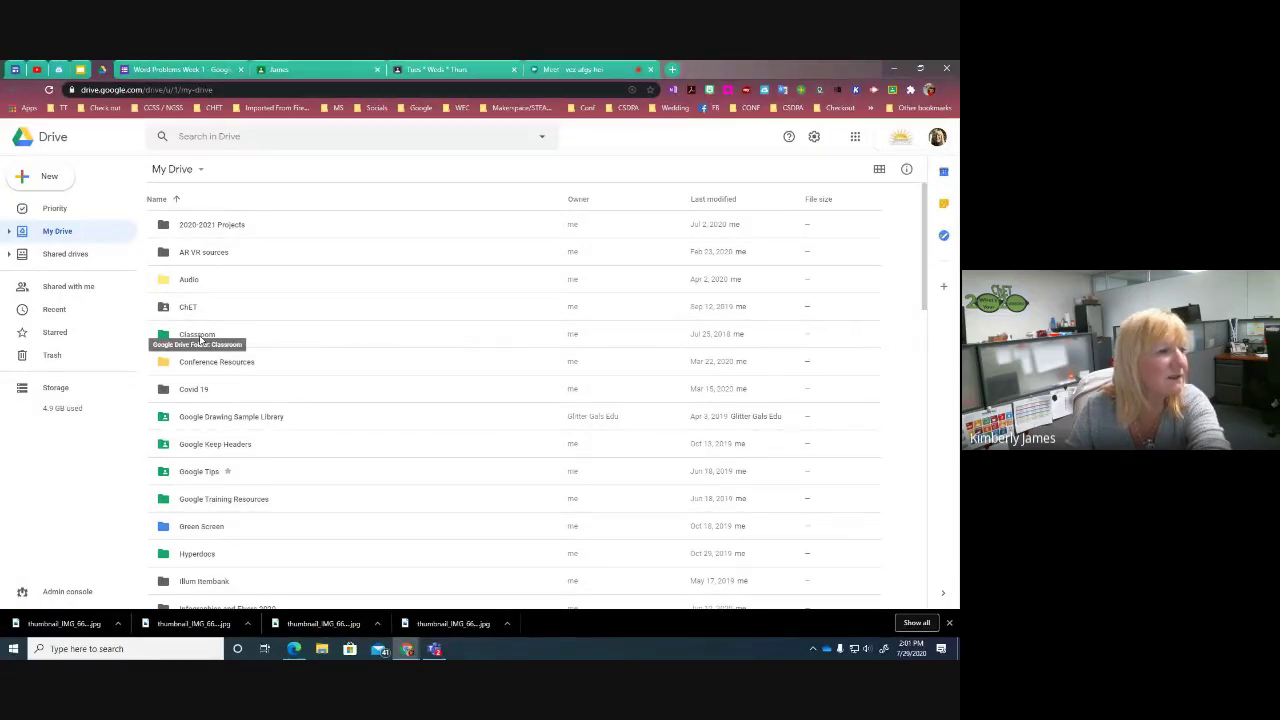
pyautogui.doubleClick(193, 337)
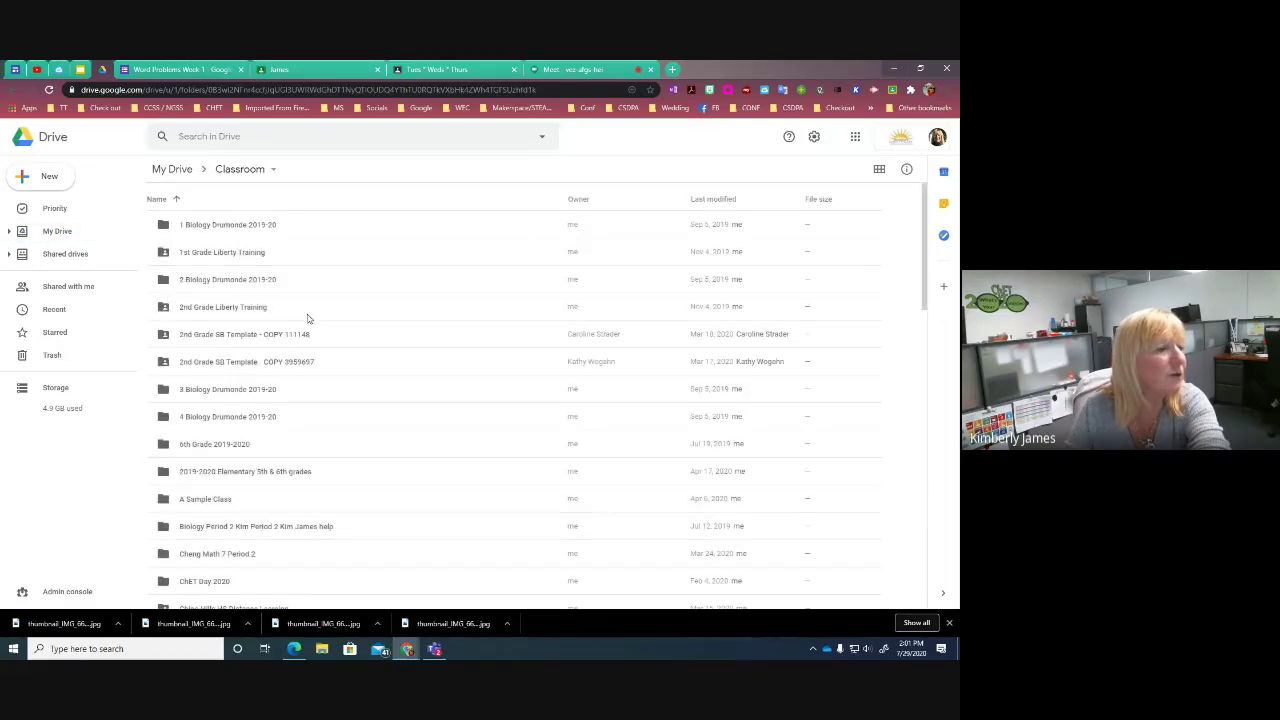
# Find the Liberty Training Class 19-20 folder among the class folders and open its Halloween Candy assignment folder.
pyautogui.scroll(-8, 355, 507)
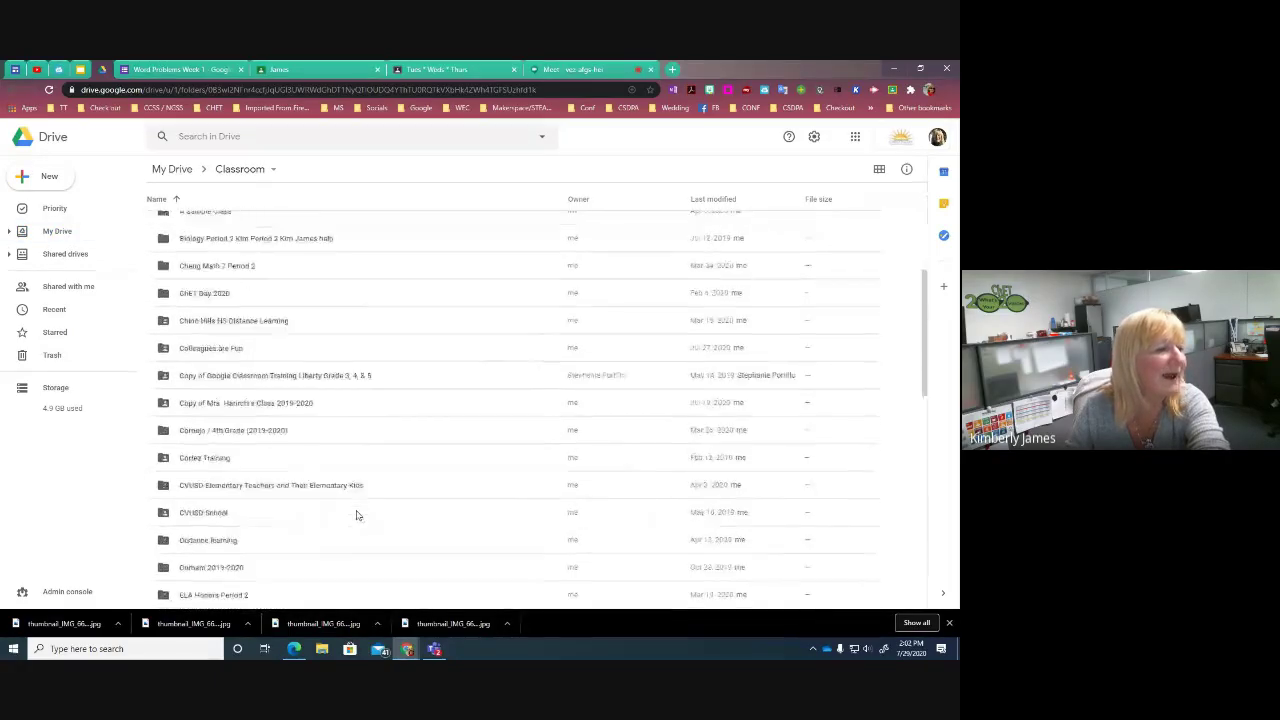
pyautogui.scroll(-4, 356, 517)
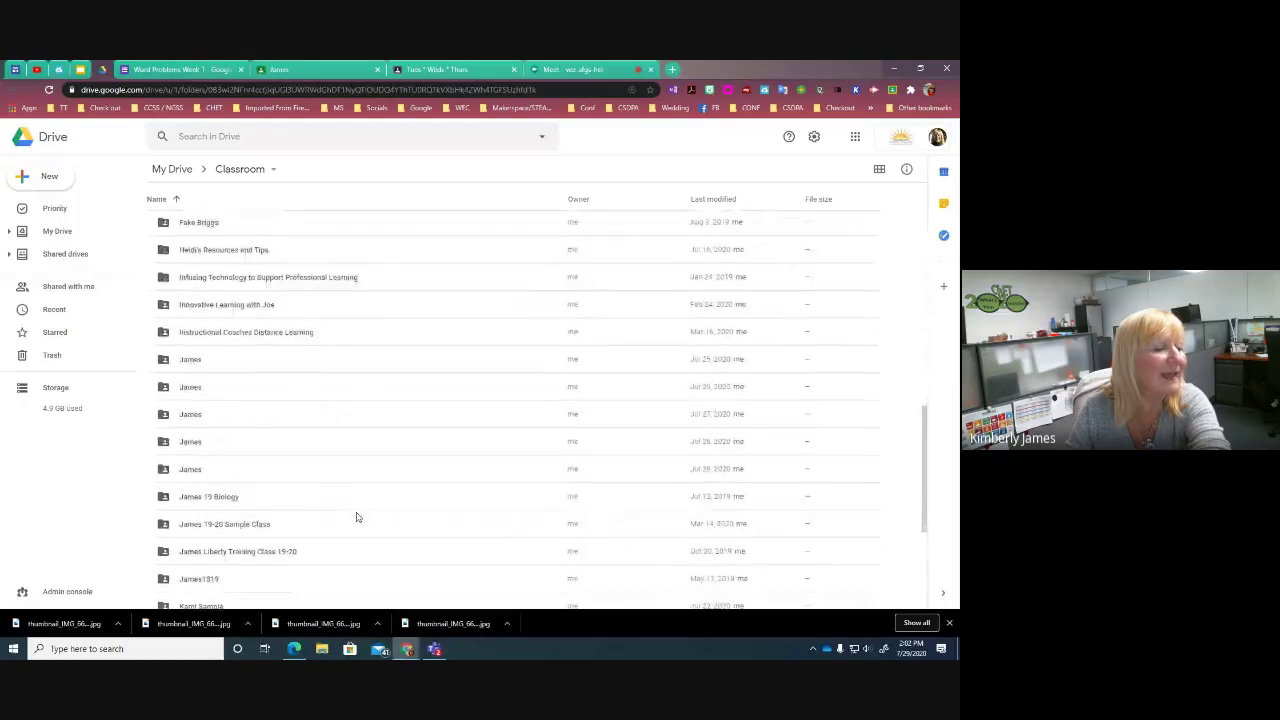
pyautogui.scroll(5, 355, 519)
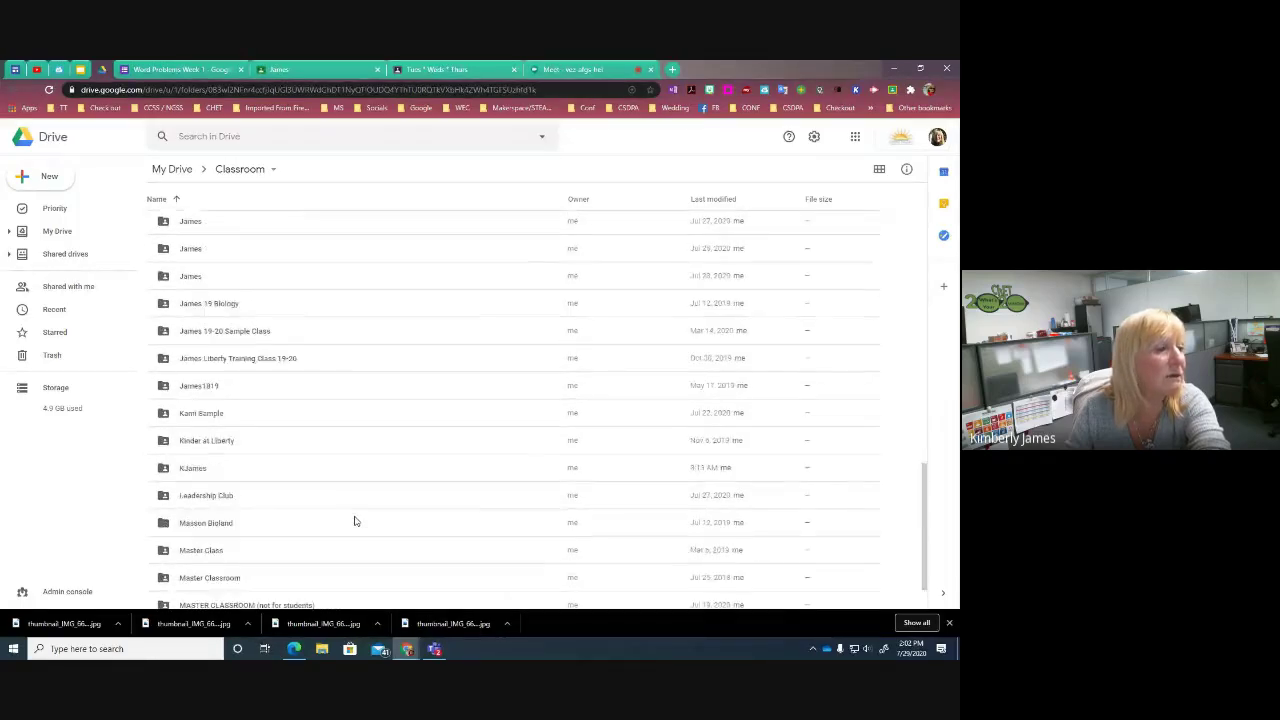
pyautogui.scroll(4, 354, 520)
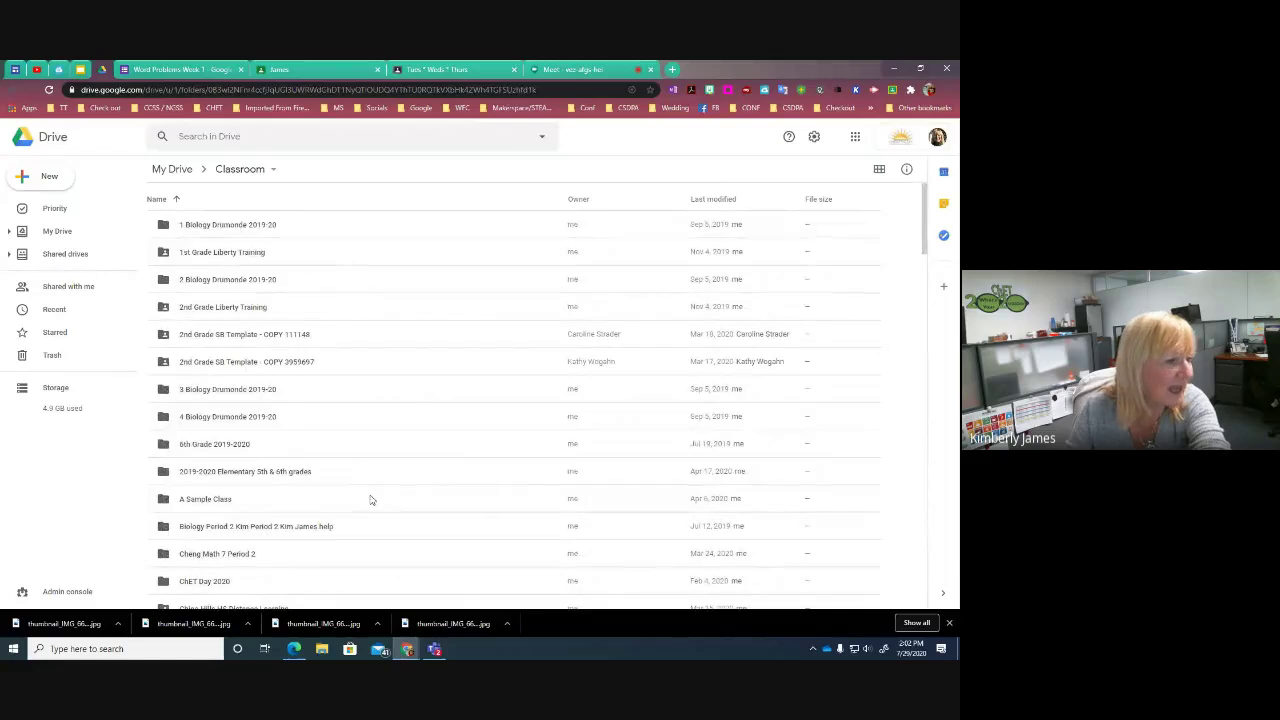
pyautogui.scroll(-3, 390, 515)
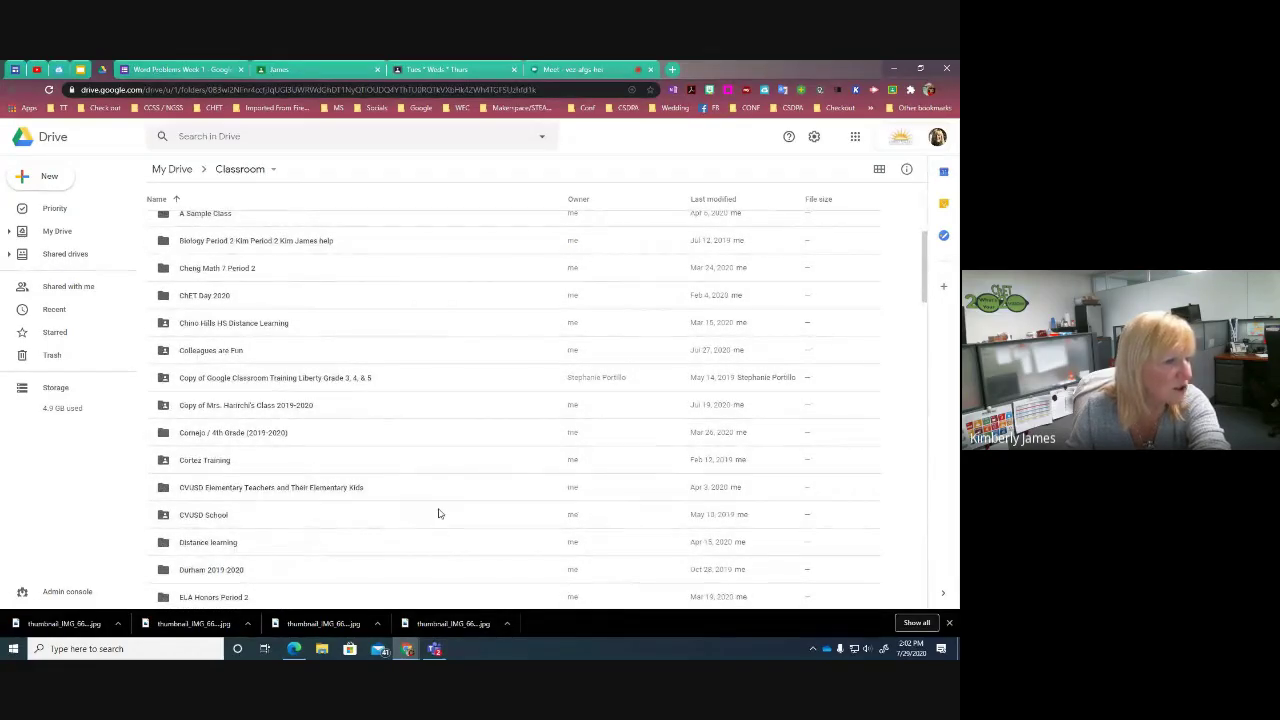
pyautogui.scroll(-3, 420, 509)
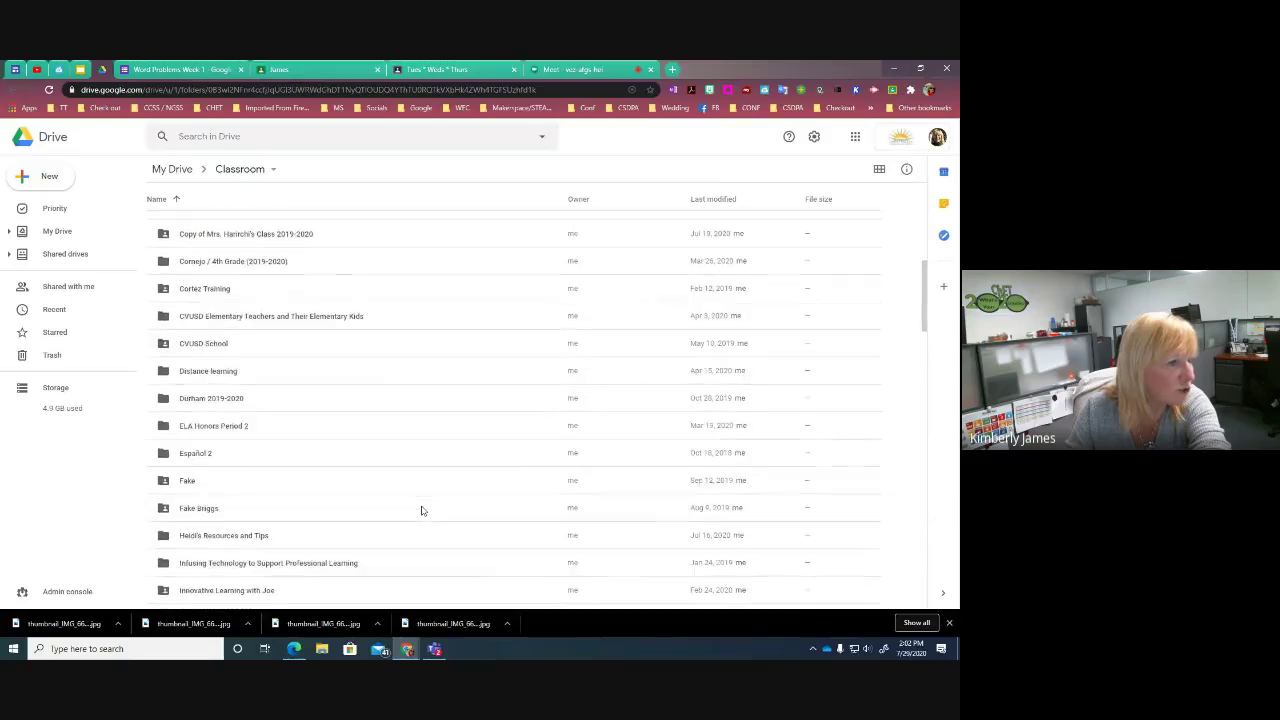
pyautogui.scroll(-4, 423, 533)
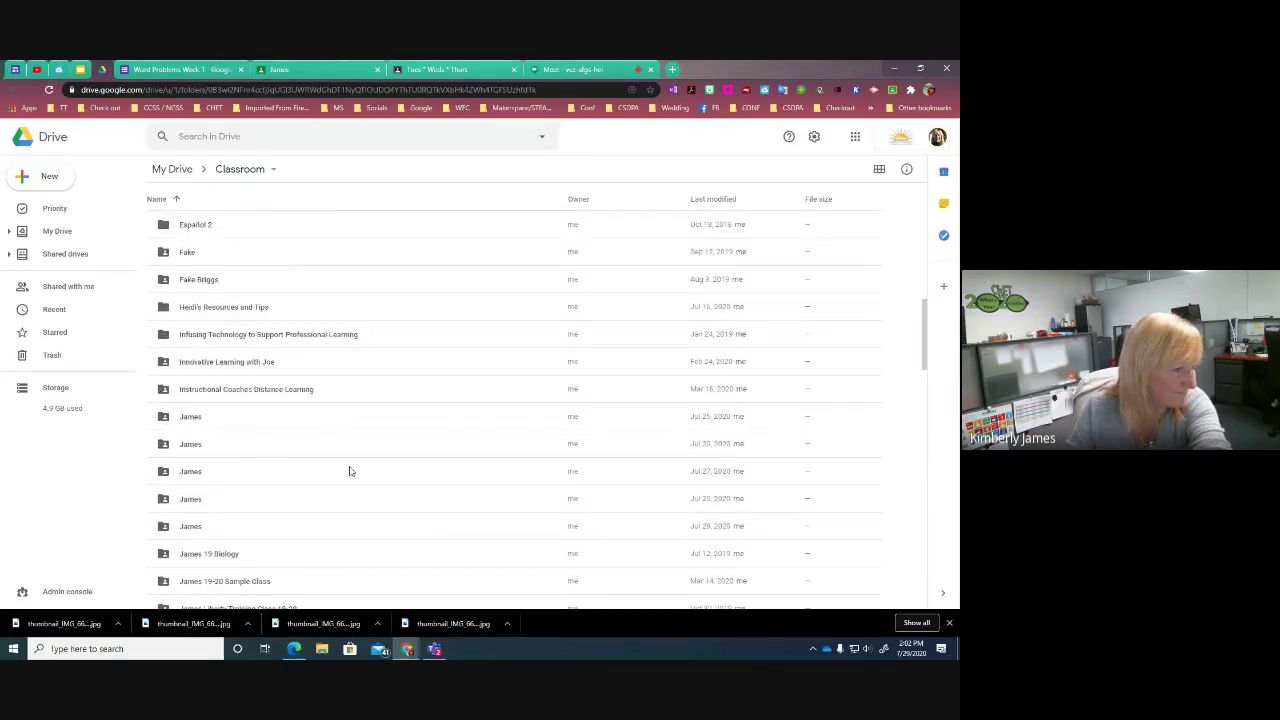
pyautogui.scroll(-3, 380, 509)
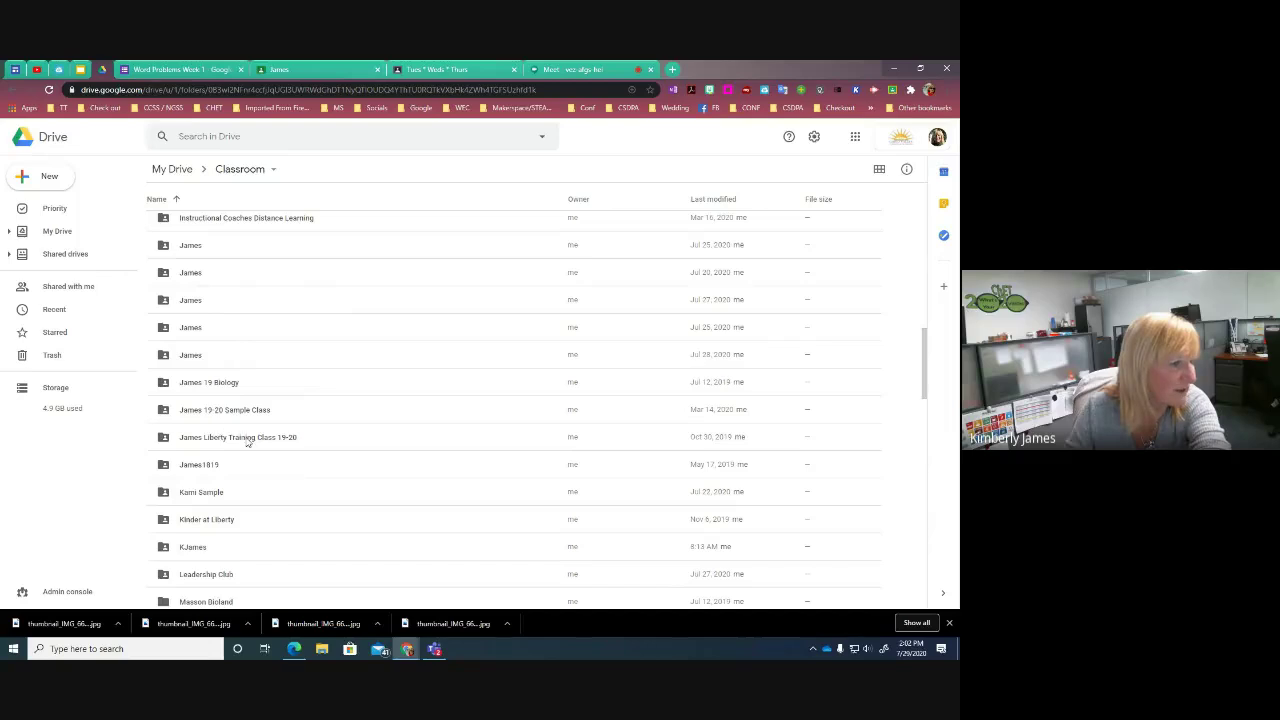
pyautogui.doubleClick(248, 438)
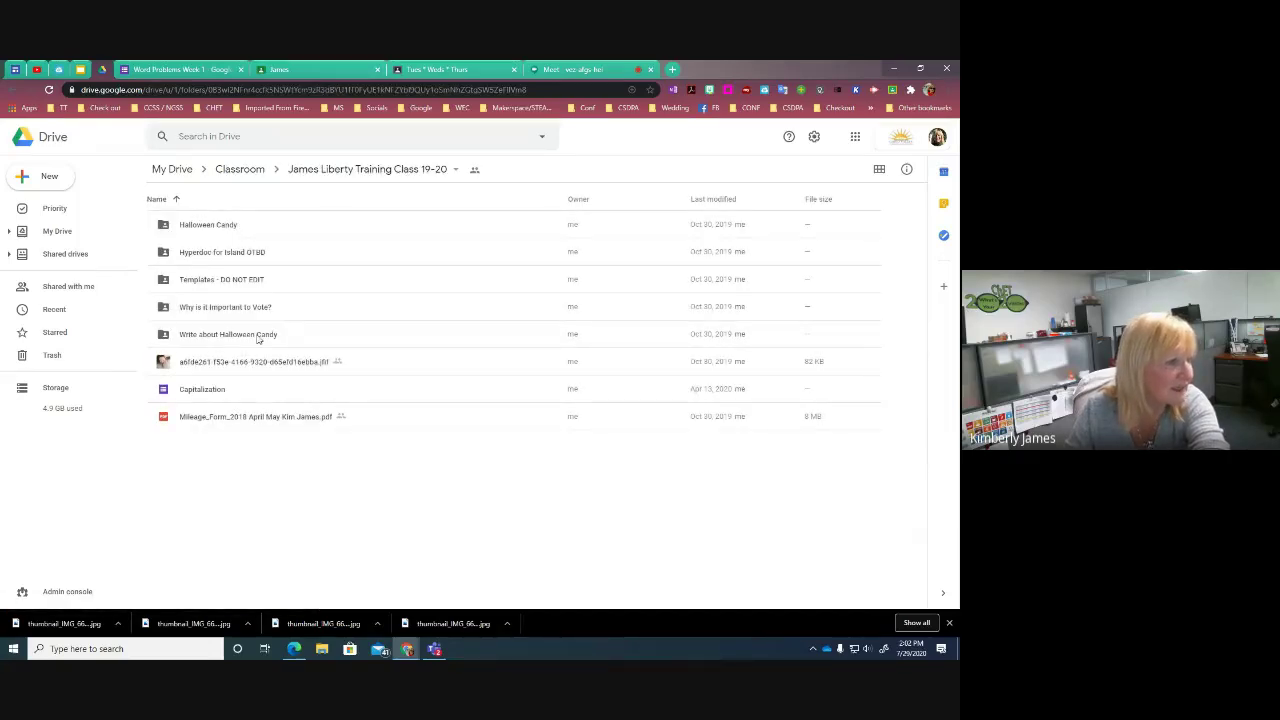
pyautogui.doubleClick(211, 226)
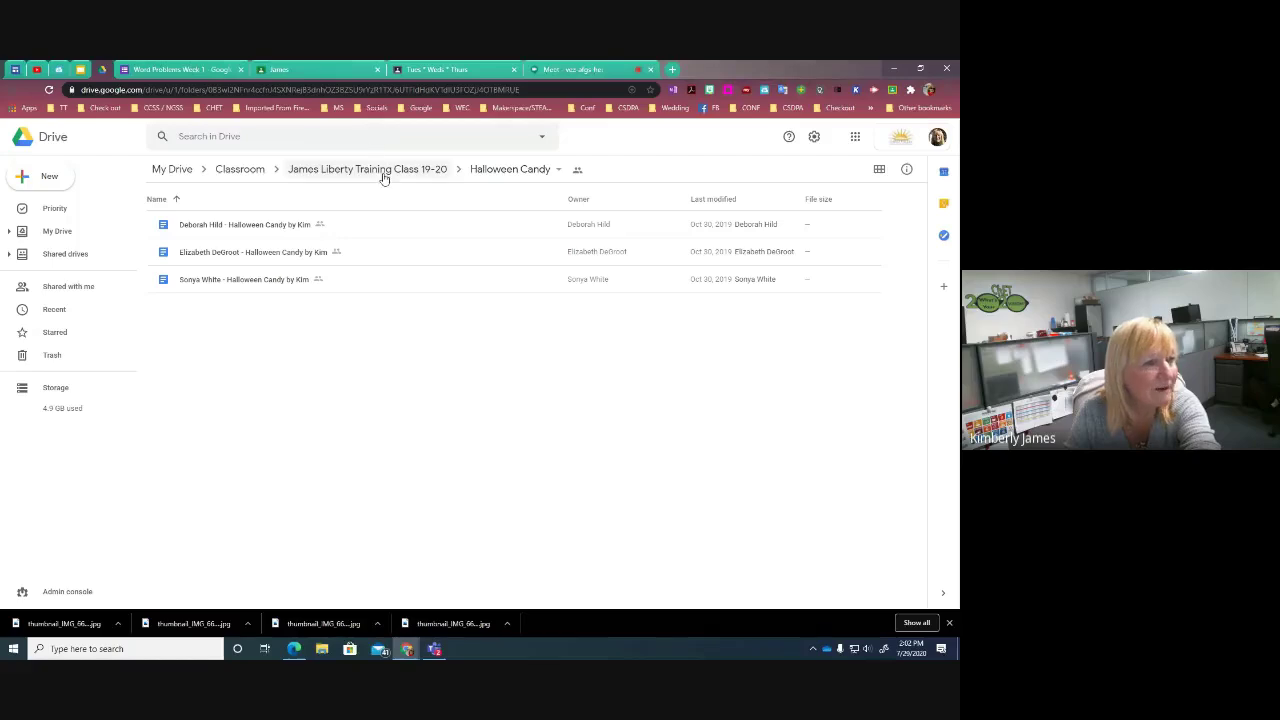
# Show the James class's Classwork page in Google Classroom, and switch to Google Meet to stop presenting the screen.
pyautogui.click(318, 72)
pyautogui.click(452, 137)
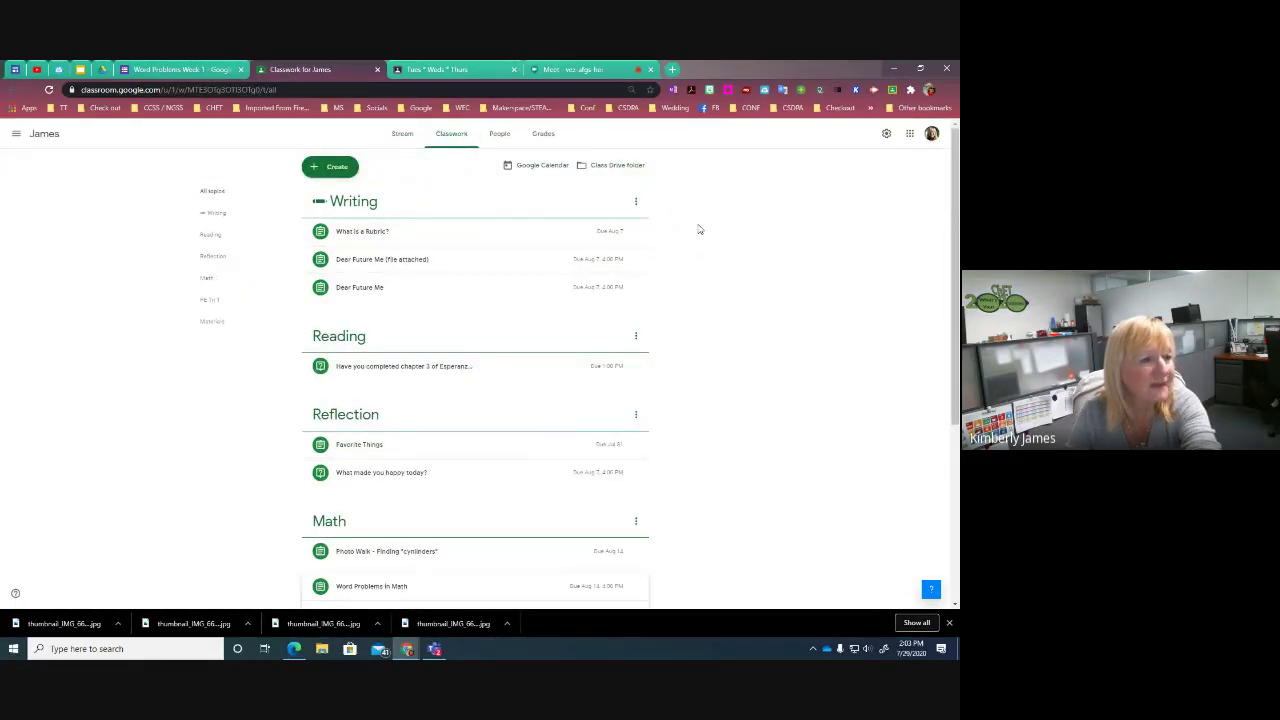
pyautogui.click(583, 70)
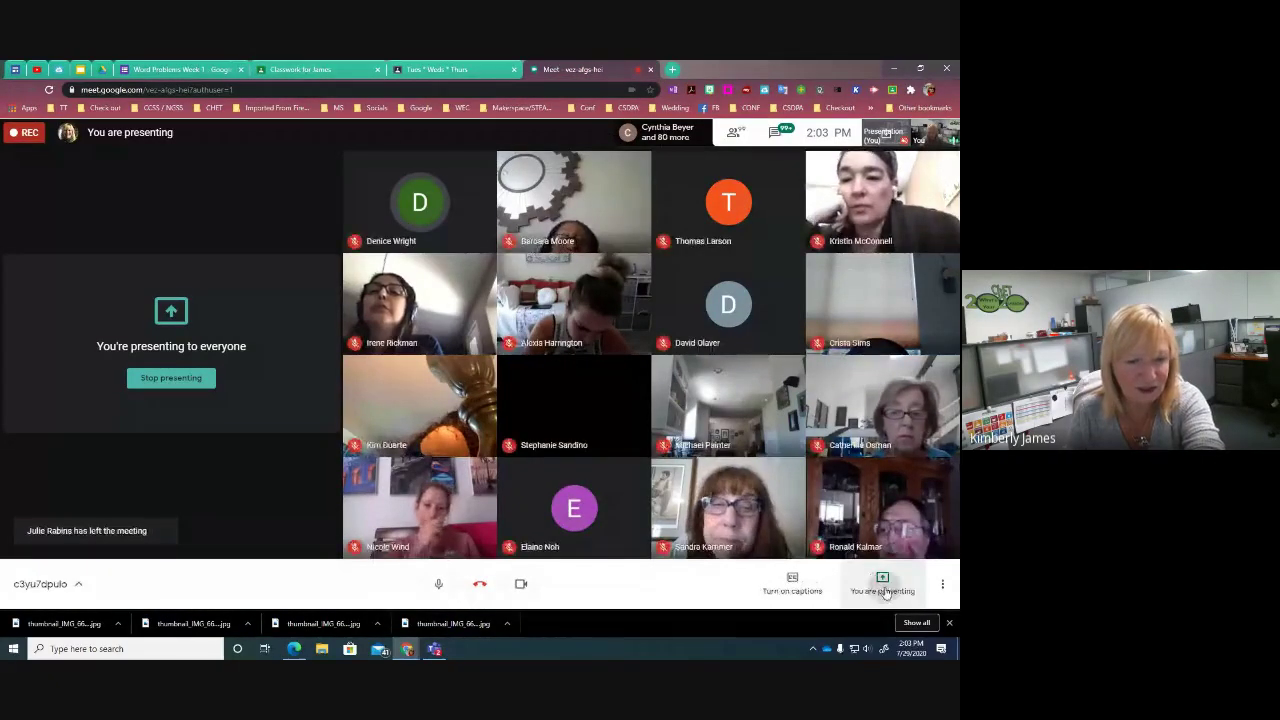
pyautogui.click(879, 588)
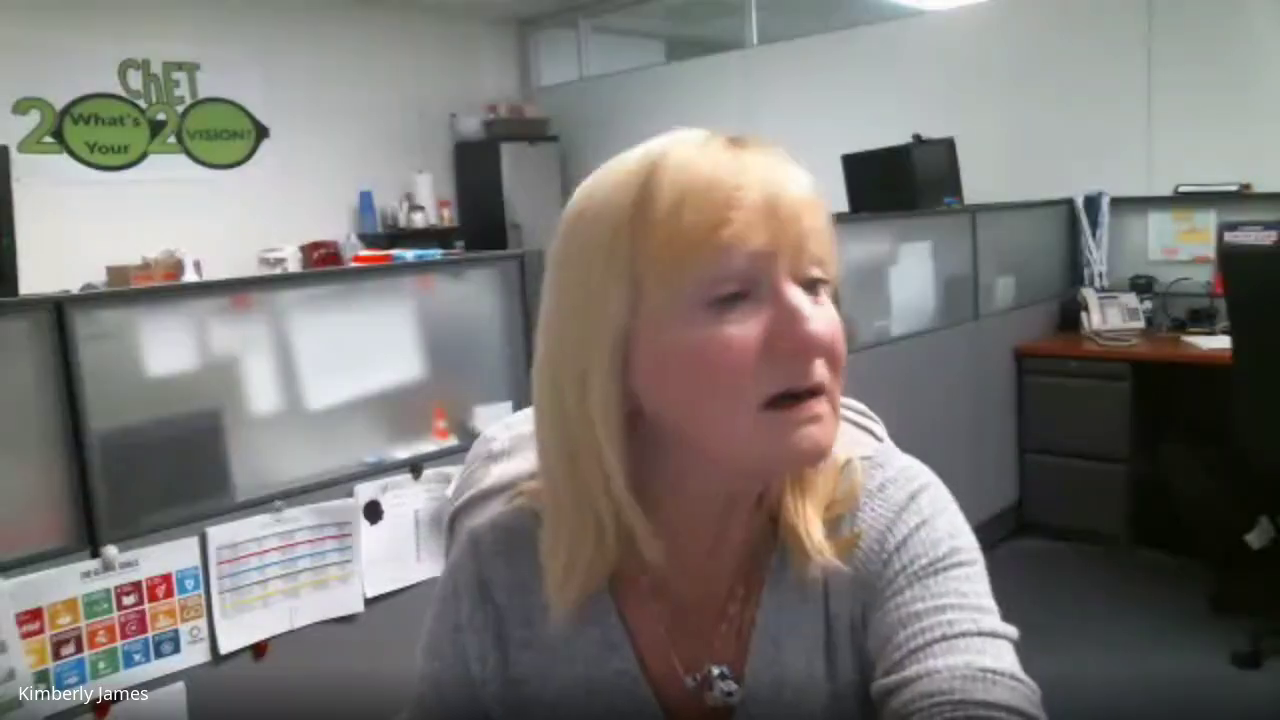